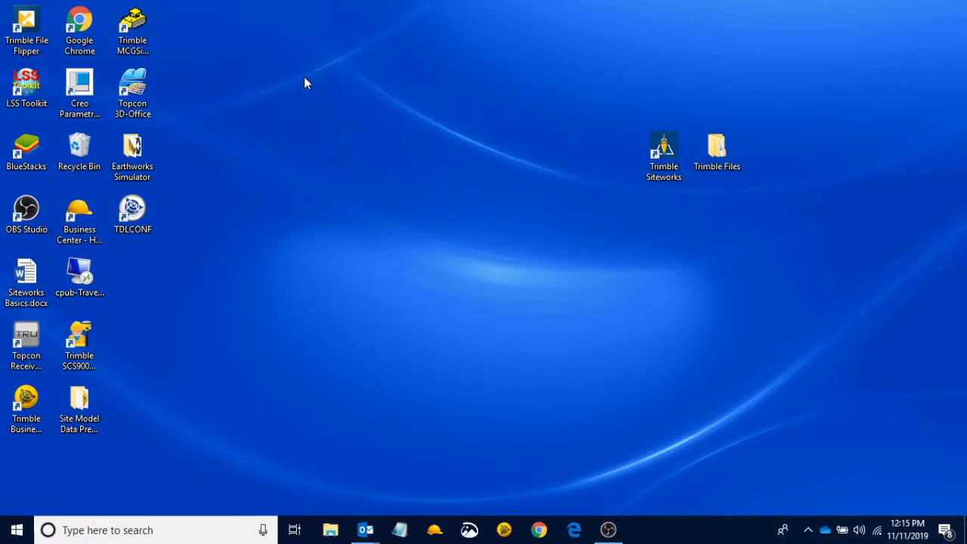
drag(290, 34, 612, 257)
drag(287, 35, 589, 314)
- Switch to the Topcon Job e-mail in Outlook and start saving its TEST JOB.tp3 attachment, choosing the Desktop as location
mouse_move(365, 529)
click(425, 472)
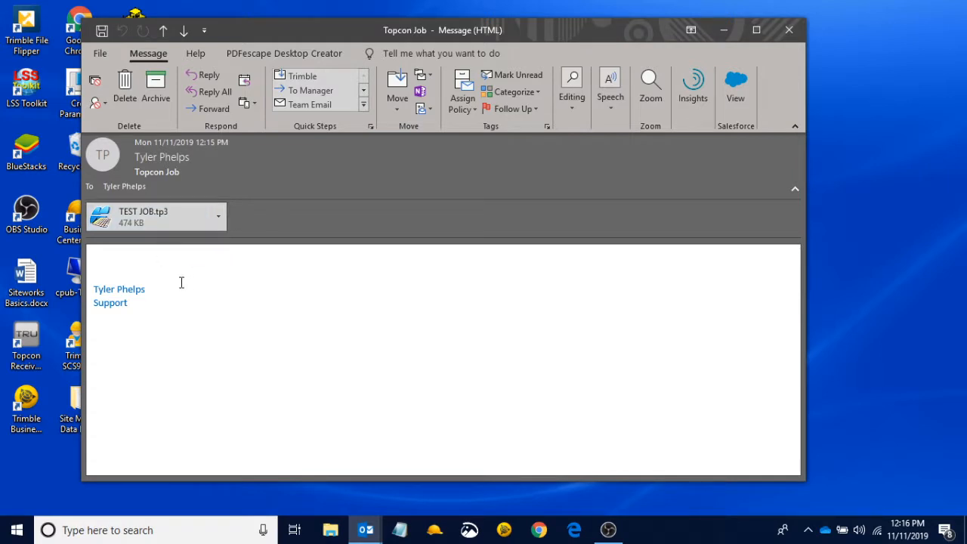
right_click(158, 218)
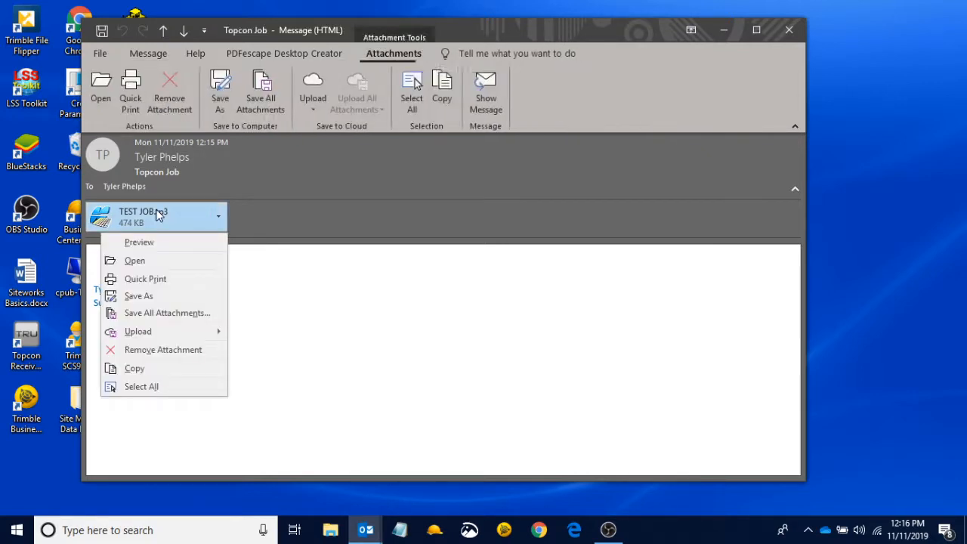
click(189, 298)
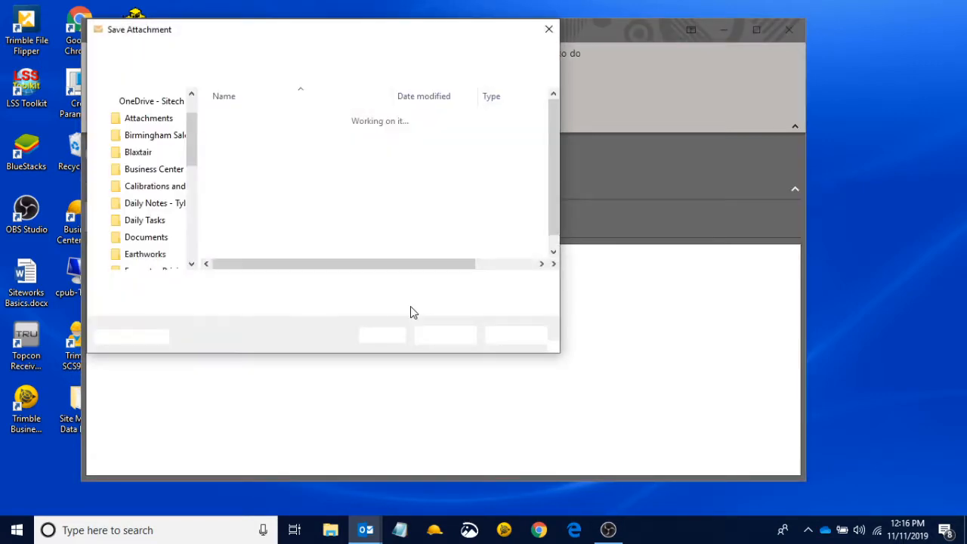
scroll(139, 175, up, 4)
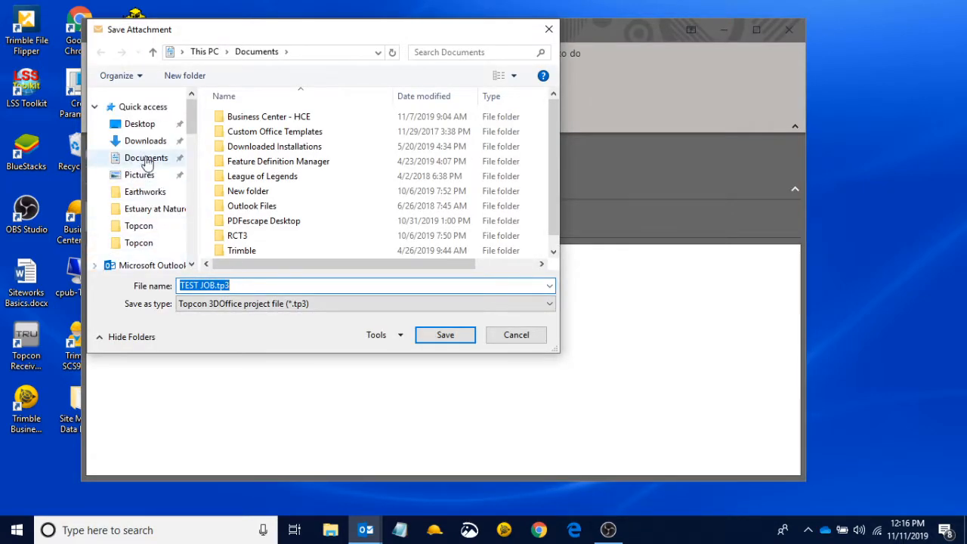
click(136, 126)
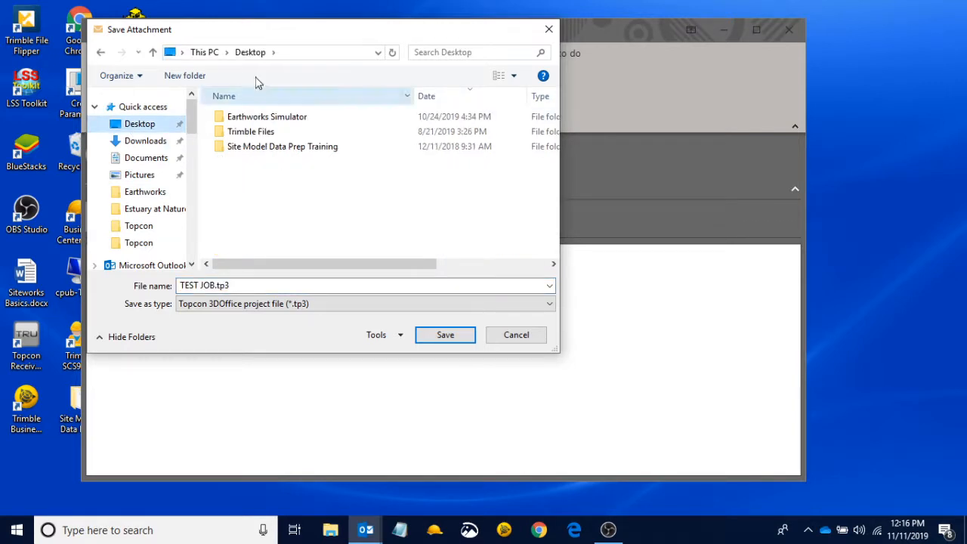
- Create a new folder named Topcon Test Job on the Desktop from within the save dialog
click(195, 80)
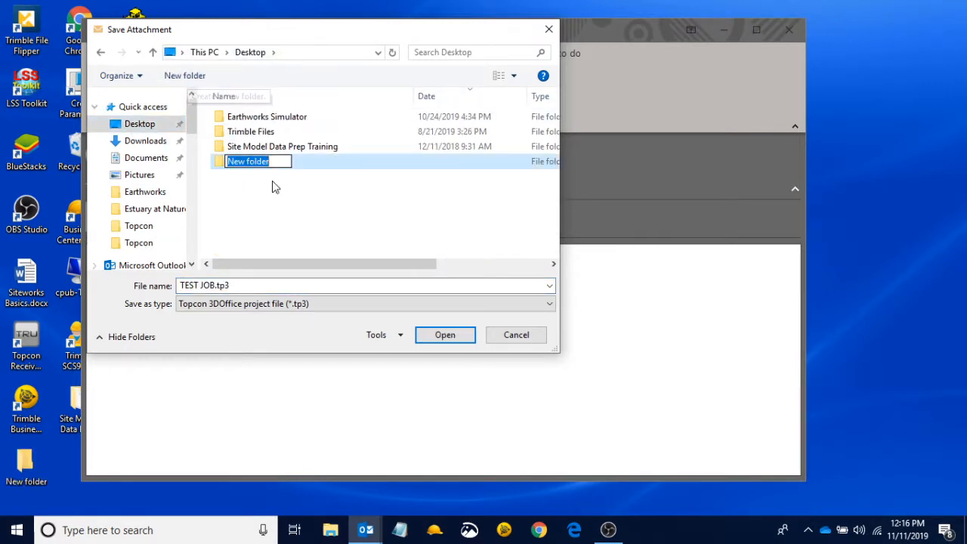
text(Topcon)
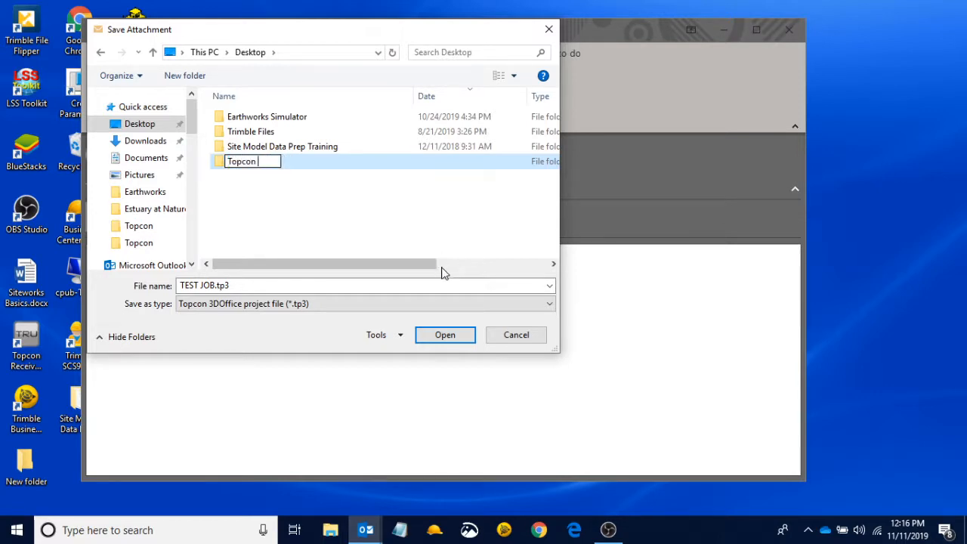
text( Test Job)
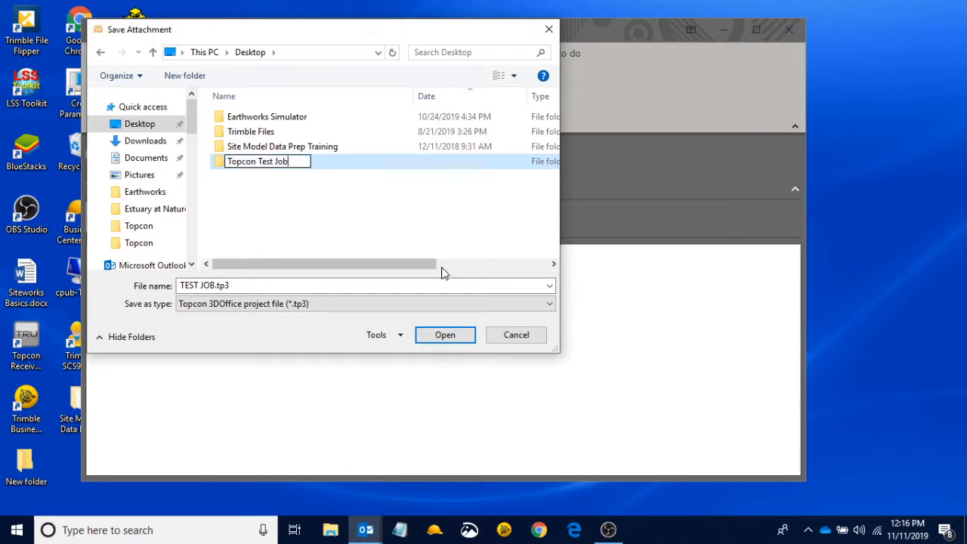
key(Return)
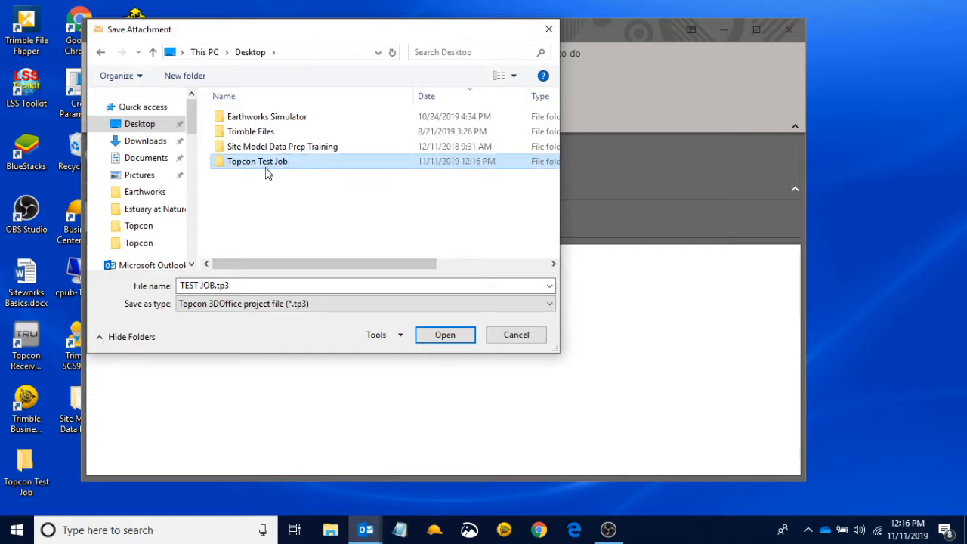
- Create a subfolder named Topcon Files inside the Topcon Test Job folder
double_click(264, 167)
click(185, 75)
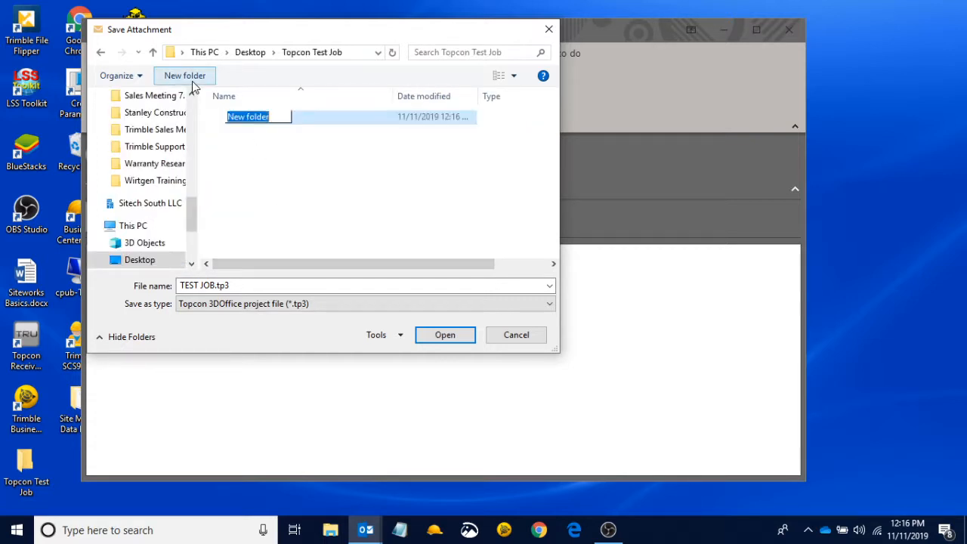
text(Topcon)
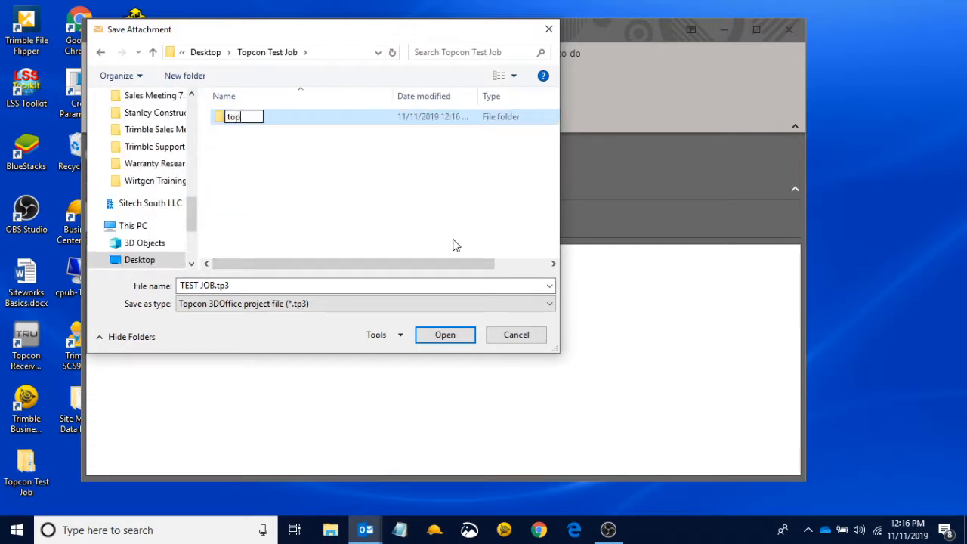
text( Files)
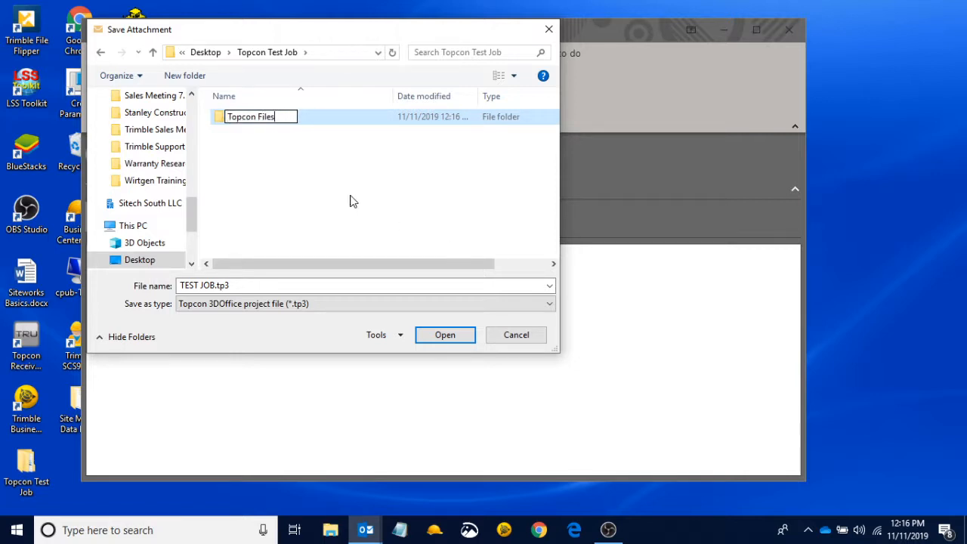
key(Return)
- Save the TEST JOB.tp3 attachment into the Topcon Files folder and close the e-mail message
double_click(269, 119)
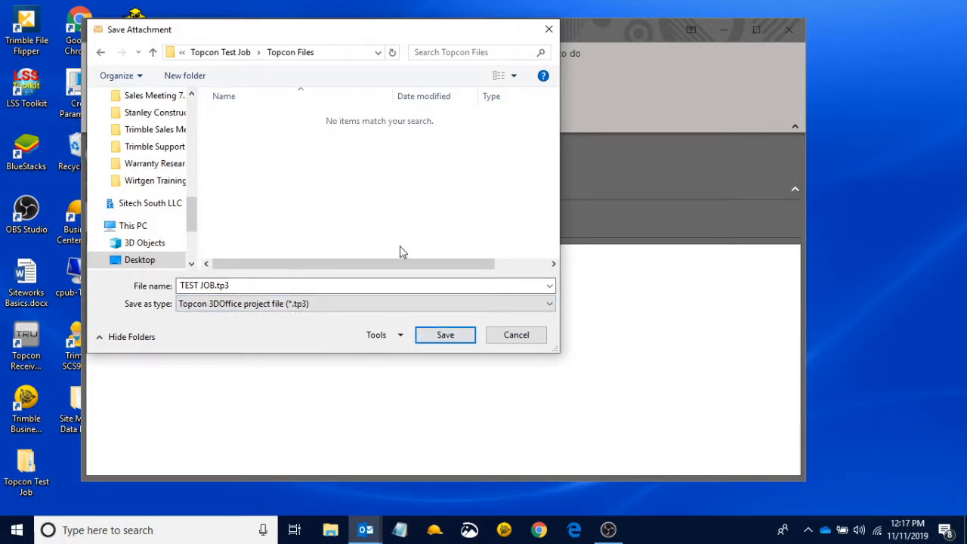
click(445, 334)
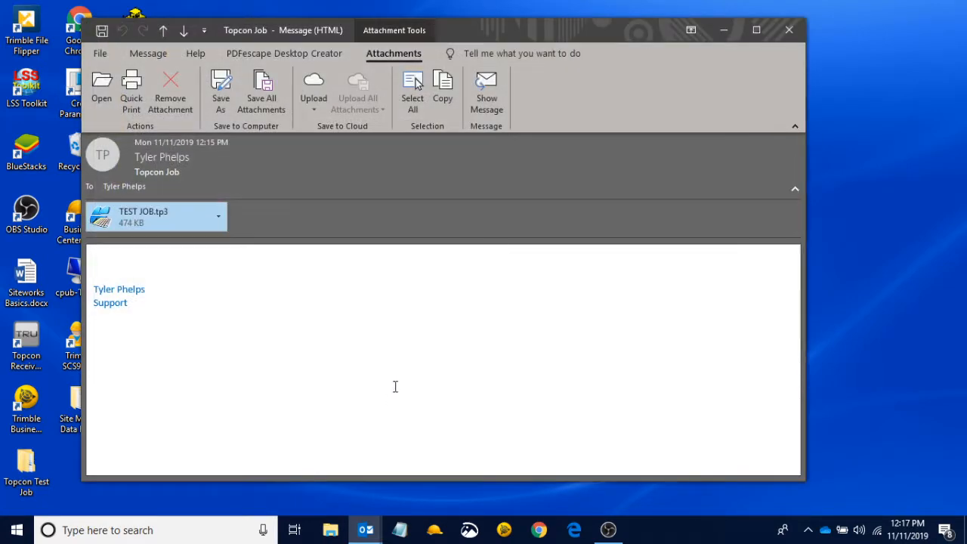
click(789, 30)
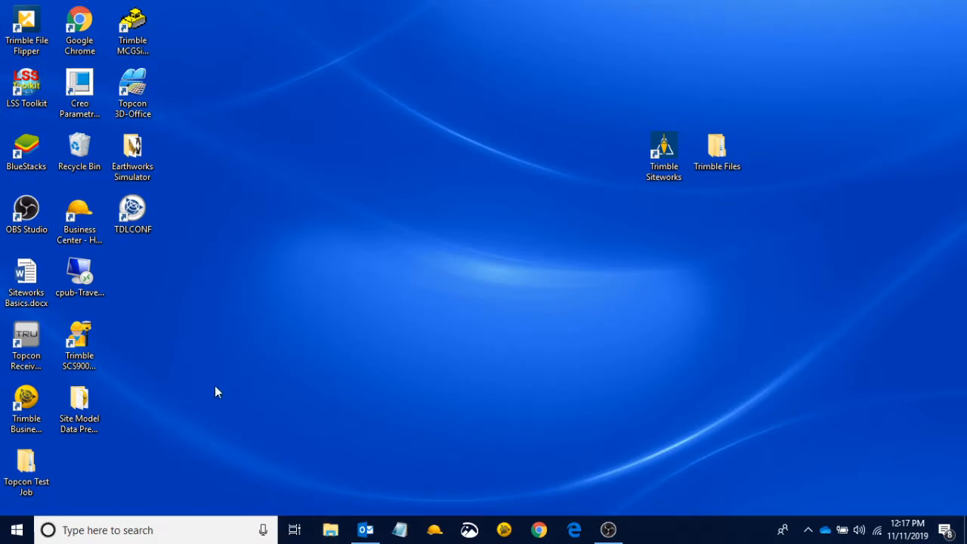
- Move the Topcon Test Job folder below the Trimble Siteworks shortcut on the desktop and open its Topcon Files subfolder
click(31, 485)
drag(26, 464, 665, 219)
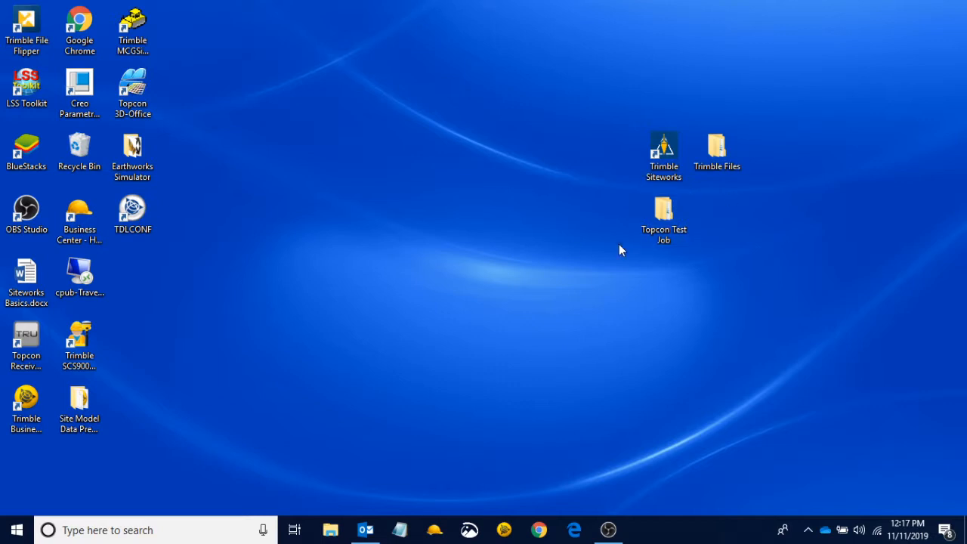
double_click(663, 215)
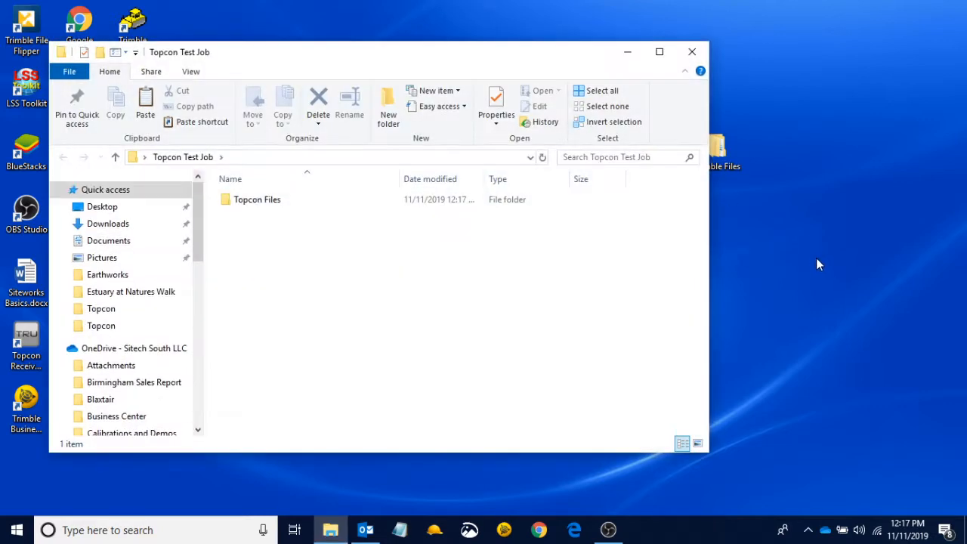
double_click(265, 202)
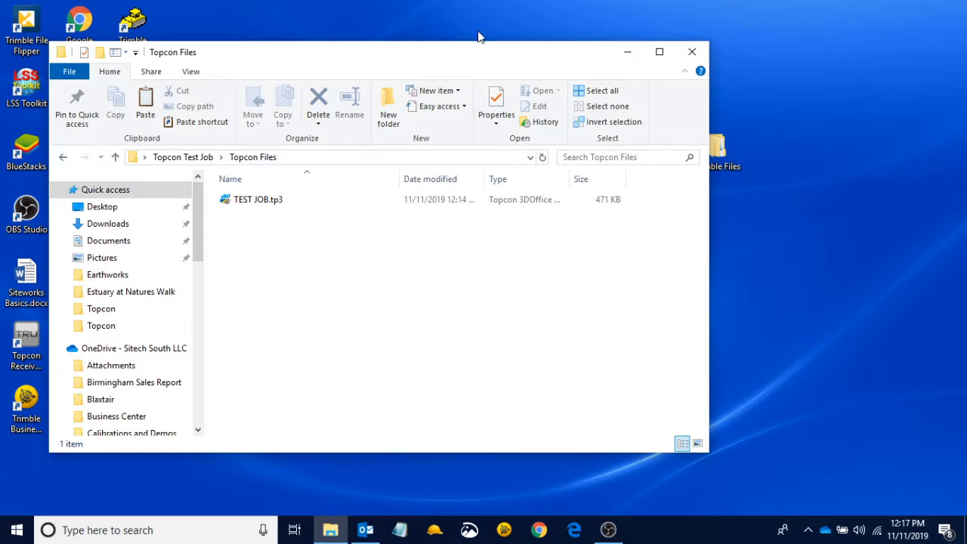
drag(482, 51, 641, 47)
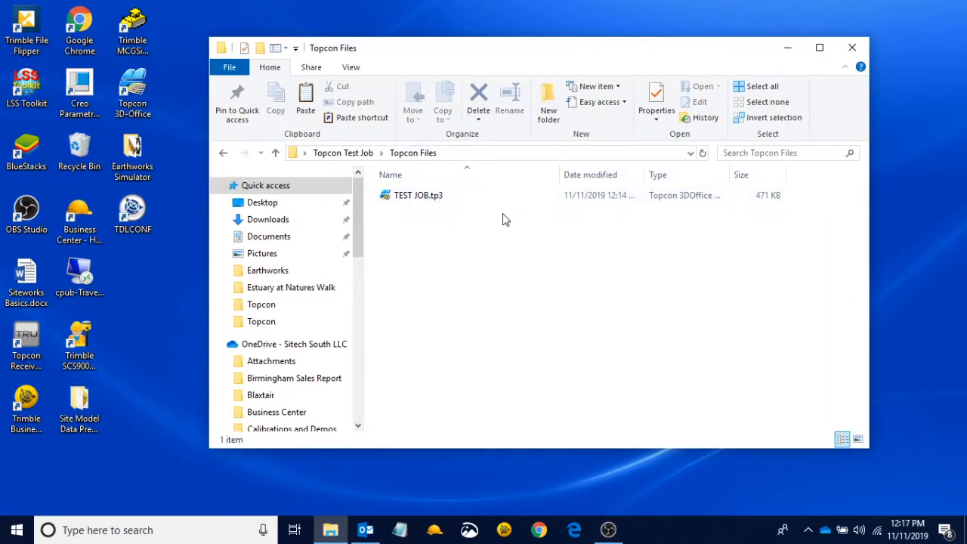
click(132, 101)
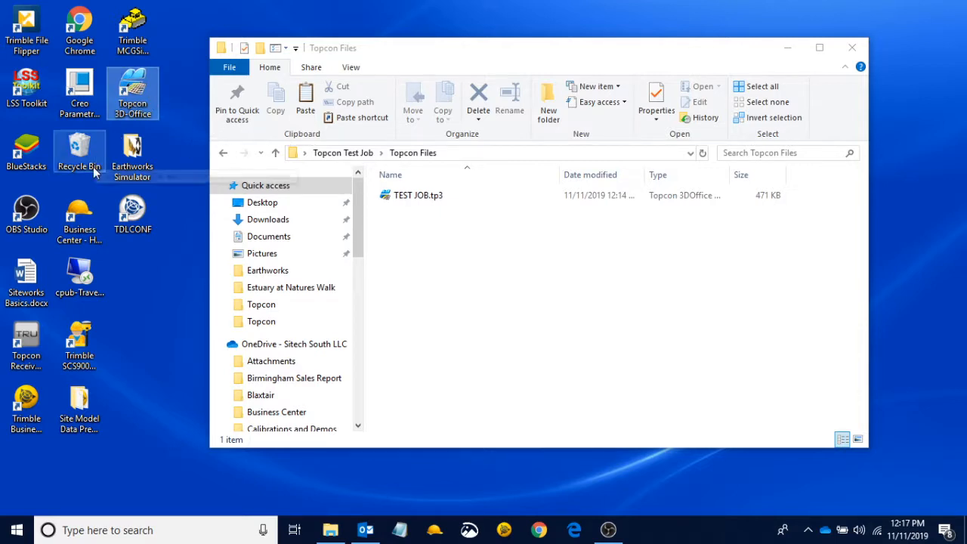
click(80, 215)
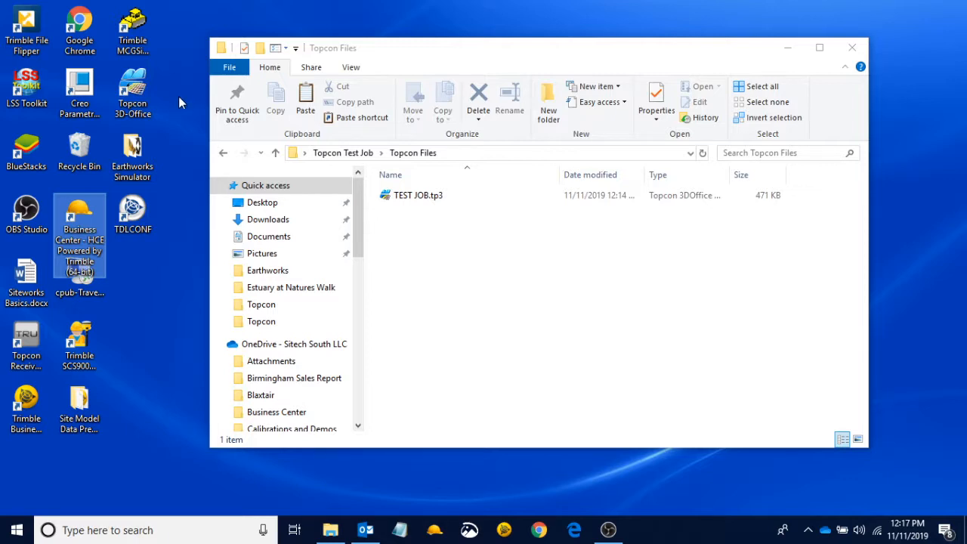
- Open TEST JOB.tp3 in Topcon 3D-Office and start exporting its control points to a text file
double_click(437, 197)
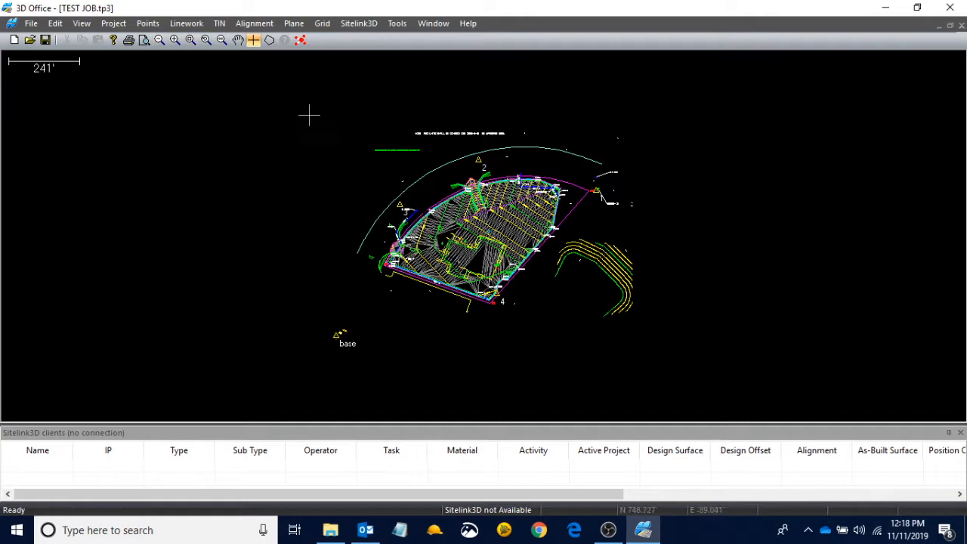
click(113, 25)
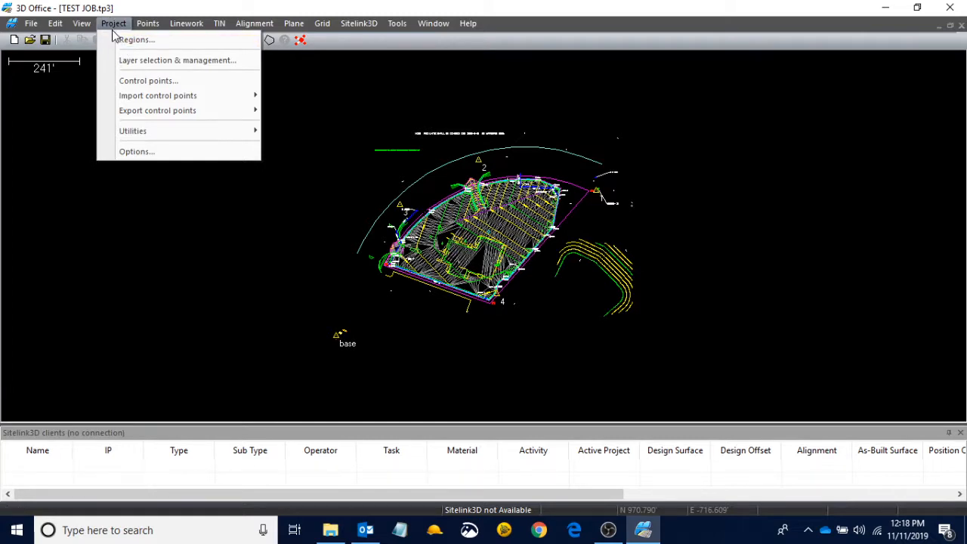
mouse_move(166, 114)
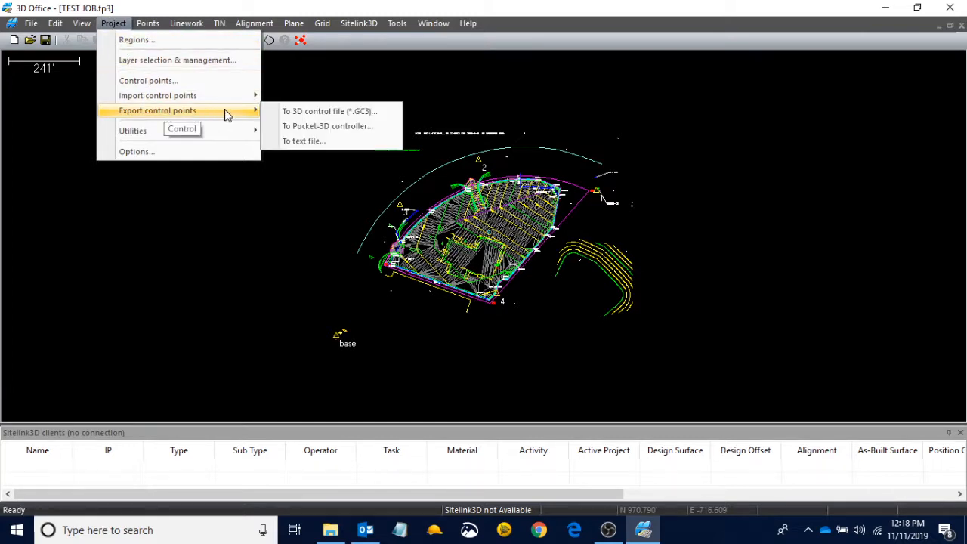
click(320, 142)
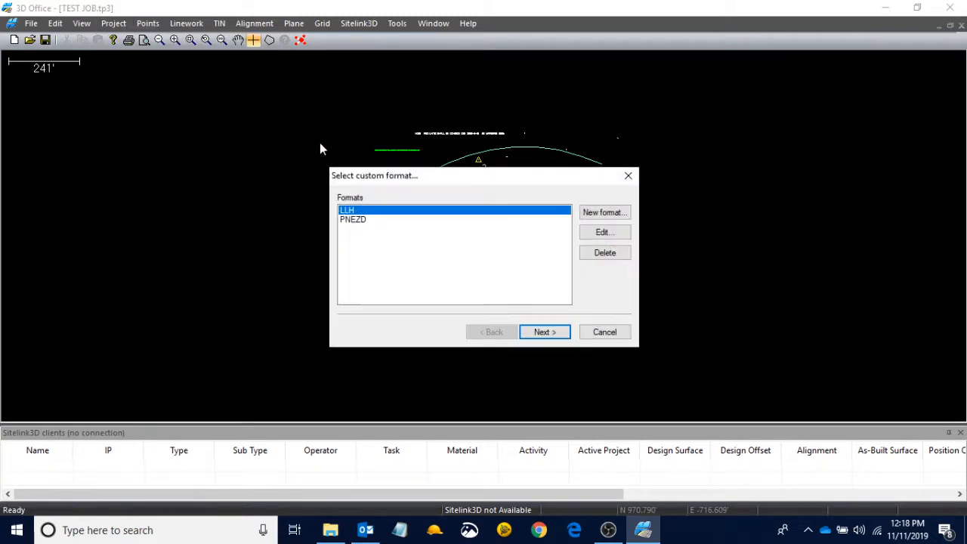
- Create a new custom export format named LLH with the file extension csv
click(361, 222)
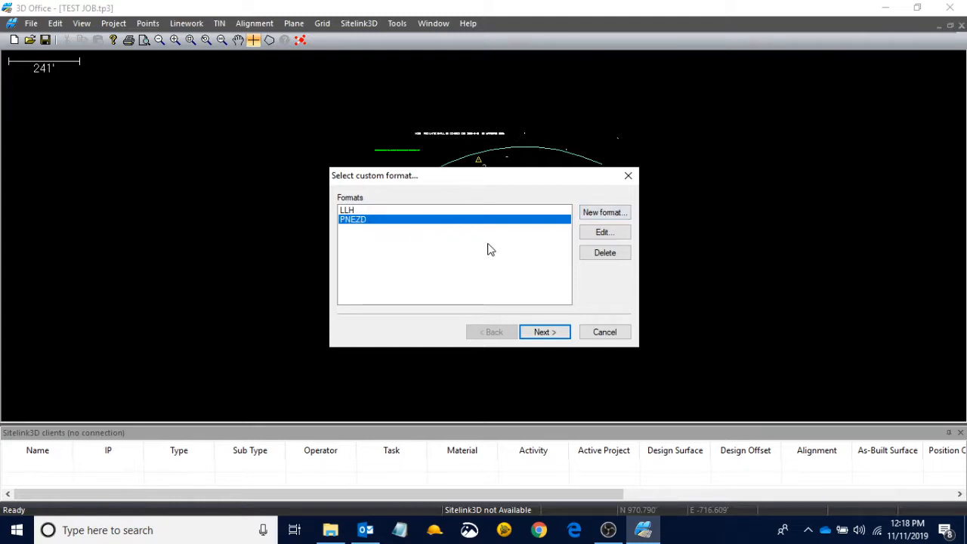
click(604, 214)
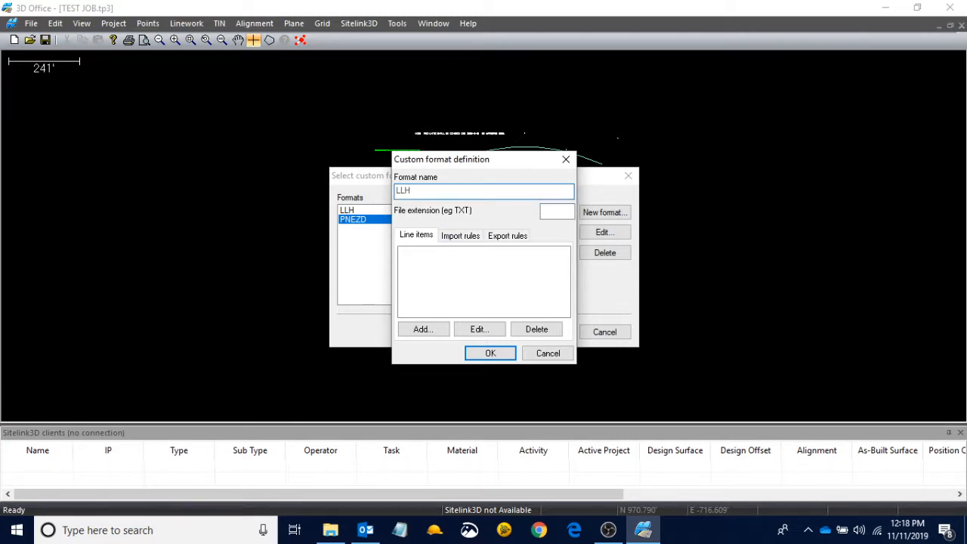
click(566, 211)
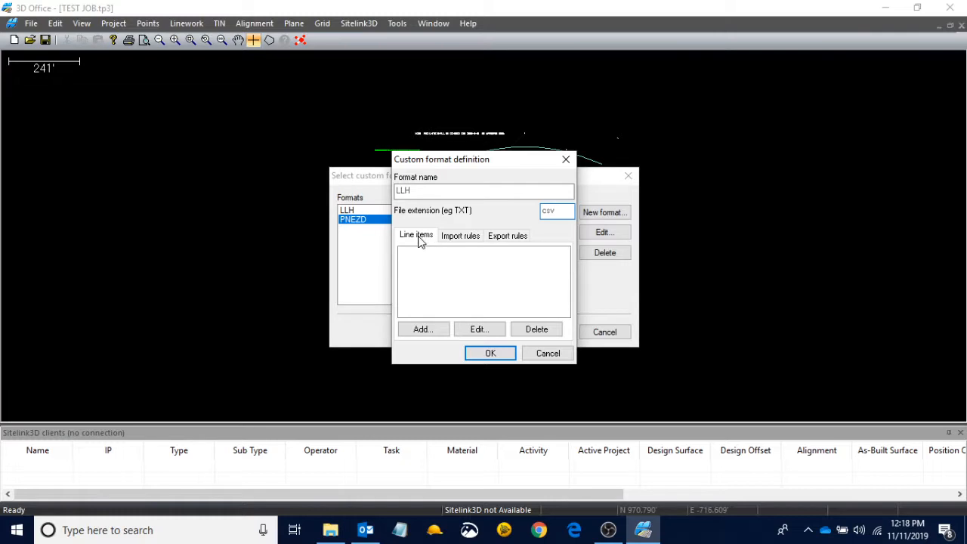
- Add a Point name line item with a trailing comma to the LLH format
click(426, 330)
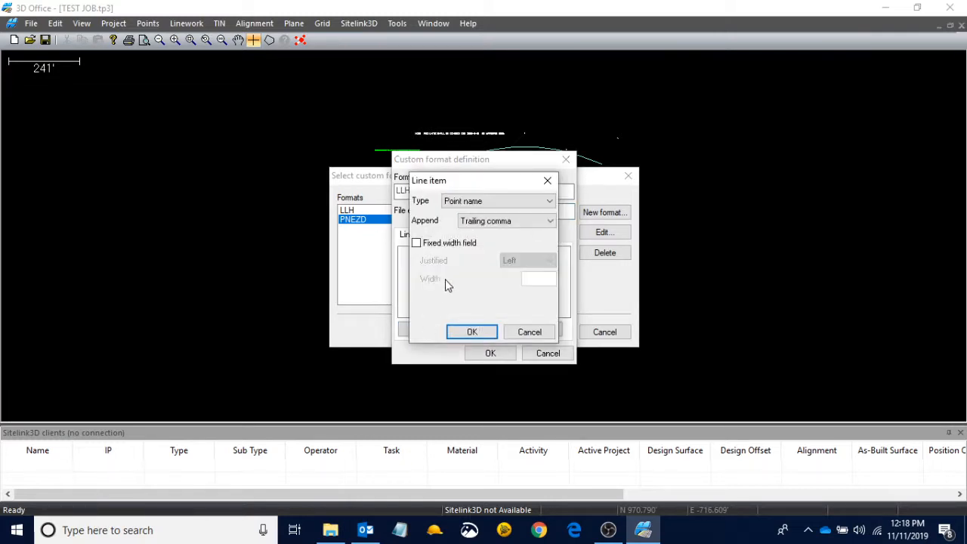
click(487, 203)
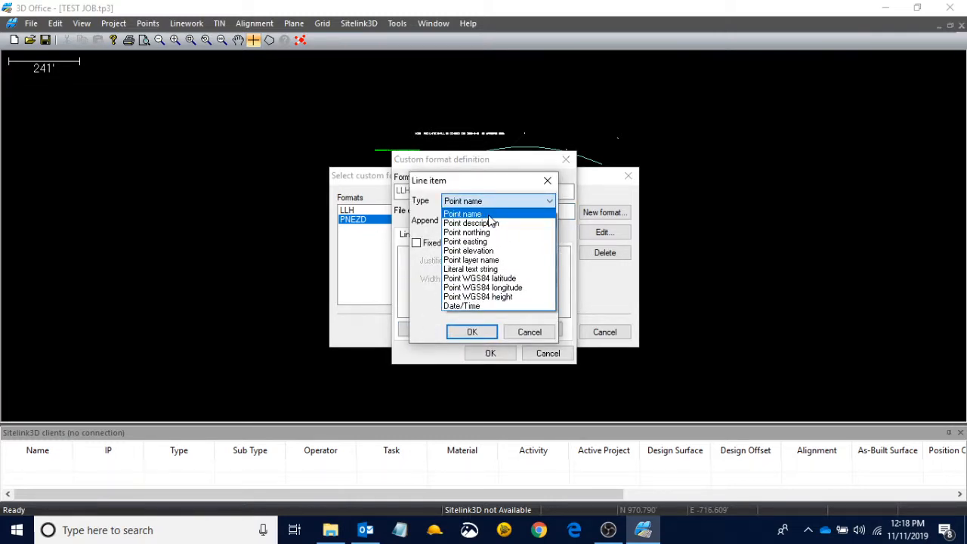
click(488, 215)
click(488, 202)
click(488, 214)
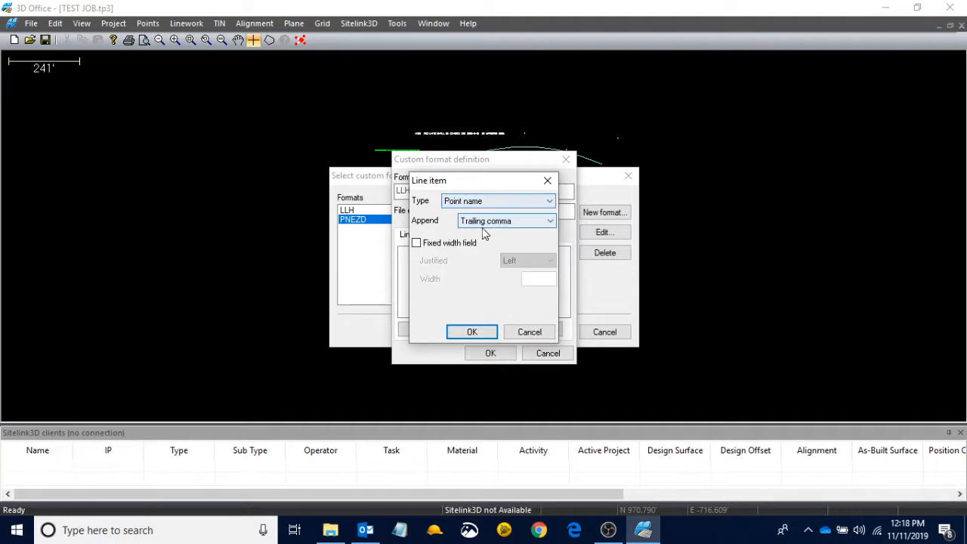
click(472, 331)
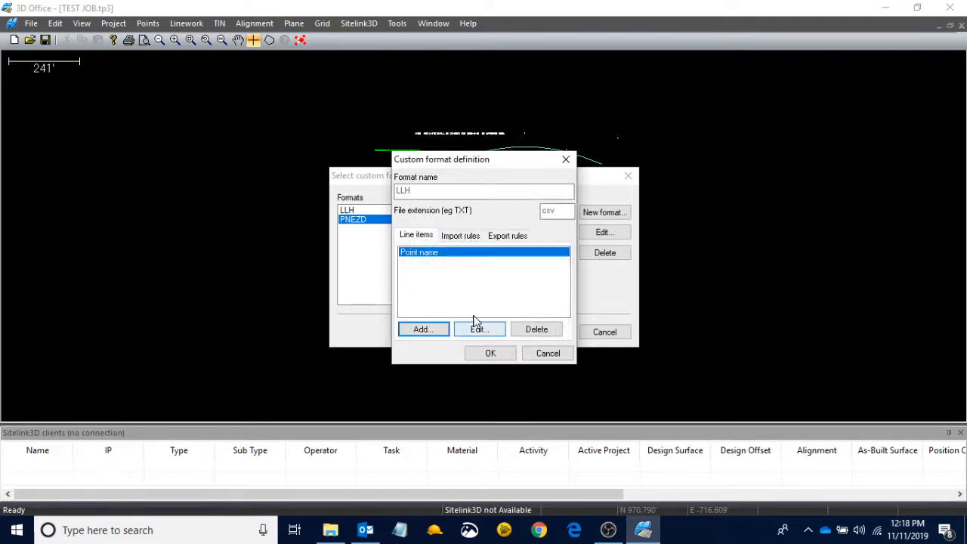
- Add a Point WGS84 latitude line item to the LLH format
click(421, 330)
click(474, 200)
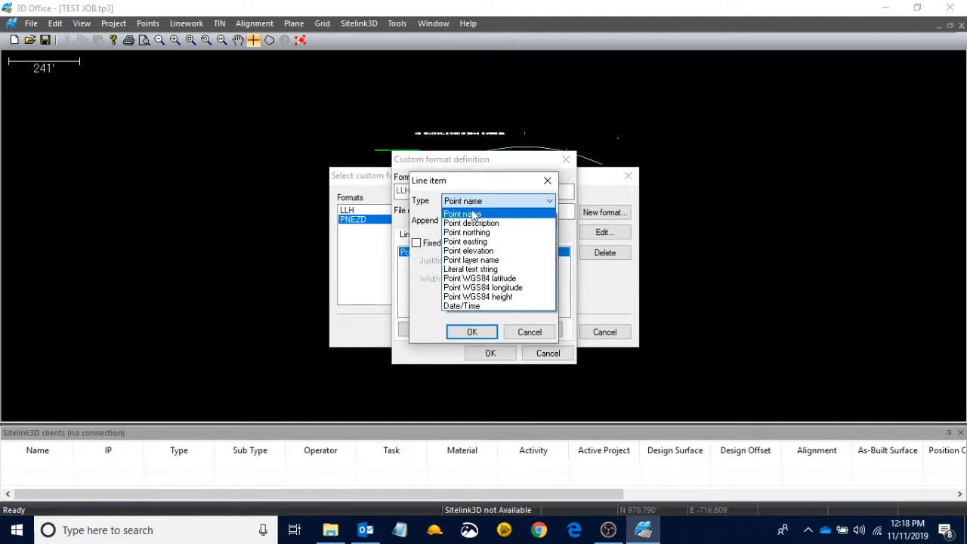
click(491, 279)
click(474, 332)
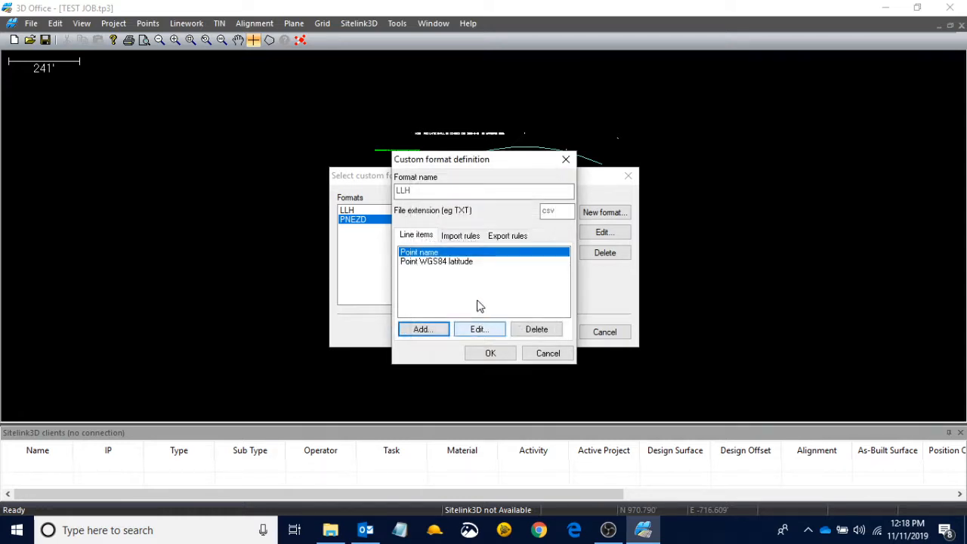
- Add Point WGS84 longitude and Point WGS84 height line items to the new custom format
click(433, 333)
click(472, 201)
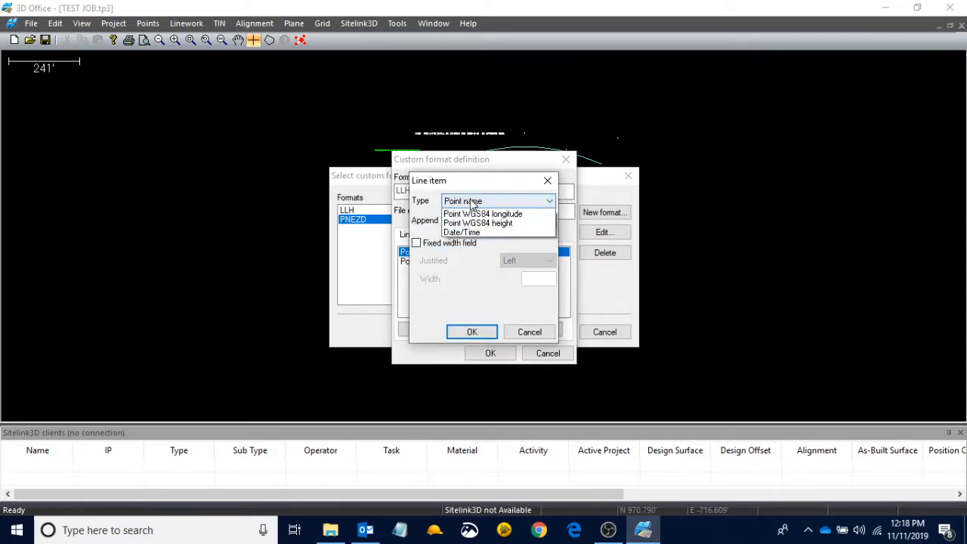
click(490, 277)
click(471, 331)
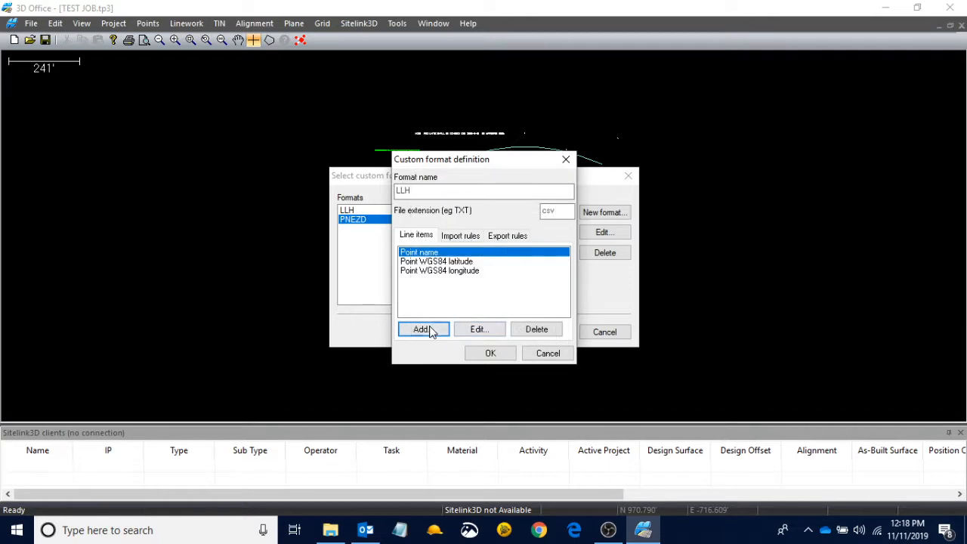
click(423, 329)
click(483, 200)
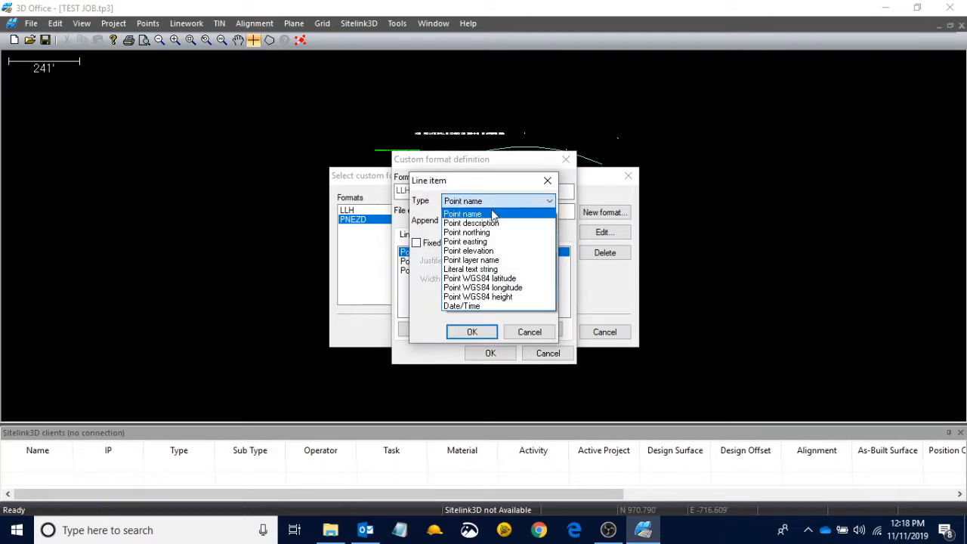
click(503, 299)
click(472, 332)
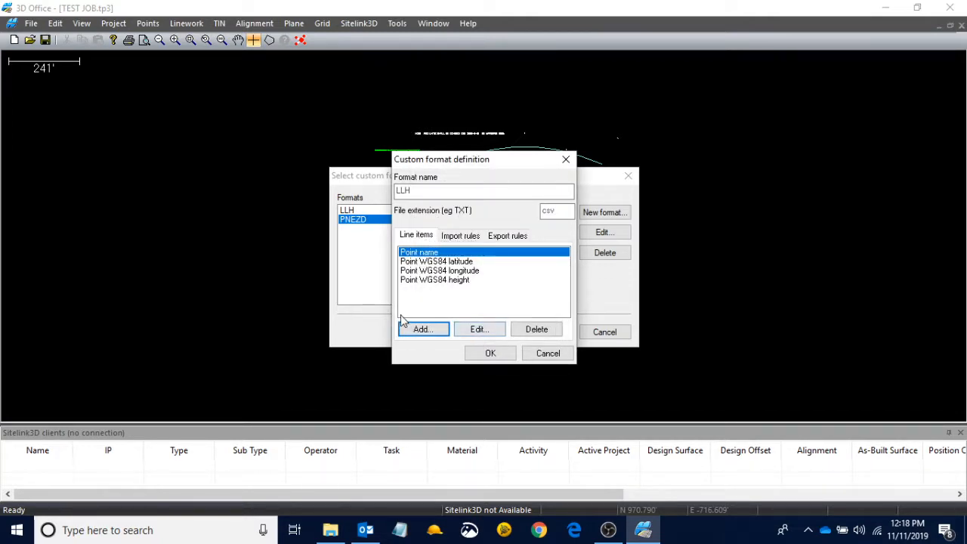
- Rename the new custom format as LLH2 and save its definition
double_click(438, 192)
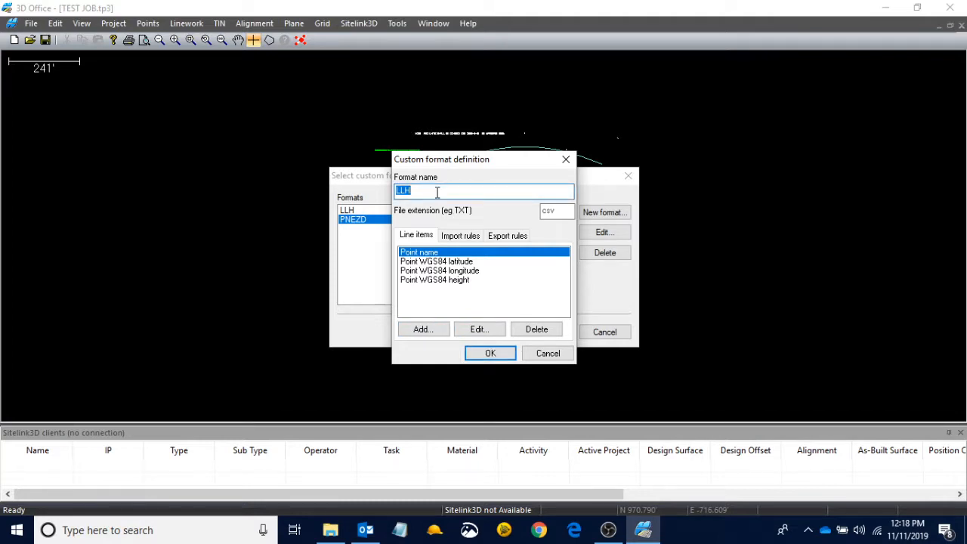
text(2)
click(488, 355)
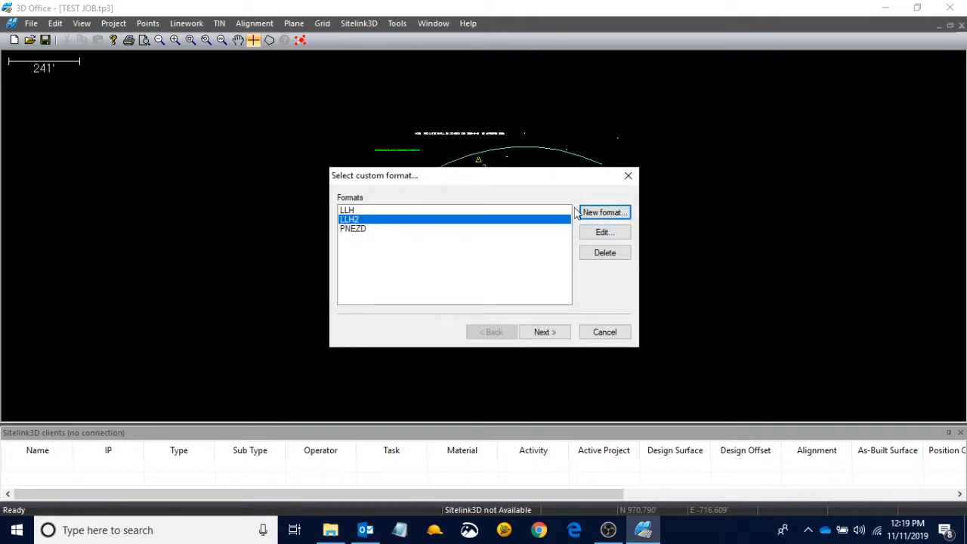
- Review the line items in the existing LLH format definition without changing them
click(414, 210)
click(591, 228)
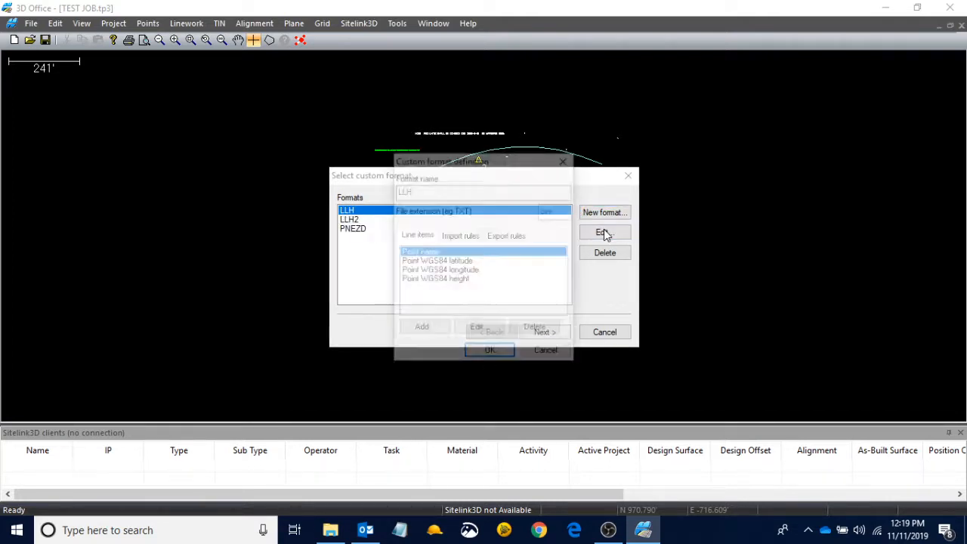
click(456, 262)
click(458, 270)
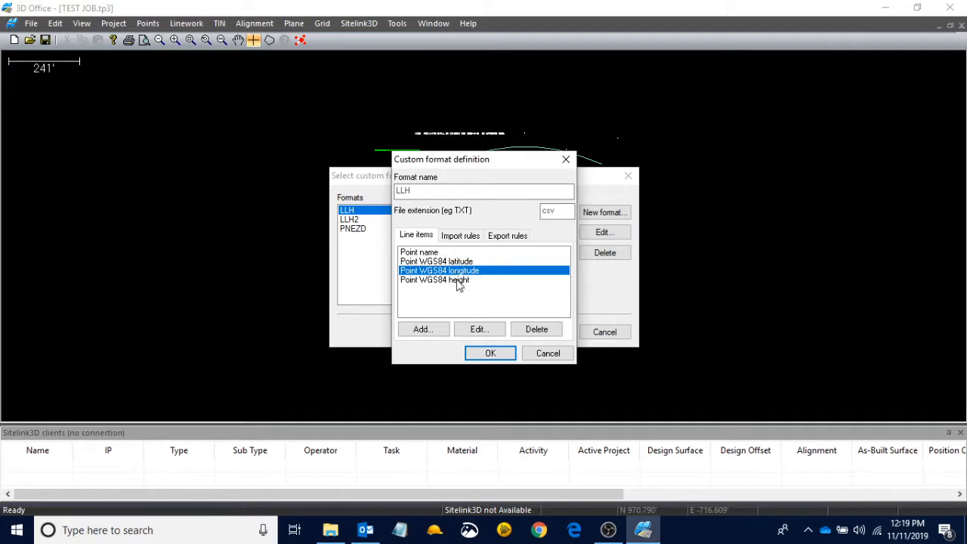
click(459, 279)
click(566, 158)
- Compare the name, file extension and line items of the LLH2 format with those of LLH
click(354, 219)
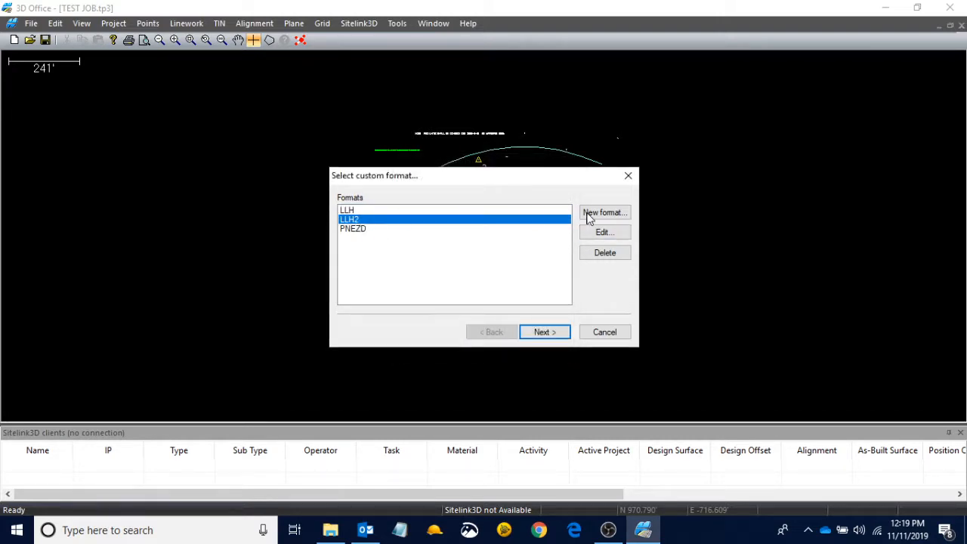
click(604, 232)
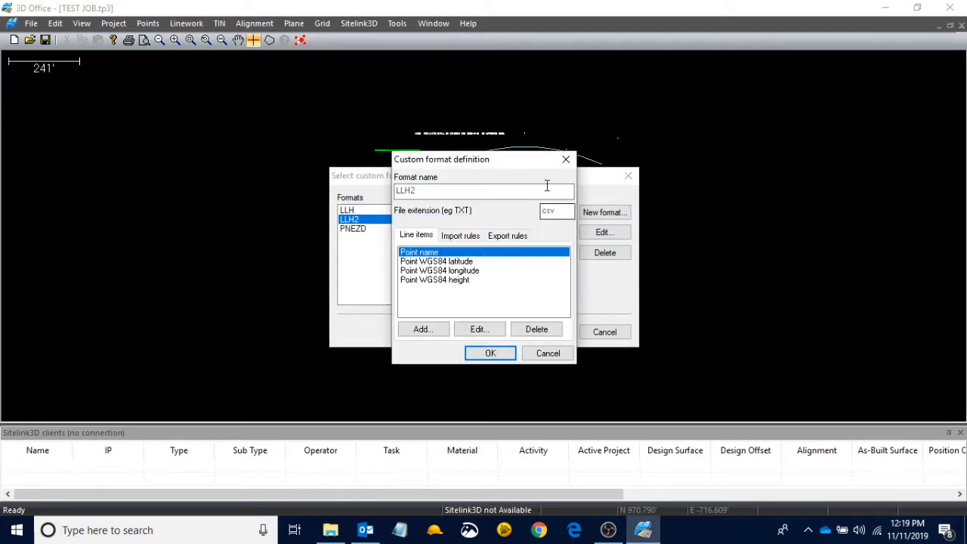
click(566, 160)
click(442, 211)
click(590, 233)
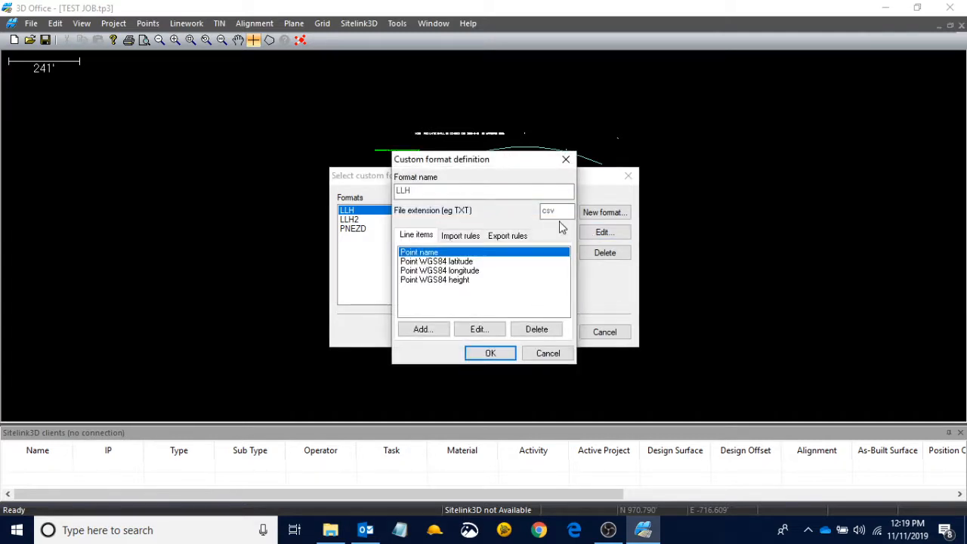
click(420, 219)
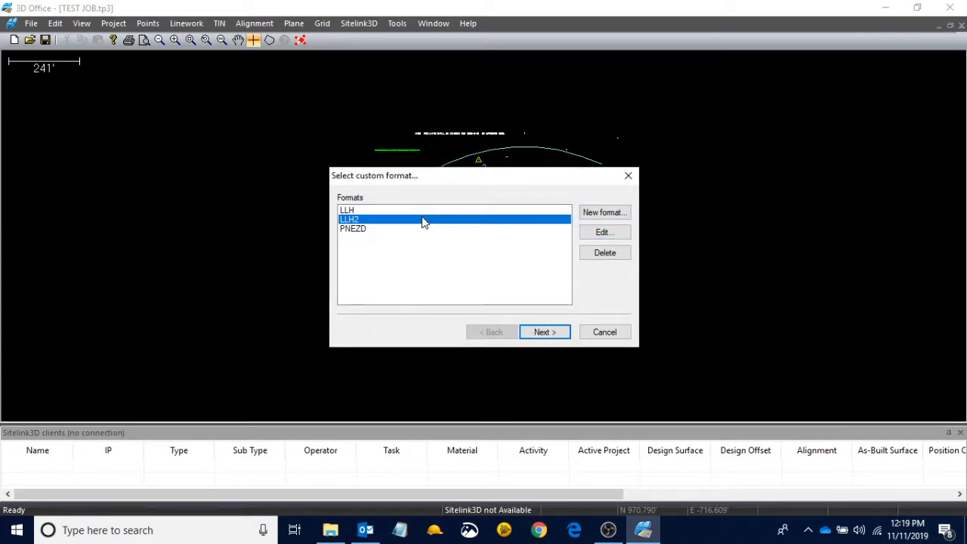
click(600, 232)
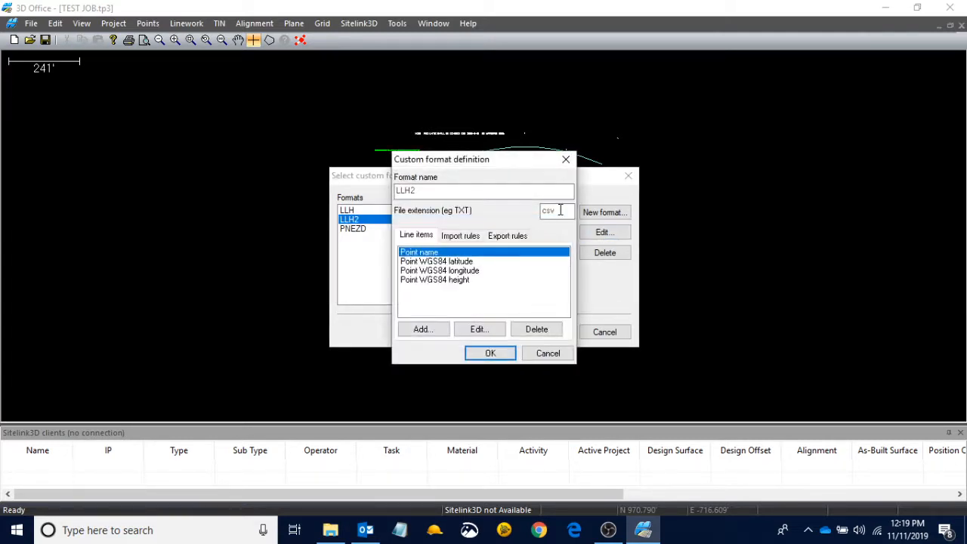
click(546, 352)
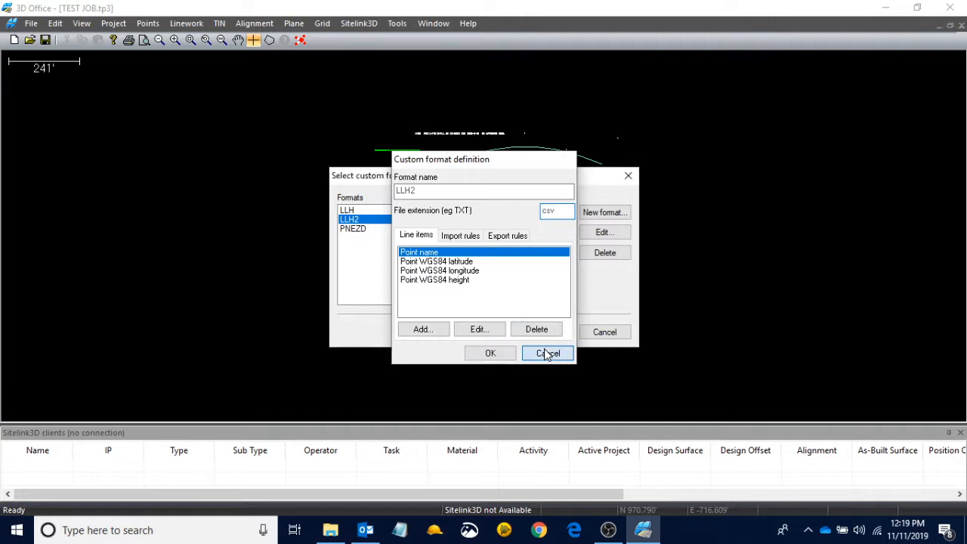
- Delete the duplicate LLH2 custom format and confirm its removal
click(605, 254)
click(487, 294)
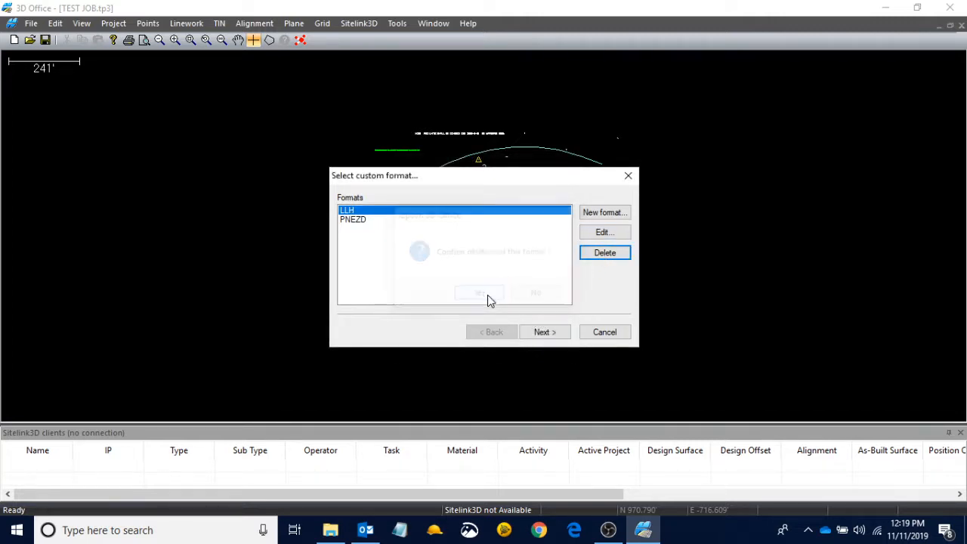
- Export the control points in PNEZD format as PNEZ.csv to the Topcon Files folder inside Topcon Test Job on the Desktop
click(379, 220)
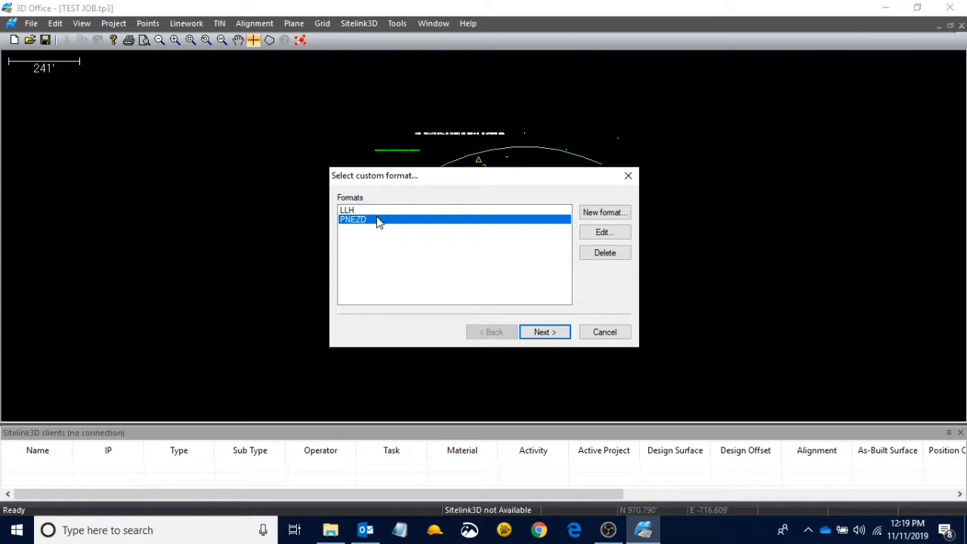
click(544, 332)
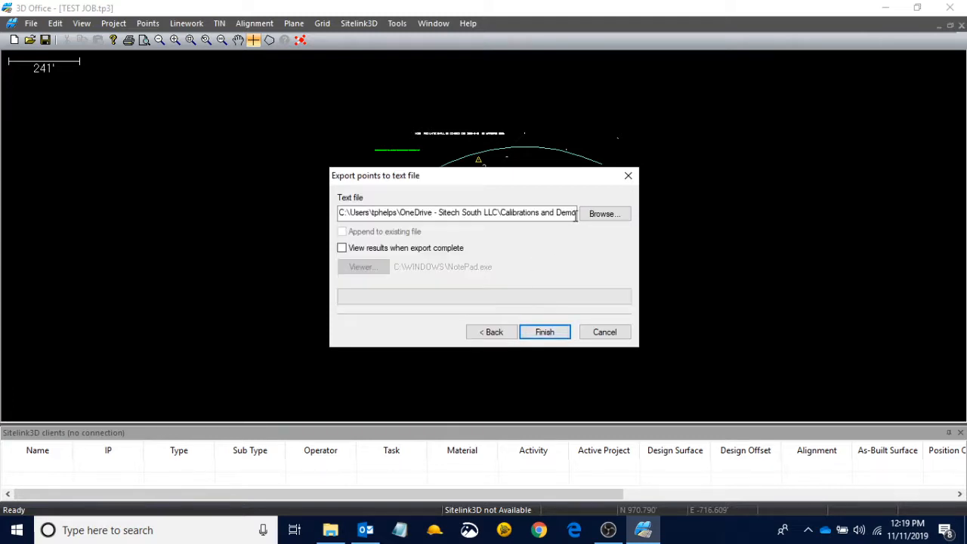
click(601, 214)
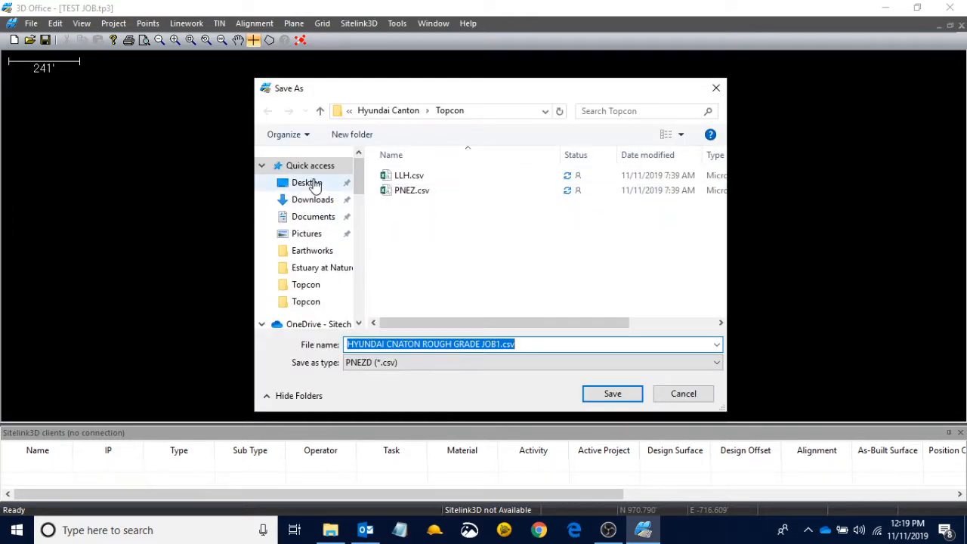
click(310, 183)
double_click(432, 176)
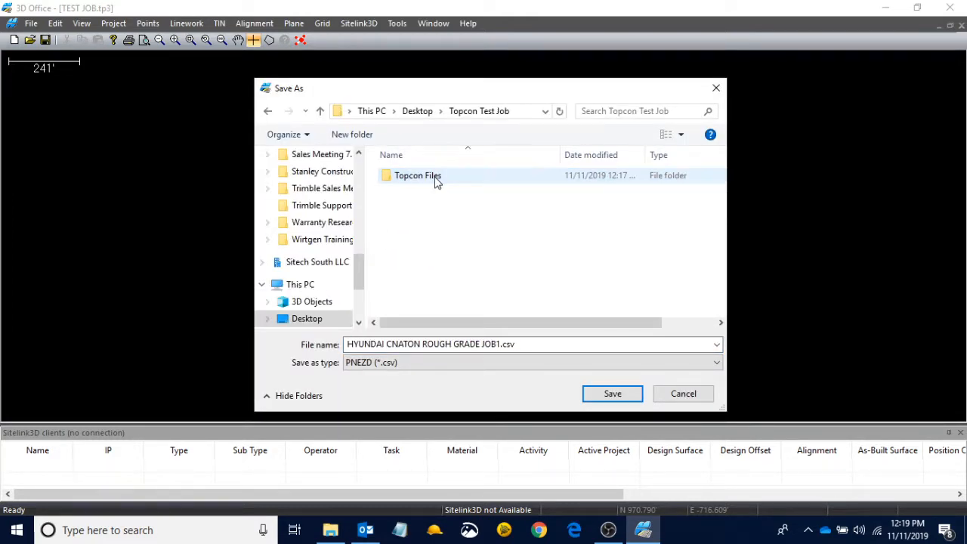
double_click(436, 180)
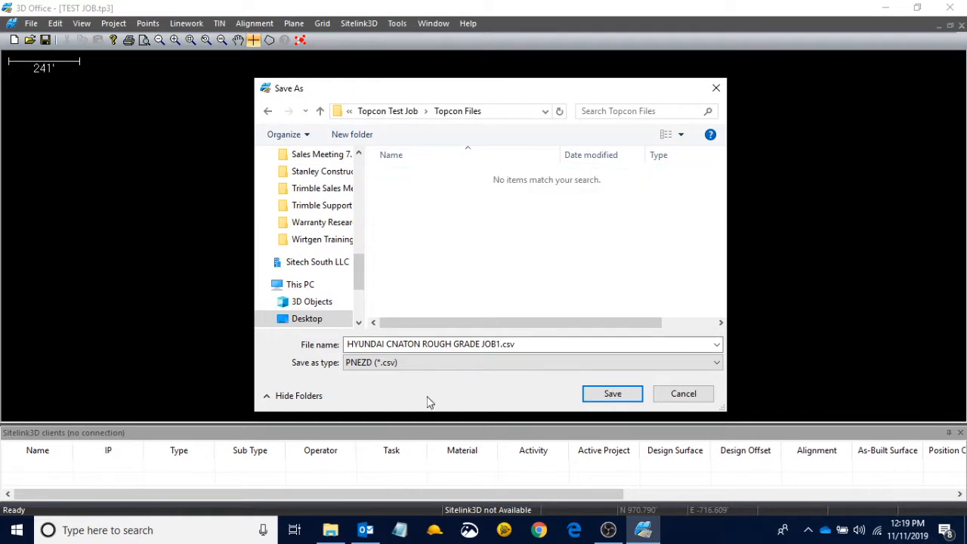
click(401, 343)
text(PNEZ)
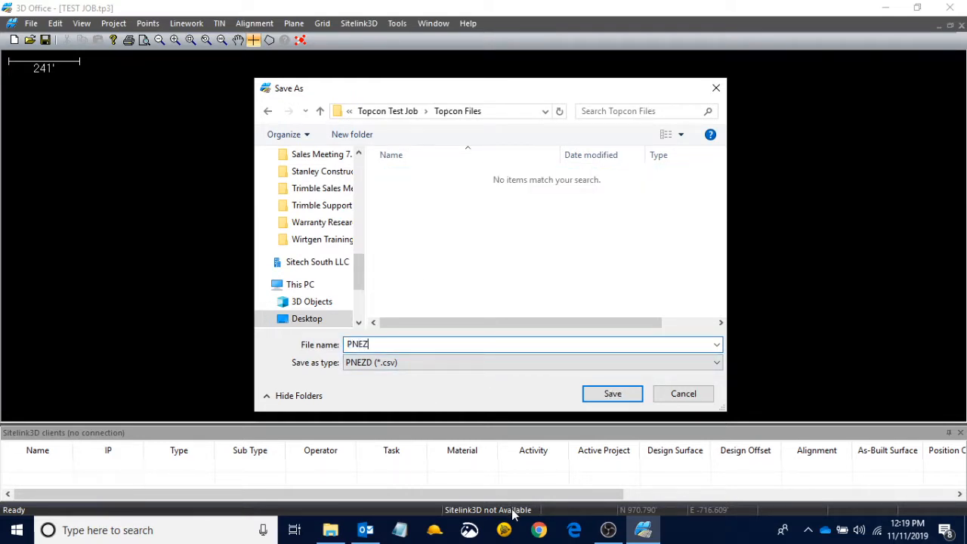
click(596, 392)
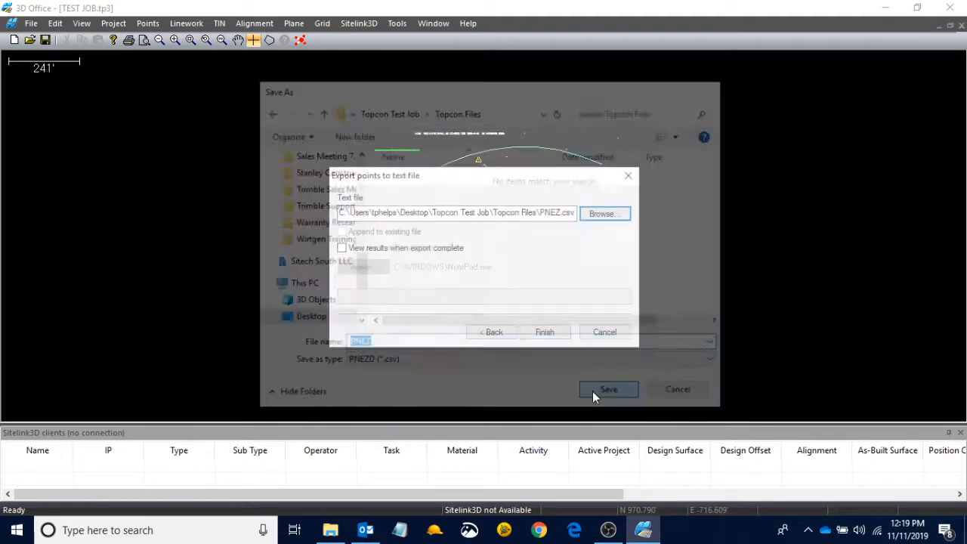
click(544, 332)
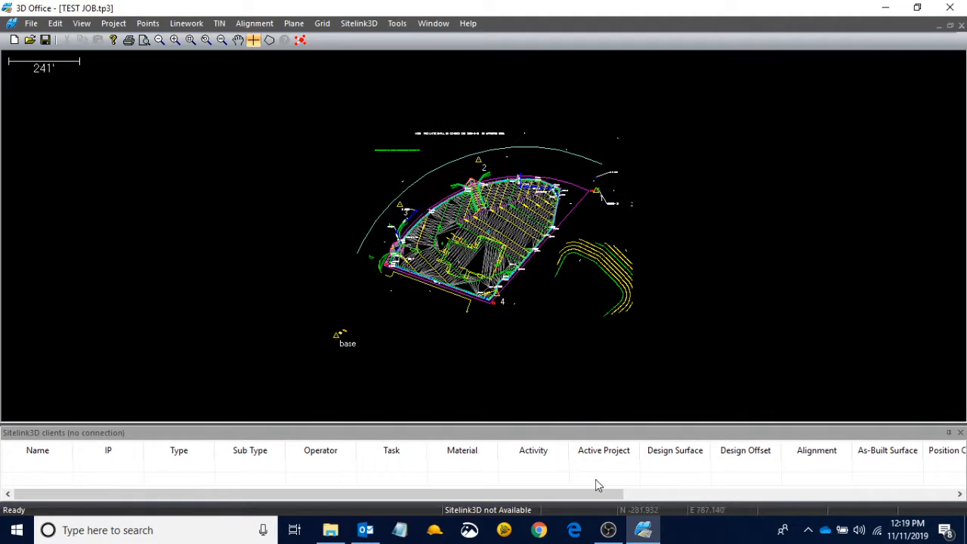
- Check the Topcon Files folder in File Explorer for the exported PNEZ.csv, and return to 3D-Office
click(114, 24)
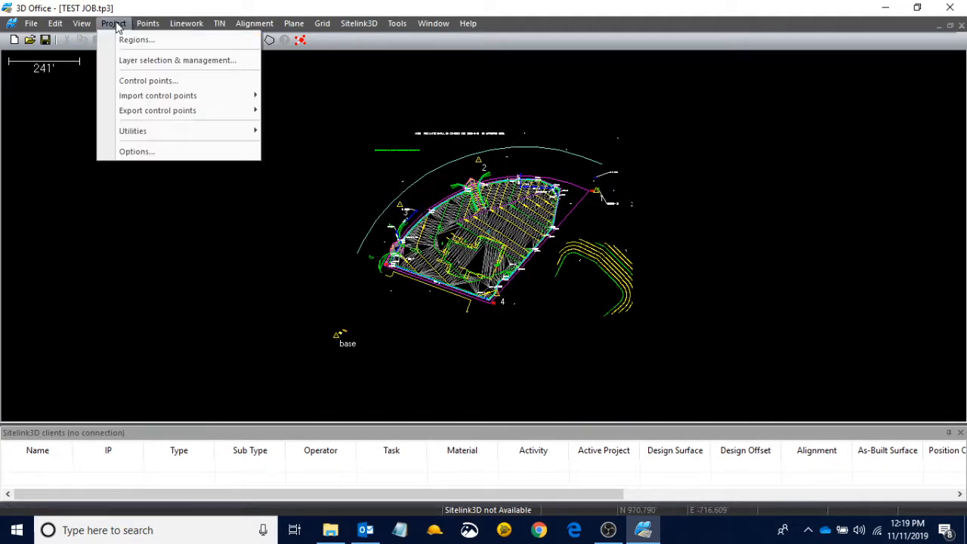
click(330, 529)
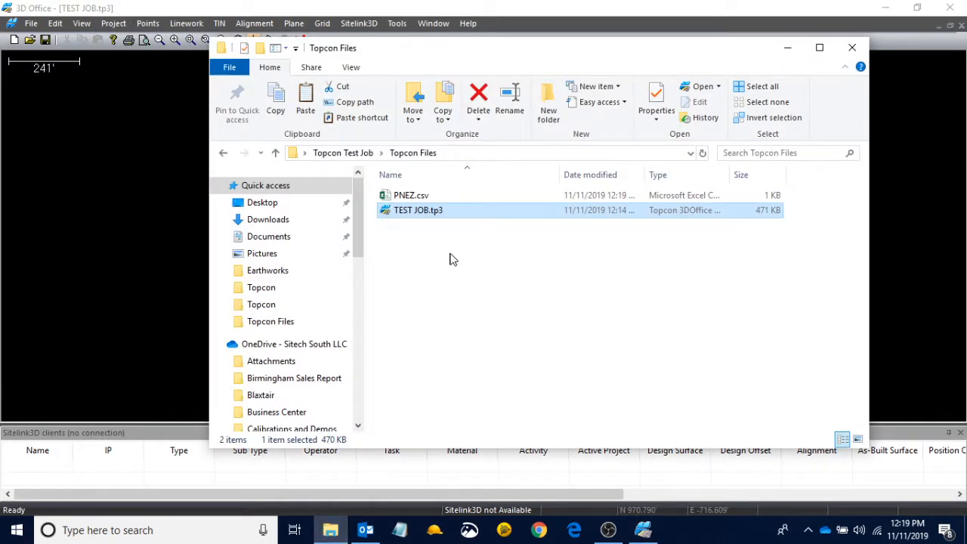
click(414, 196)
click(117, 219)
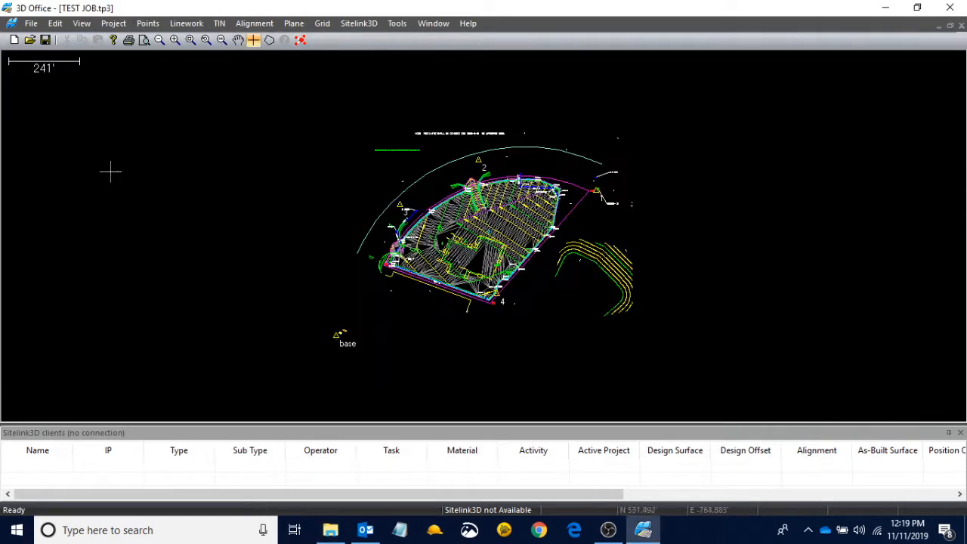
- Start another control point export to a text file using the LLH format
click(113, 25)
mouse_move(185, 113)
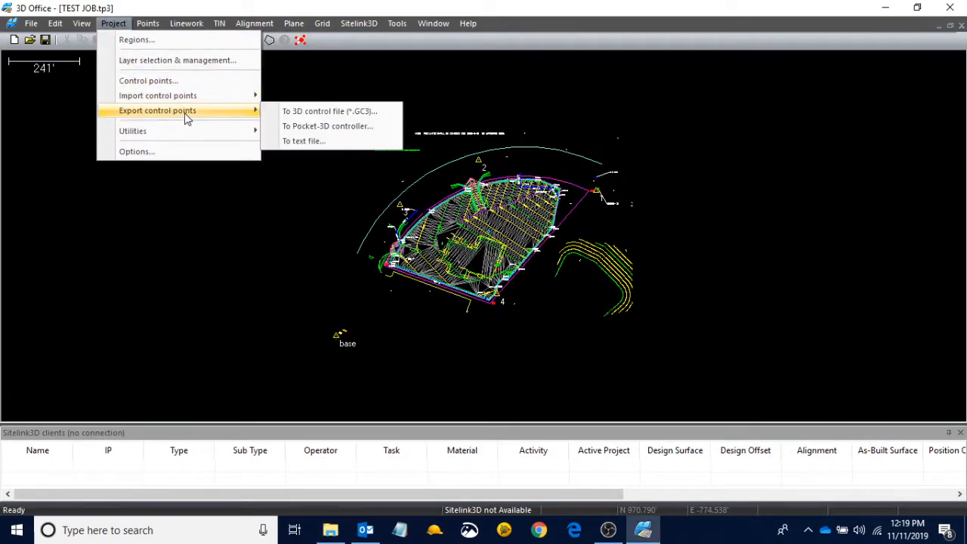
click(335, 142)
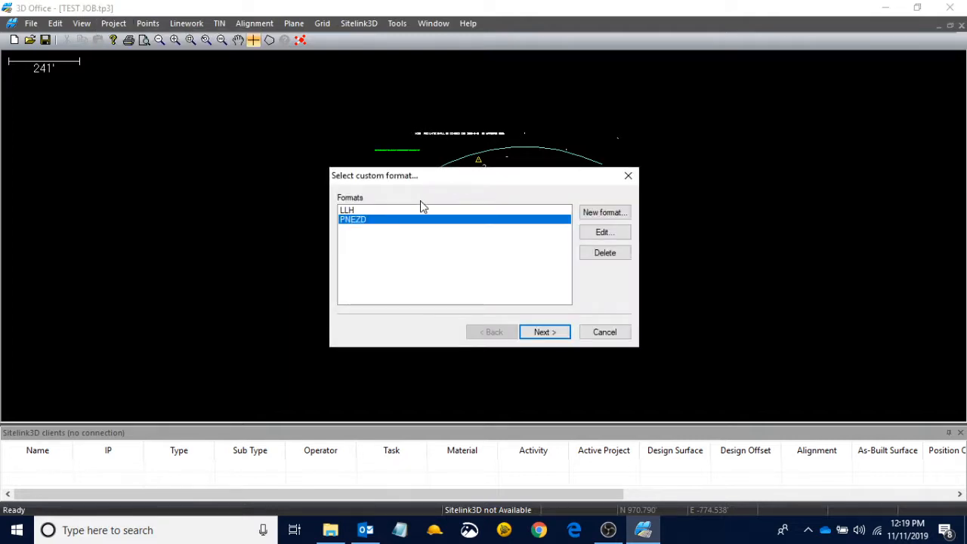
click(420, 212)
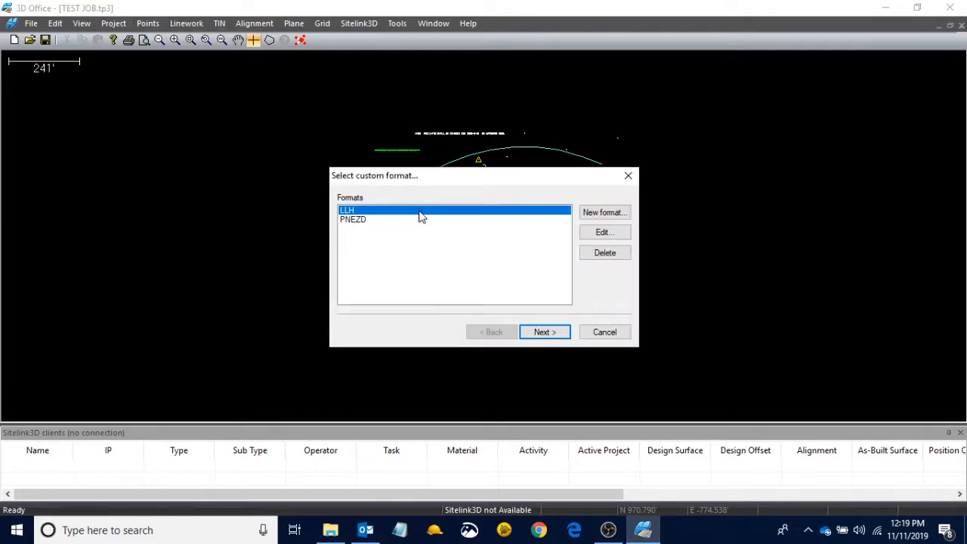
click(552, 332)
- Export the control points in LLH format as LLH.csv to the Topcon Files folder inside Topcon Test Job on the Desktop
click(602, 215)
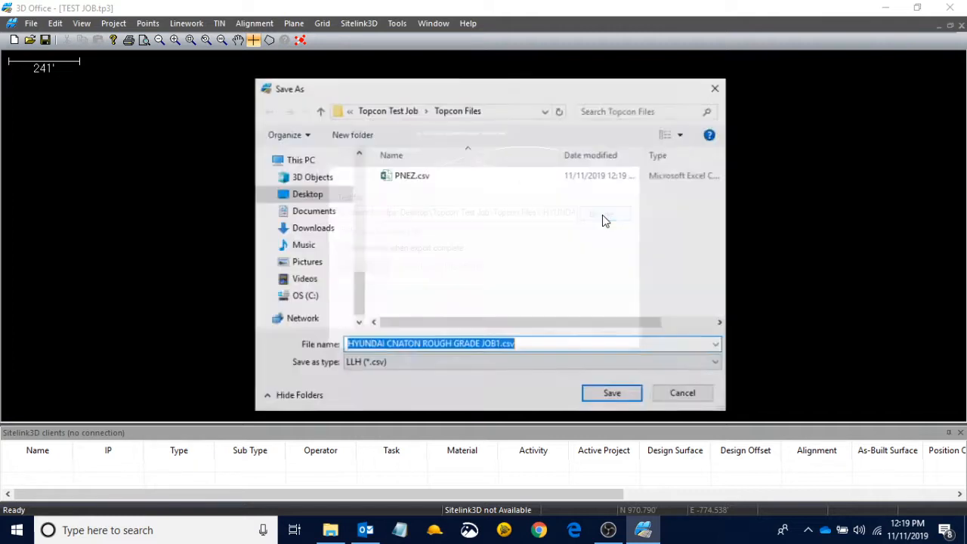
scroll(320, 190, up, 10)
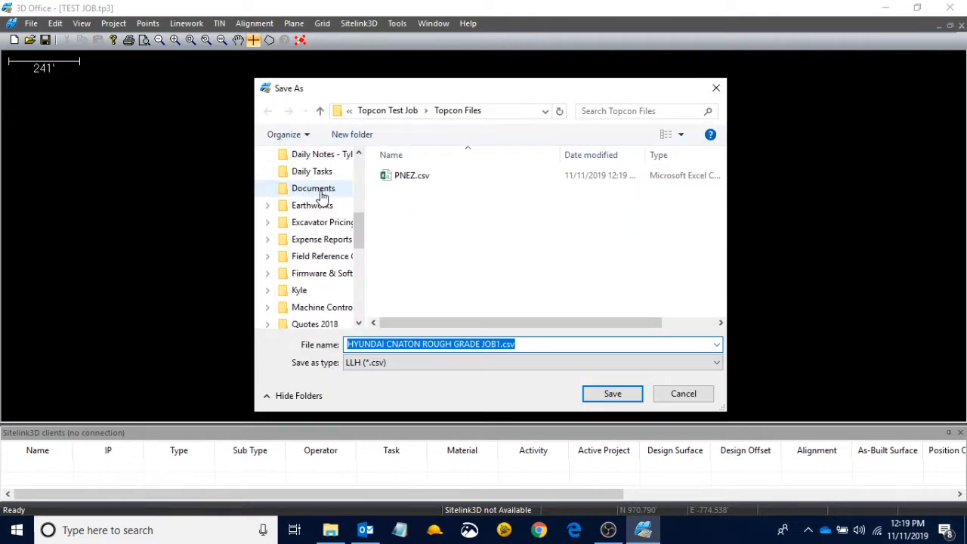
click(315, 189)
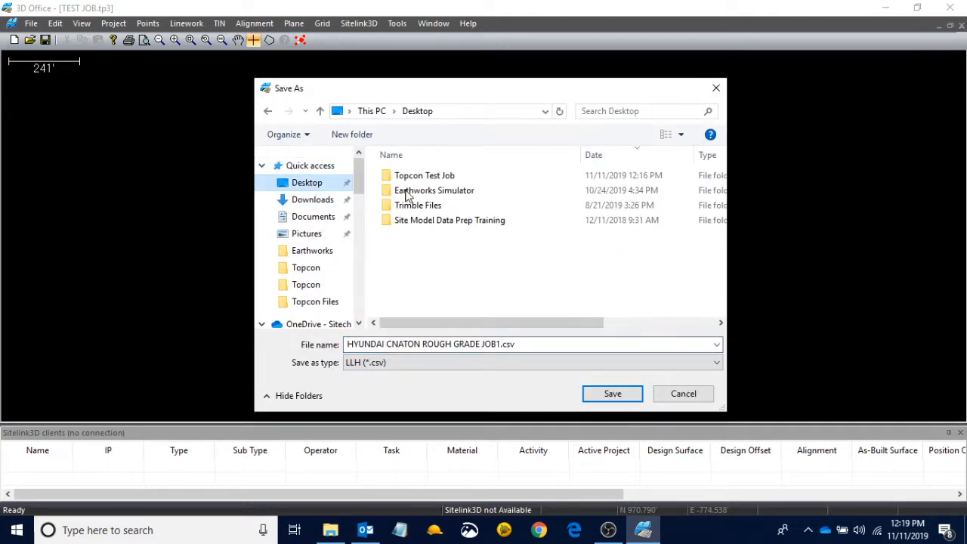
double_click(446, 177)
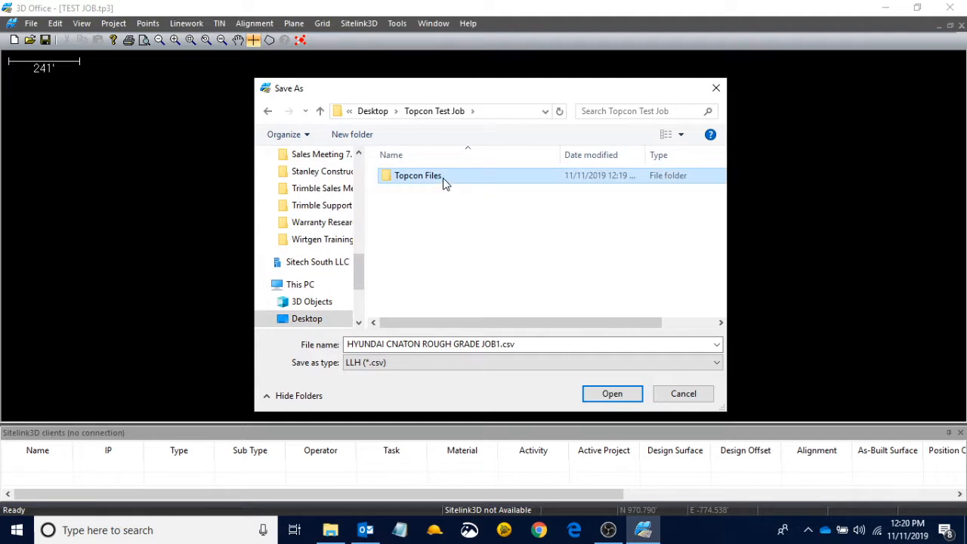
double_click(445, 184)
triple_click(450, 343)
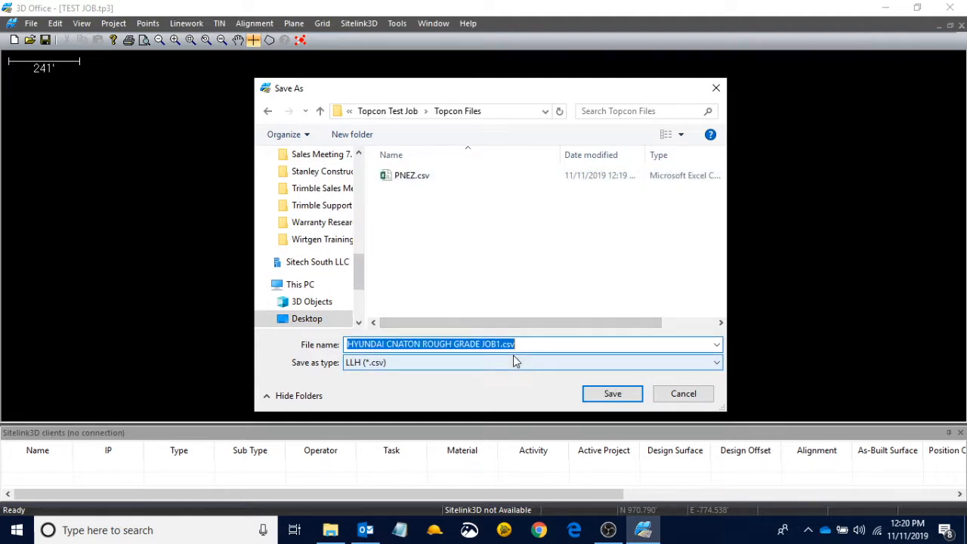
text(LLH)
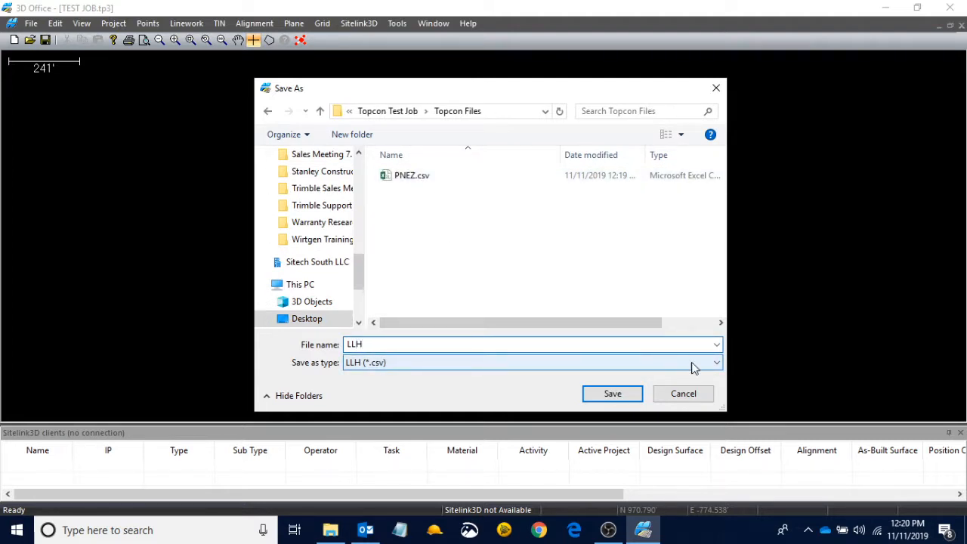
click(593, 399)
click(562, 334)
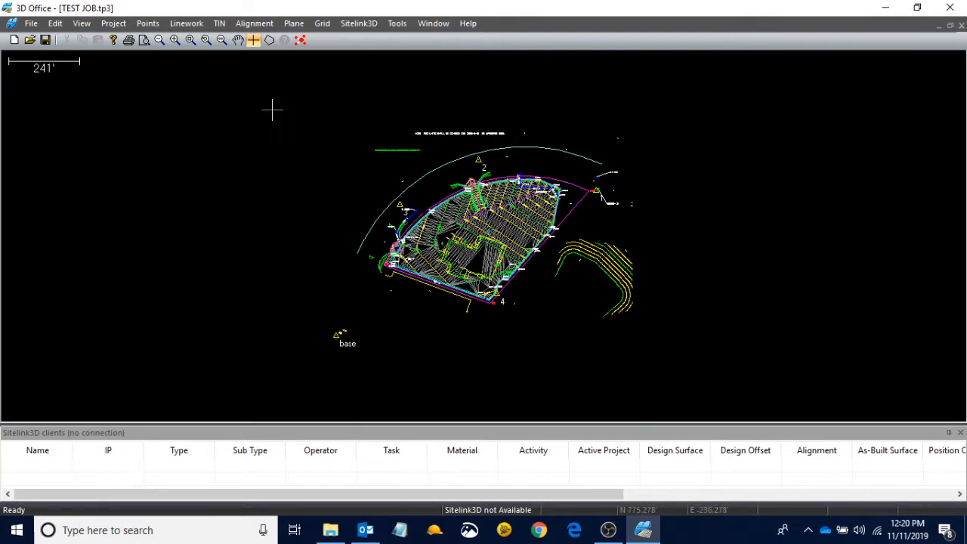
- Check the Topcon Files folder in File Explorer for the exported LLH.csv, and return to 3D-Office
click(331, 530)
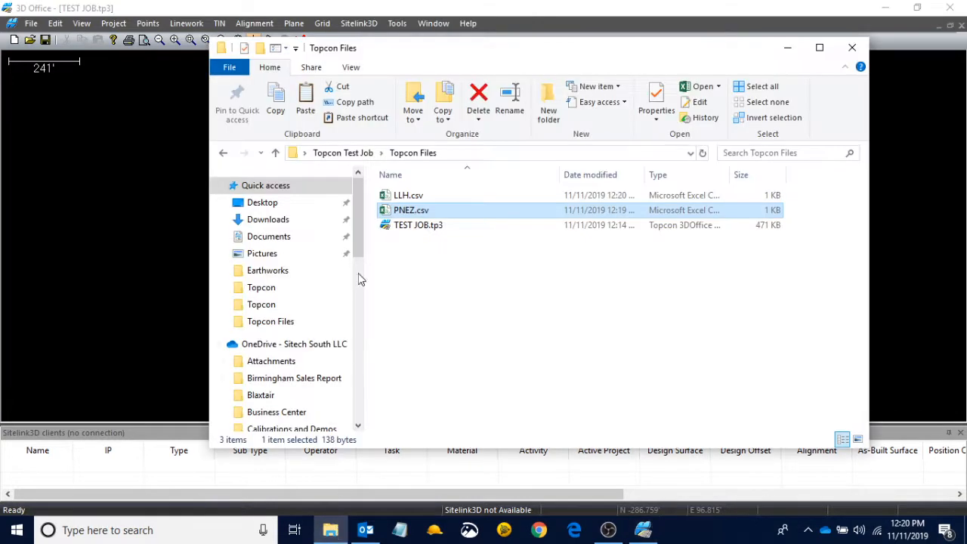
click(424, 196)
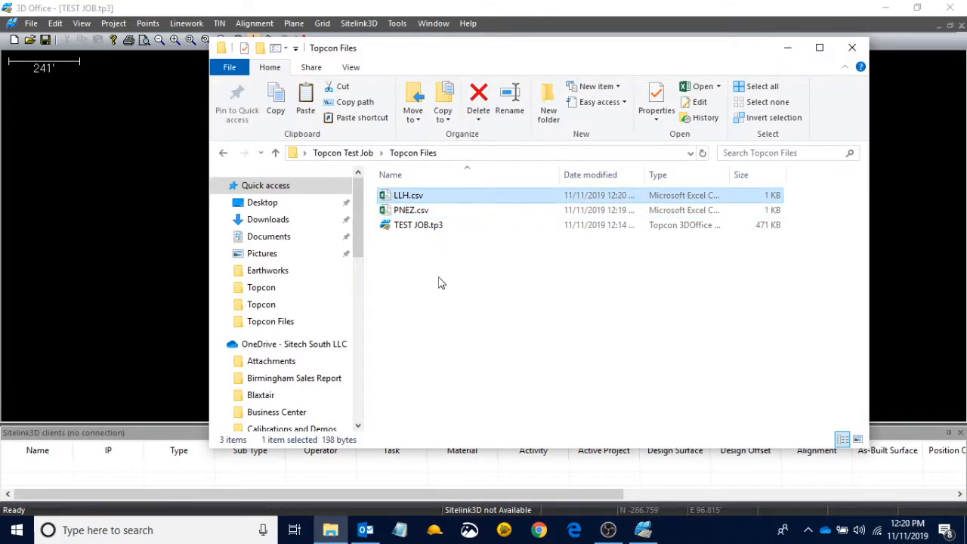
click(127, 231)
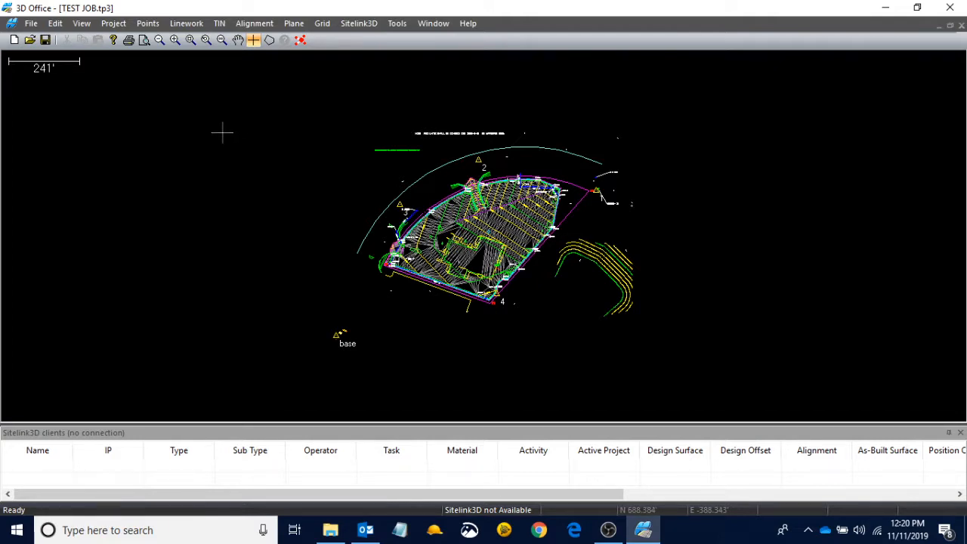
- Make 3D GPS ROUGH SURF1 the current TIN surface and inspect its triangles in the plan view
click(221, 25)
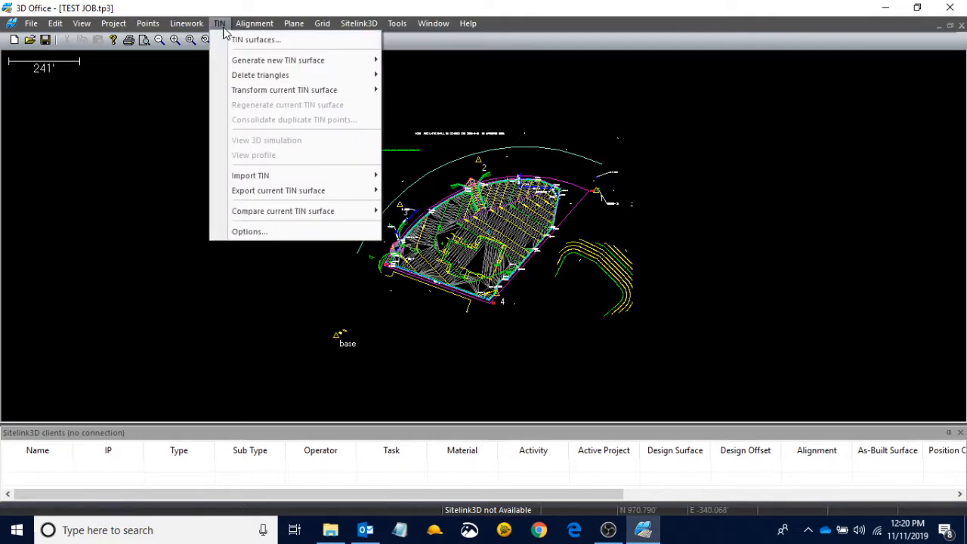
click(244, 41)
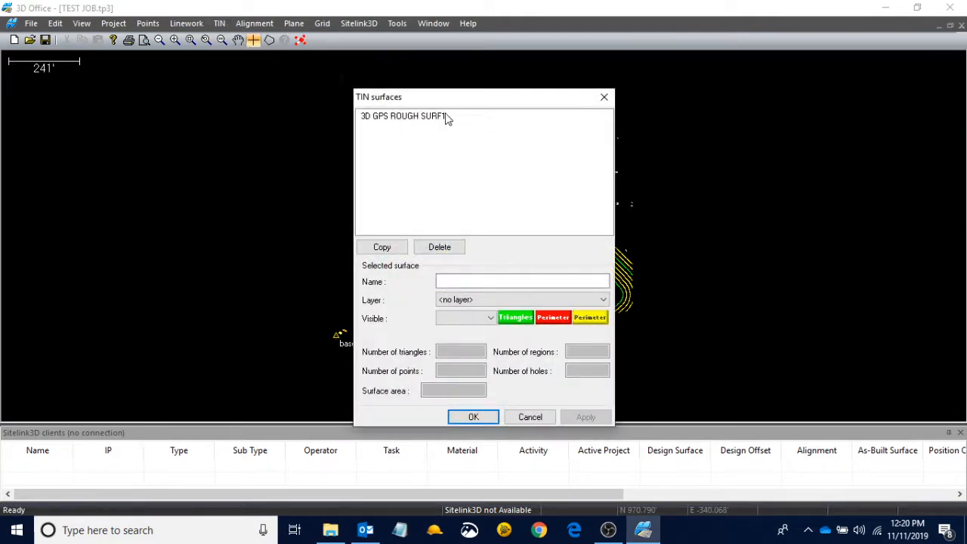
click(443, 117)
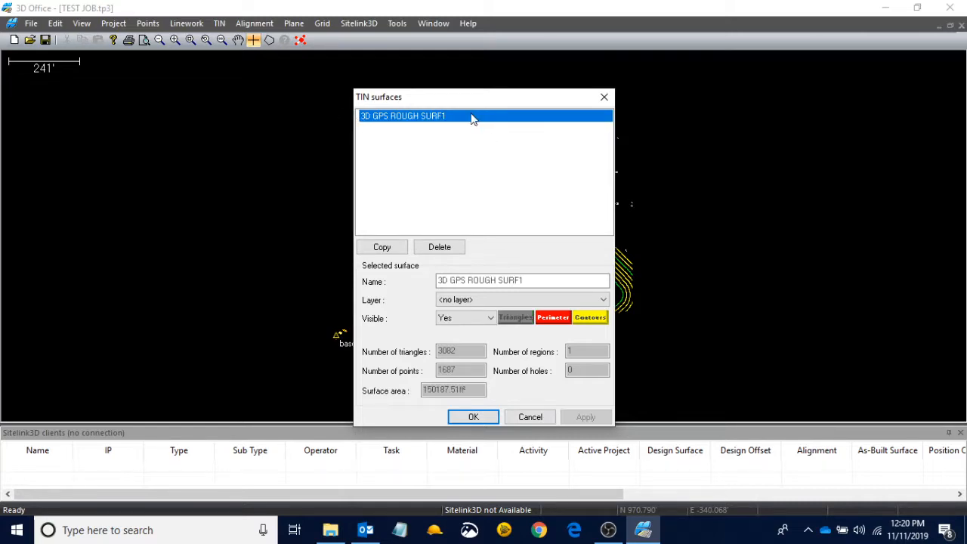
click(474, 417)
scroll(513, 209, up, 2)
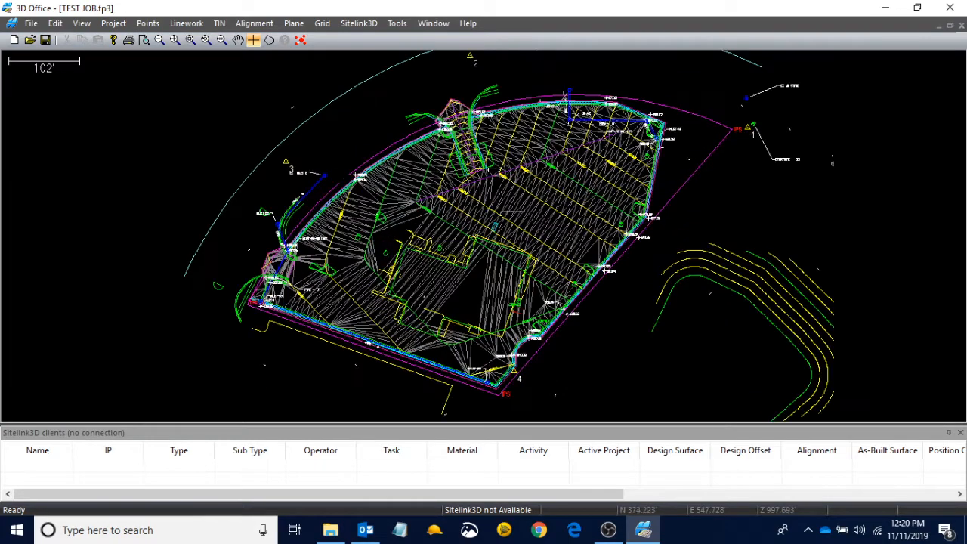
scroll(518, 218, up, 2)
scroll(550, 217, down, 3)
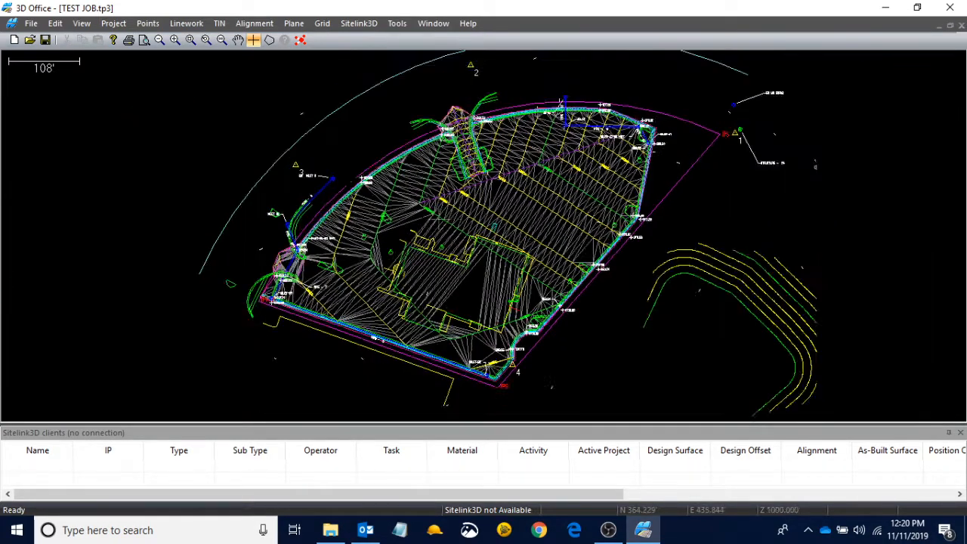
scroll(490, 241, down, 3)
- Export the current TIN surface as an Autocad 2000 file named Surface to Desktop > Topcon Test Job > Topcon Files
click(219, 23)
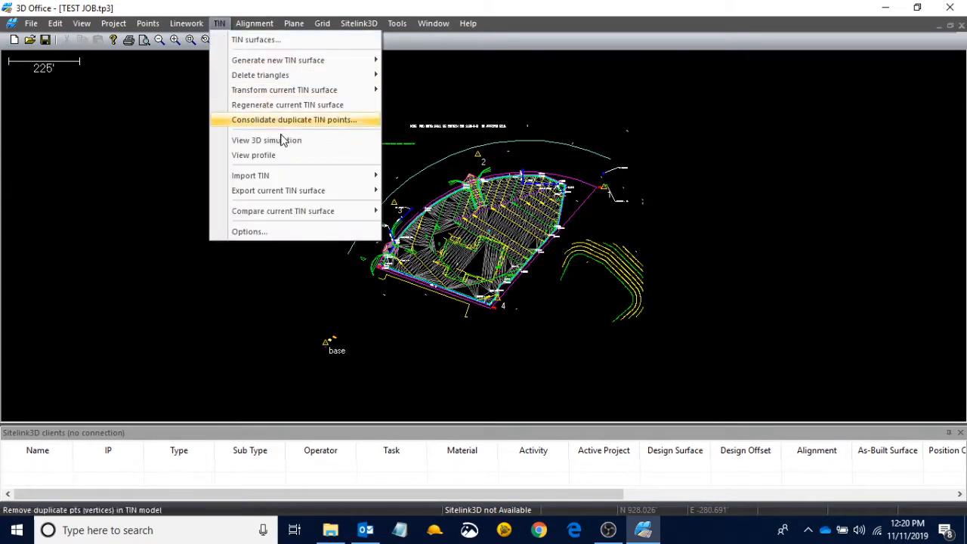
mouse_move(316, 194)
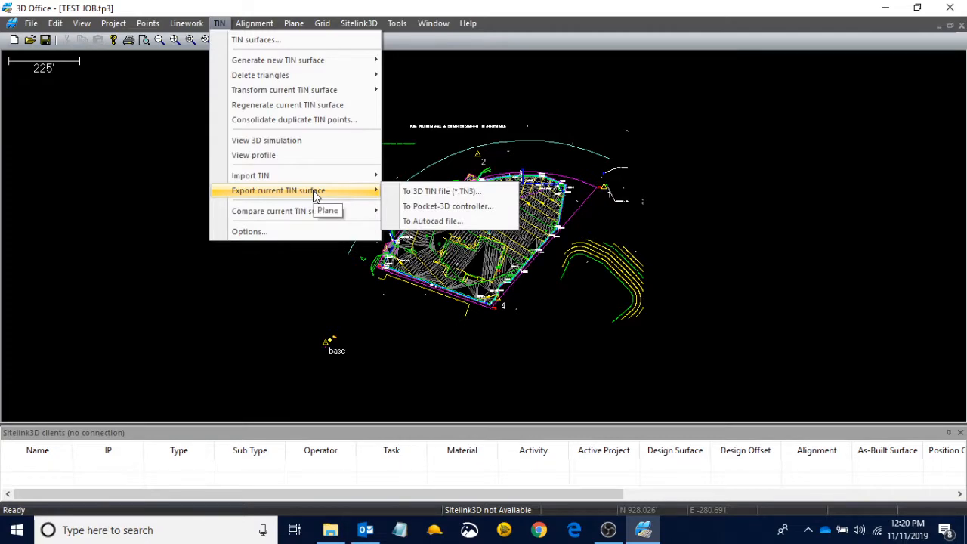
click(441, 225)
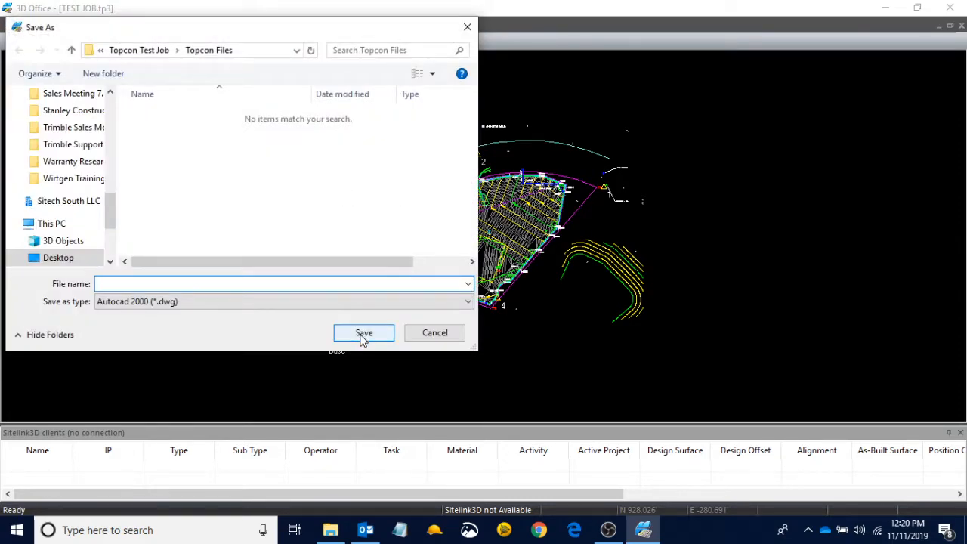
scroll(71, 135, up, 10)
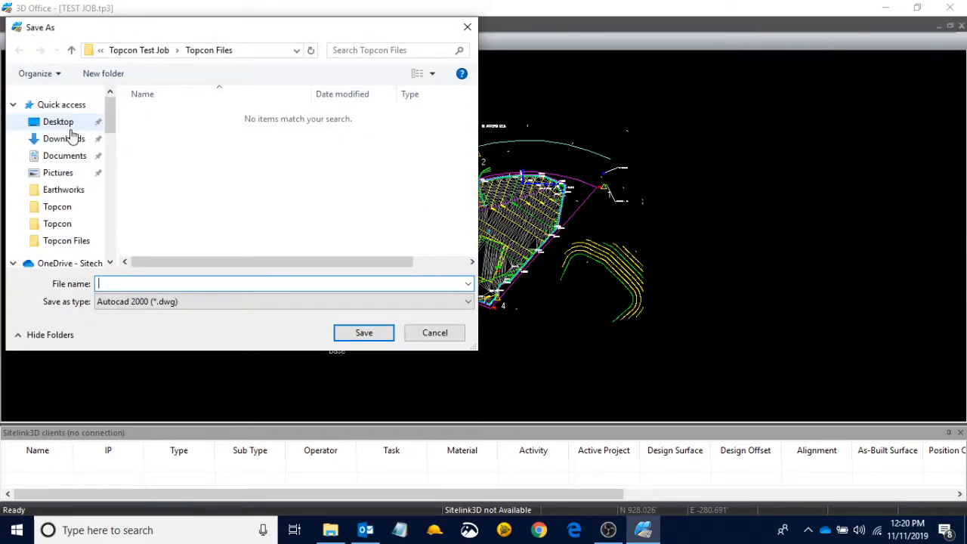
click(62, 123)
double_click(186, 115)
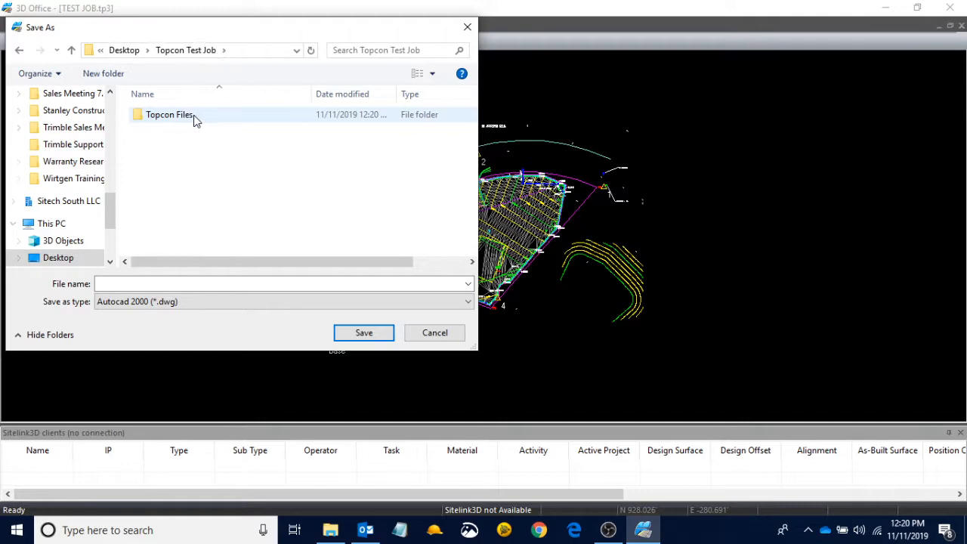
double_click(173, 115)
click(185, 283)
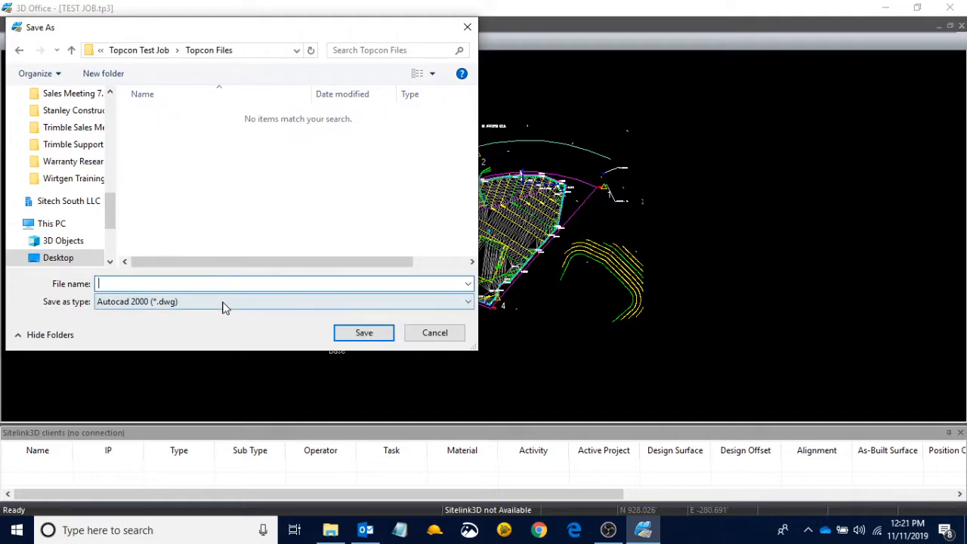
text(Surface)
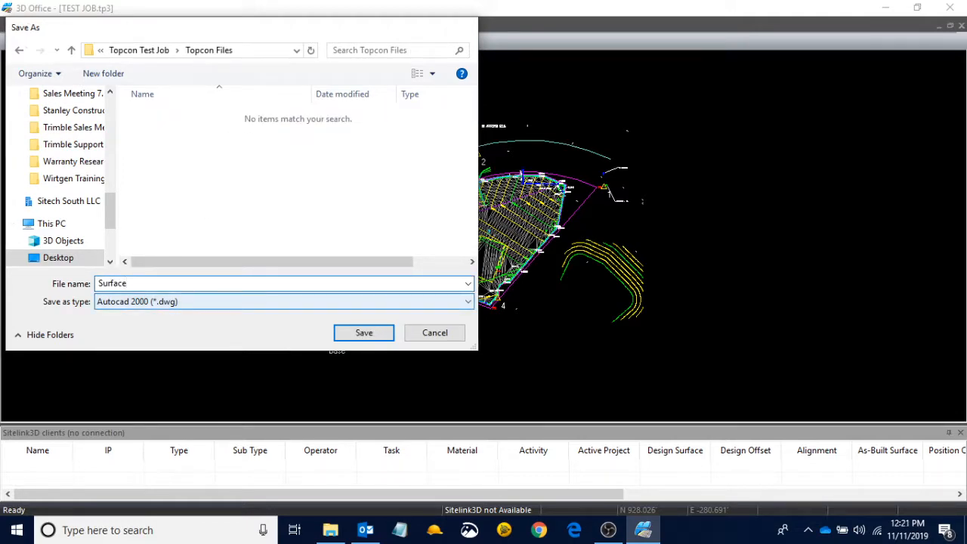
key(Return)
- Check the Topcon Files folder in File Explorer for the exported Surface.dwg, and return to 3D-Office
click(330, 530)
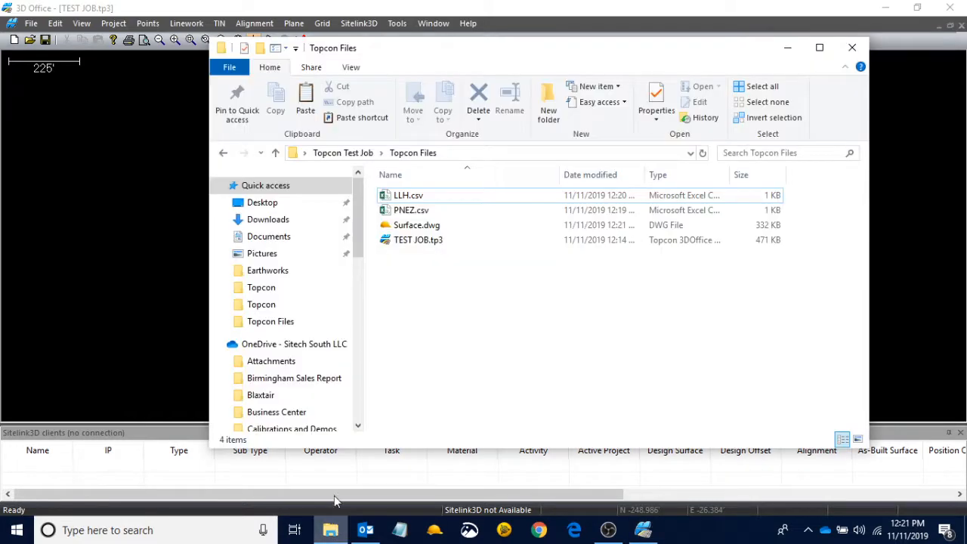
click(415, 225)
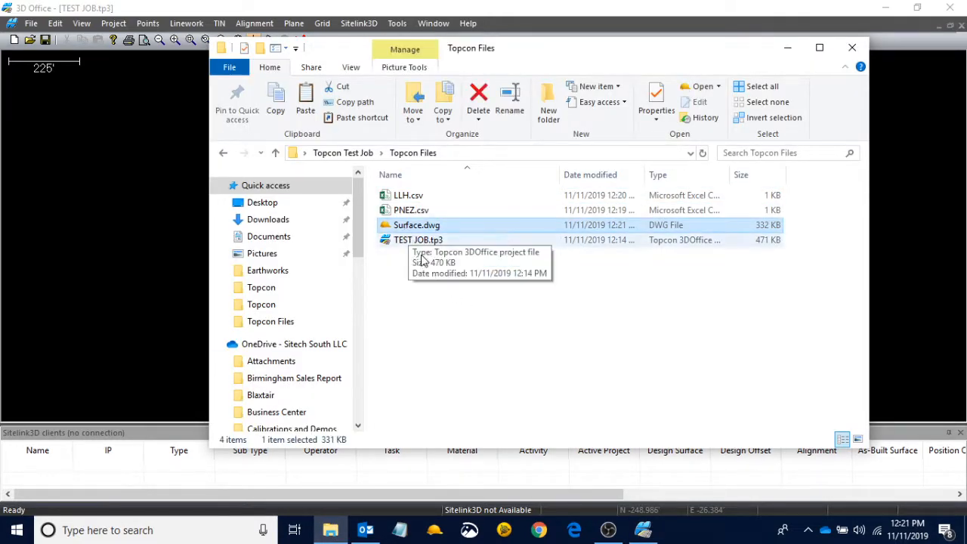
click(420, 288)
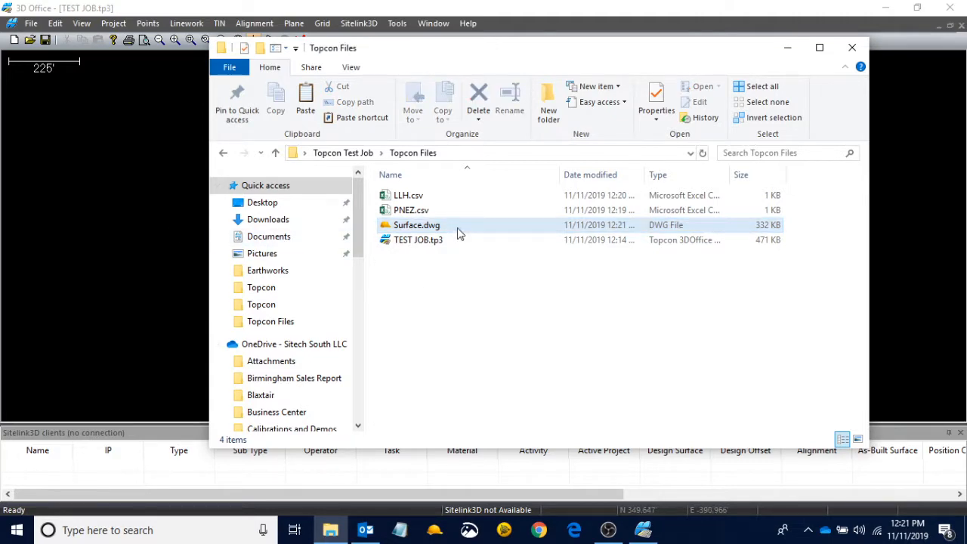
drag(446, 227, 177, 224)
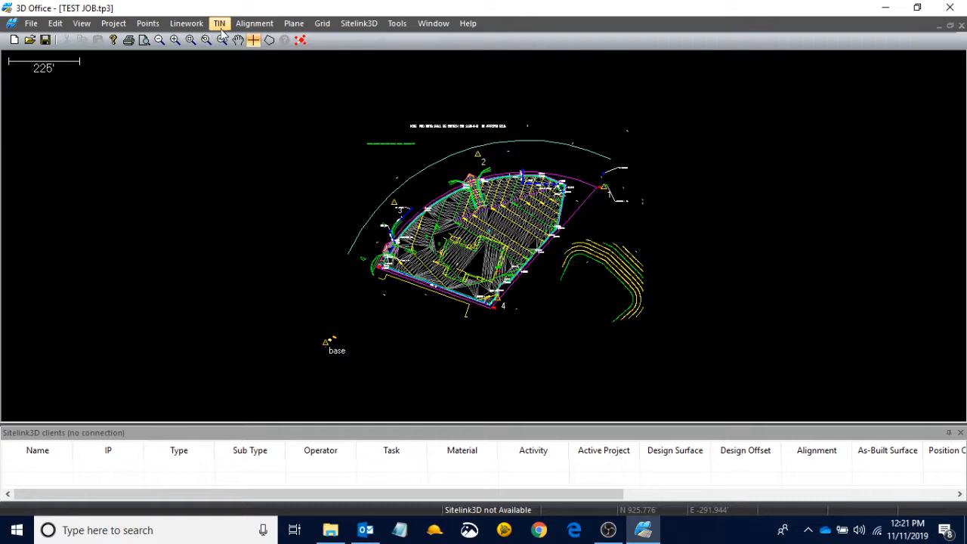
- Hide the 3D GPS ROUGH SURF1 surface by setting its visibility to No, and inspect the remaining linework
click(220, 26)
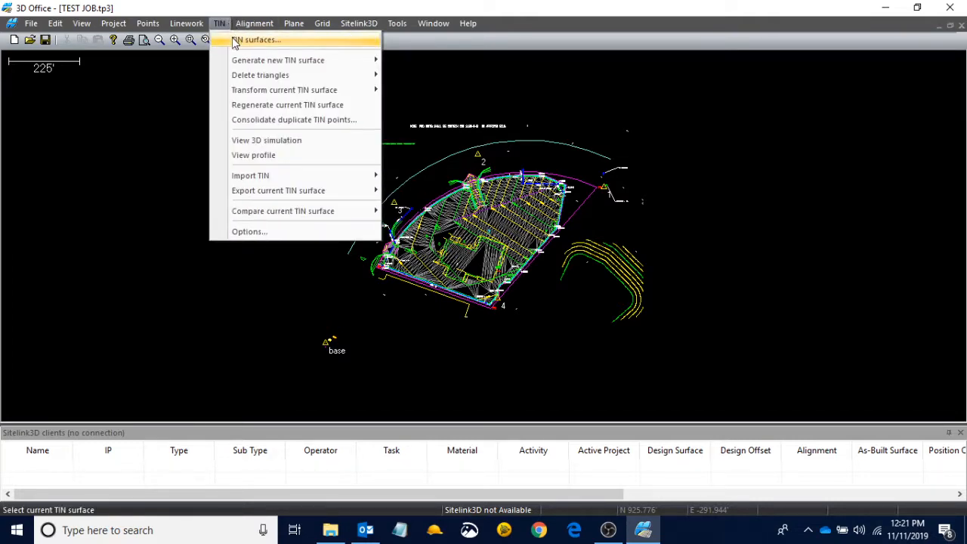
click(235, 42)
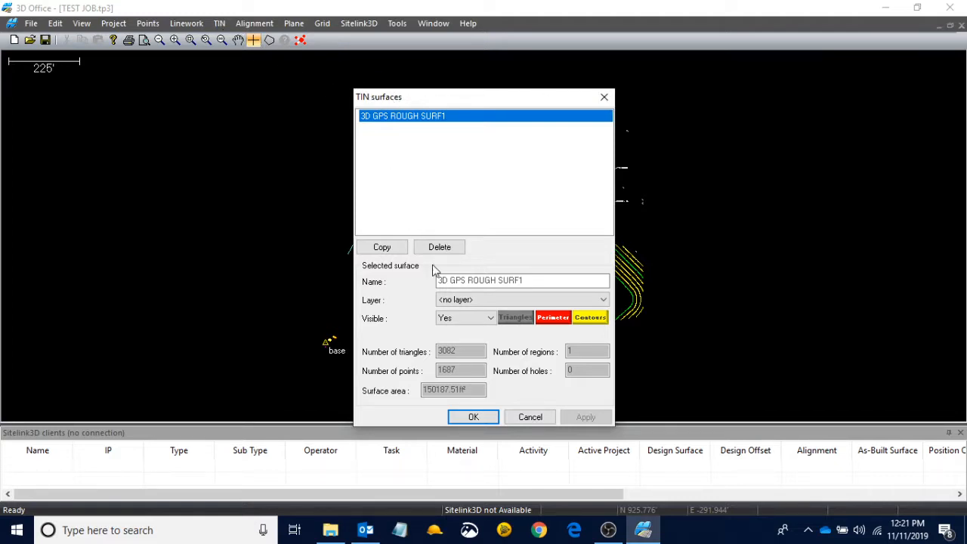
click(456, 318)
click(455, 341)
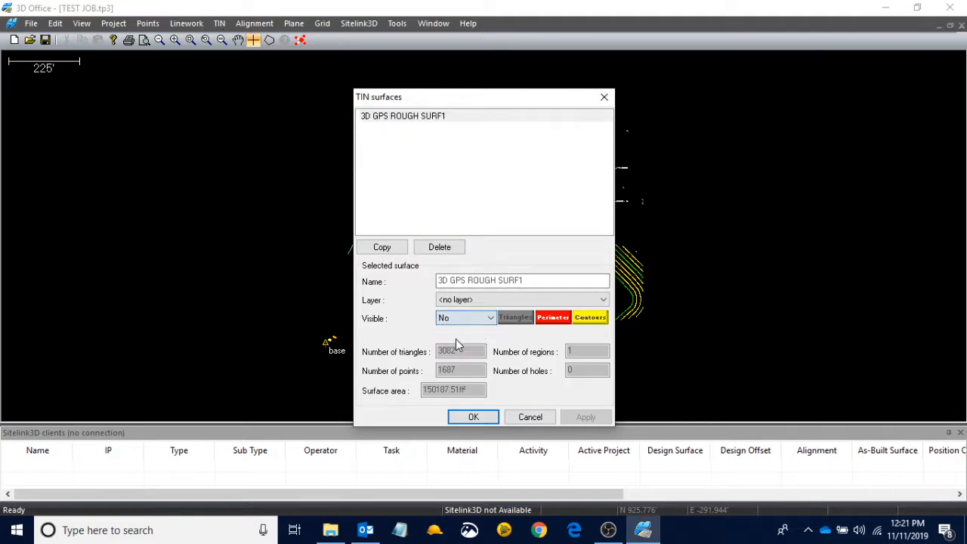
click(473, 416)
scroll(521, 219, up, 4)
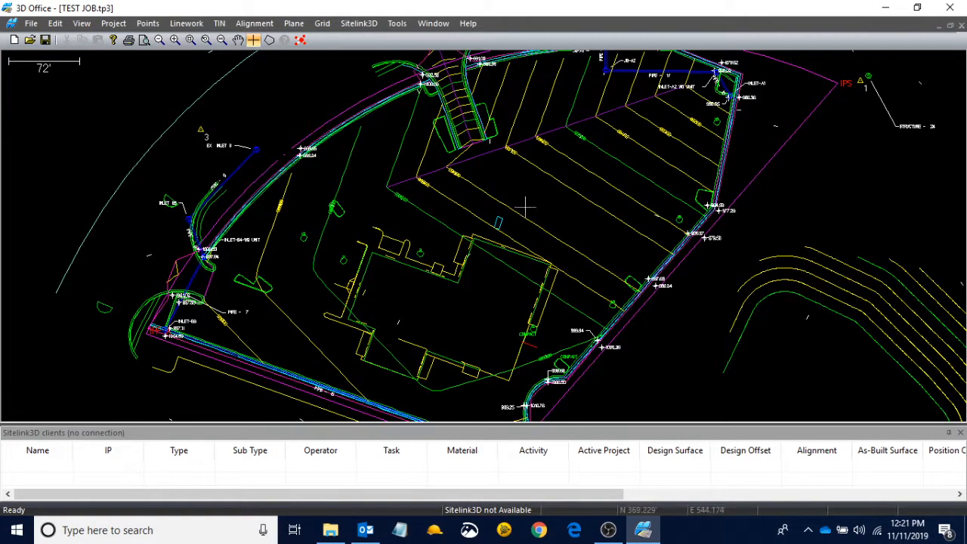
scroll(368, 239, down, 4)
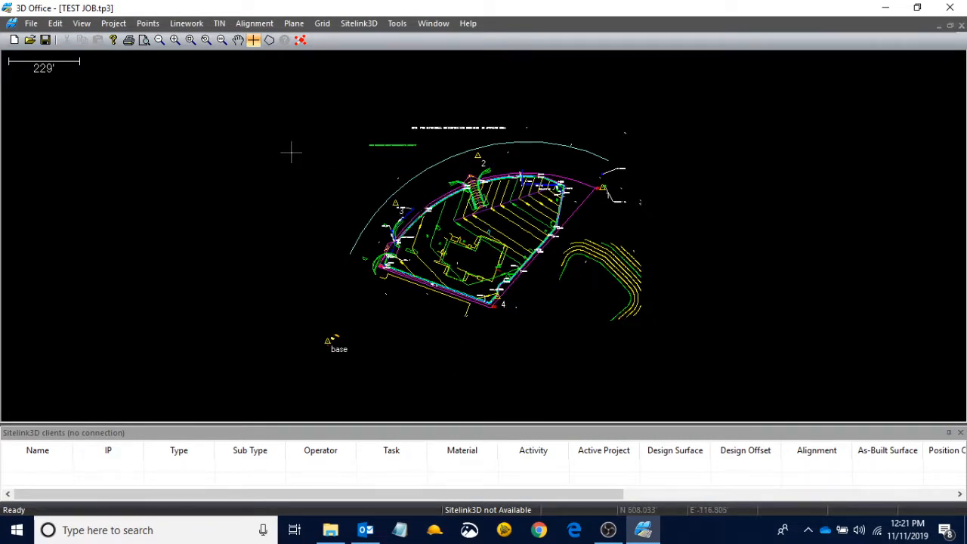
- Check the export options for selected linework, including the Autocad file format
click(198, 25)
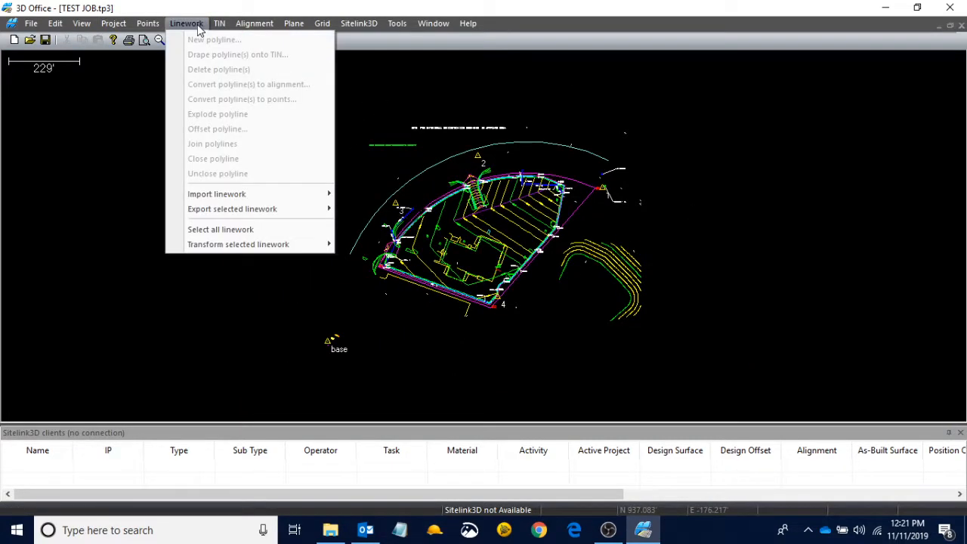
click(197, 25)
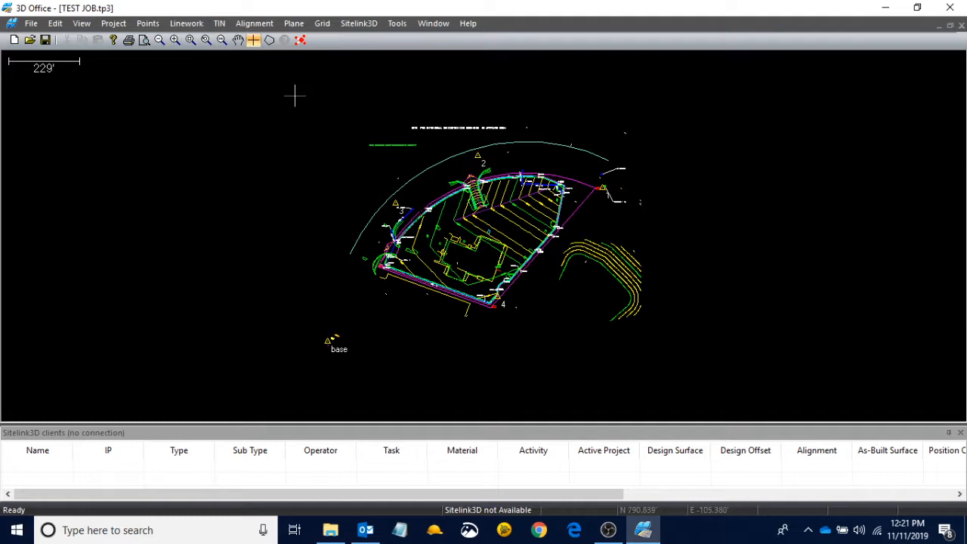
click(181, 25)
mouse_move(240, 211)
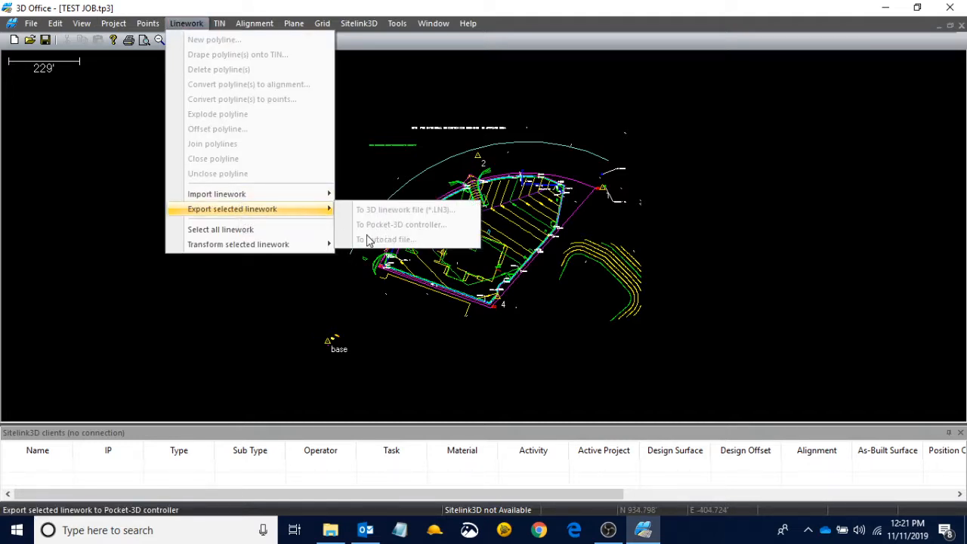
click(399, 94)
drag(229, 71, 340, 135)
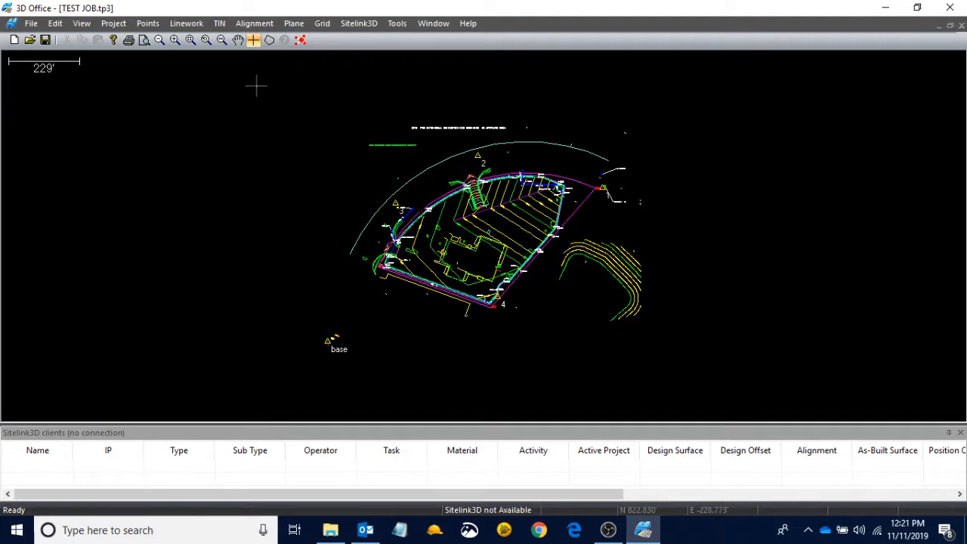
- Select all the linework in the plan view and export it as an Autocad 2000 file named Linework to the Topcon Files folder
mouse_move(234, 76)
mouse_down()
mouse_move(412, 205)
mouse_move(742, 377)
mouse_up()
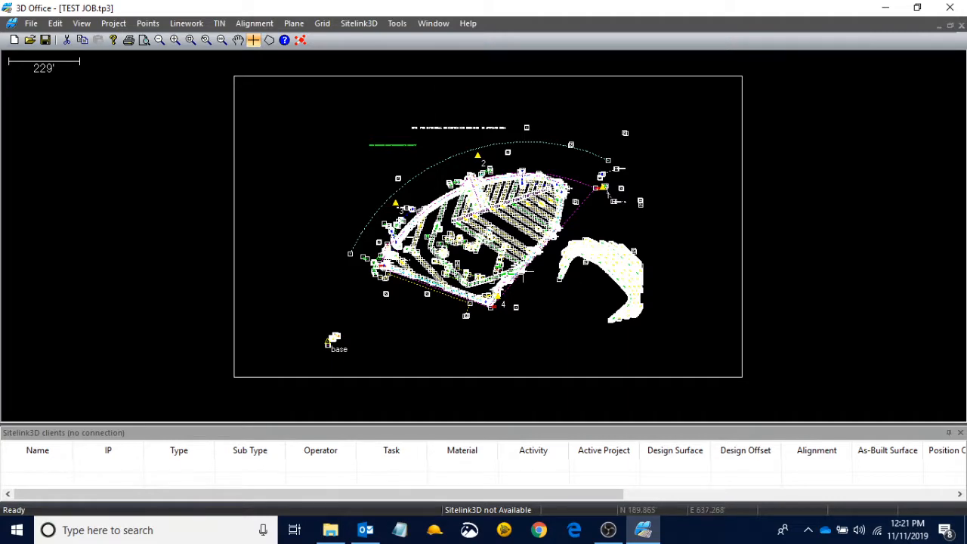
scroll(488, 170, up, 4)
scroll(489, 170, down, 5)
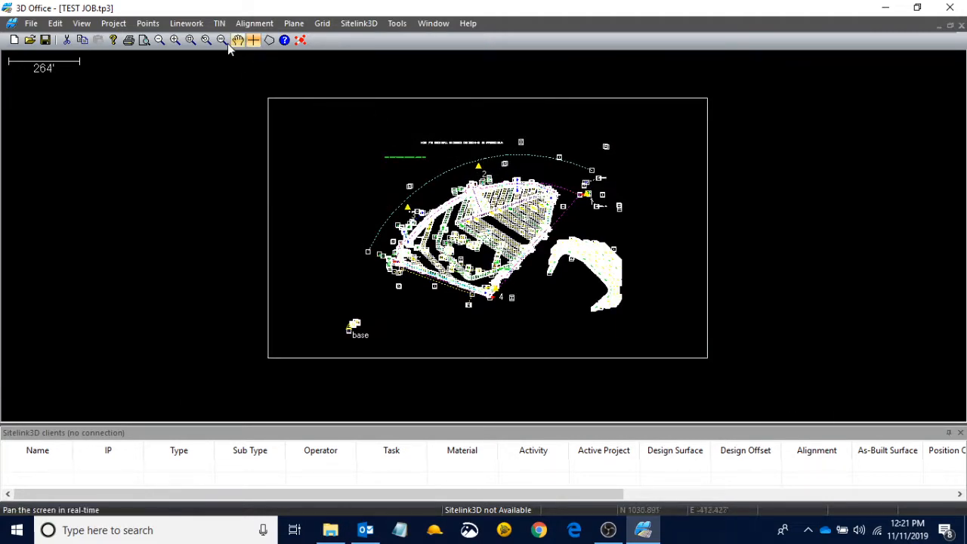
click(193, 26)
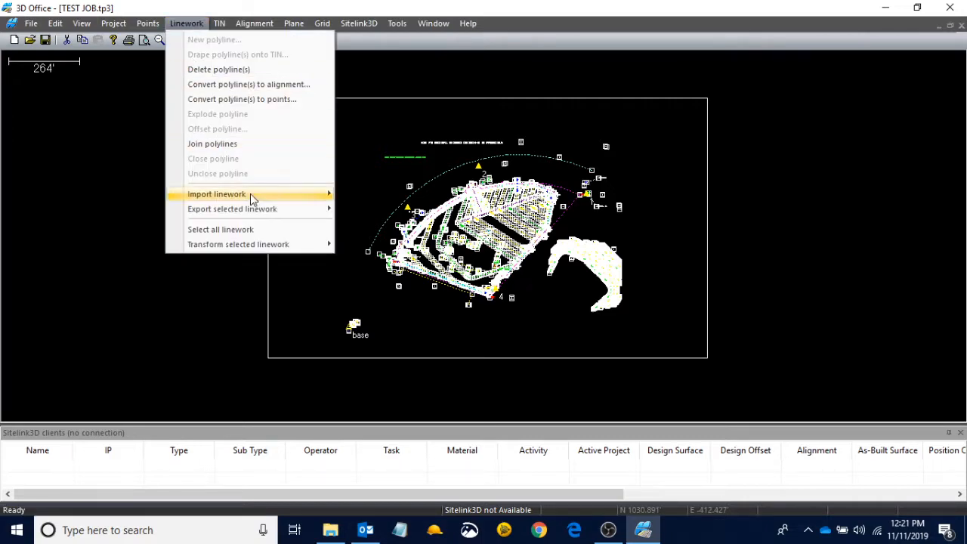
mouse_move(278, 214)
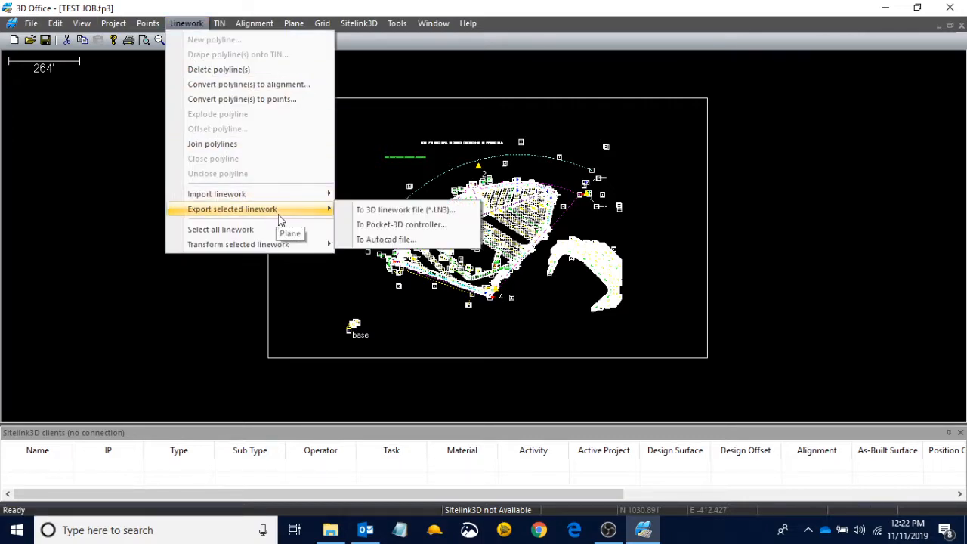
click(420, 241)
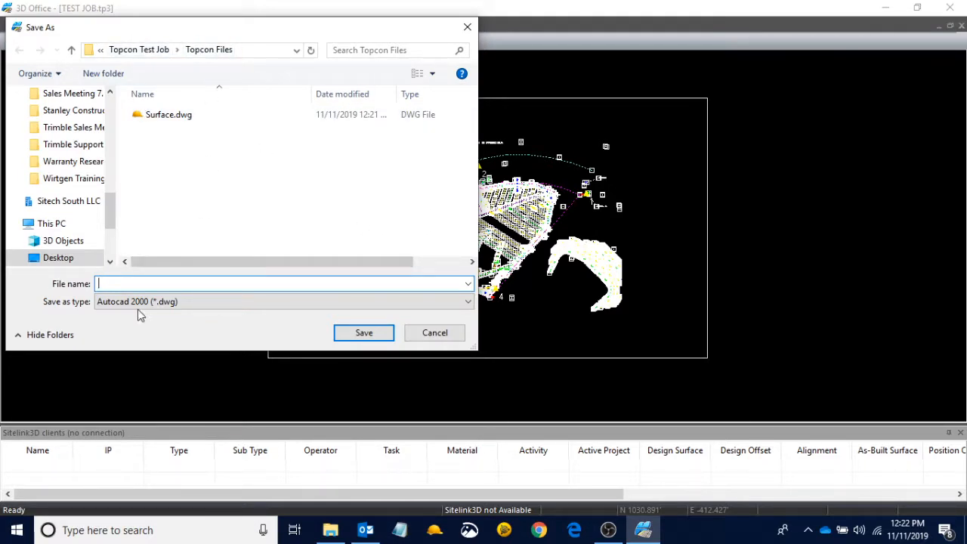
text(Linework)
click(354, 332)
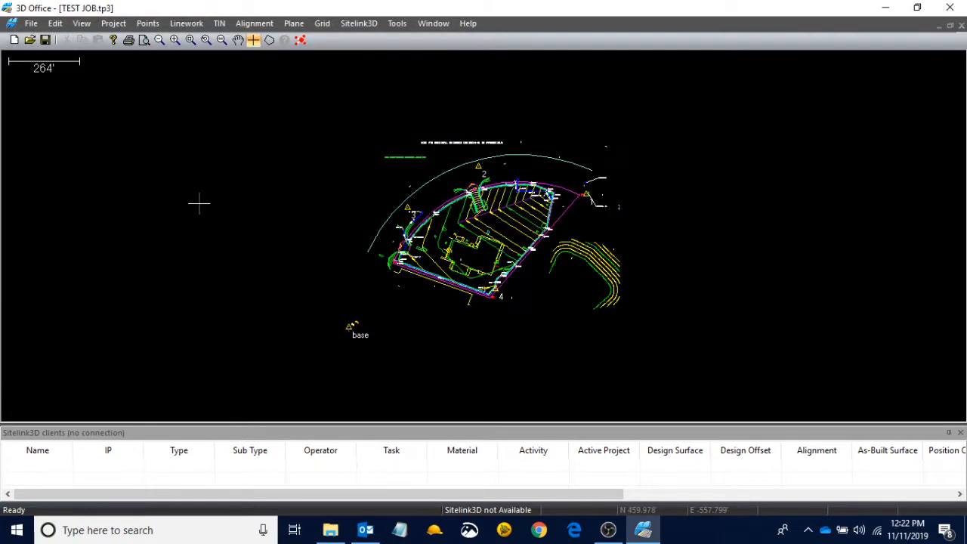
- Check the Topcon Files folder in File Explorer for the exported linework, surface, LLH and PNEZ files
click(336, 528)
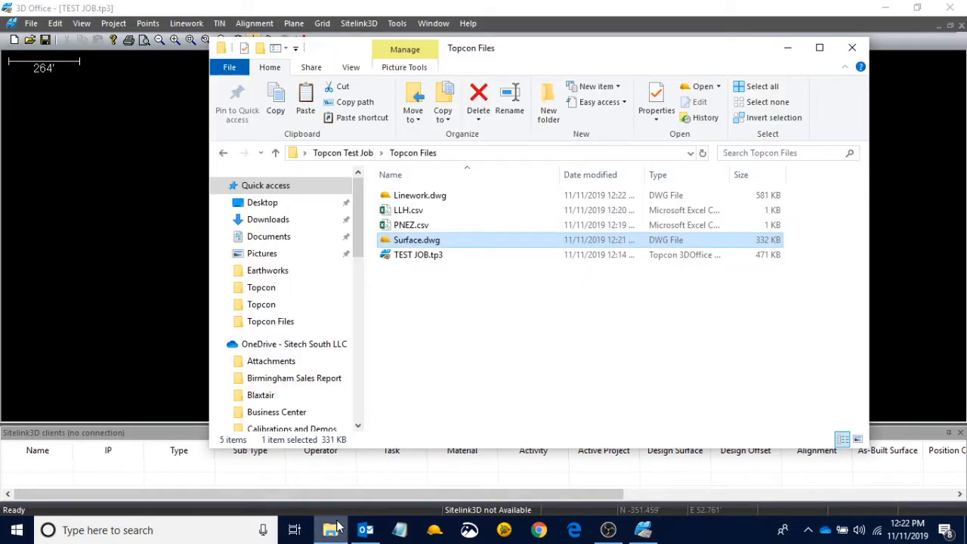
click(408, 210)
click(412, 226)
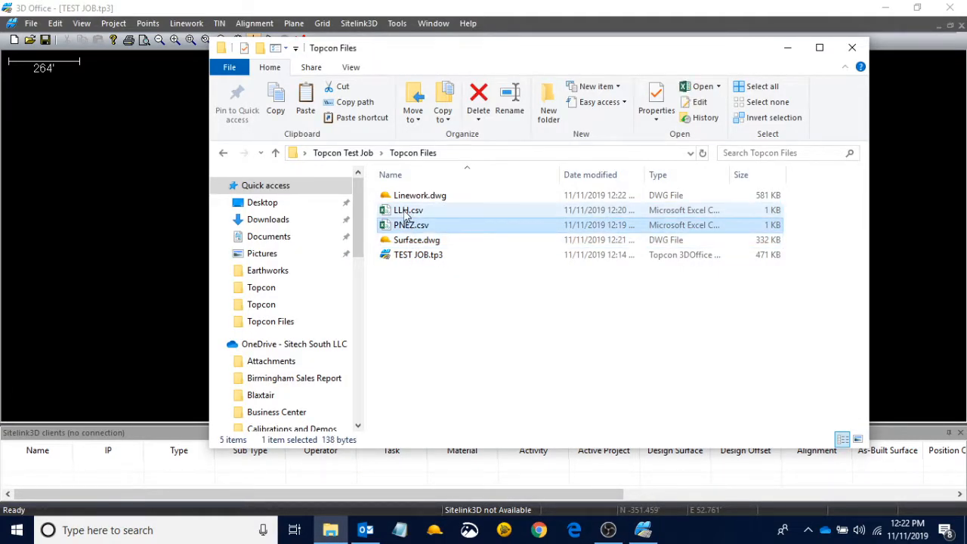
ctrl+click(408, 213)
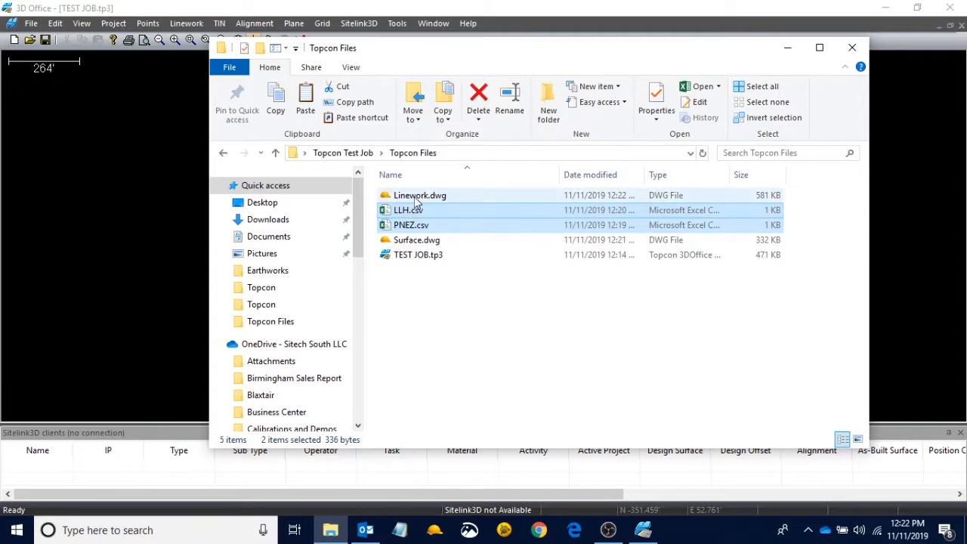
click(413, 196)
click(423, 243)
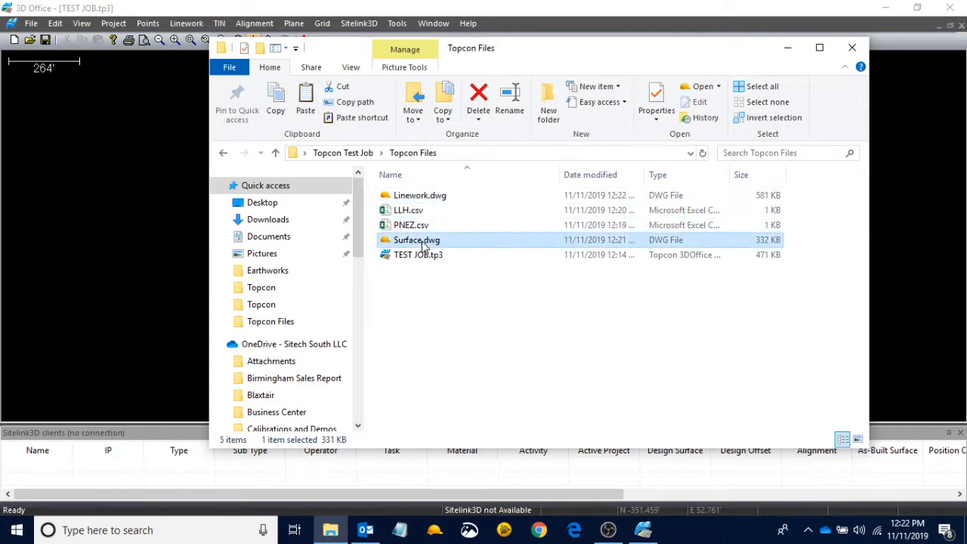
click(498, 315)
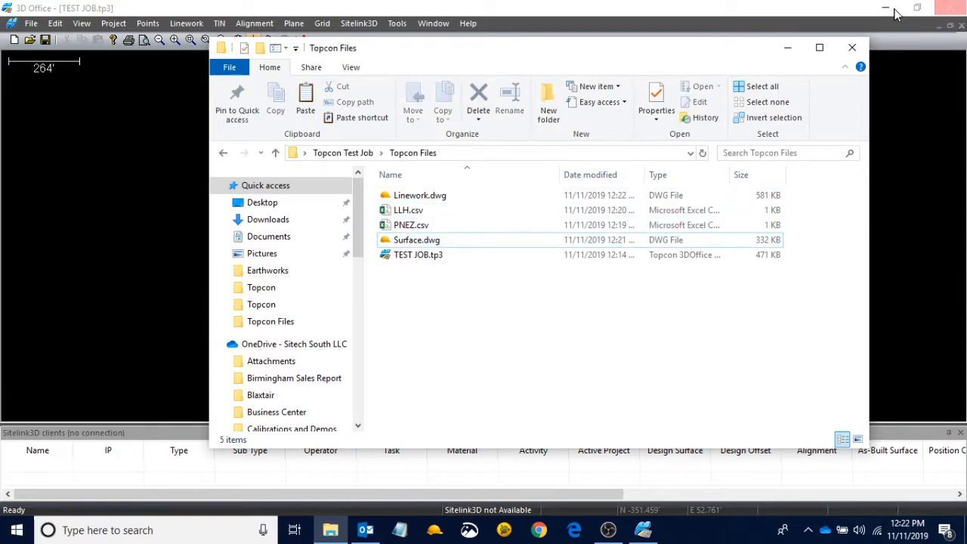
- Minimize 3D-Office and open LLH.csv and PNEZ.csv together in Excel, with their windows arranged side by side
click(768, 14)
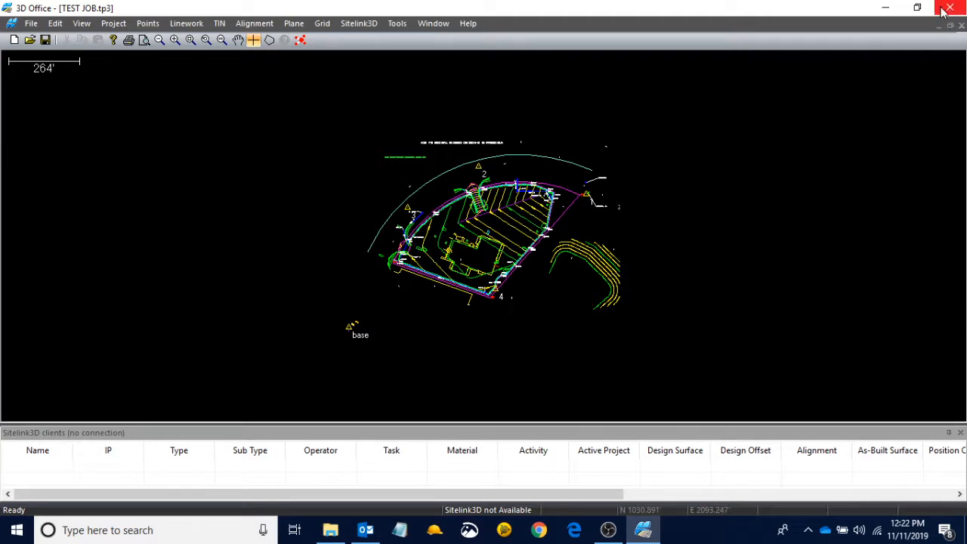
click(886, 13)
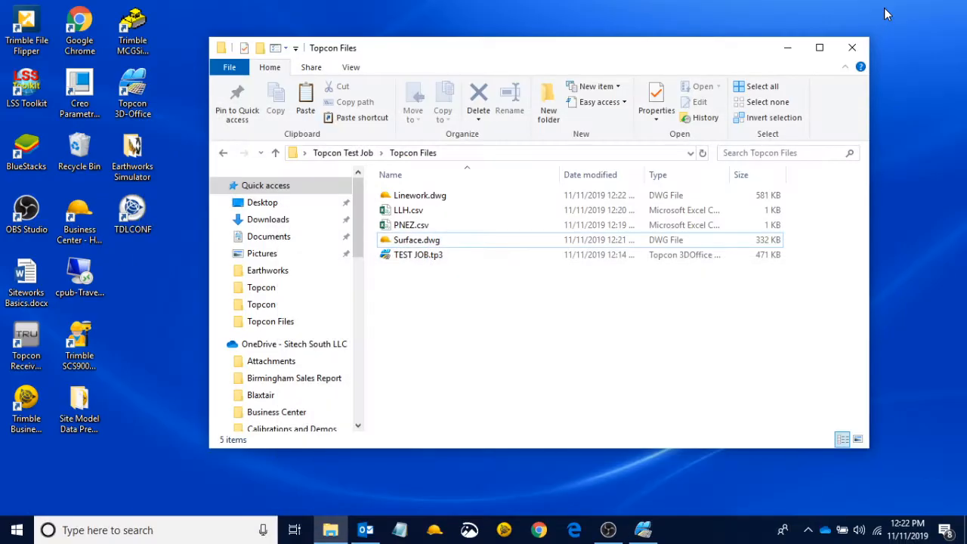
right_click(423, 216)
click(400, 239)
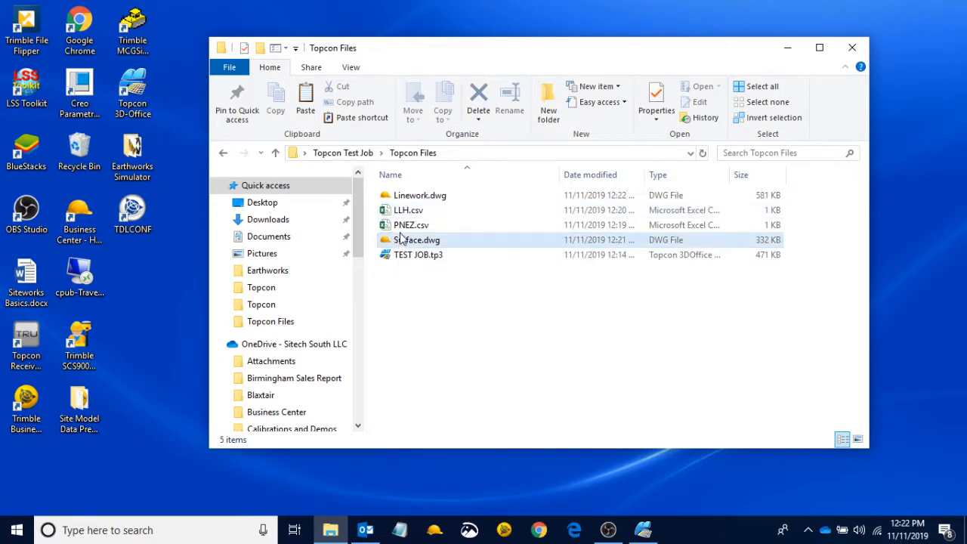
click(400, 225)
ctrl+click(399, 209)
right_click(400, 213)
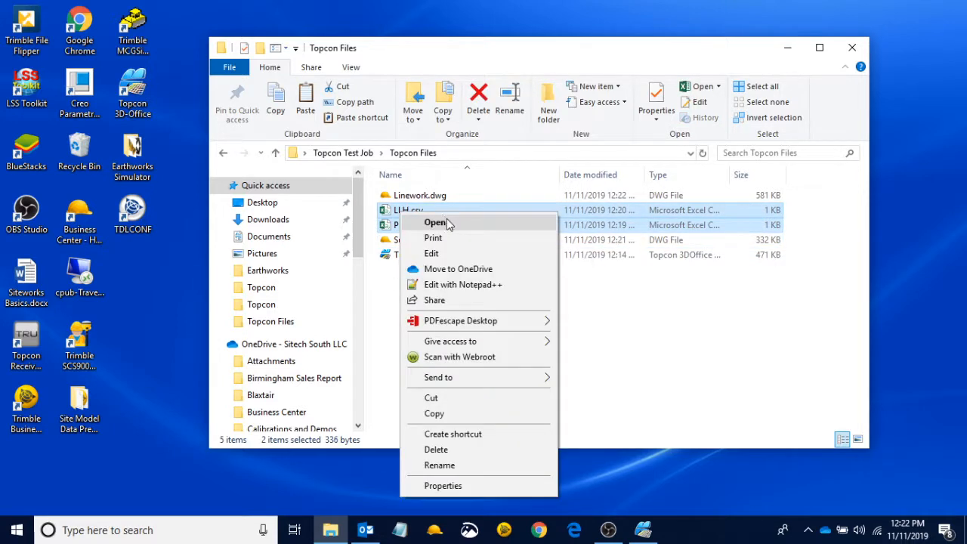
click(447, 223)
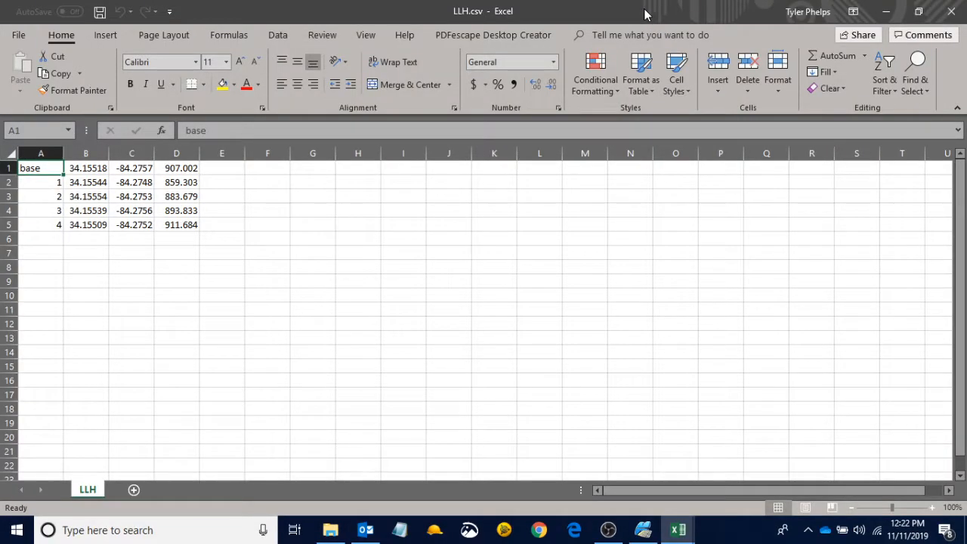
drag(644, 13, 966, 132)
click(192, 97)
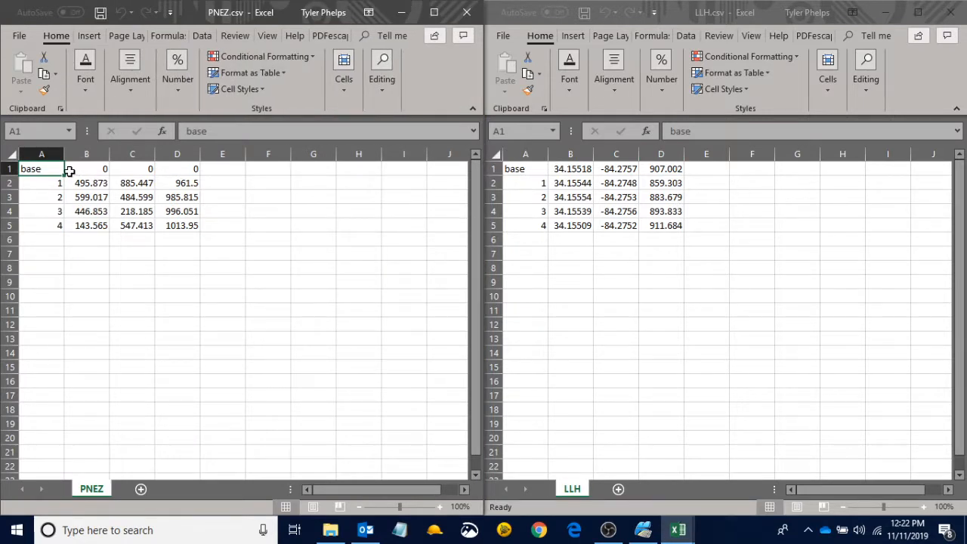
- Delete the base point's row from both the PNEZ and LLH sheets
click(9, 168)
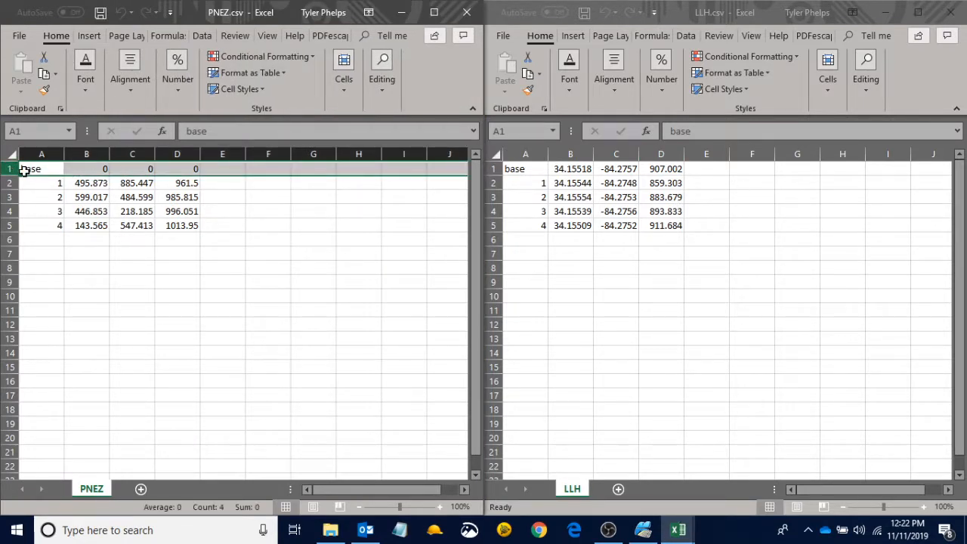
right_click(11, 168)
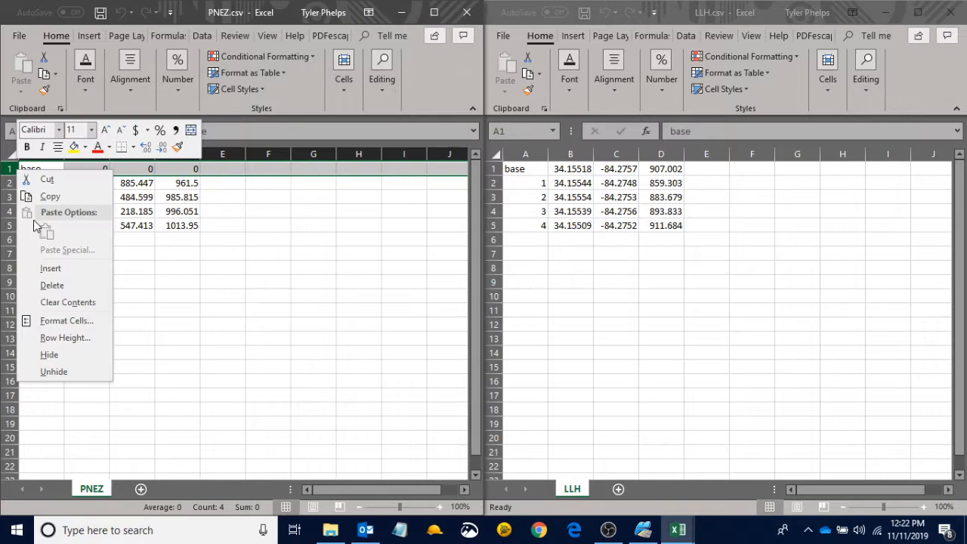
click(46, 283)
click(499, 169)
click(493, 168)
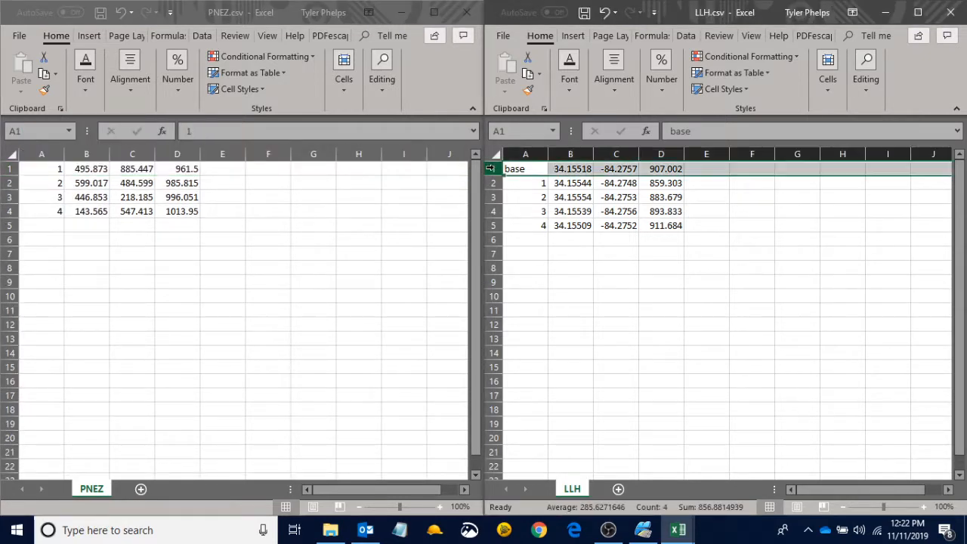
right_click(495, 168)
click(529, 283)
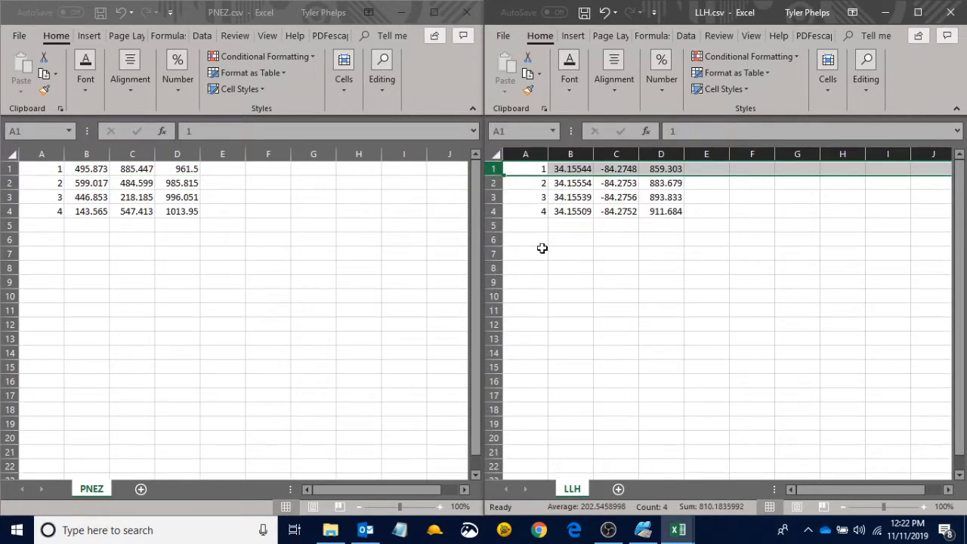
- Compare the point numbers in column A of the PNEZ and LLH sheets
click(533, 226)
click(536, 183)
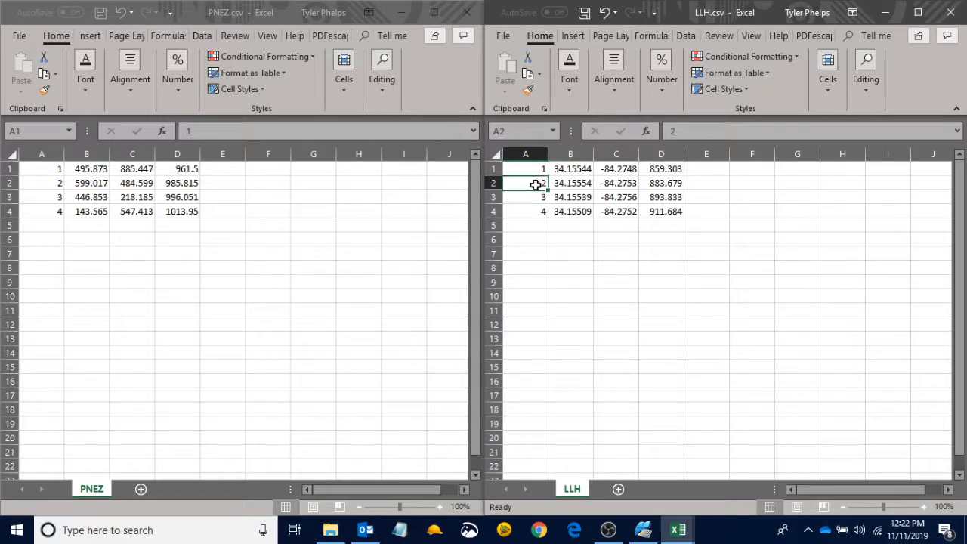
click(539, 169)
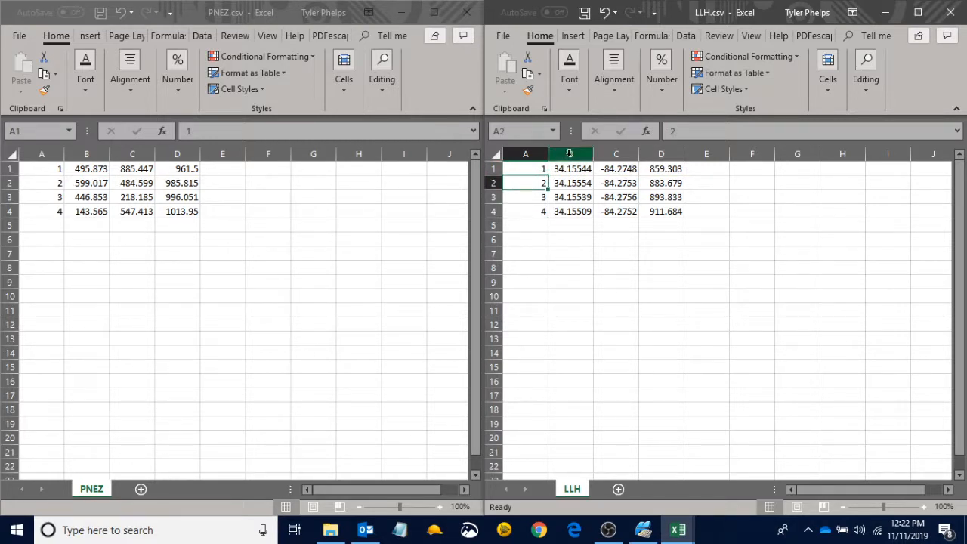
click(52, 168)
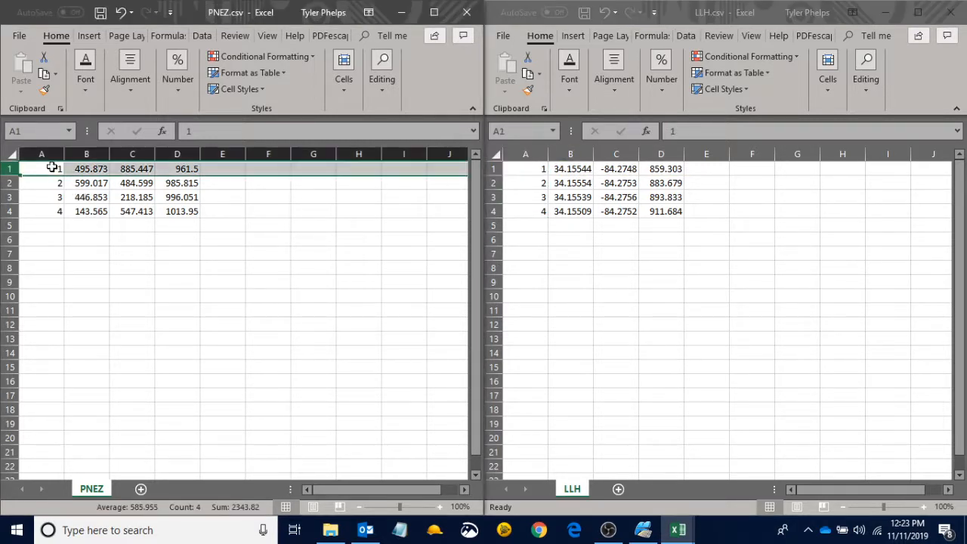
click(52, 167)
click(545, 180)
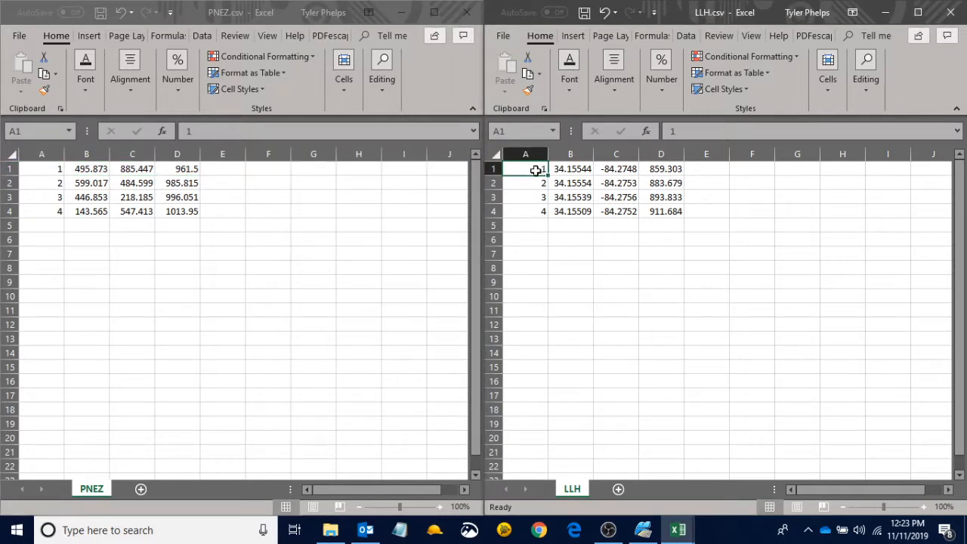
- Enter the letter a in cell G1 of the LLH sheet and fill it down to G4
click(796, 171)
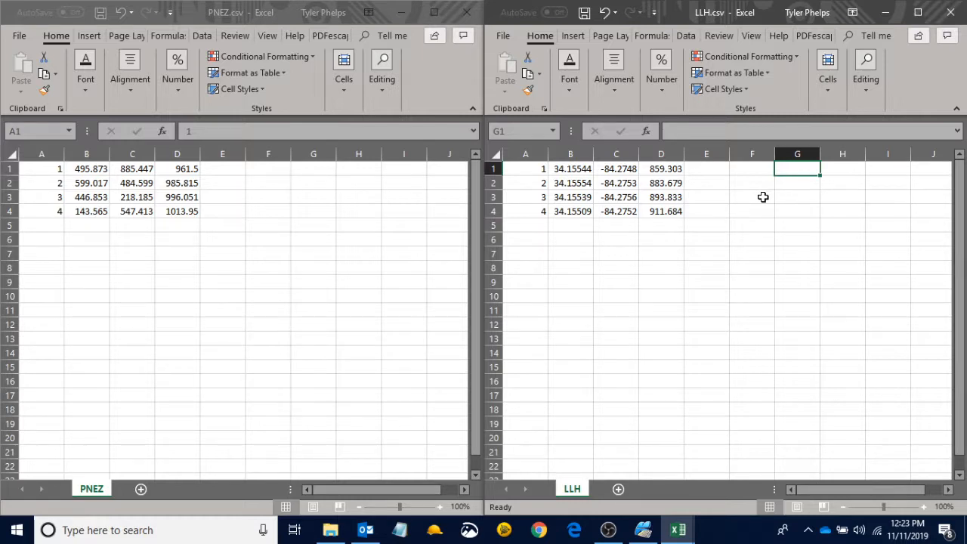
text(a)
key(Return)
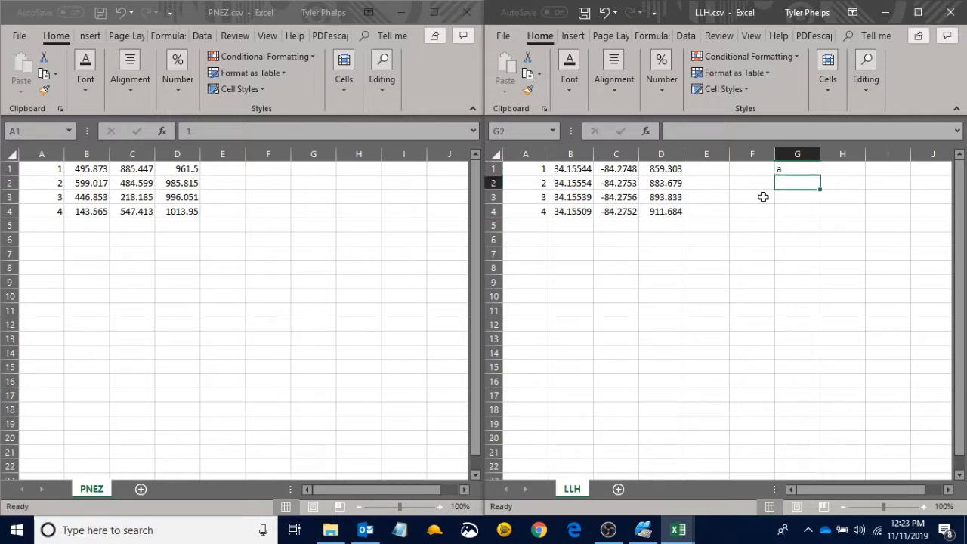
click(795, 171)
drag(820, 174, 820, 215)
click(831, 172)
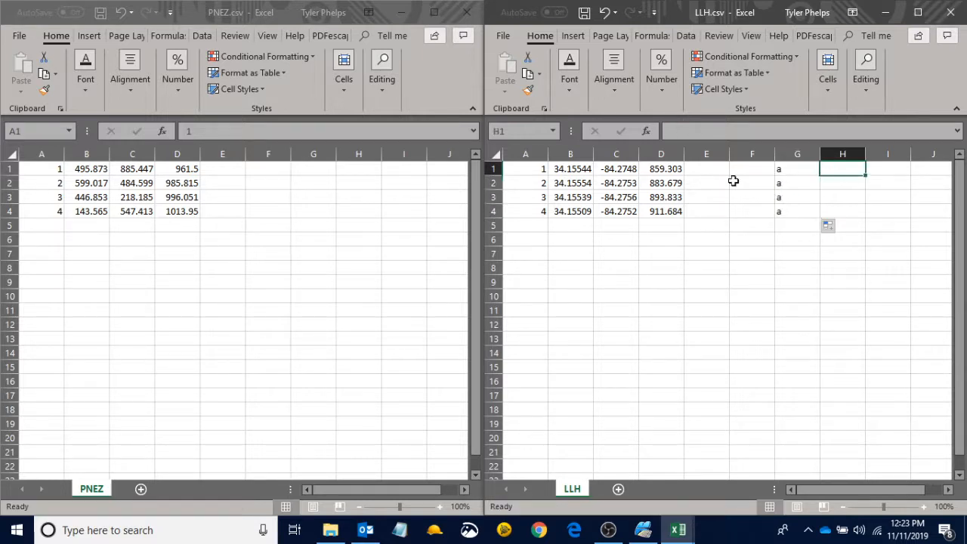
- Review the point numbers in A1:A4 against the letters in G1:G4 of the LLH sheet
double_click(542, 168)
click(565, 239)
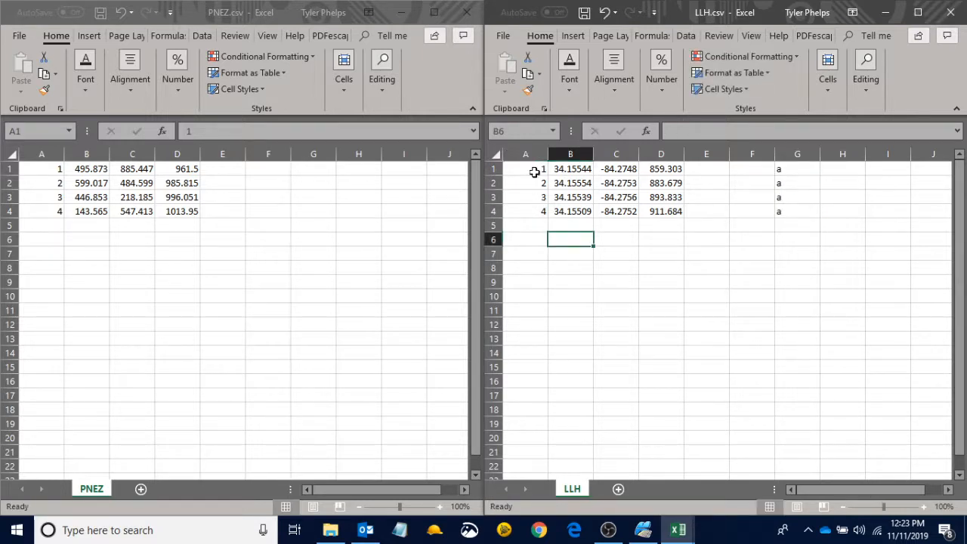
drag(533, 172, 536, 211)
click(735, 211)
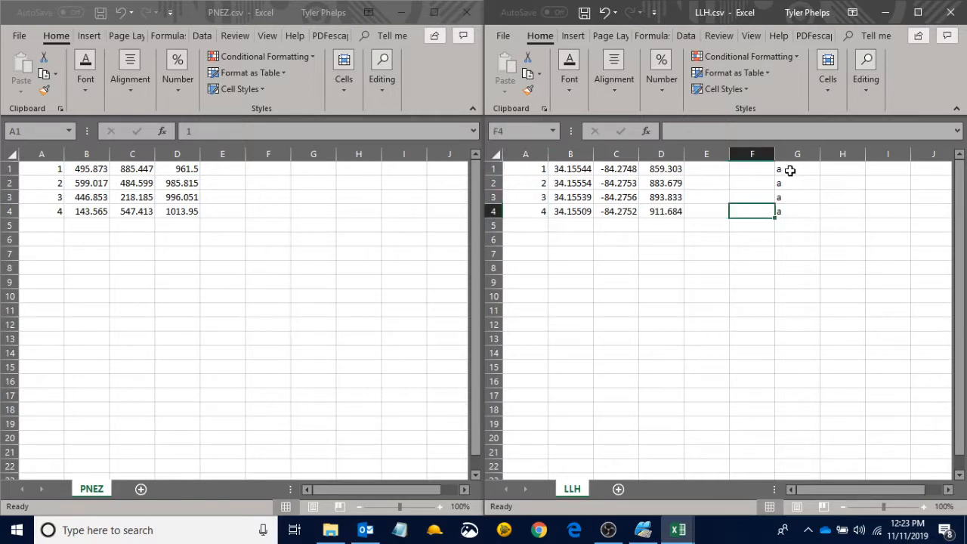
drag(789, 170, 792, 214)
click(793, 212)
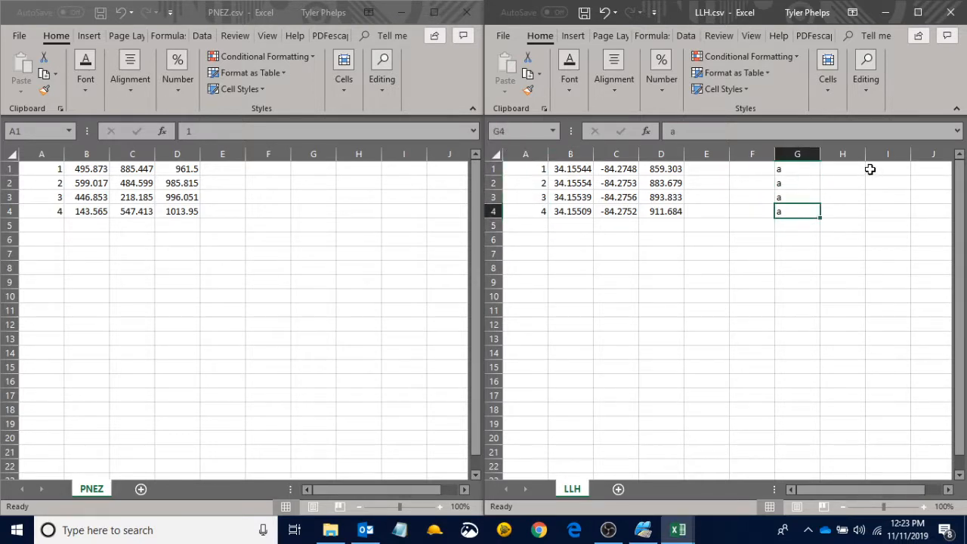
- Enter the formula =CONCATENATE(A1,G1) in cell I1 of the LLH sheet
click(870, 170)
text(=conca)
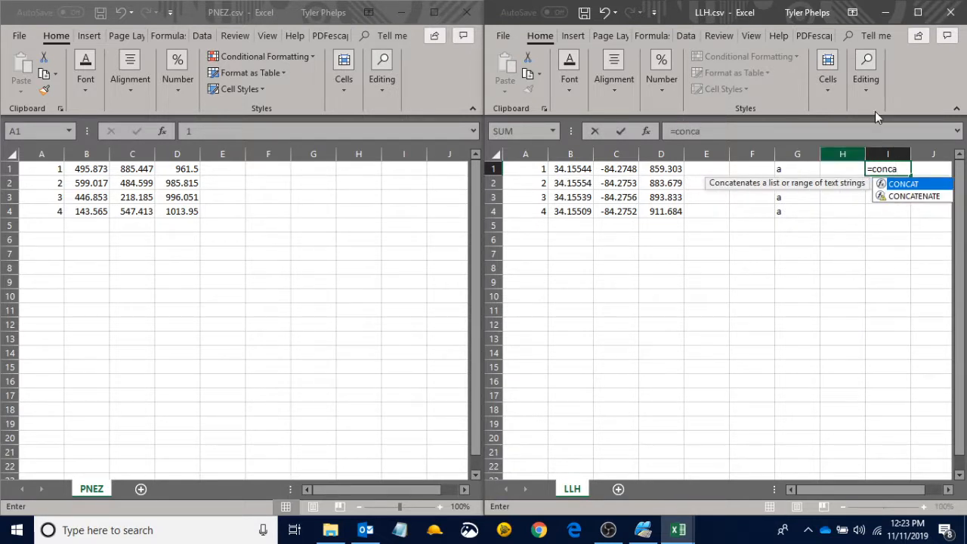
double_click(898, 197)
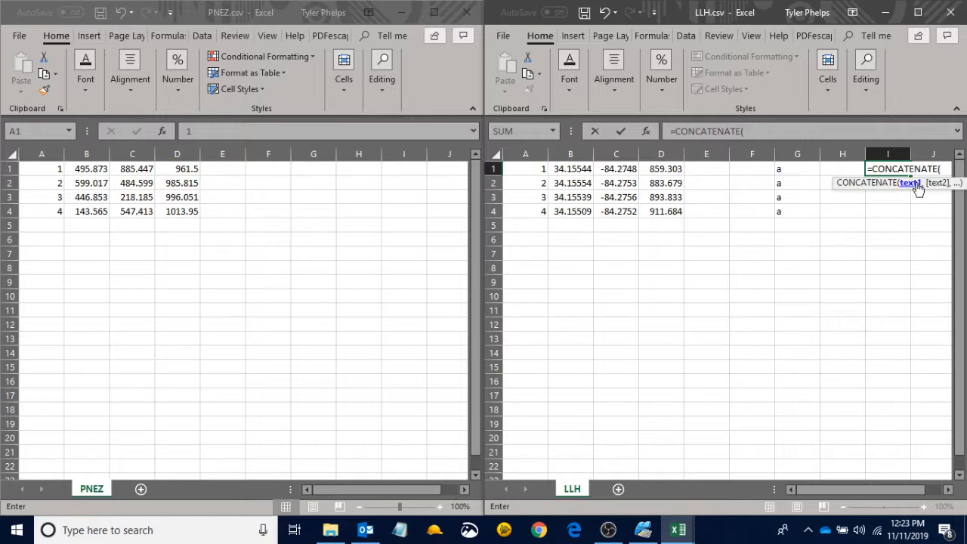
click(533, 169)
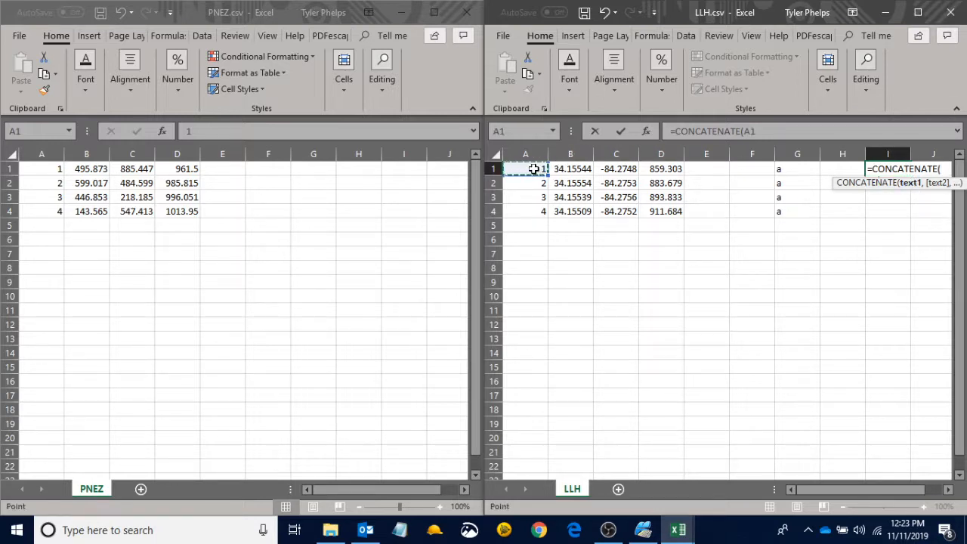
text(,)
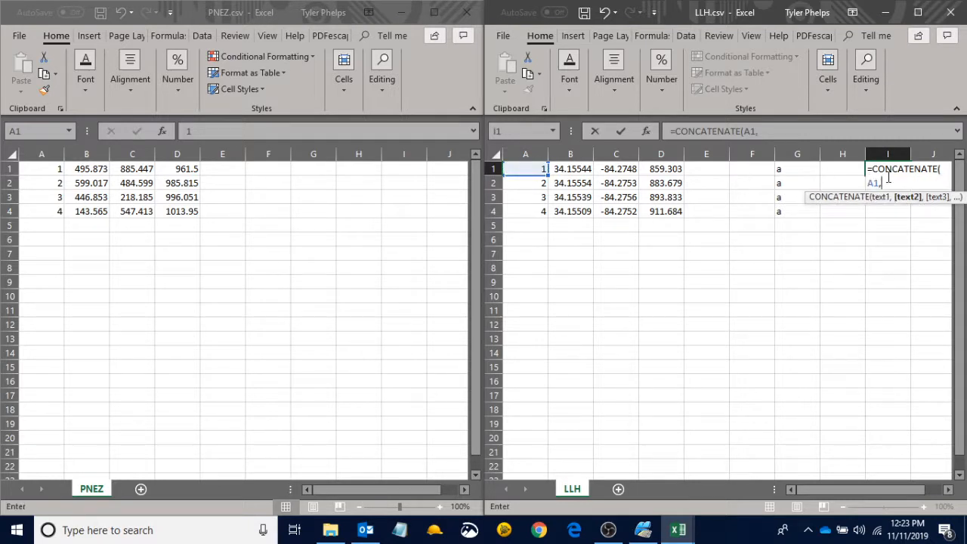
click(787, 169)
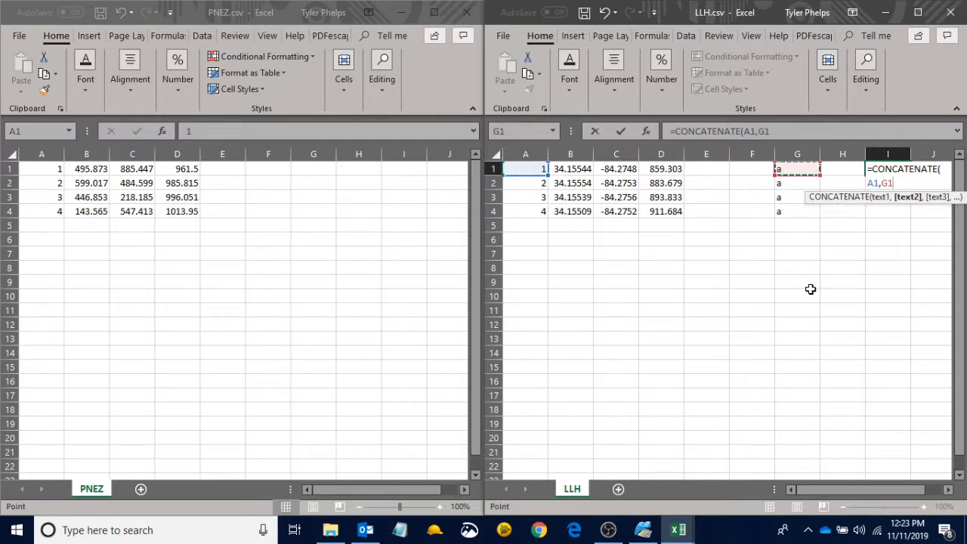
text())
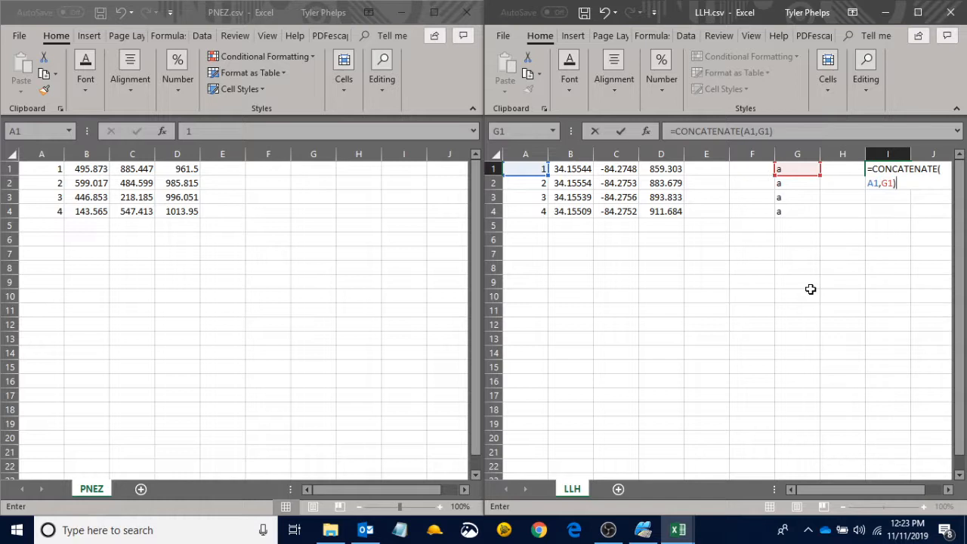
key(Return)
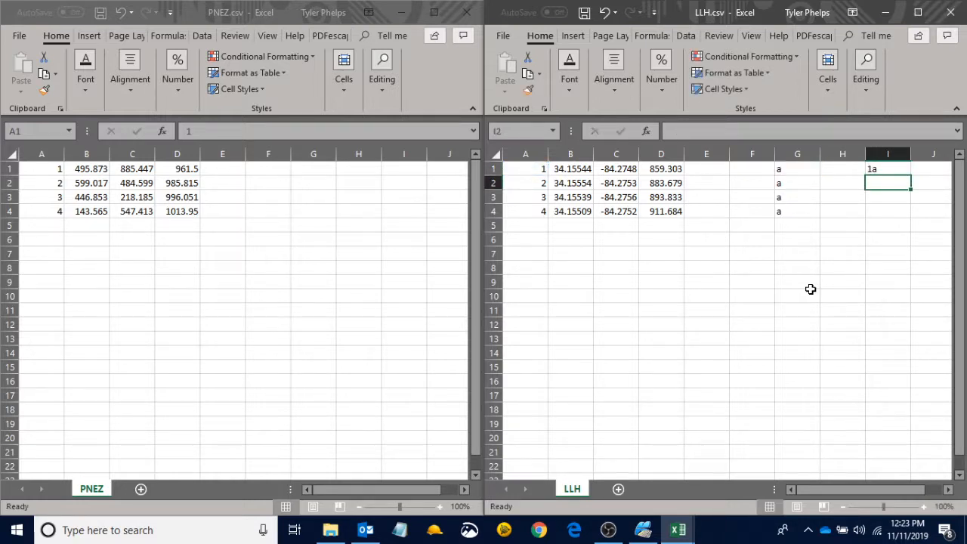
- Check the CONCATENATE formula in I1 of the LLH sheet and fill it down to I4
click(883, 169)
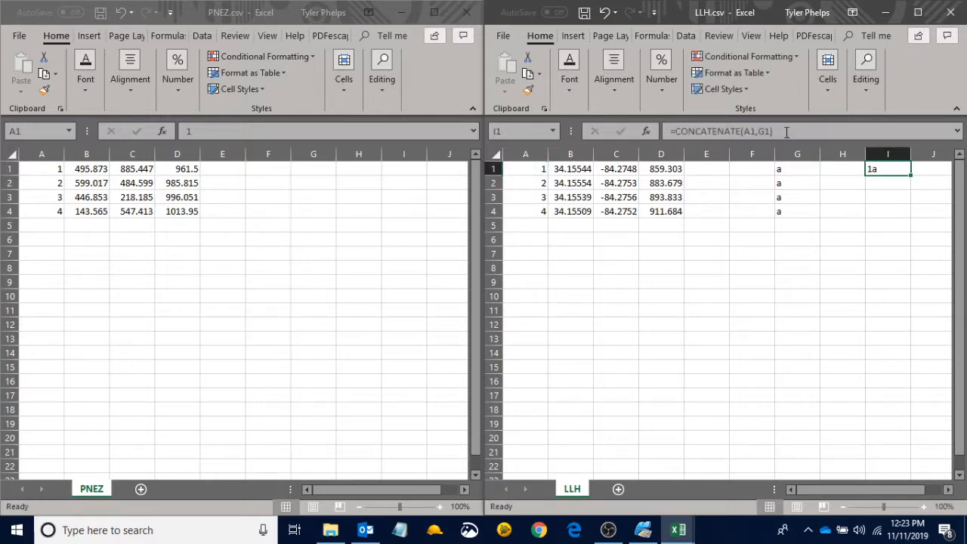
drag(786, 132, 680, 125)
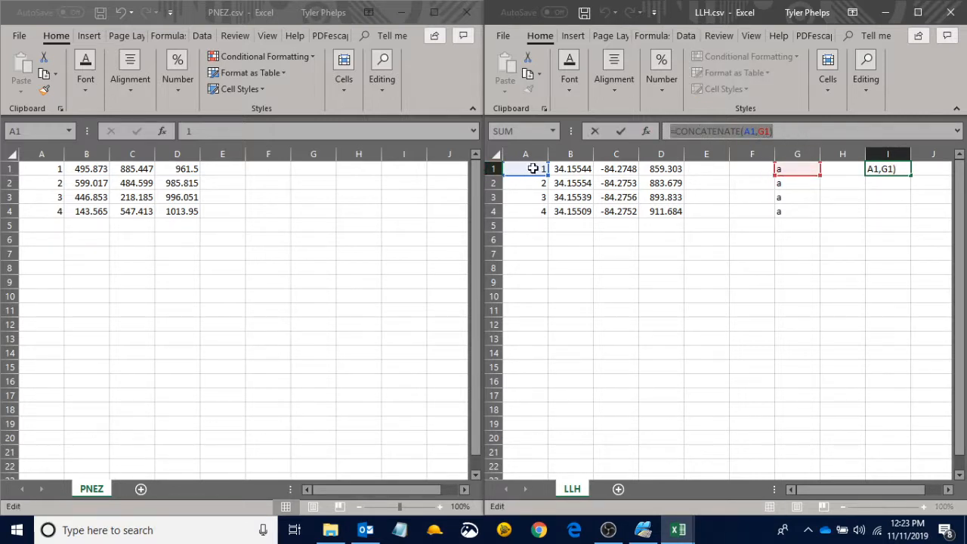
key(Return)
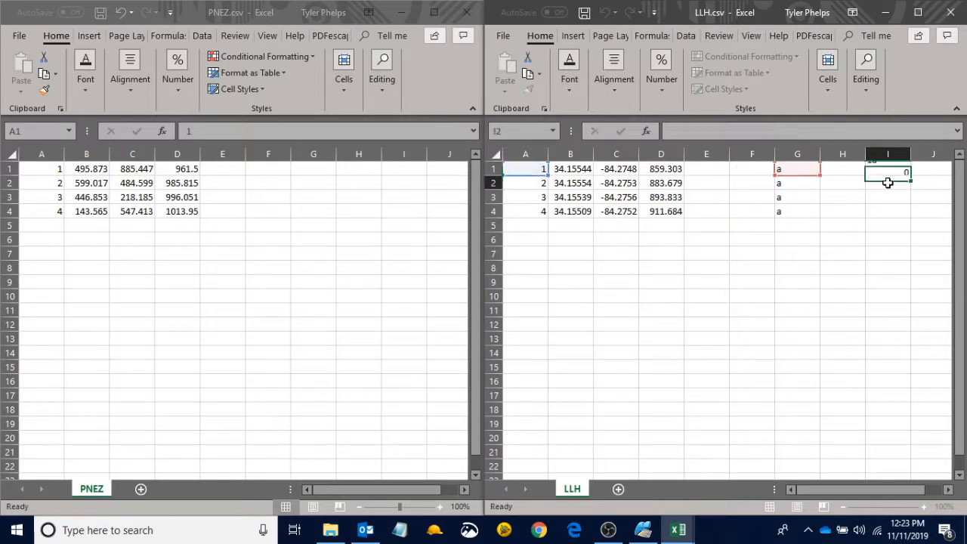
click(890, 168)
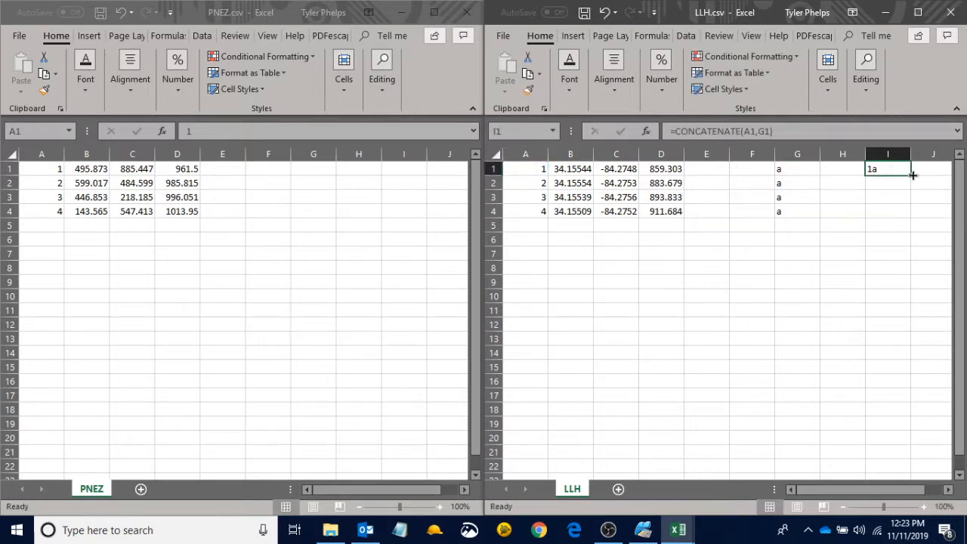
drag(911, 175, 913, 218)
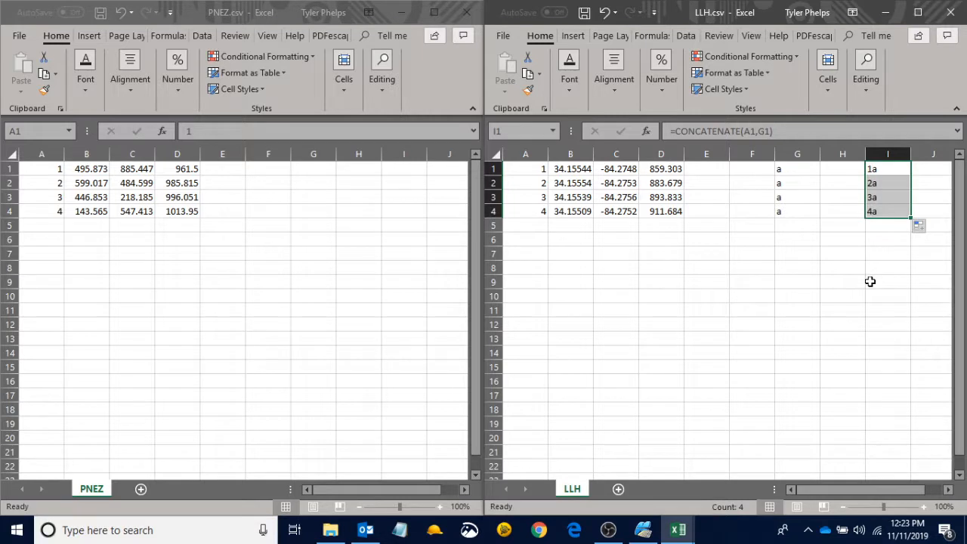
- Copy the combined names in I1:I4 and paste them as values over the point numbers in A1:A4 of the LLH sheet
click(853, 234)
drag(873, 168, 889, 213)
right_click(889, 192)
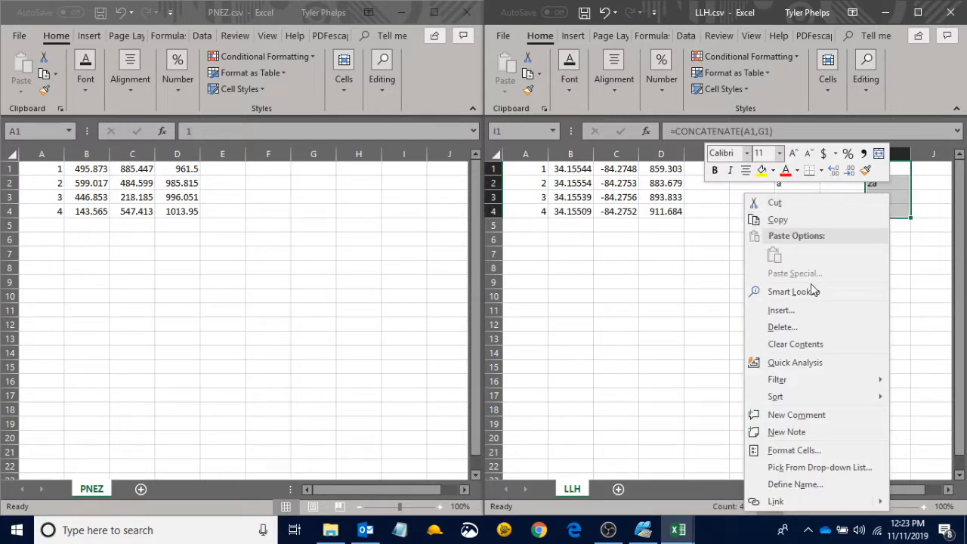
click(785, 218)
drag(528, 170, 528, 210)
right_click(525, 184)
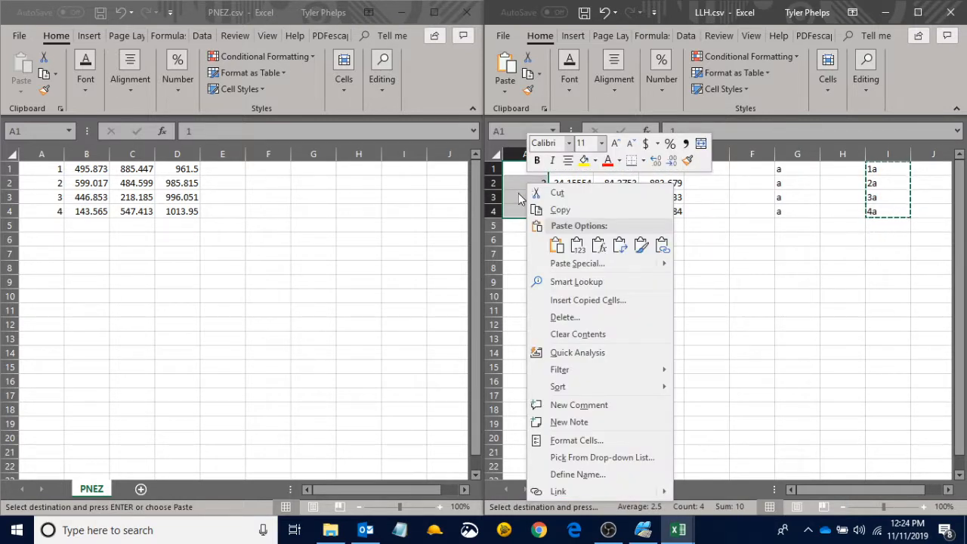
click(577, 247)
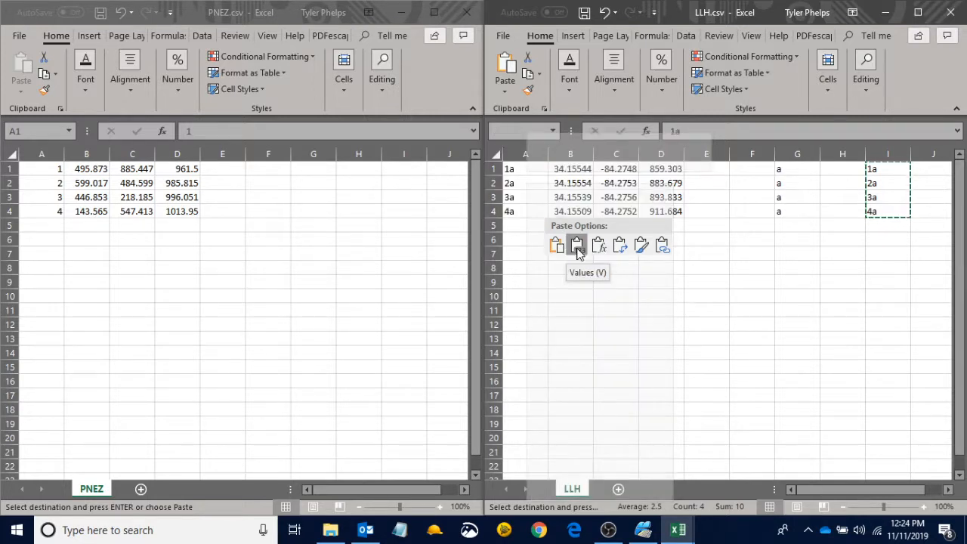
click(631, 299)
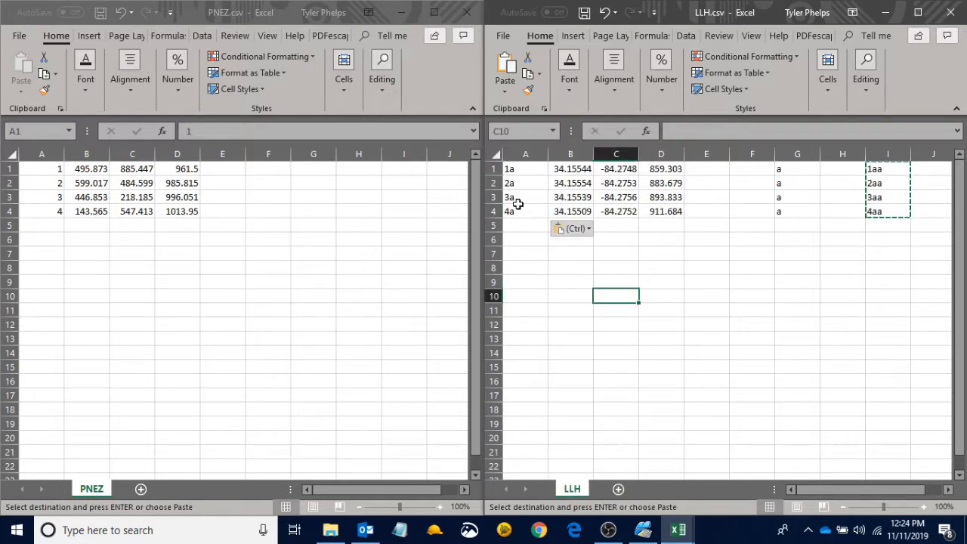
click(519, 207)
click(520, 171)
click(519, 184)
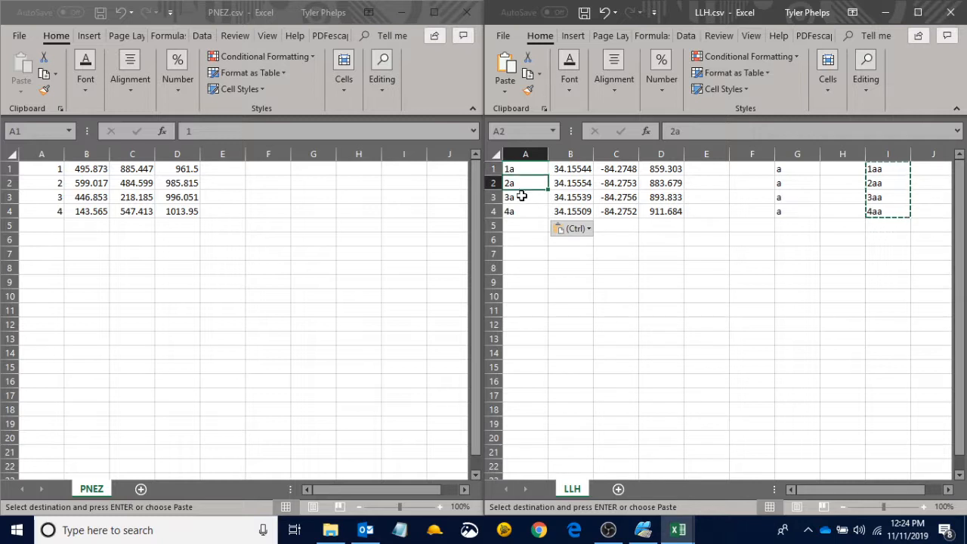
click(520, 198)
click(520, 210)
- Delete the helper cells G1:I4 from the LLH sheet
drag(786, 170, 889, 214)
right_click(835, 176)
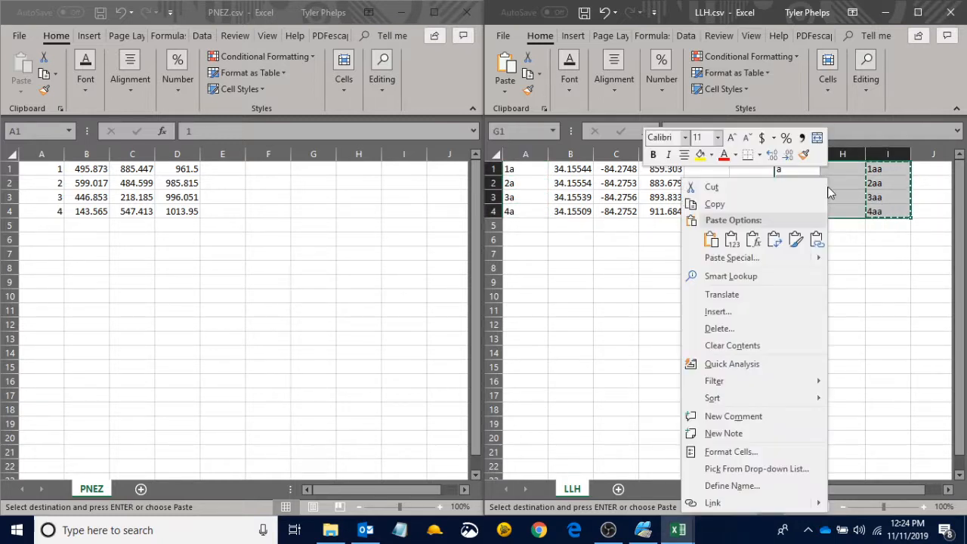
click(732, 327)
click(702, 367)
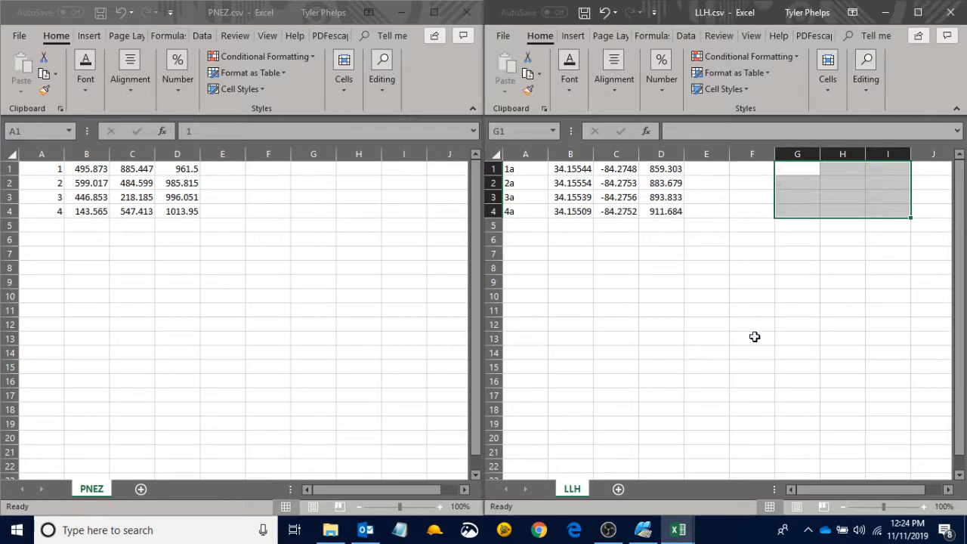
- Check the emptied helper cells in column G and compare the column A point names of the LLH and PNEZ sheets
click(814, 251)
key(Up)
key(Up)
key(Up)
key(Up)
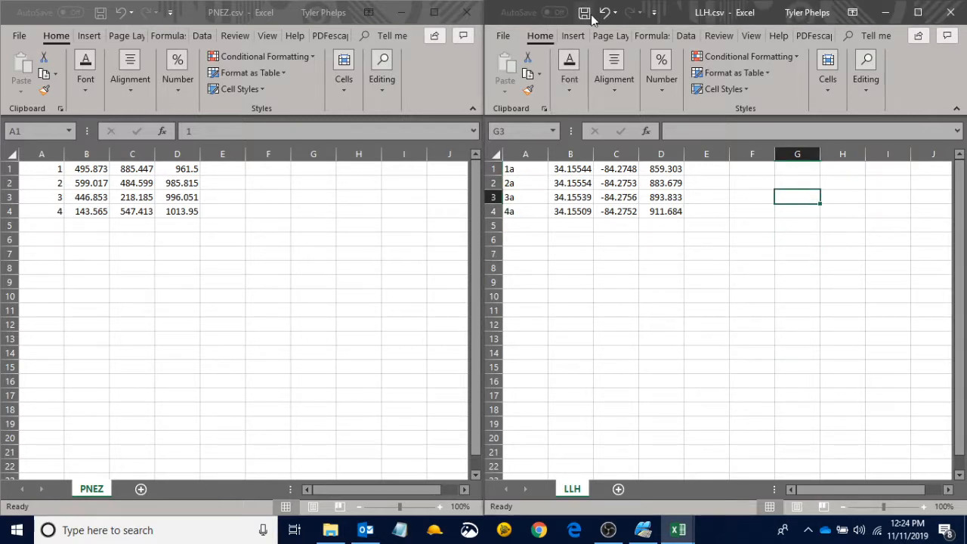
click(533, 169)
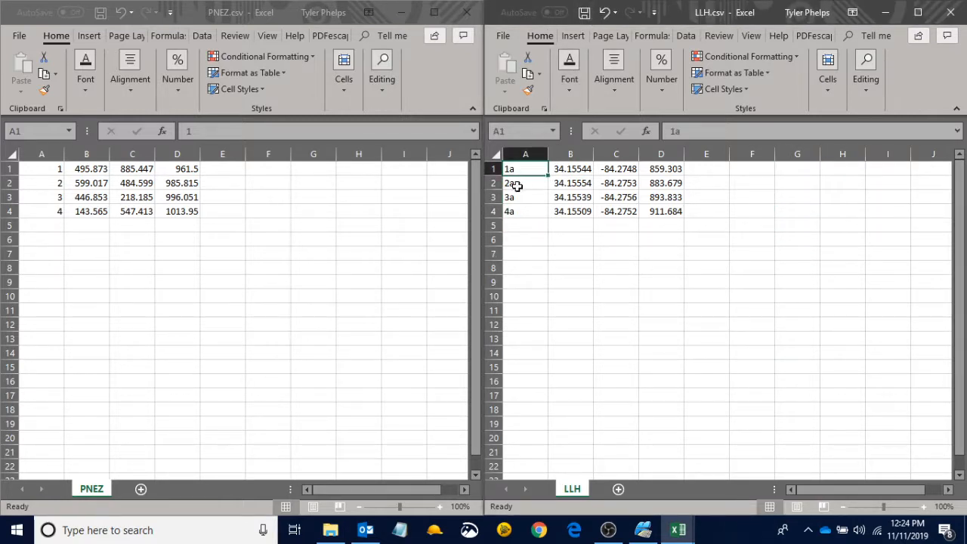
click(515, 188)
click(513, 206)
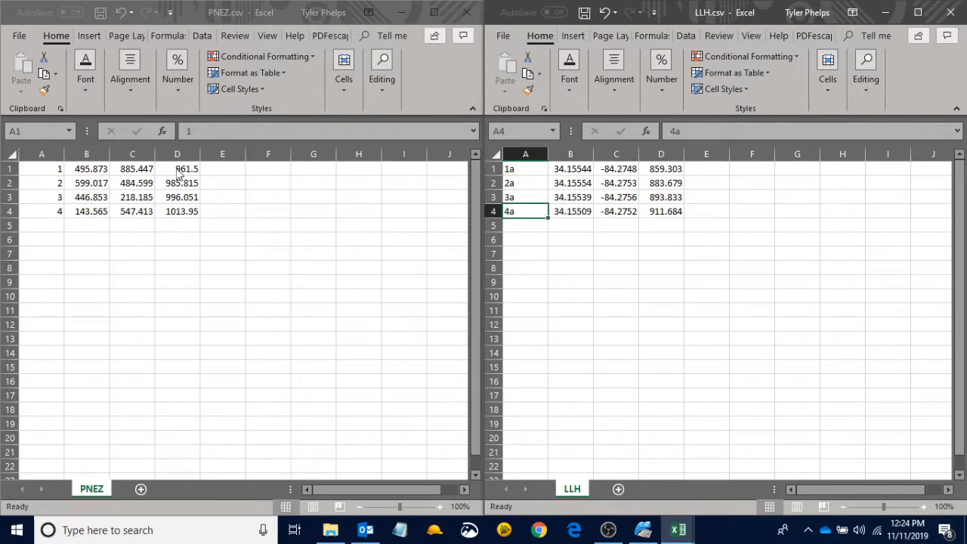
click(53, 172)
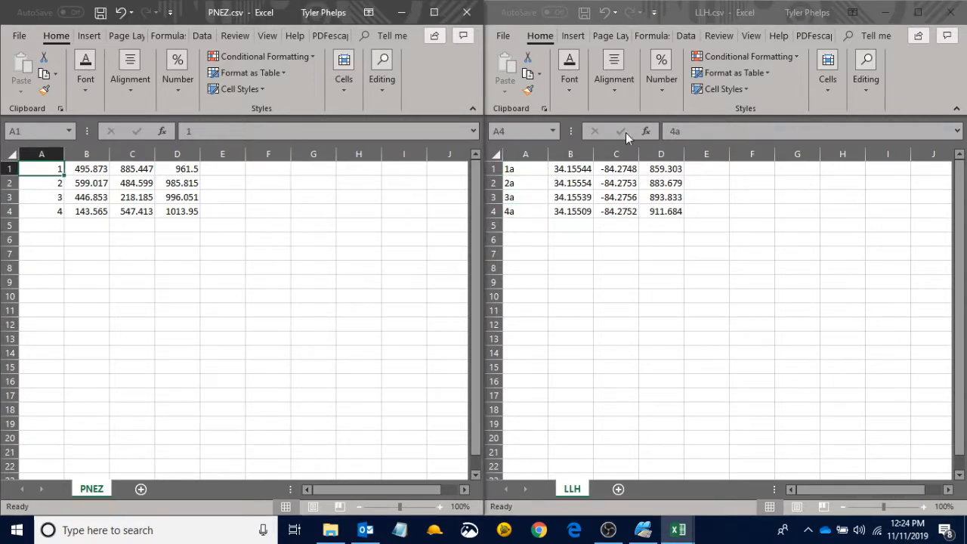
- Save LLH.csv and PNEZ.csv, and close both workbooks
click(678, 191)
click(584, 12)
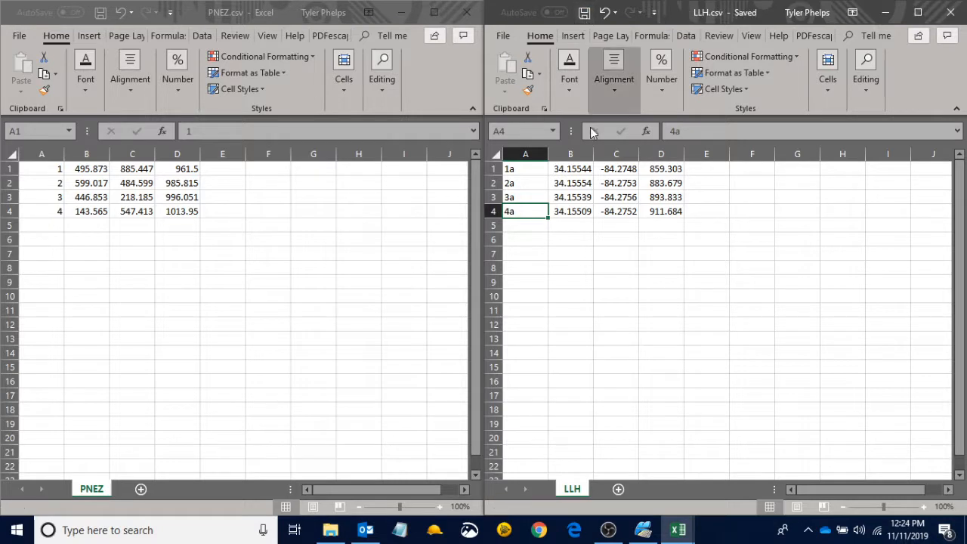
click(577, 179)
click(147, 193)
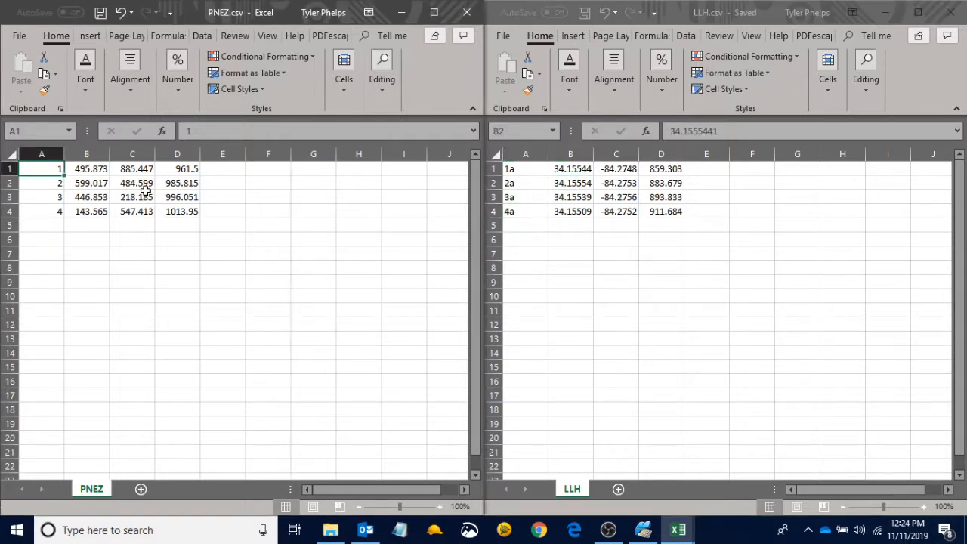
click(100, 12)
click(221, 187)
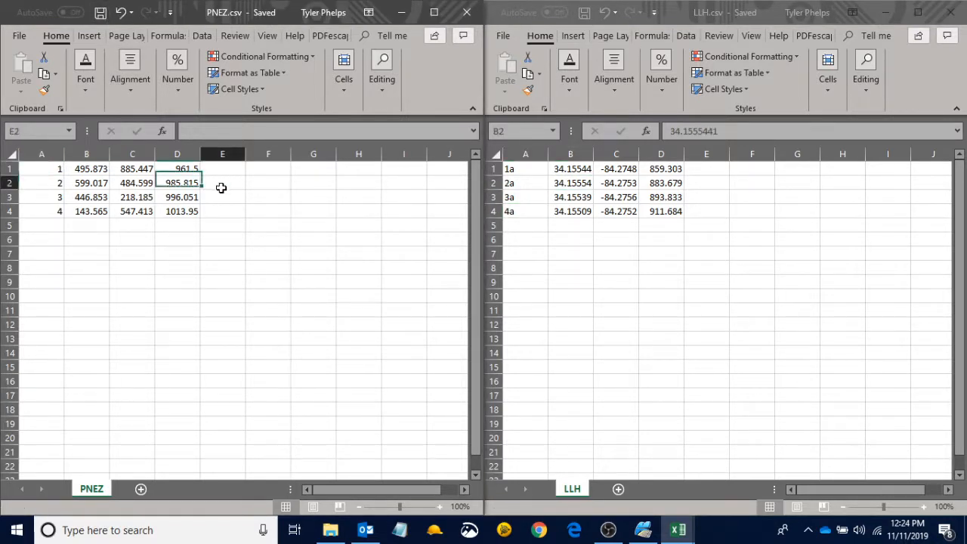
click(468, 13)
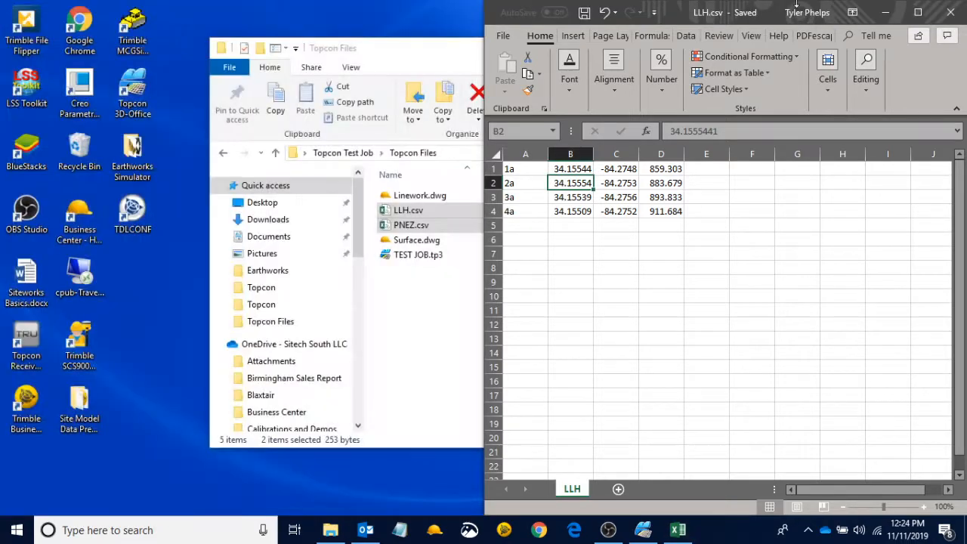
click(950, 12)
- Reopen LLH.csv from the Topcon Files folder to check the saved point names, and close it again
click(412, 330)
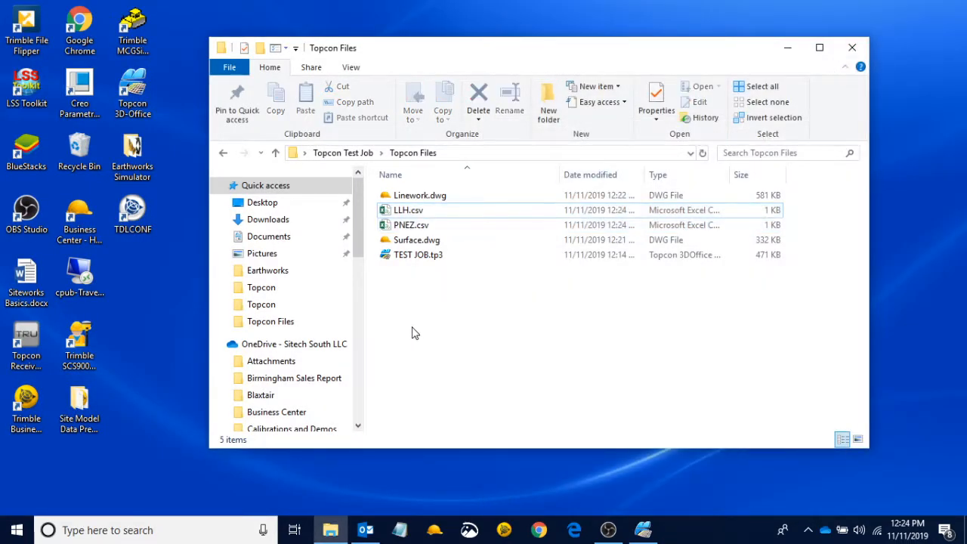
double_click(420, 212)
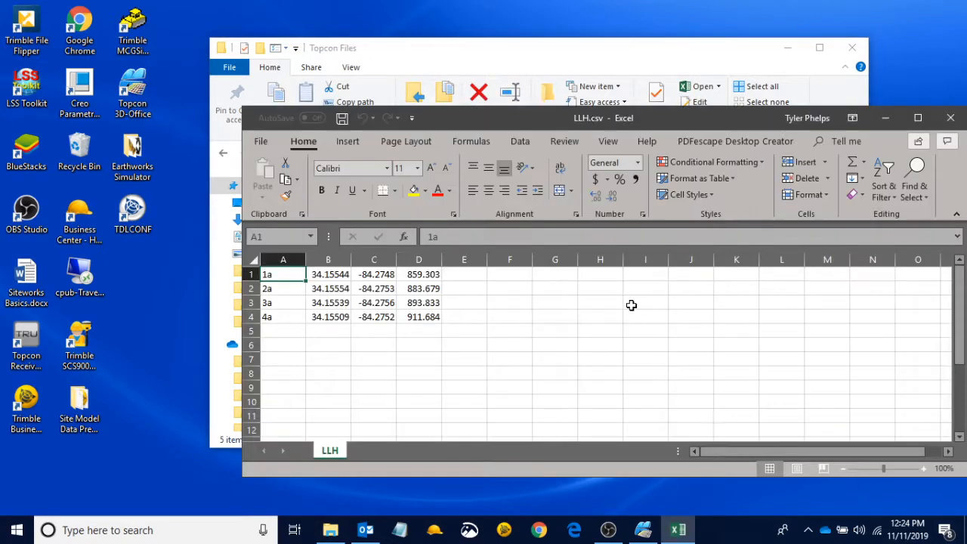
click(950, 120)
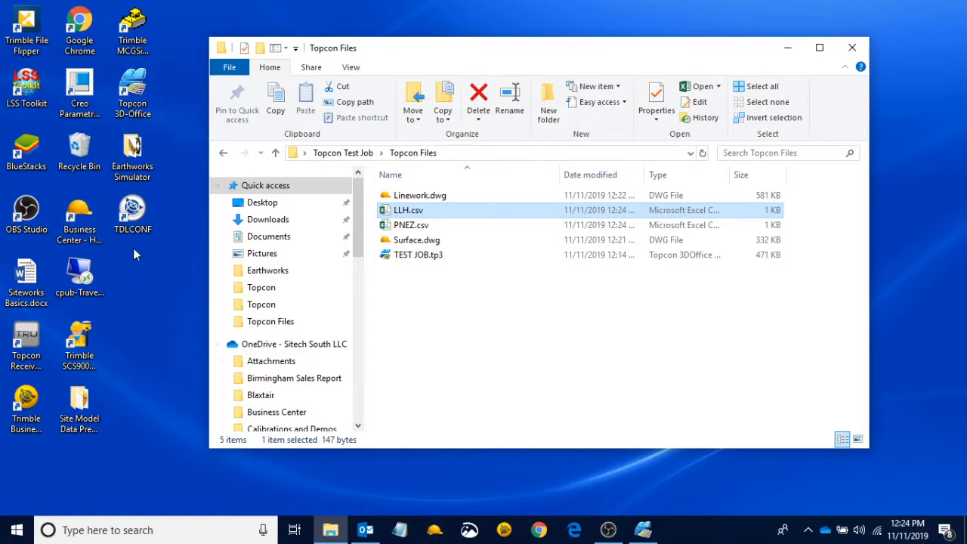
- Launch Business Center - HCE, dismiss the license expiration notice, and move the Topcon Test Job folder aside on the desktop
click(76, 218)
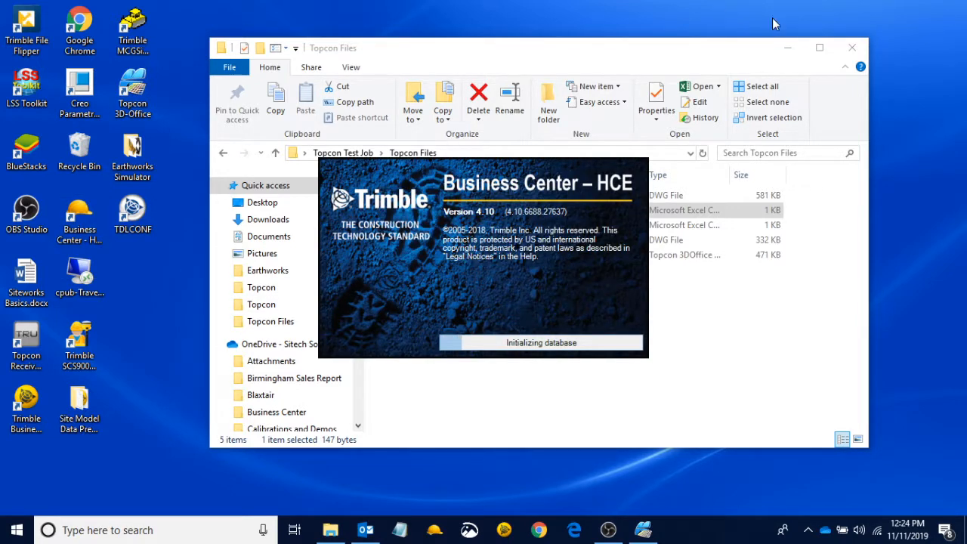
click(786, 47)
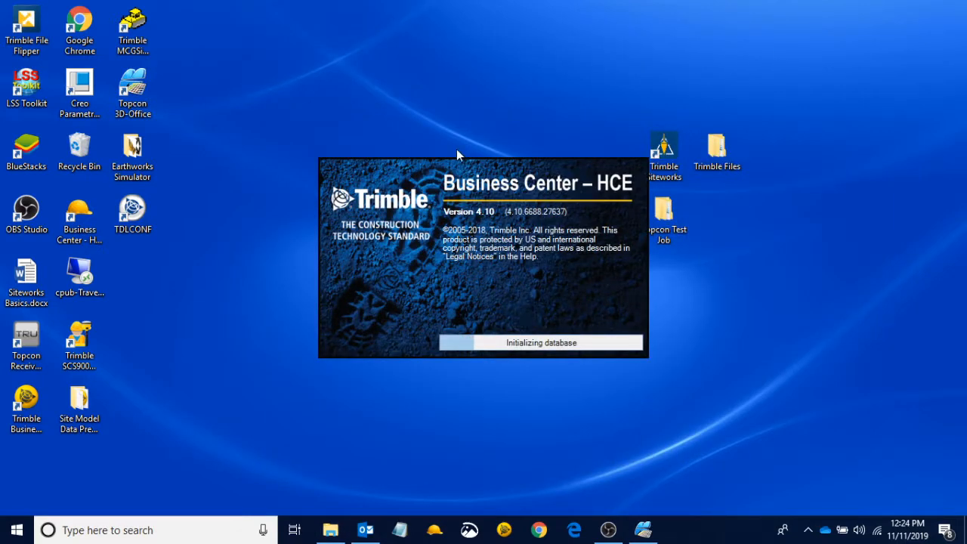
drag(666, 210, 772, 212)
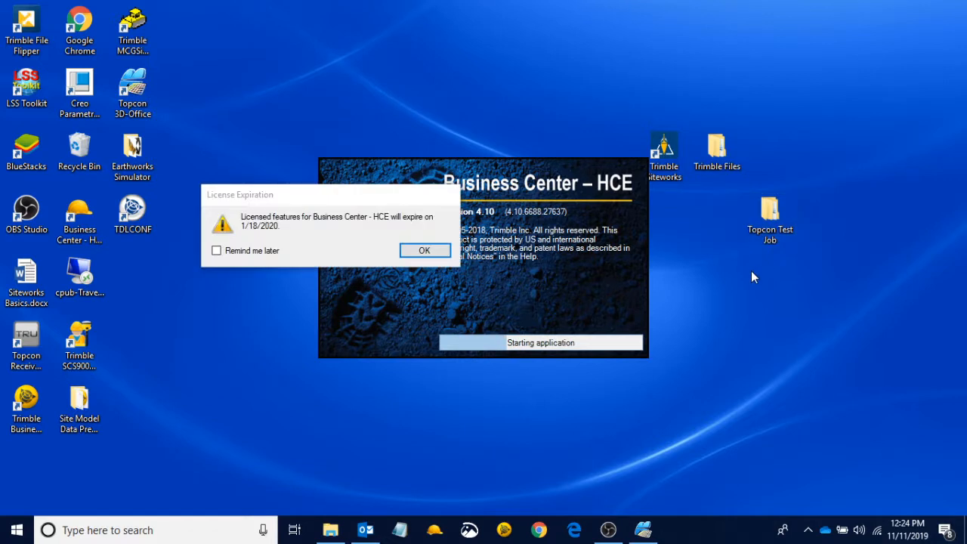
click(425, 250)
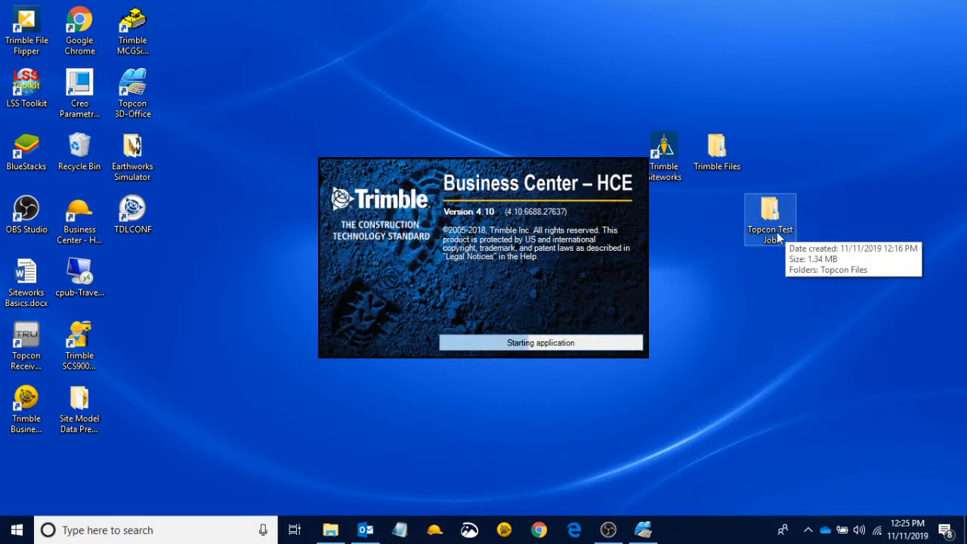
click(140, 106)
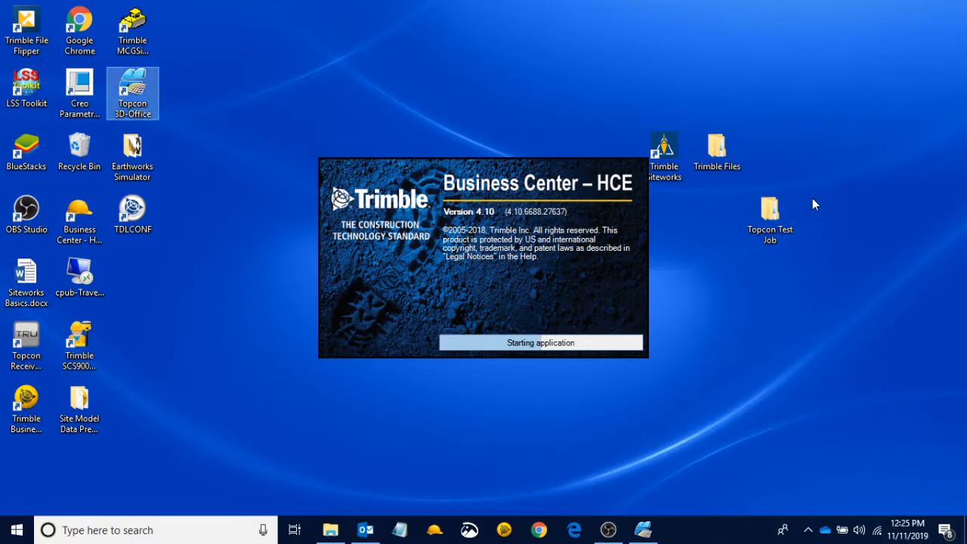
- Open the Topcon Files folder of the Topcon Test Job, look over the exported files, and close the extra folder window
click(778, 215)
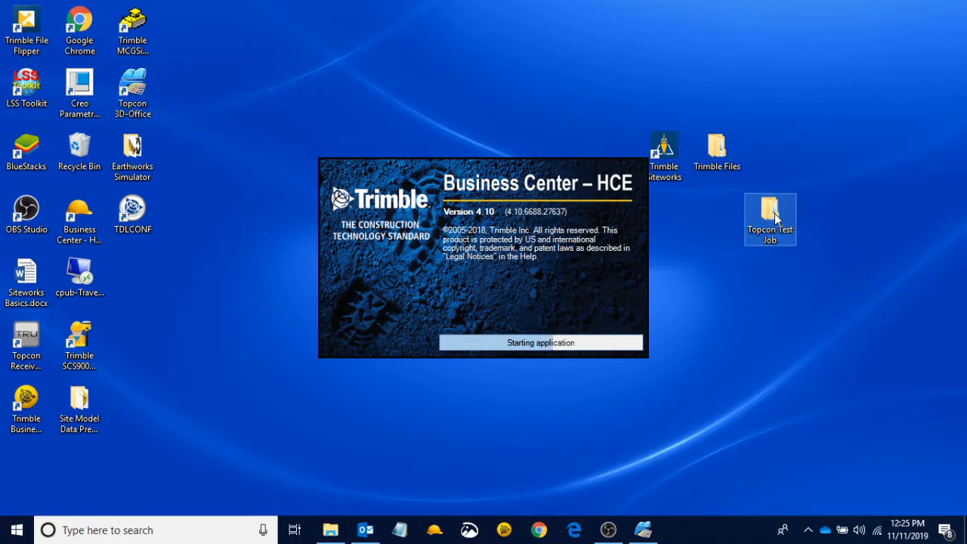
double_click(775, 216)
double_click(457, 215)
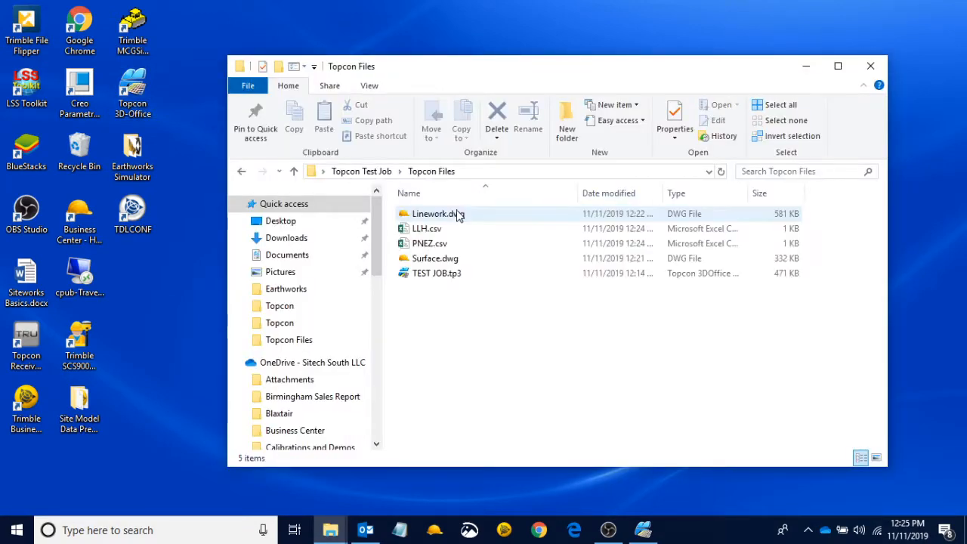
click(446, 247)
double_click(449, 258)
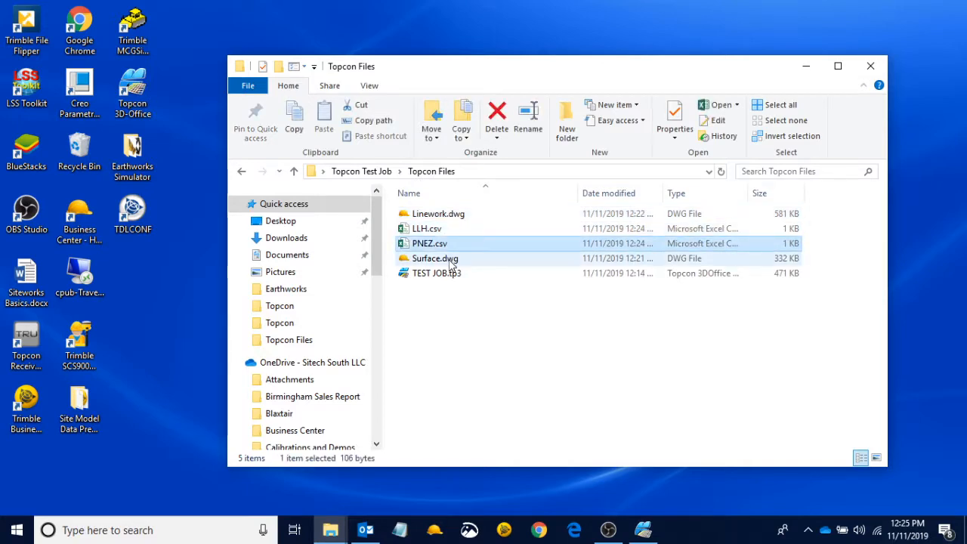
mouse_move(332, 532)
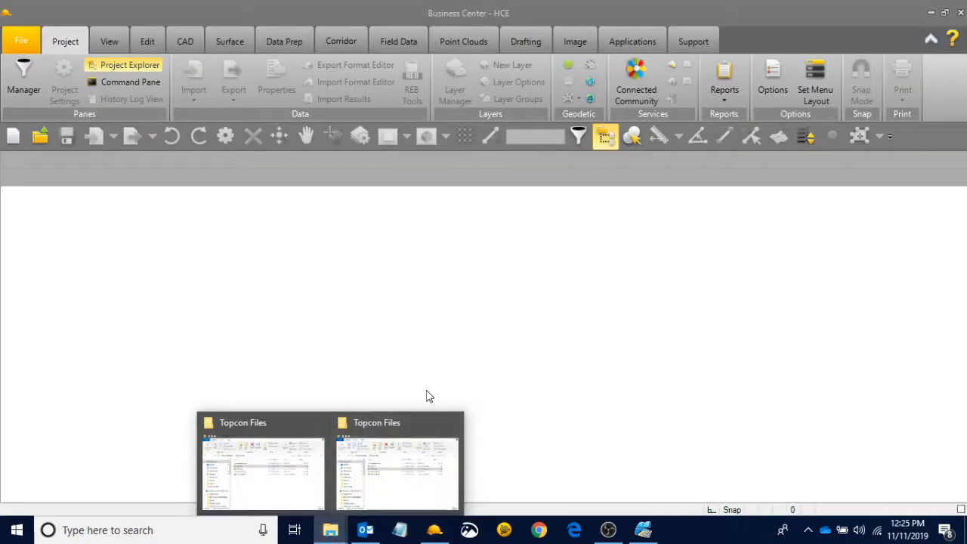
click(360, 453)
click(430, 215)
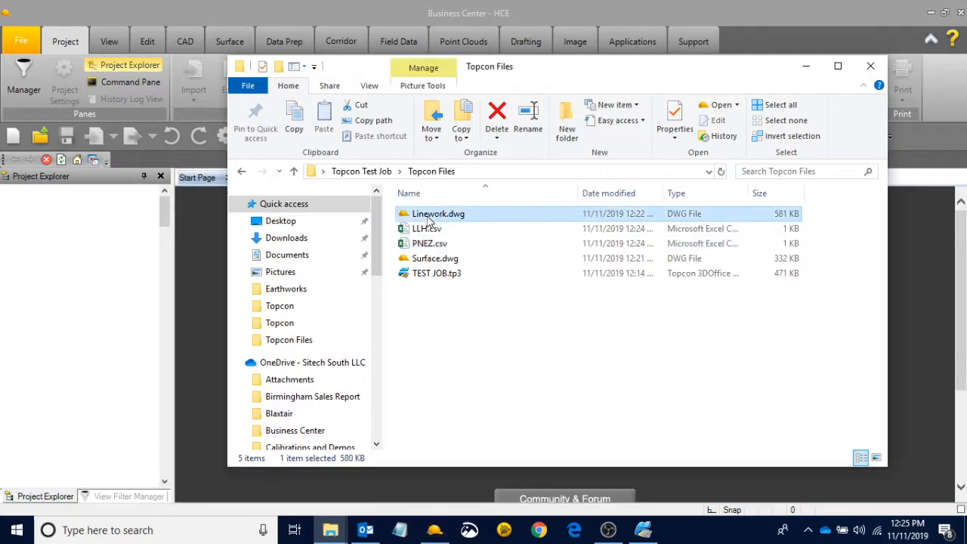
click(870, 67)
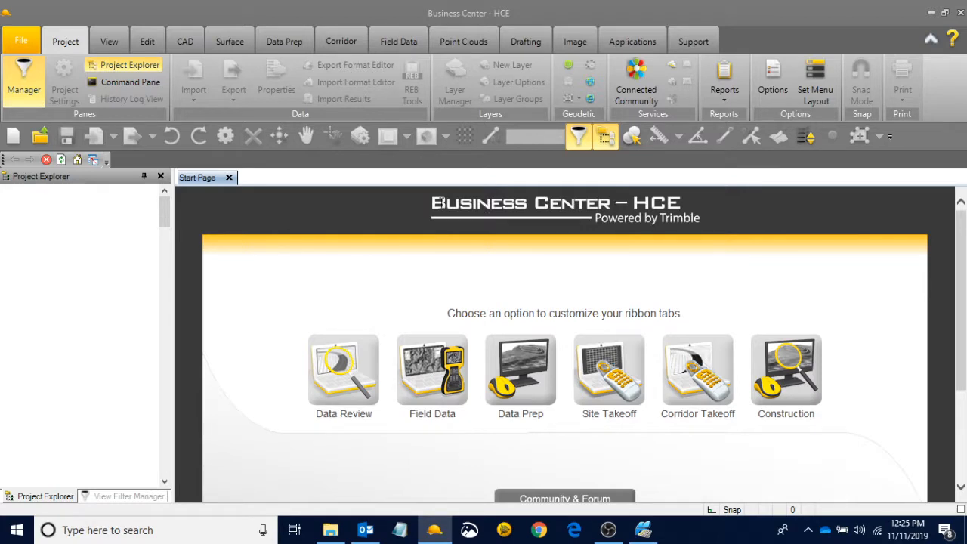
- Create a new project from the US Survey Foot template and close the Start Page
click(22, 43)
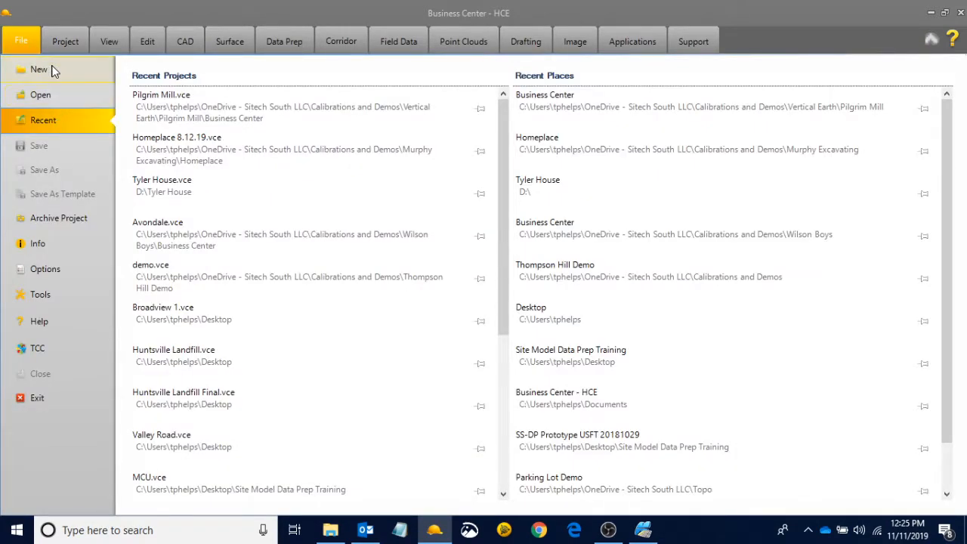
click(38, 70)
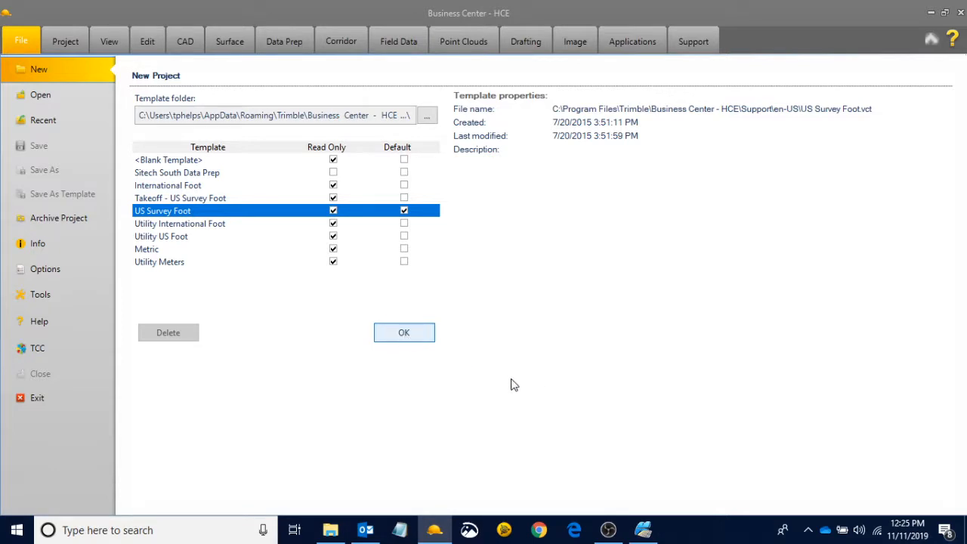
key(Return)
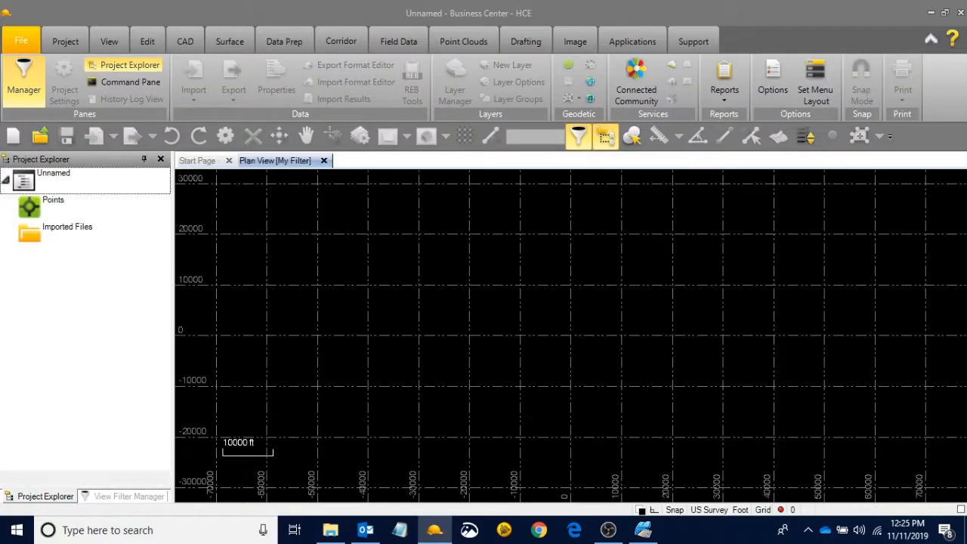
drag(357, 230, 740, 395)
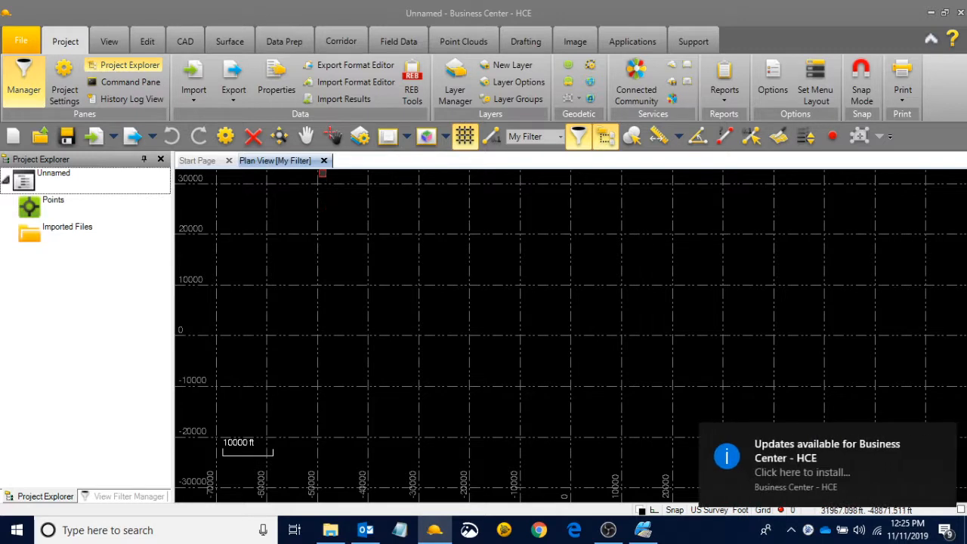
click(229, 161)
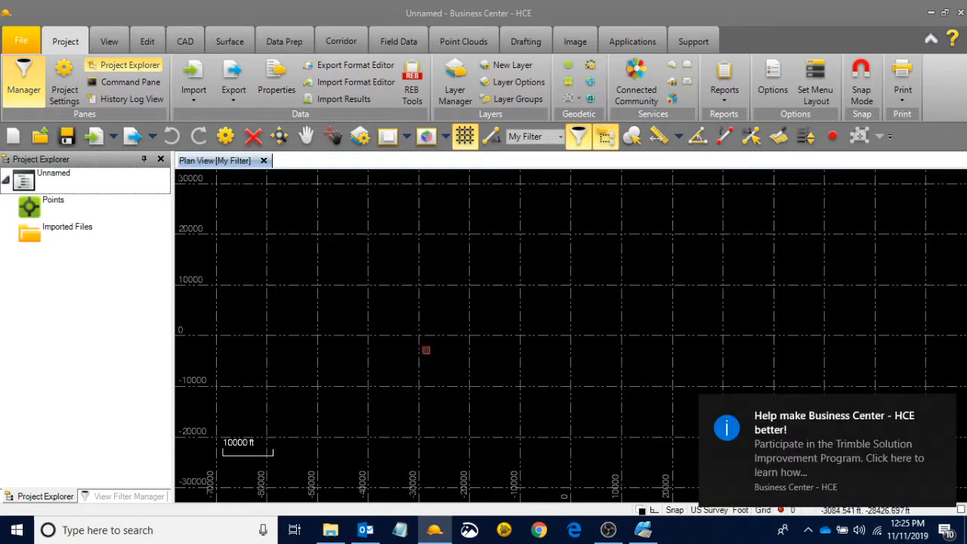
- Bring PNEZ.csv from the Topcon Files folder into the plan view for import, and minimize the folder window
click(330, 532)
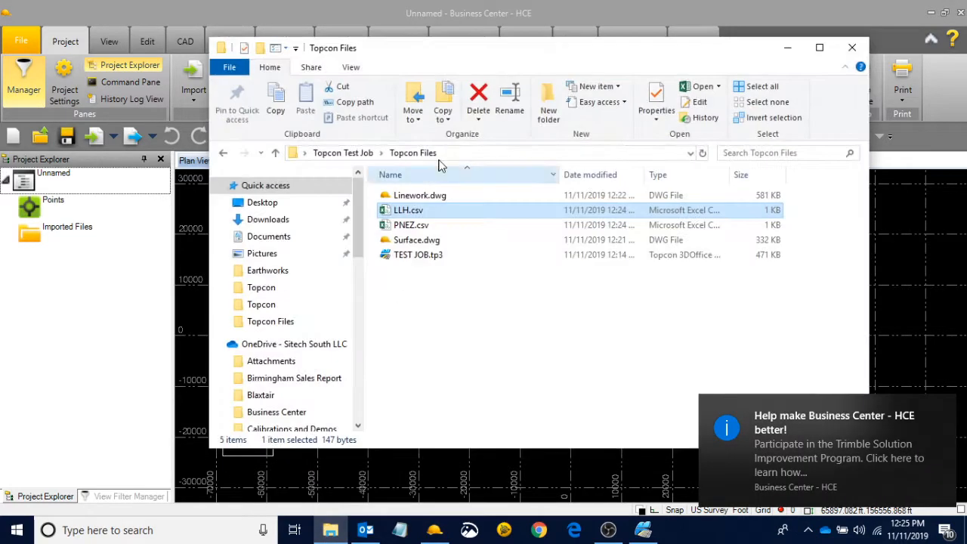
drag(511, 50, 321, 45)
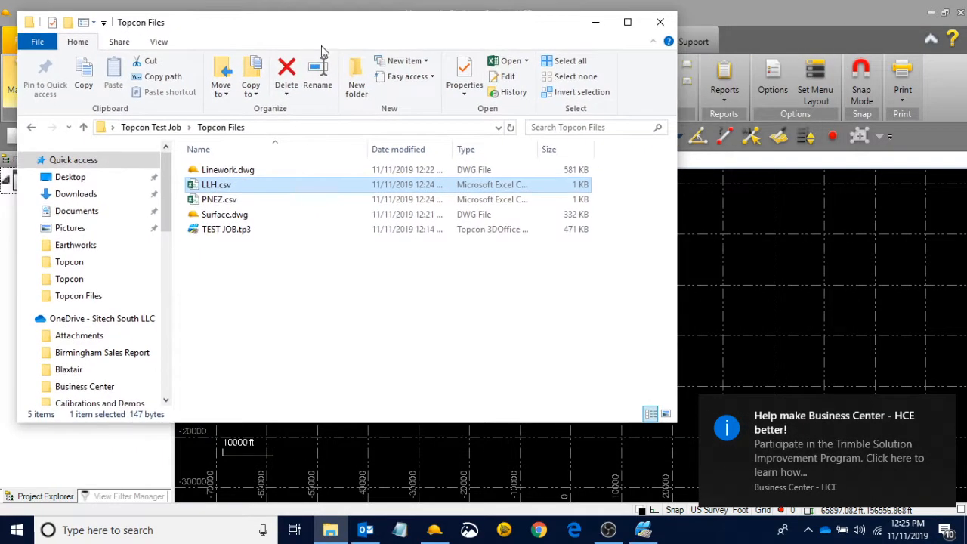
click(434, 201)
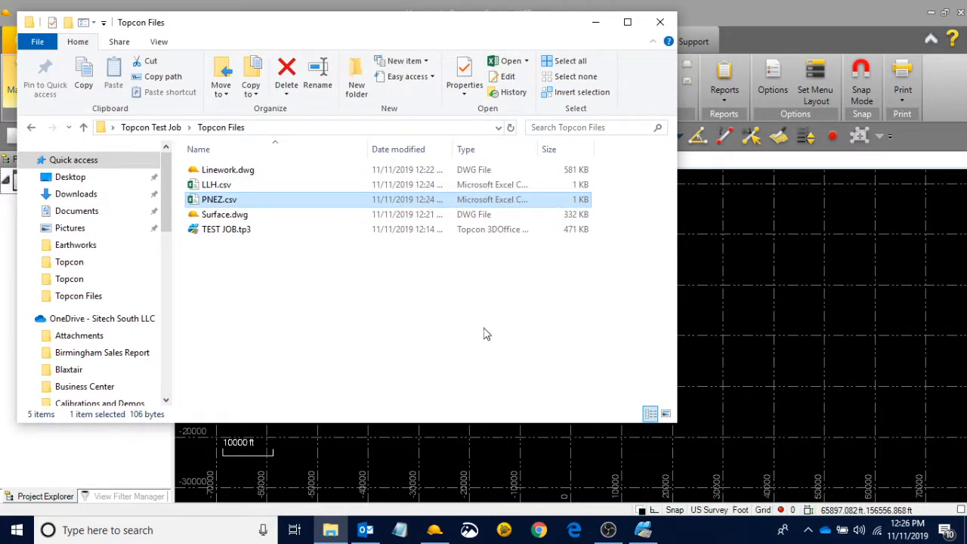
click(596, 336)
click(773, 317)
click(330, 529)
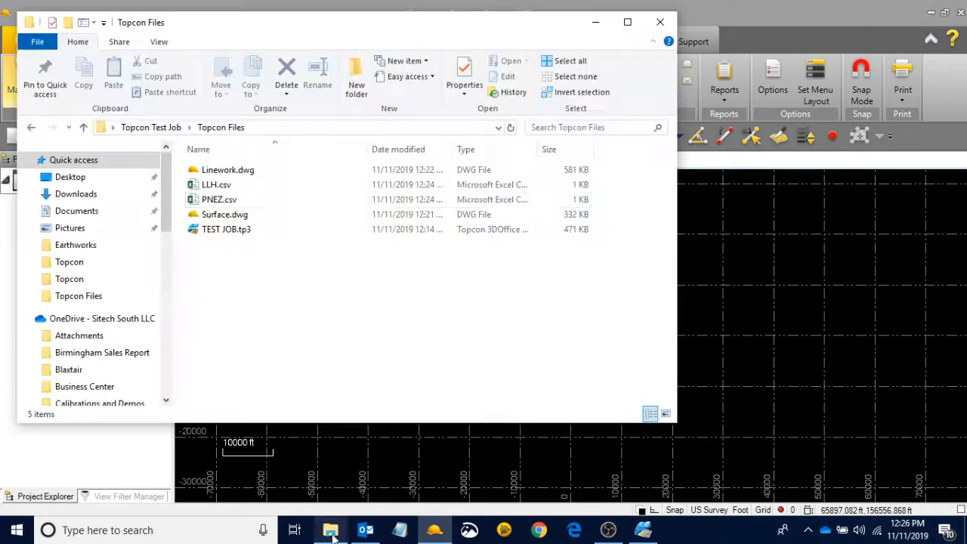
click(257, 201)
drag(525, 204, 763, 314)
click(597, 24)
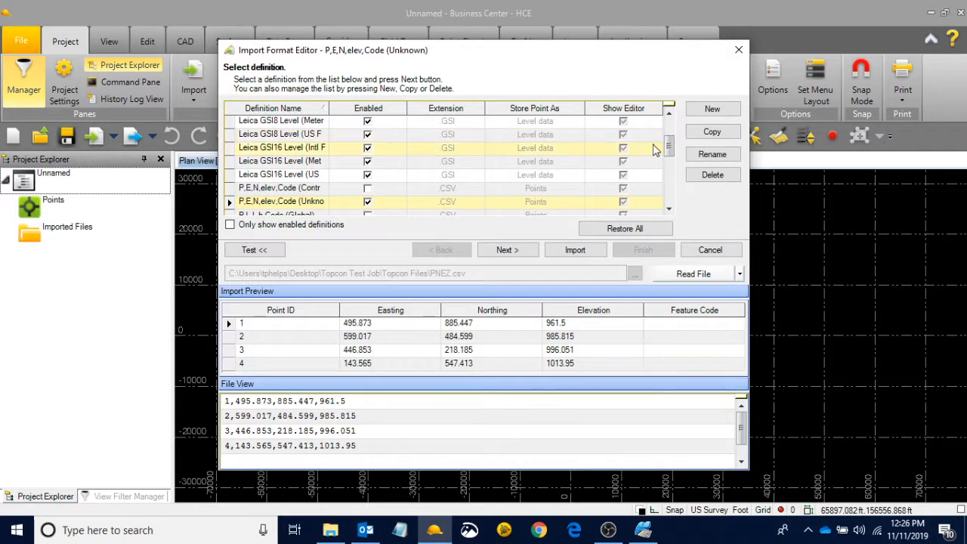
- Import PNEZ.csv with the P,N,E,elev,Code (Control) definition after checking its preview, and accept the false origin based on grid point 1
scroll(339, 180, up, 2)
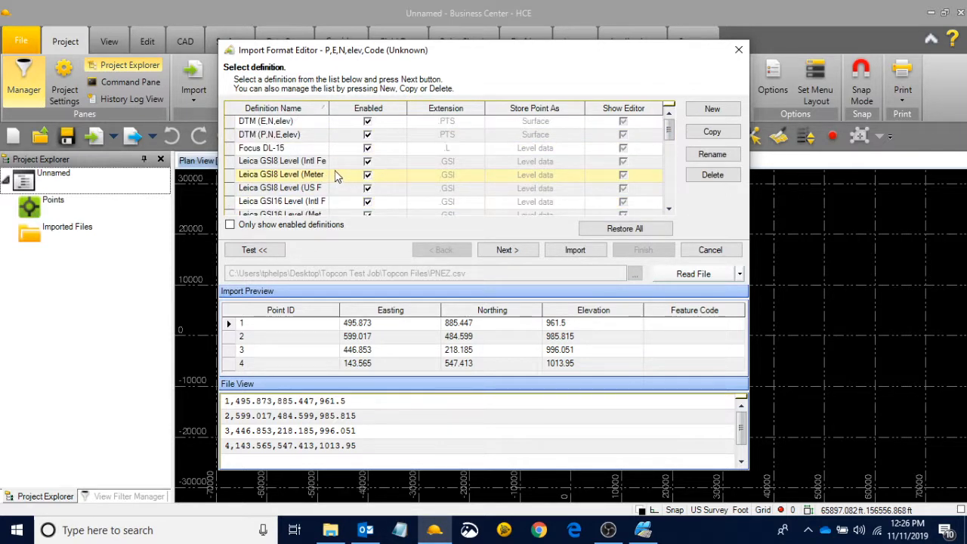
scroll(336, 175, down, 4)
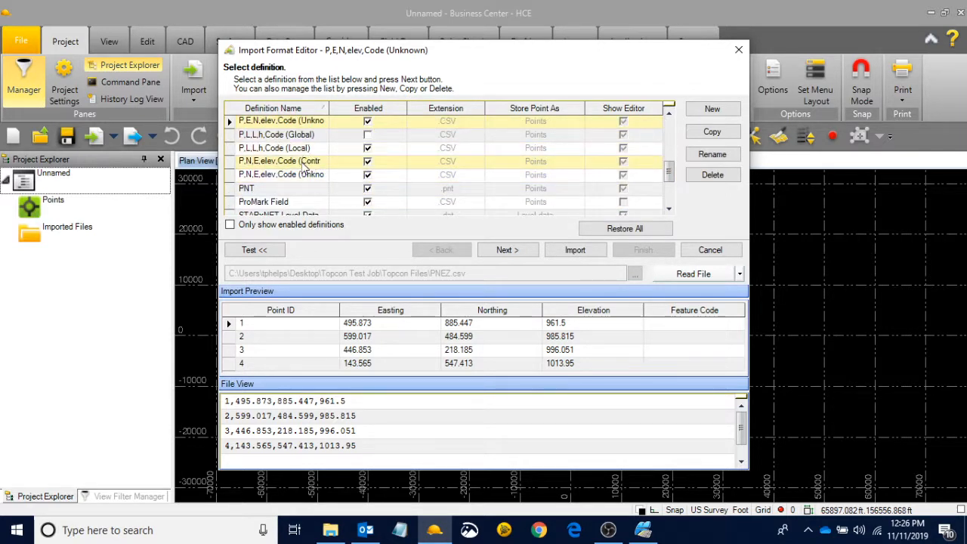
click(302, 164)
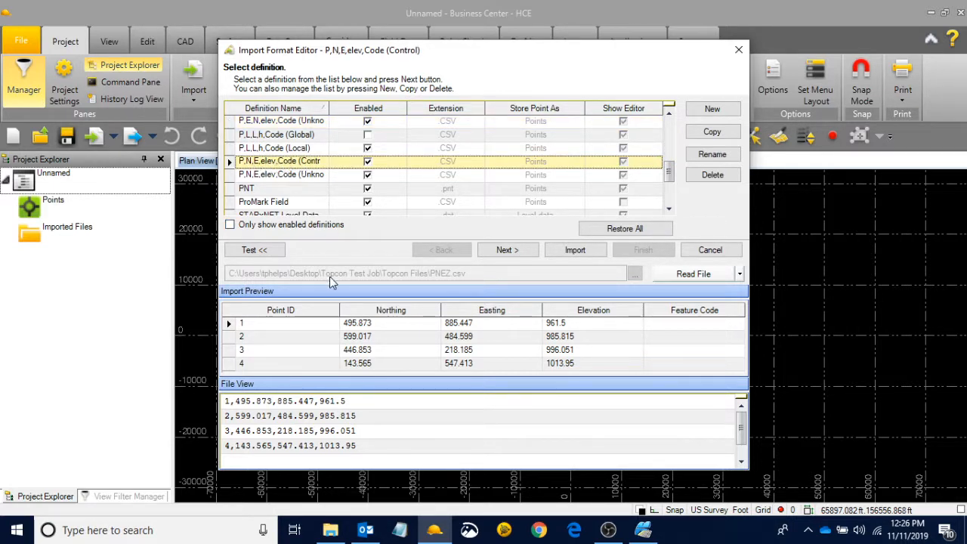
click(321, 322)
click(317, 336)
click(313, 350)
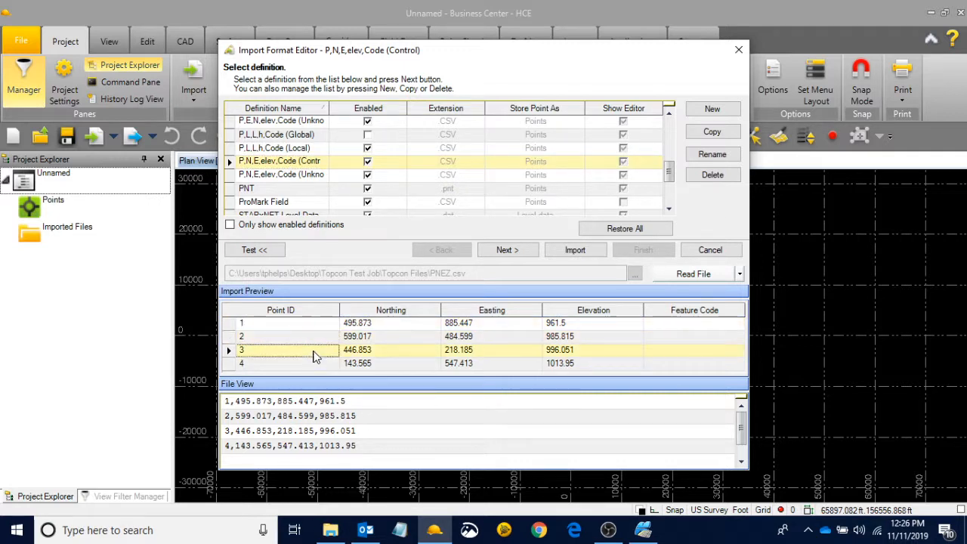
click(316, 363)
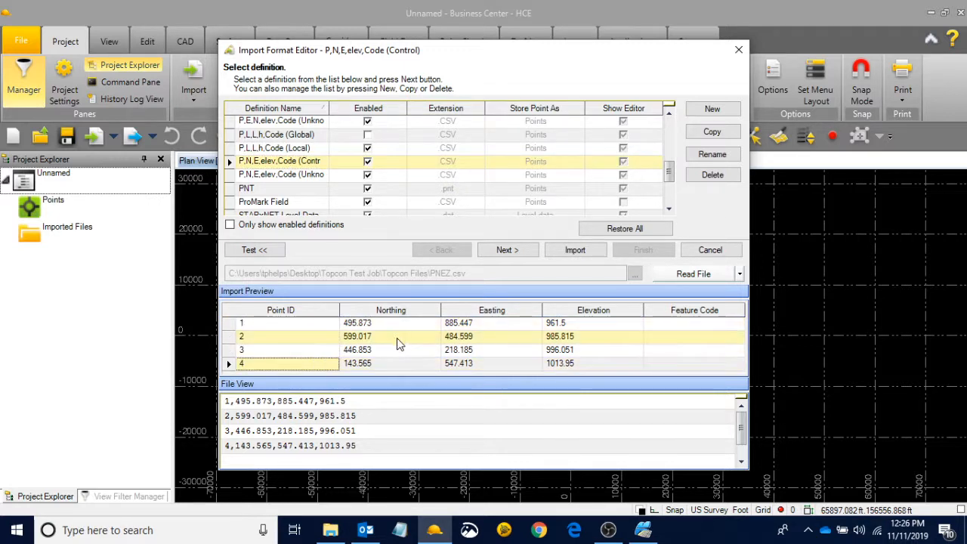
click(302, 161)
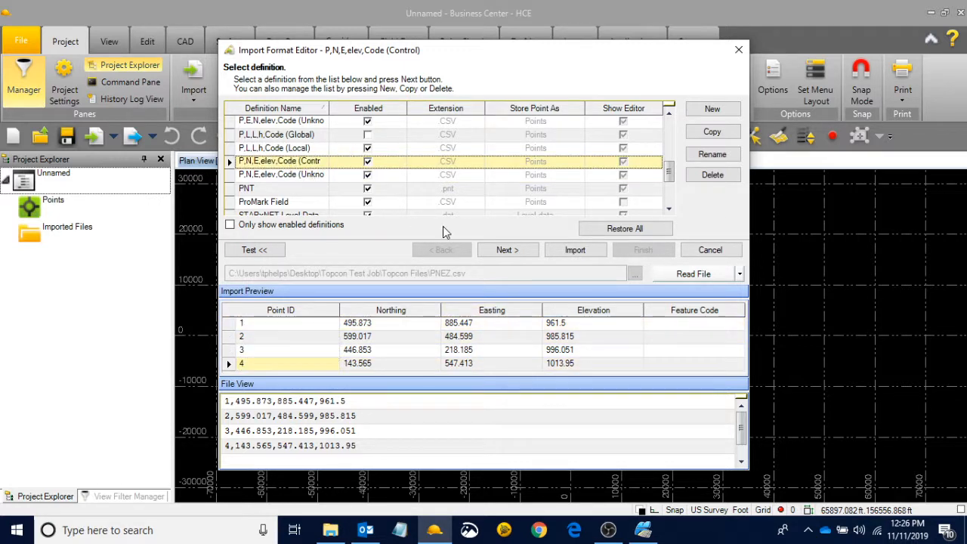
click(573, 253)
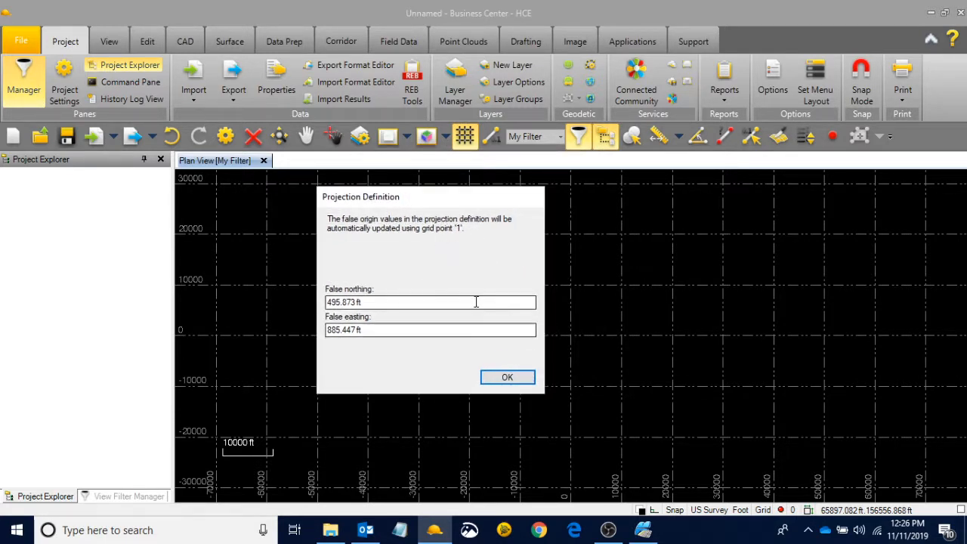
click(504, 379)
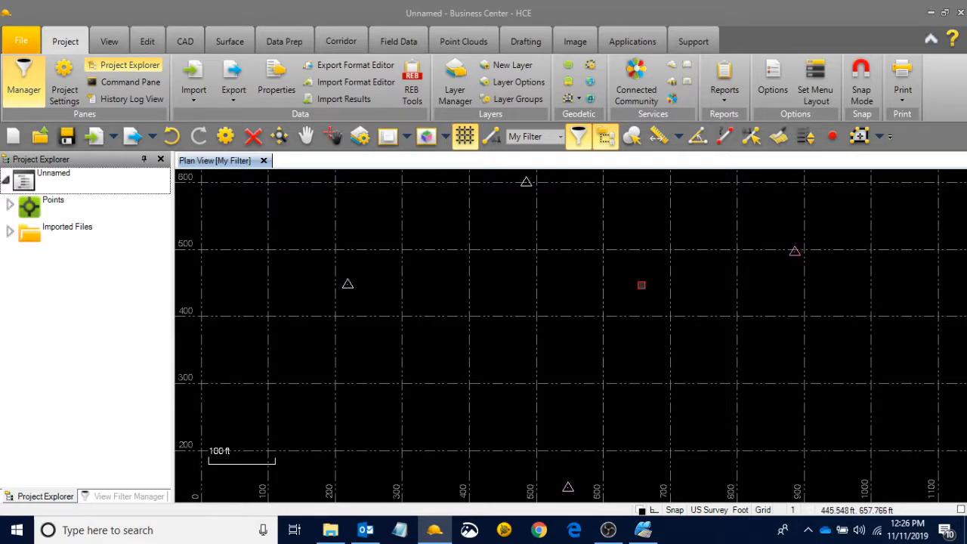
- Check the imported points and the PNEZ.csv entry under Imported Files in the project tree
click(9, 205)
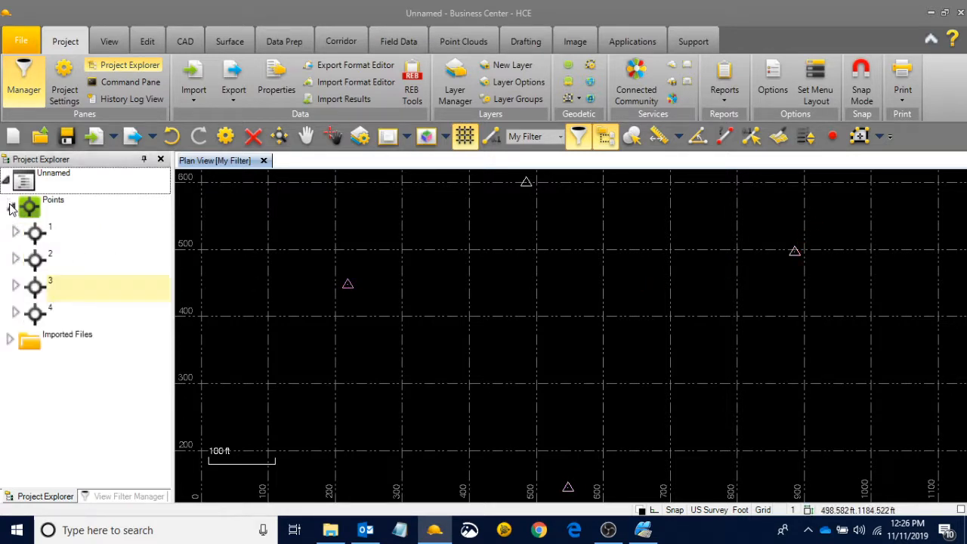
click(10, 206)
click(10, 233)
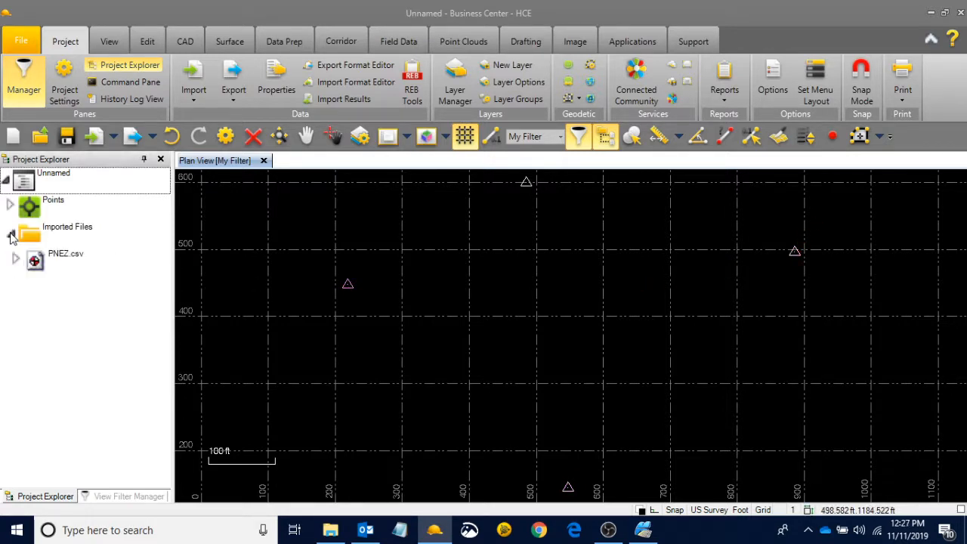
click(52, 258)
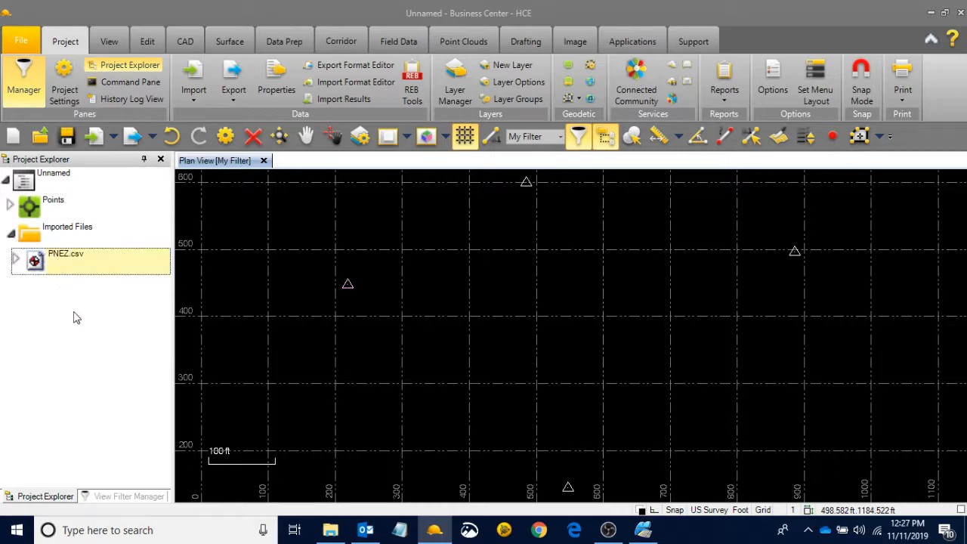
- Bring LLH.csv into the project for import and choose the P,L,L,h,Code (Global) definition
click(330, 532)
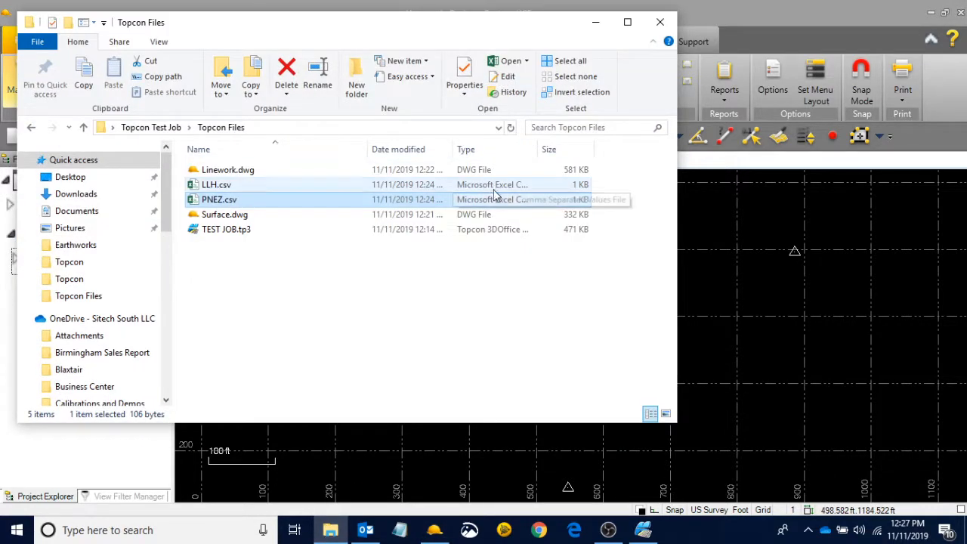
click(551, 188)
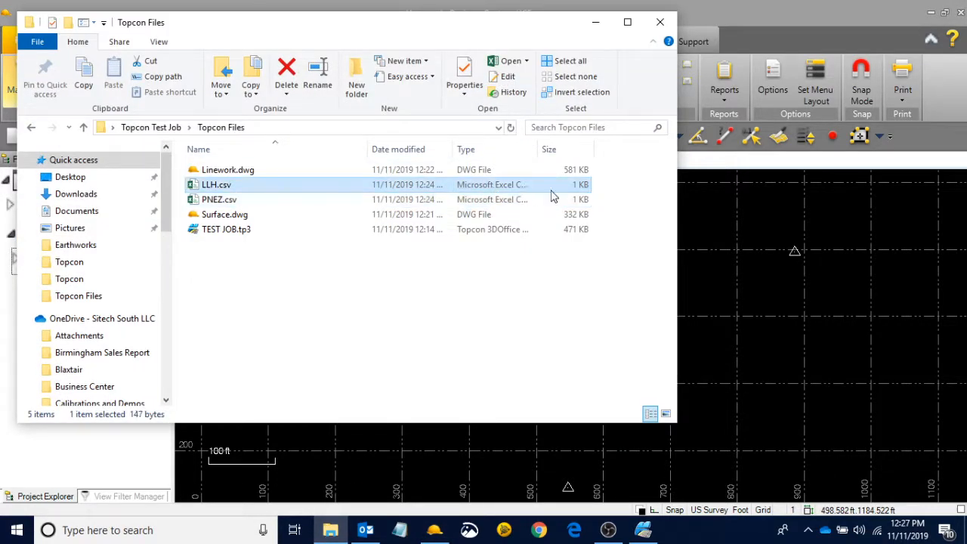
click(595, 22)
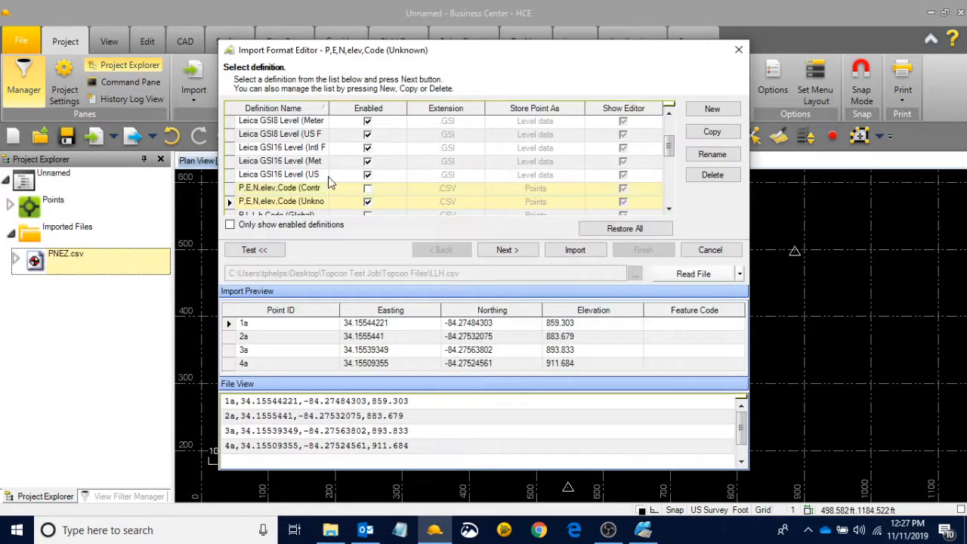
click(668, 208)
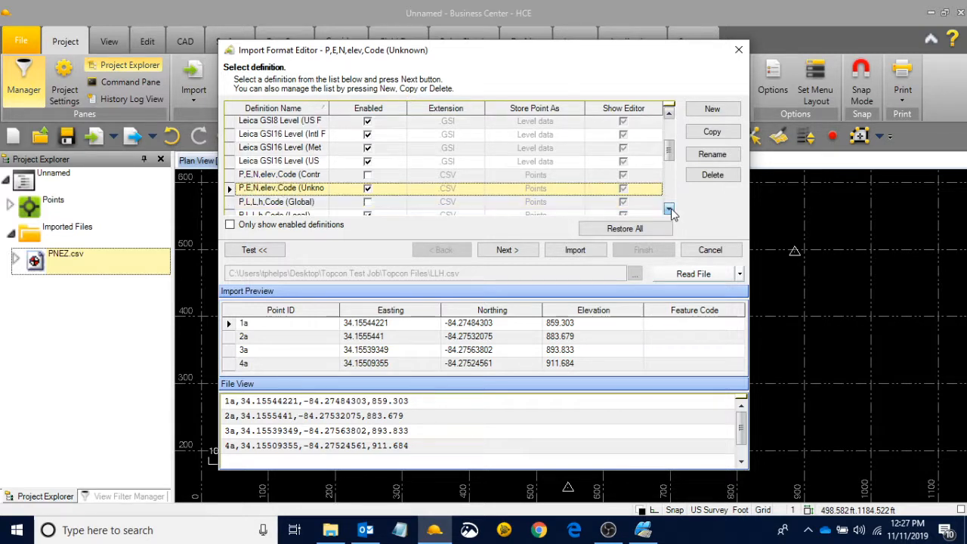
click(669, 208)
click(266, 188)
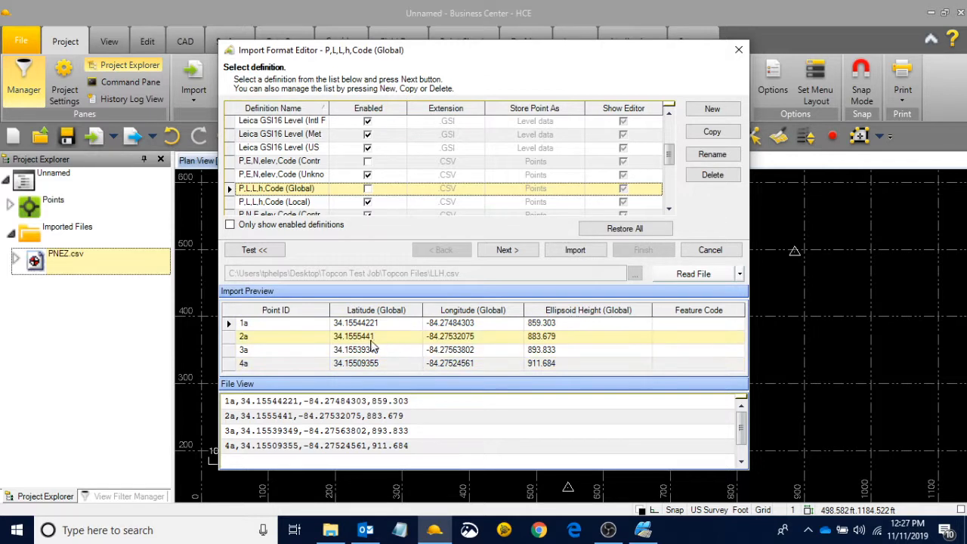
- Review the P,L,L,h,Code (Global) definition's description, field format and general properties, and return to the definition list
click(511, 254)
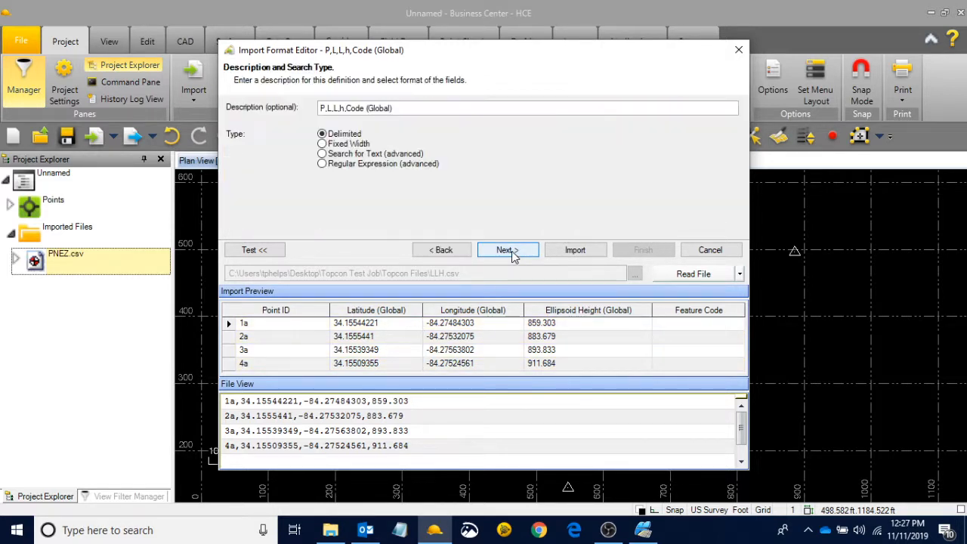
click(512, 254)
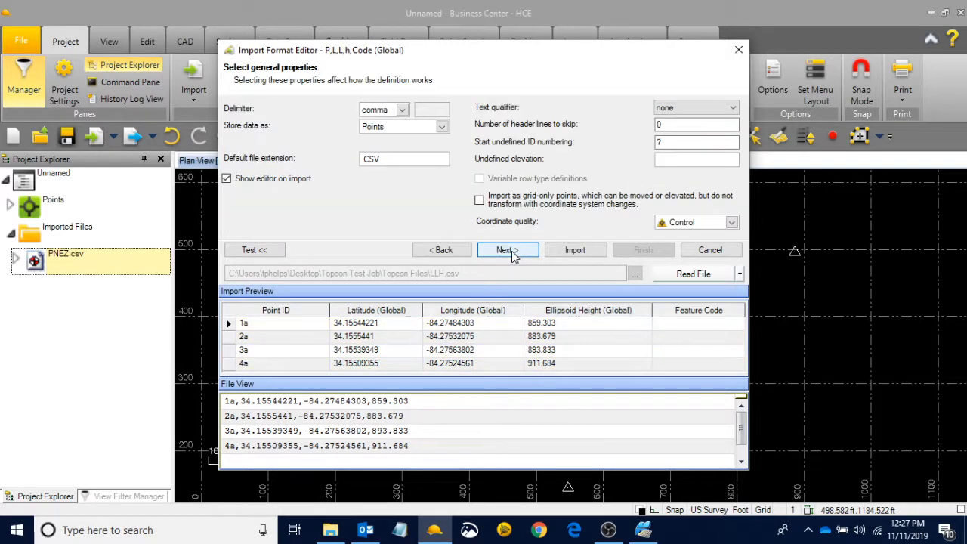
click(443, 250)
click(443, 250)
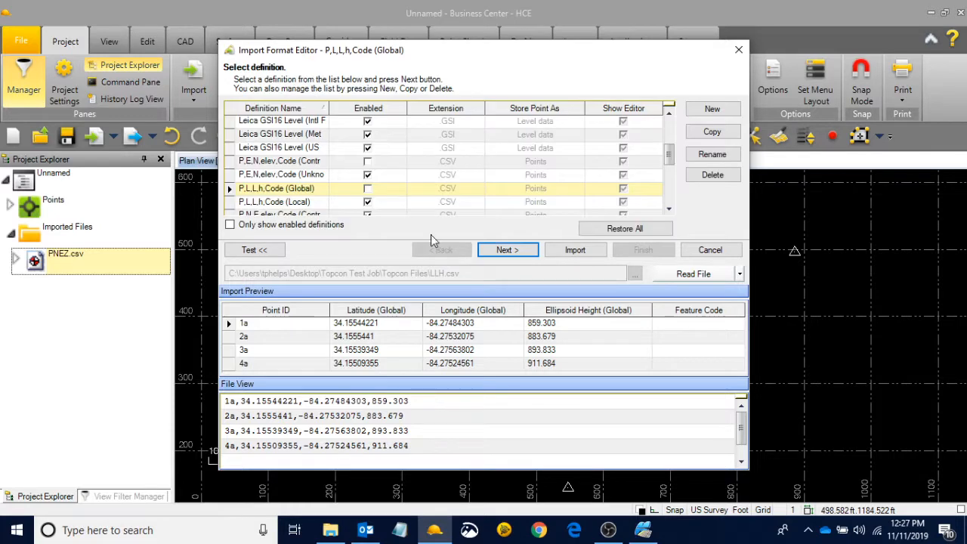
- Import LLH.csv with the P,L,L,h,Code (Global) definition after checking its field units, and accept the projection origin based on global point 1a
click(511, 252)
click(512, 253)
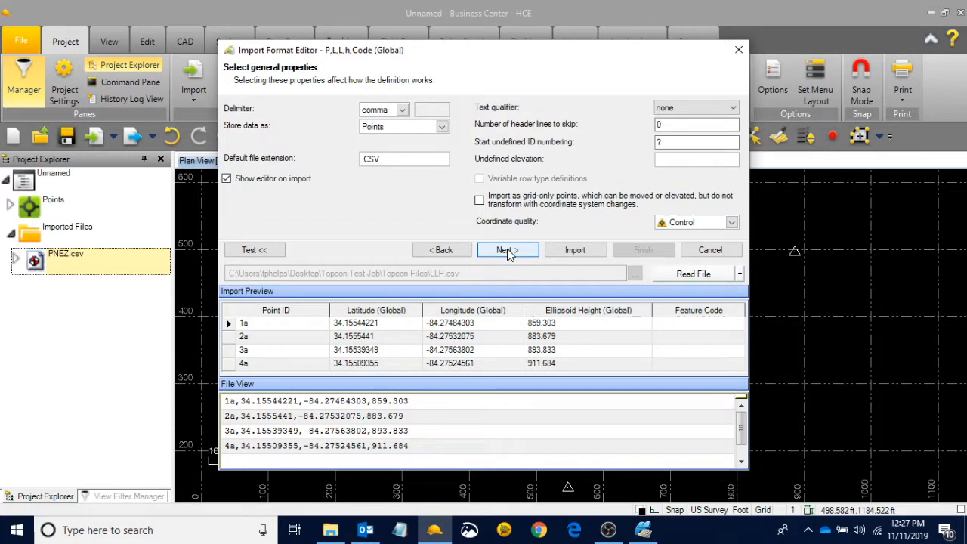
click(507, 252)
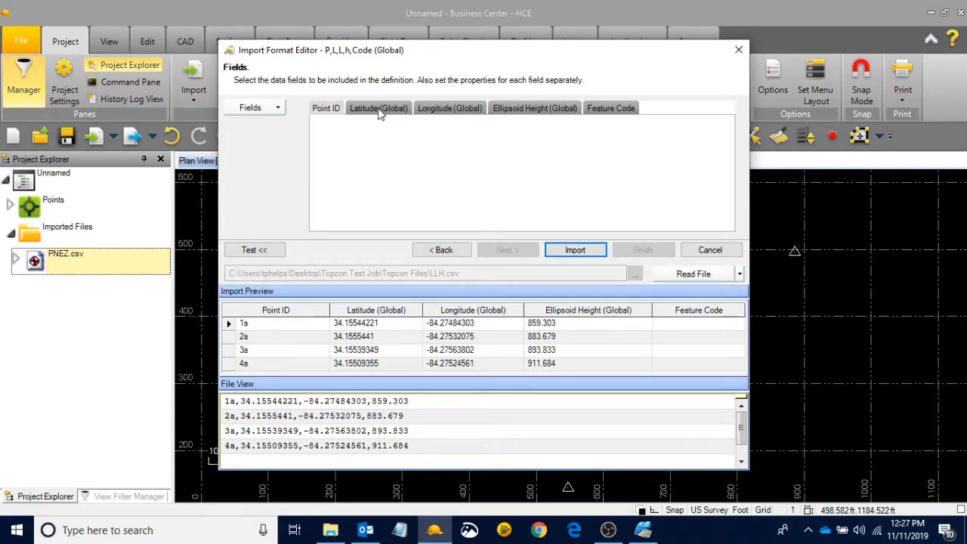
click(378, 111)
click(491, 131)
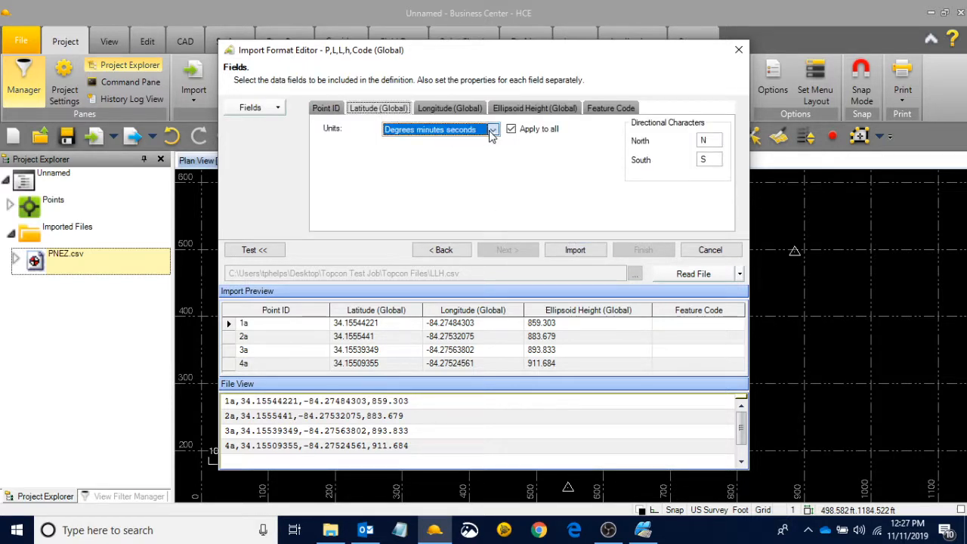
click(491, 132)
click(442, 162)
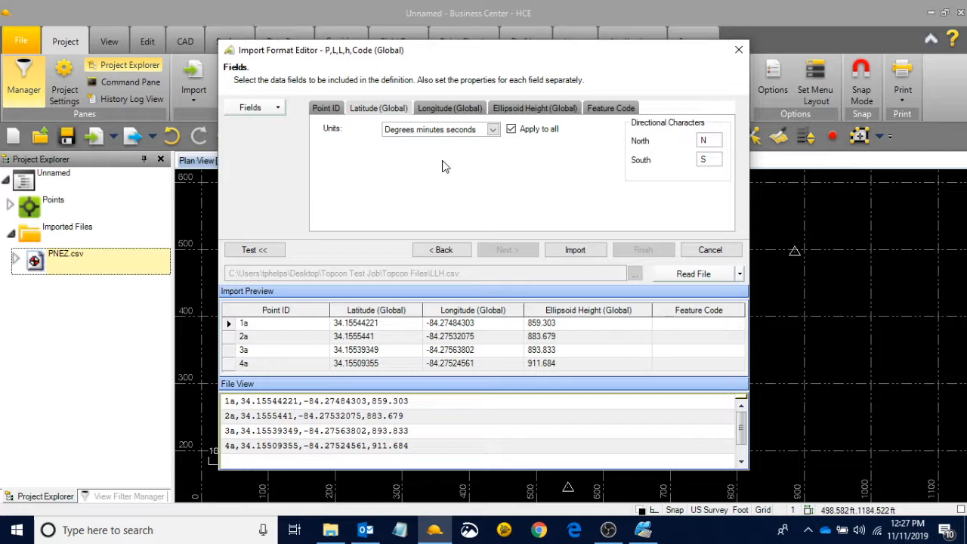
click(450, 108)
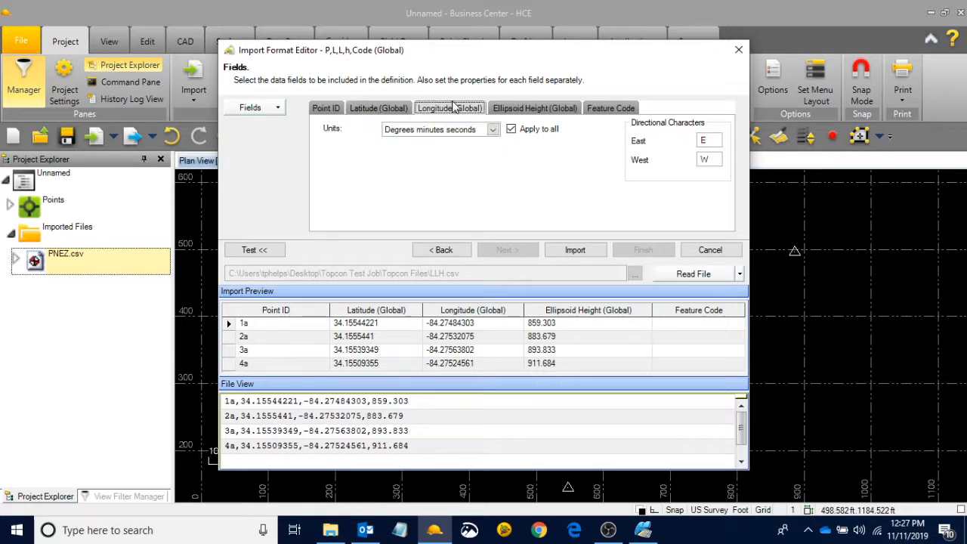
click(507, 111)
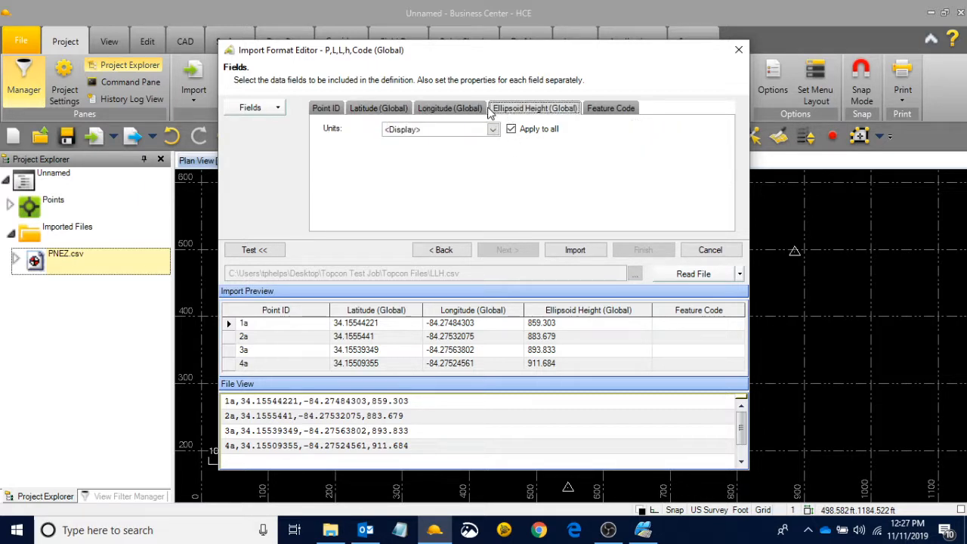
click(574, 250)
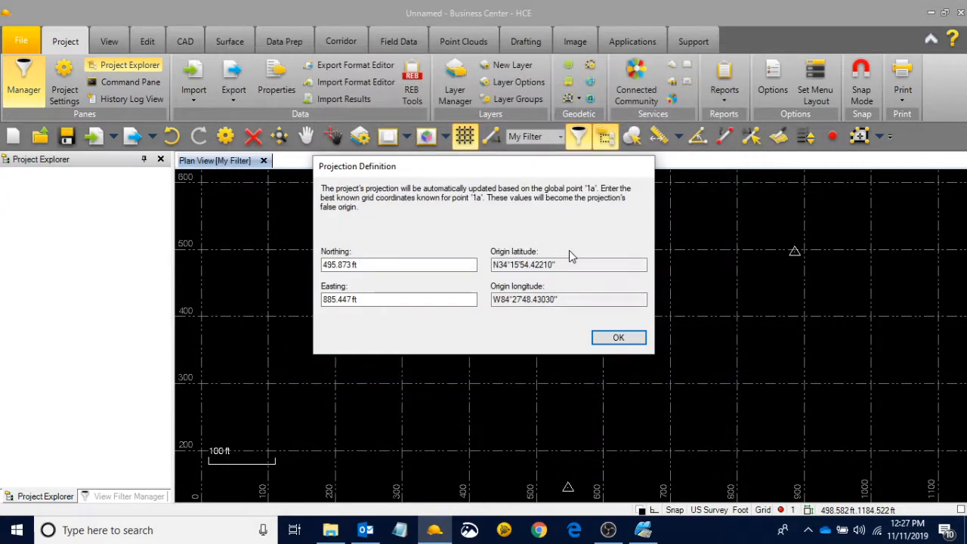
click(619, 339)
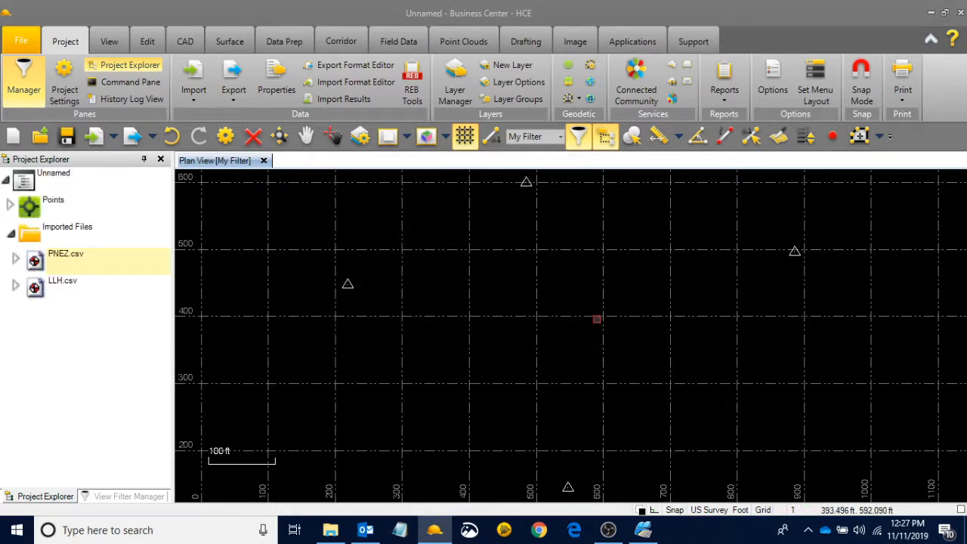
- Examine the imported global points 1a to 4a alongside the grid points in the project tree
click(11, 207)
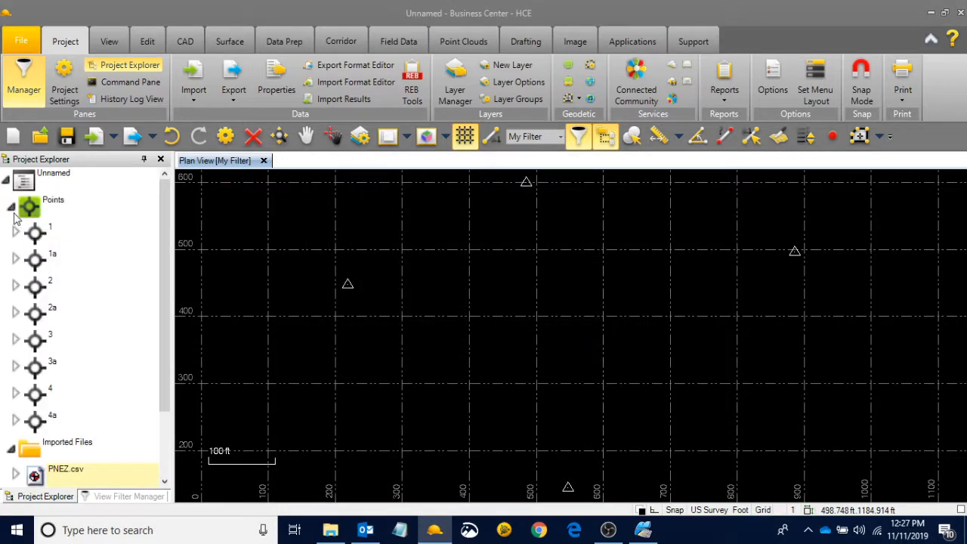
click(64, 259)
click(70, 310)
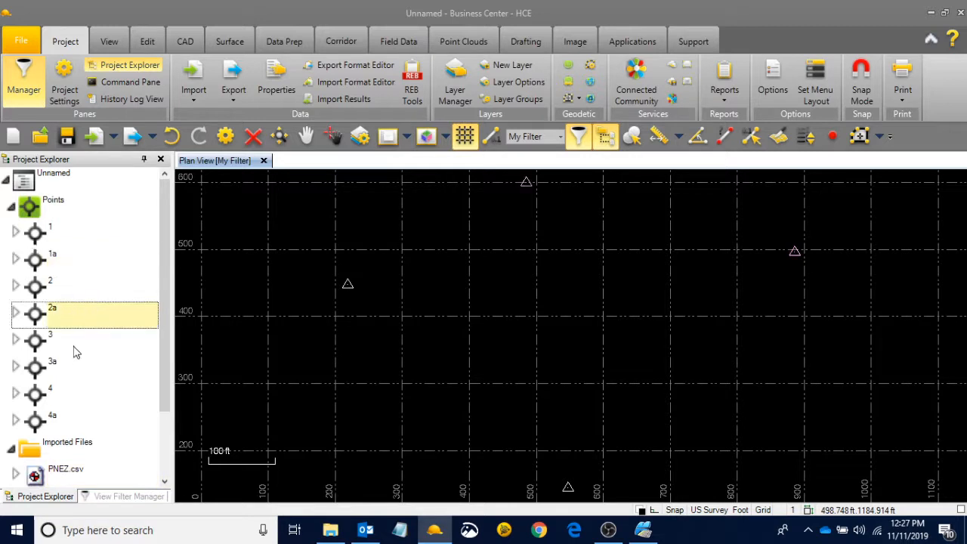
click(74, 366)
click(78, 417)
click(455, 370)
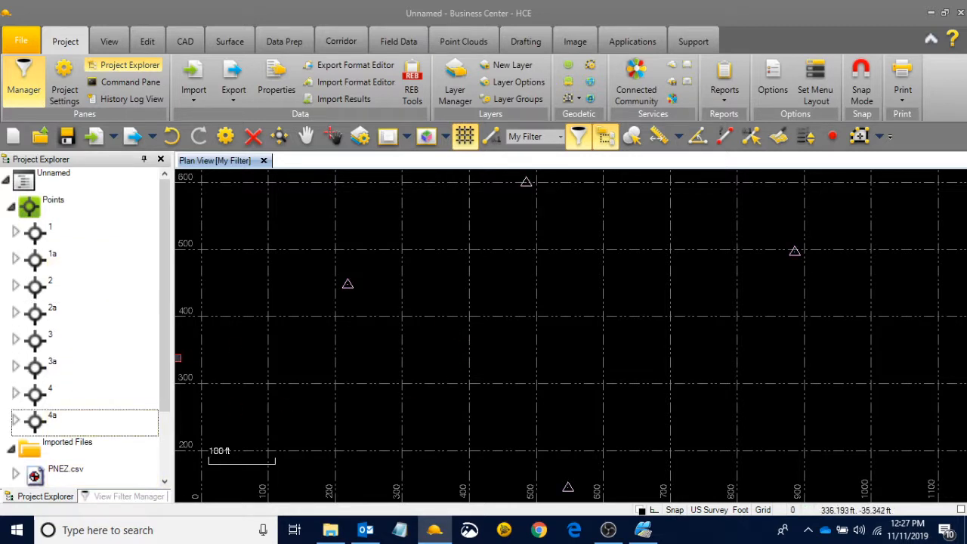
- Turn on point IDs for the My Filter view and inspect the labelled points in the plan view
click(121, 498)
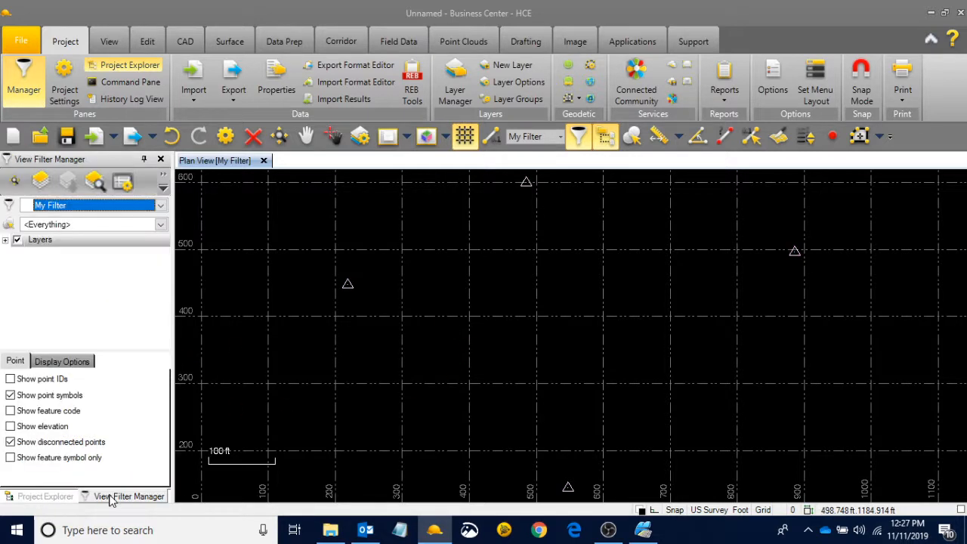
click(10, 378)
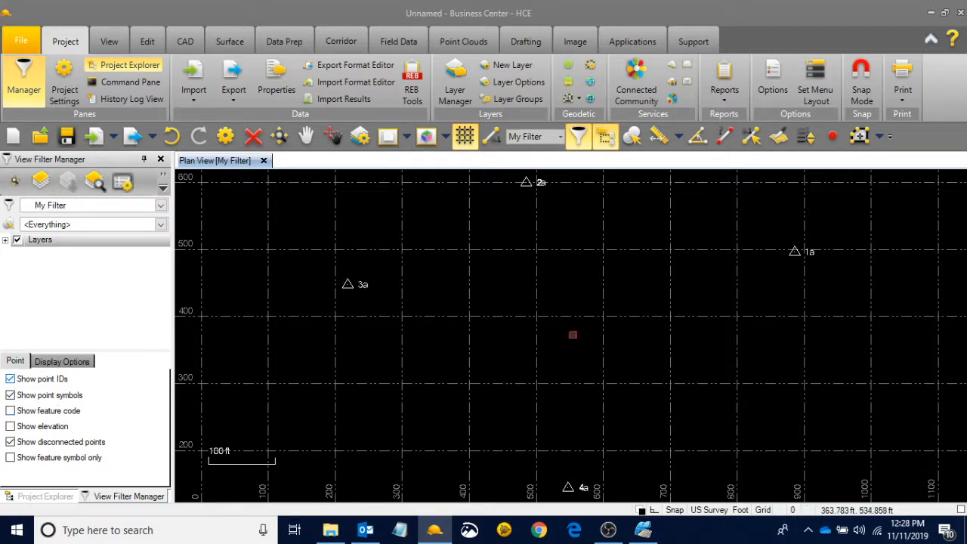
click(795, 252)
scroll(506, 250, down, 6)
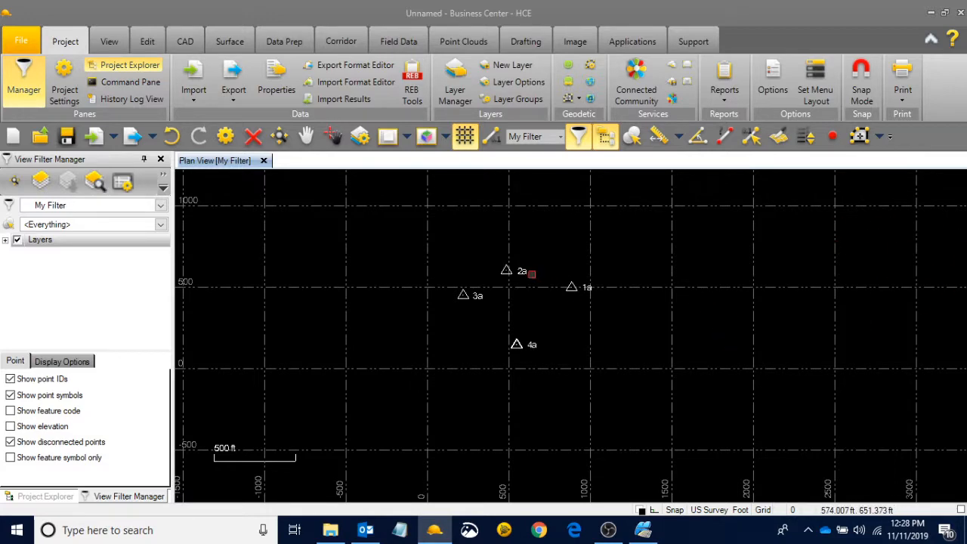
scroll(488, 342, up, 3)
middle_drag(489, 339, 498, 311)
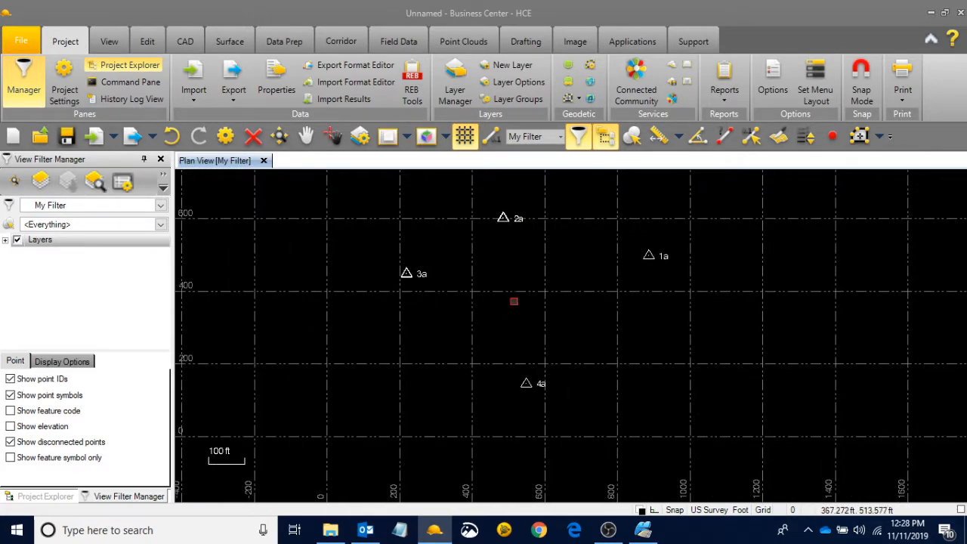
scroll(515, 295, up, 1)
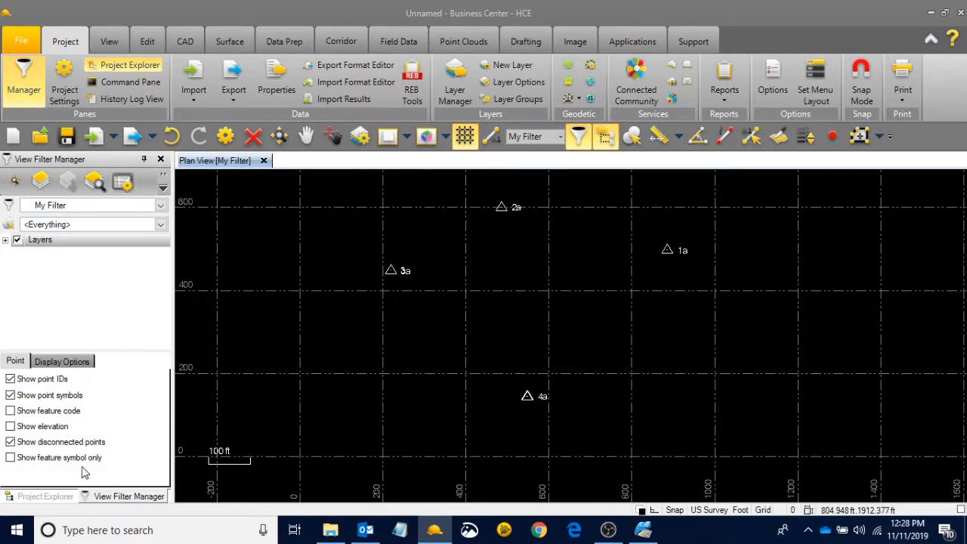
- Collapse the points in the project tree and check the PNEZ.csv and LLH.csv entries under Imported Files
click(45, 496)
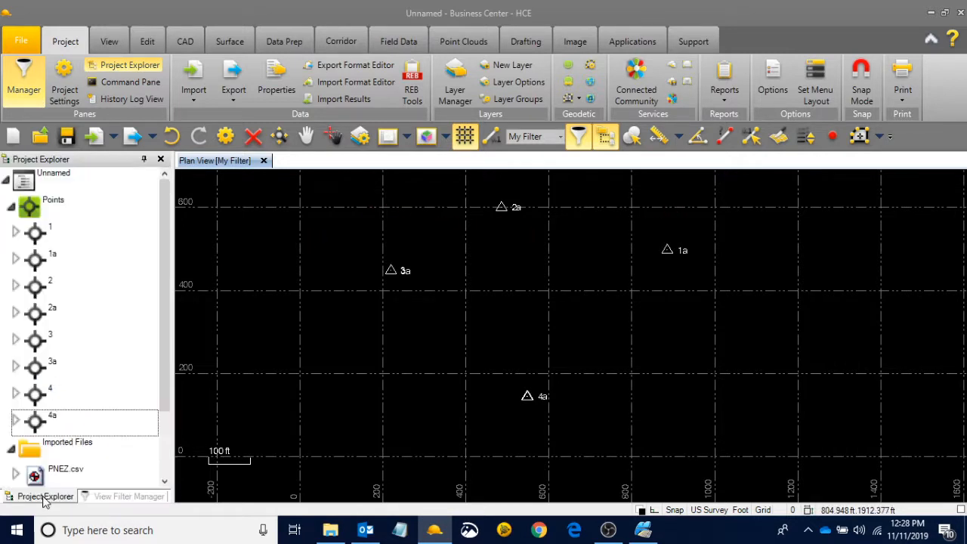
click(10, 211)
click(54, 262)
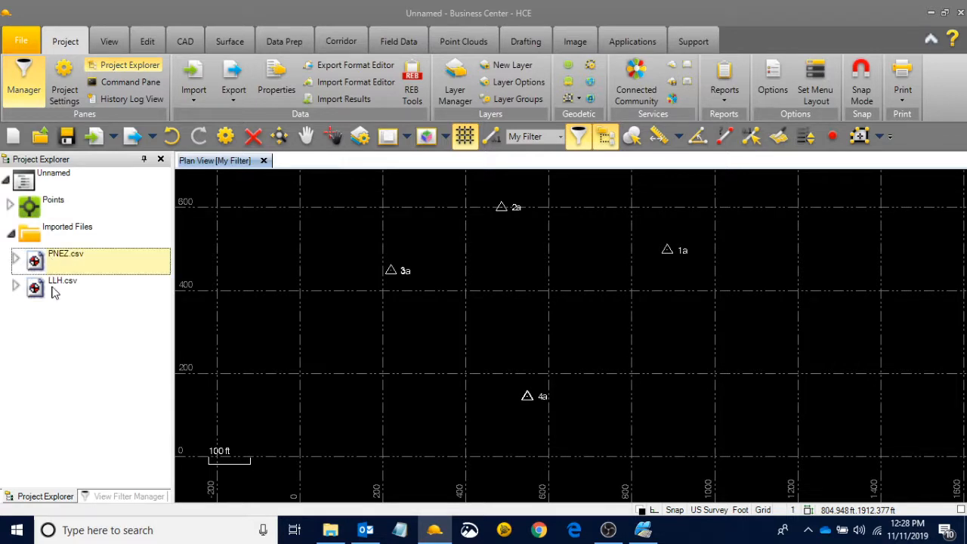
click(53, 291)
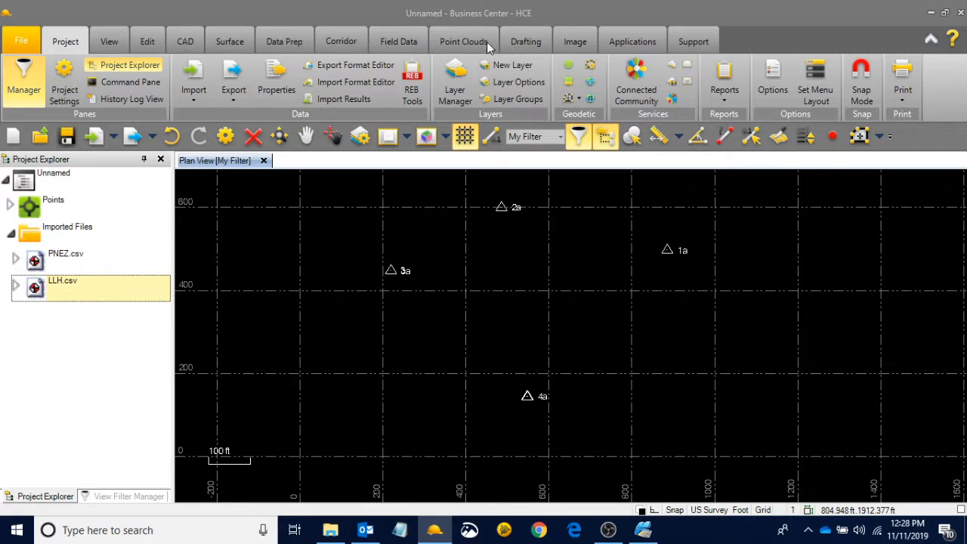
click(397, 43)
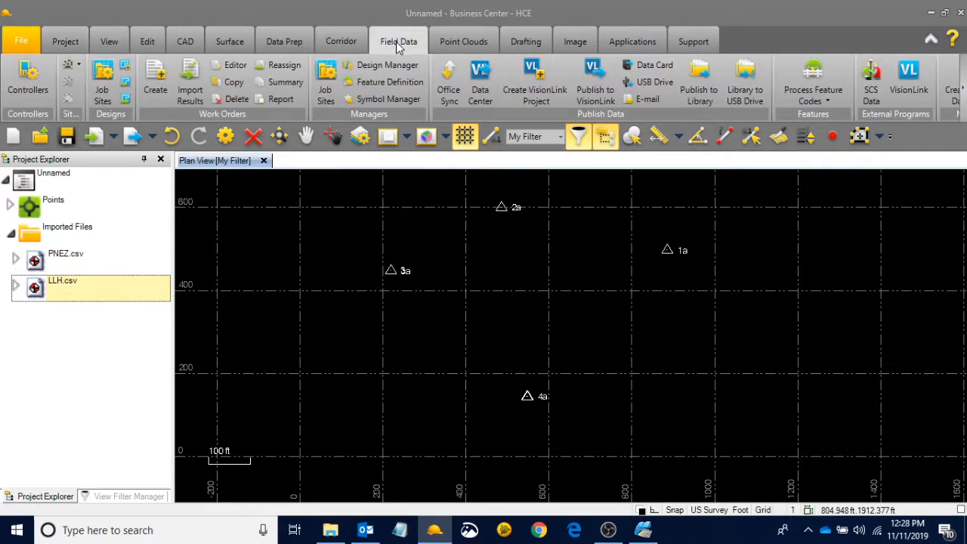
click(67, 41)
click(130, 81)
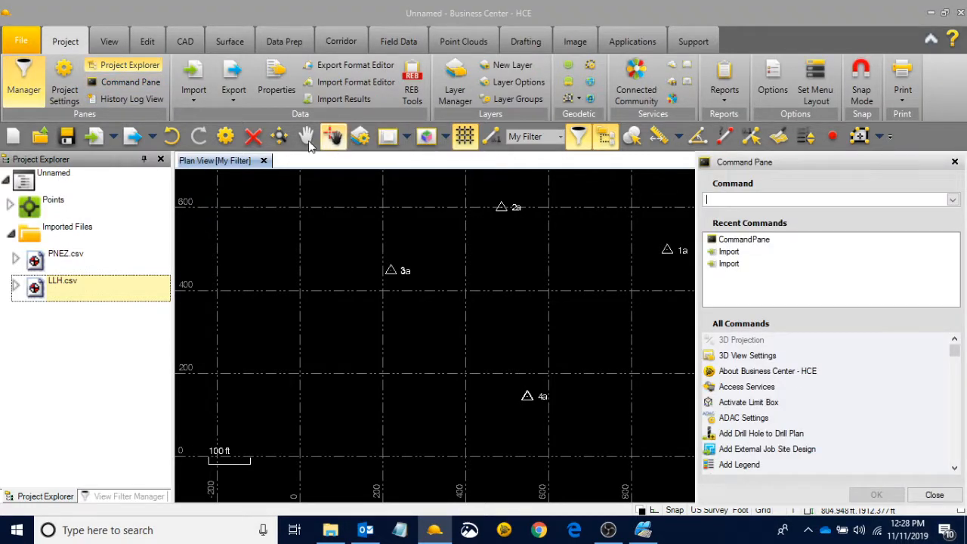
click(124, 81)
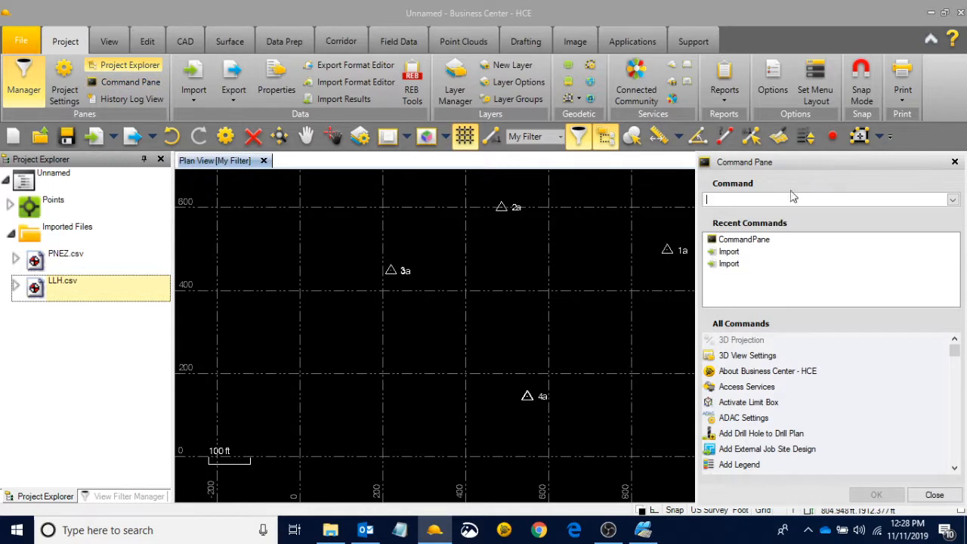
text(site)
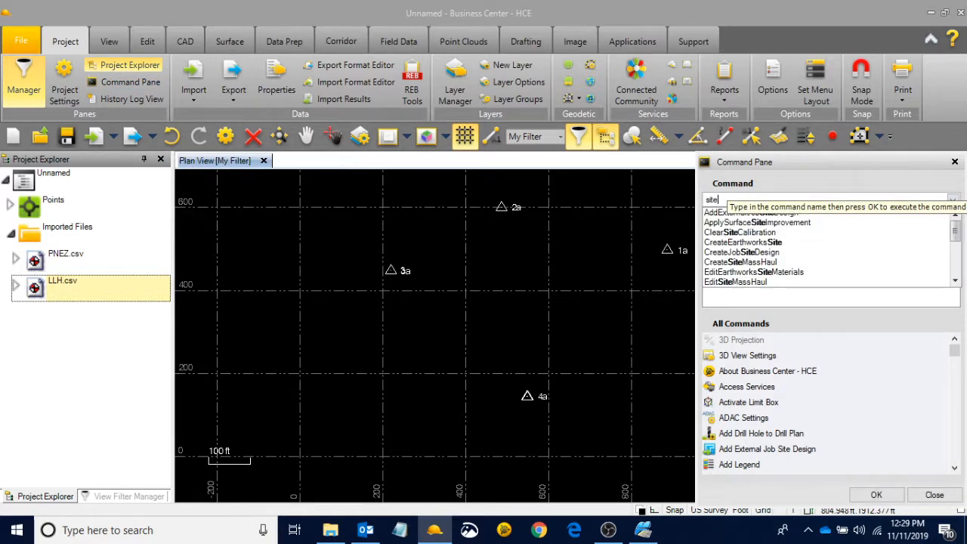
text(cal)
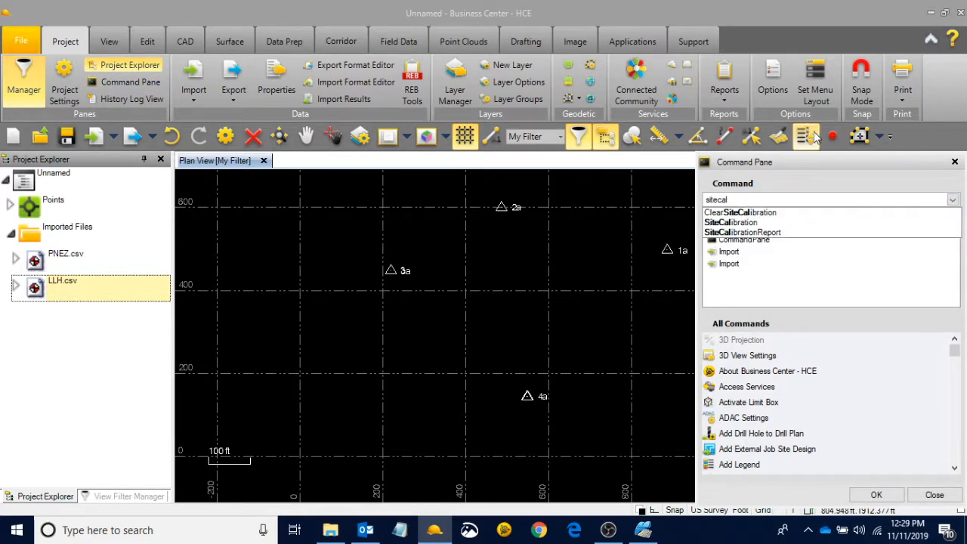
click(723, 223)
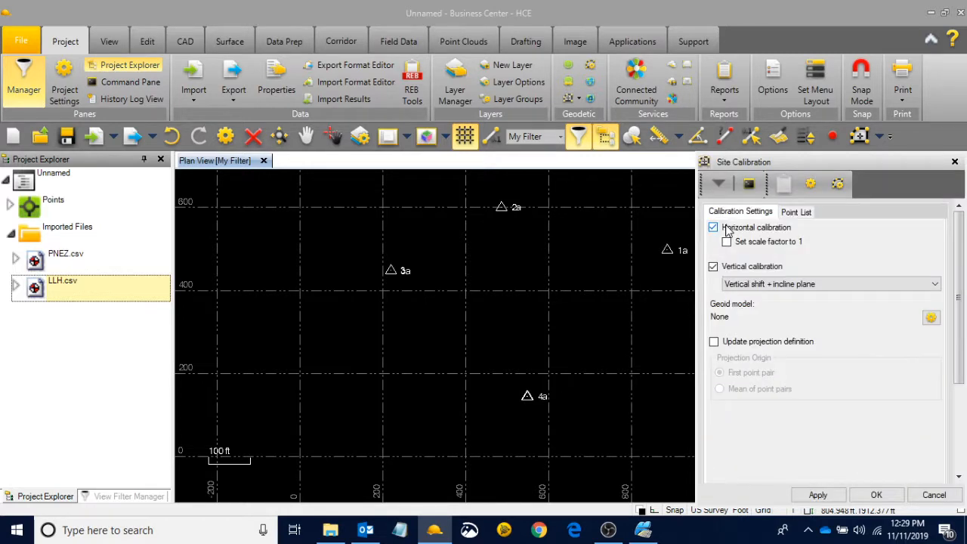
click(955, 162)
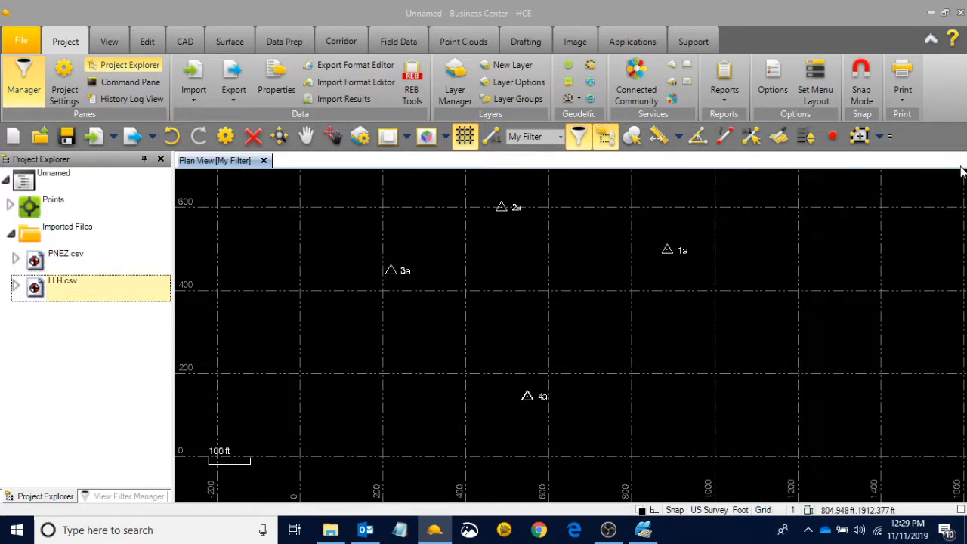
- Start a site calibration and set its vertical calibration method to Vertical shift + incline plane
click(859, 137)
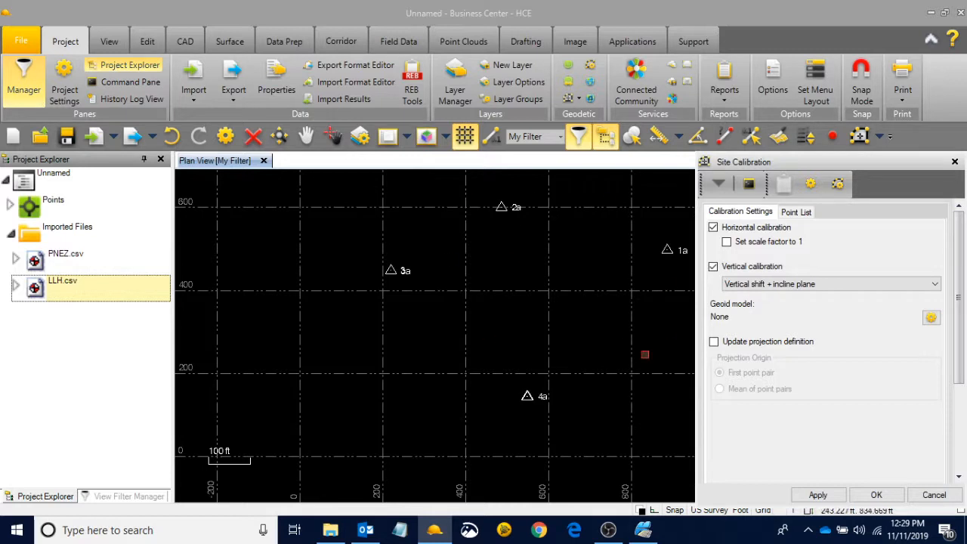
click(760, 285)
click(760, 285)
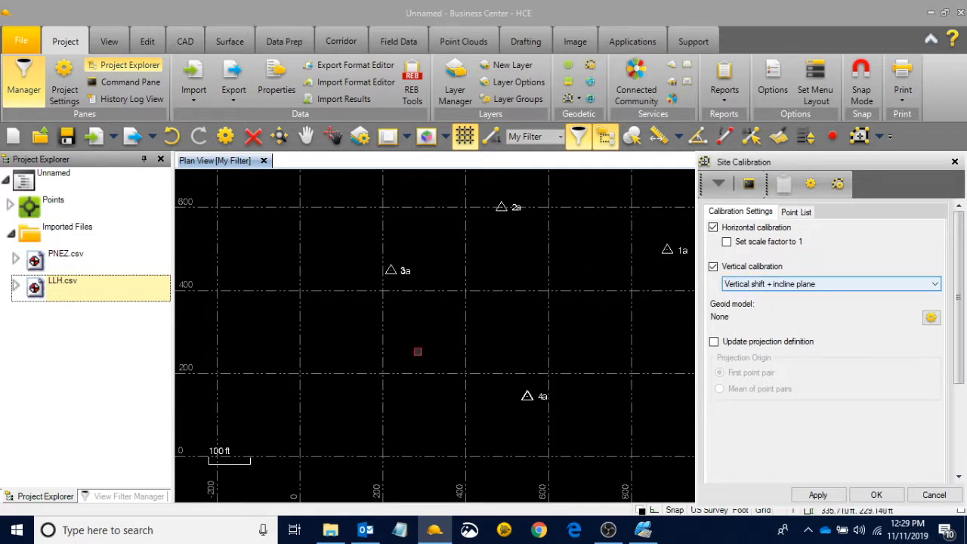
click(800, 284)
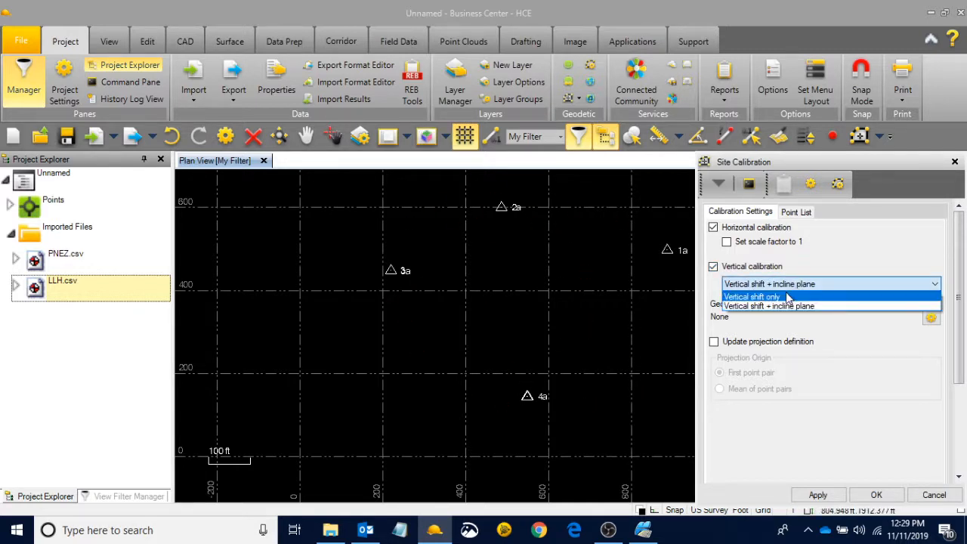
click(786, 298)
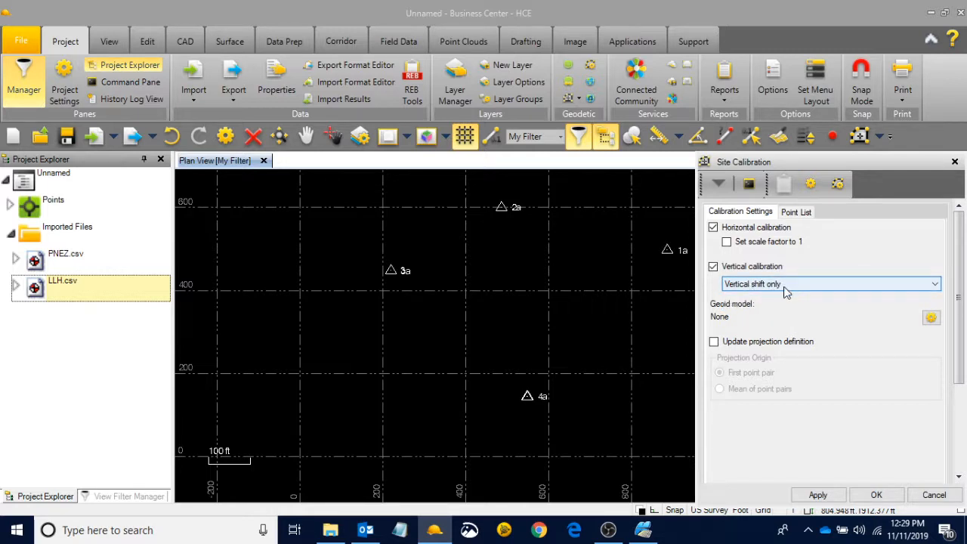
click(777, 283)
click(778, 308)
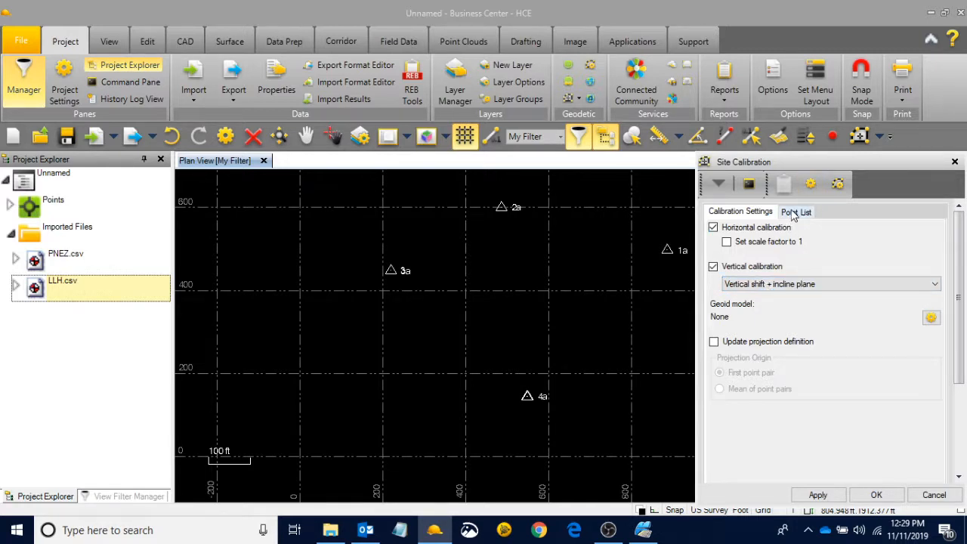
click(785, 284)
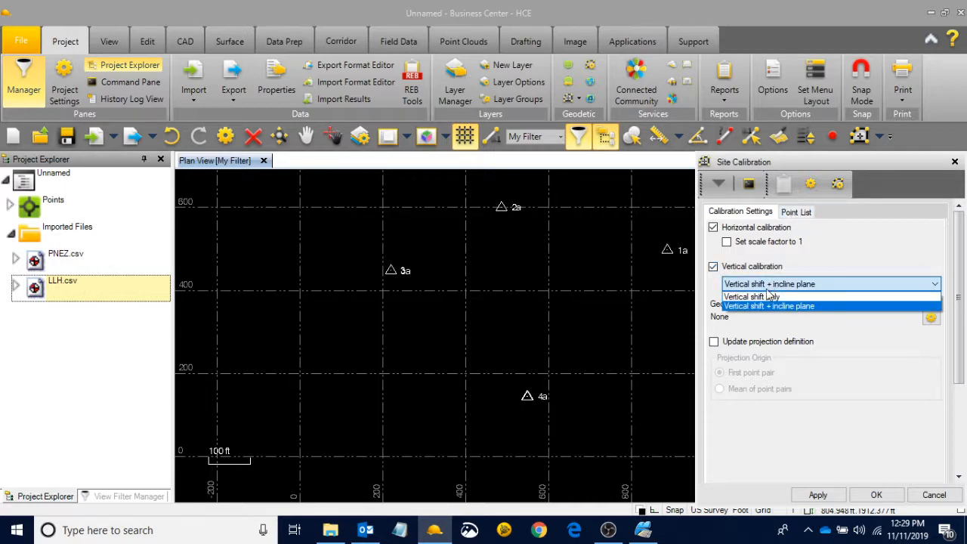
click(767, 305)
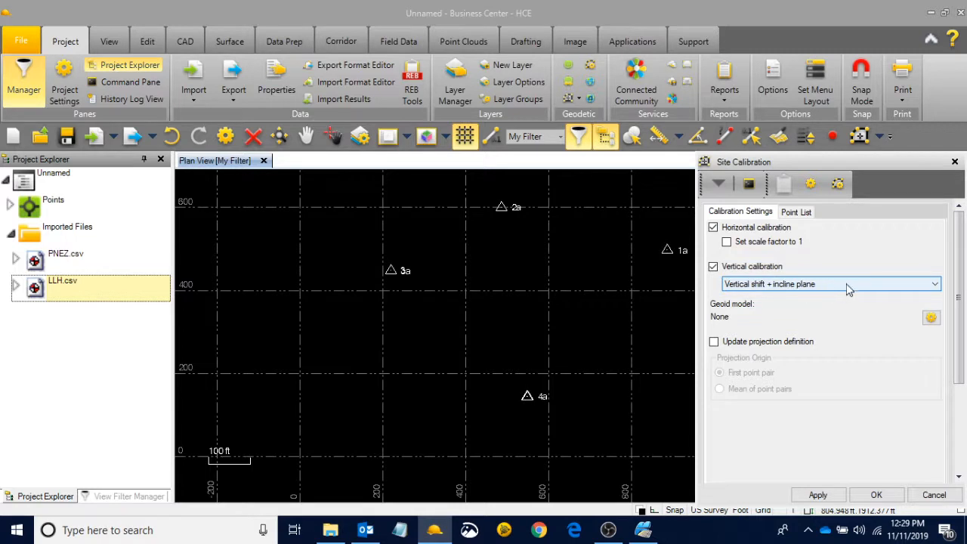
- Pair GNSS points 1a, 2a, 3a and 4a with grid points 1, 2, 3 and 4 in the calibration's point list
click(800, 214)
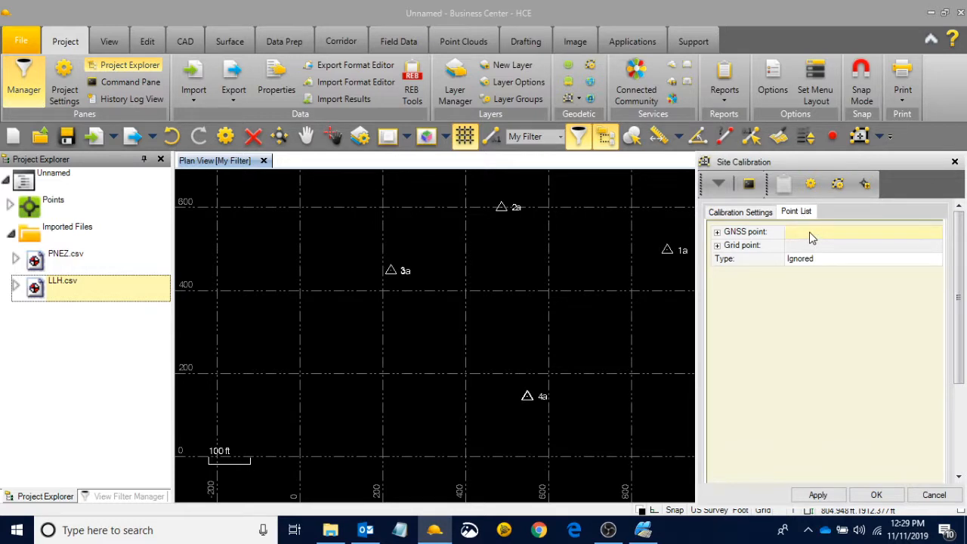
click(810, 232)
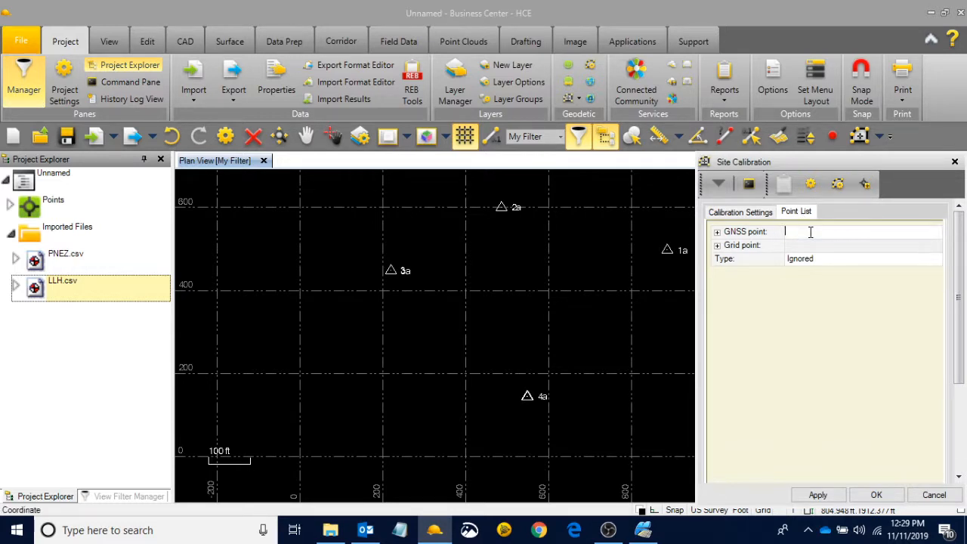
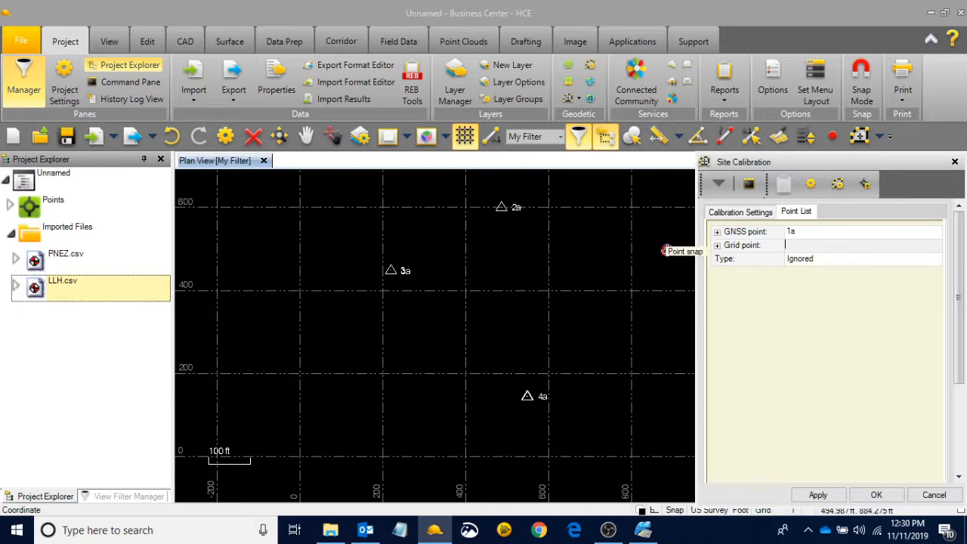
click(664, 250)
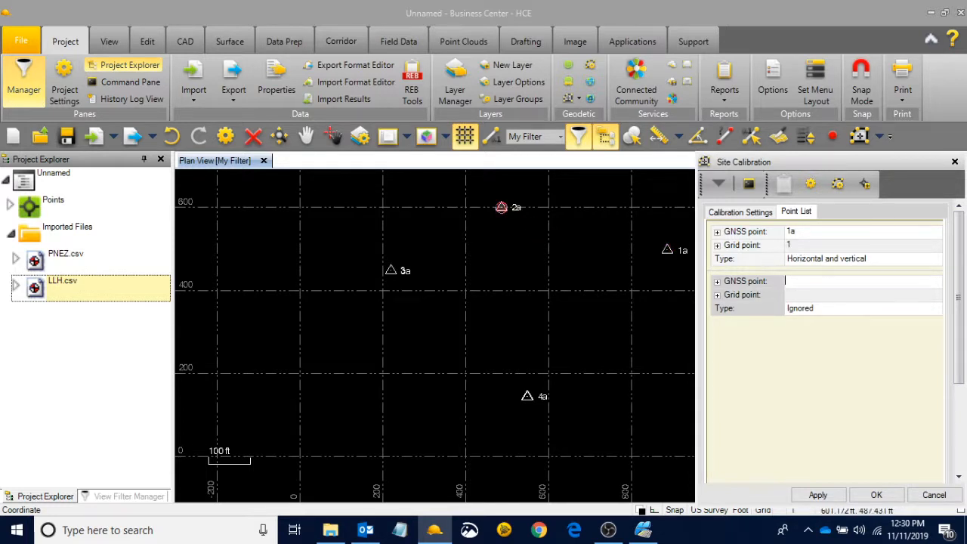
click(501, 207)
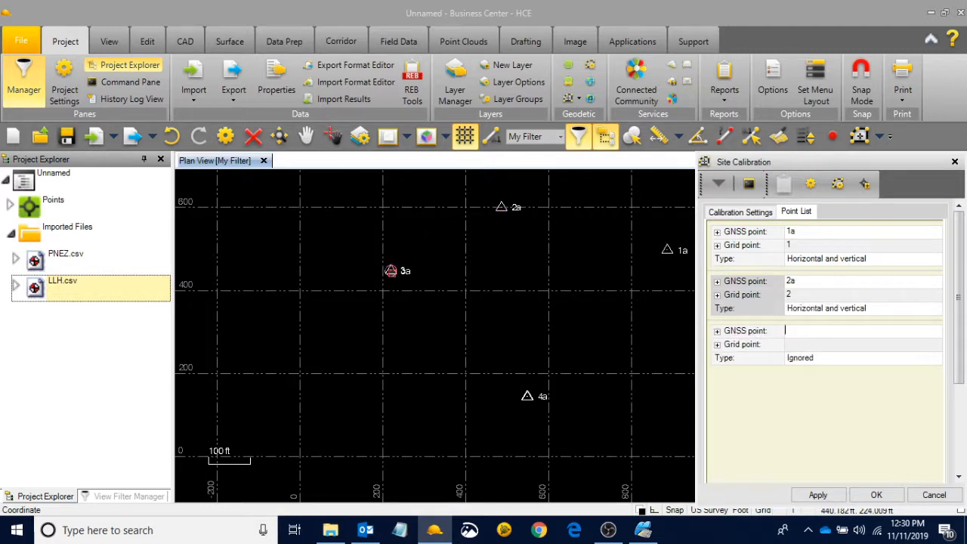
click(391, 270)
click(391, 270)
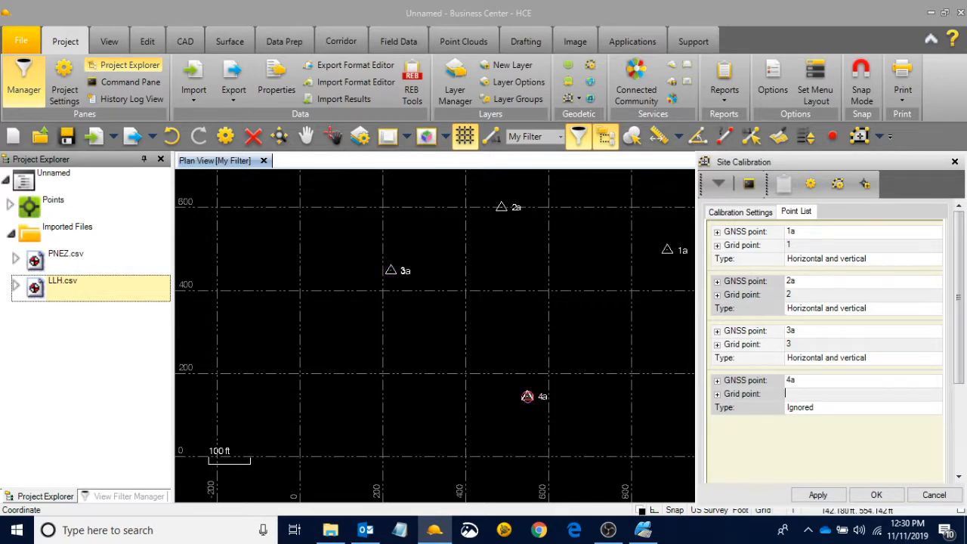
click(527, 396)
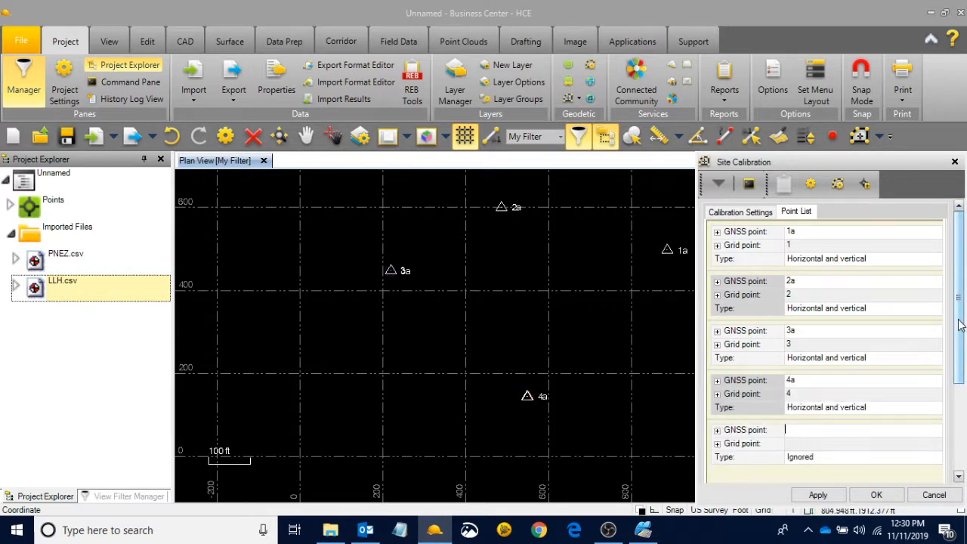
scroll(950, 365, down, 2)
scroll(949, 365, down, 1)
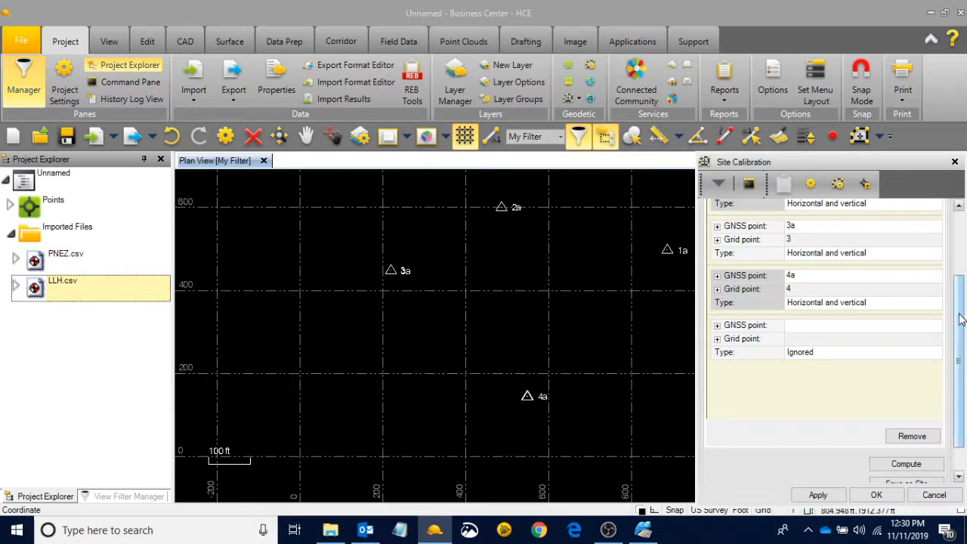
drag(960, 322, 961, 246)
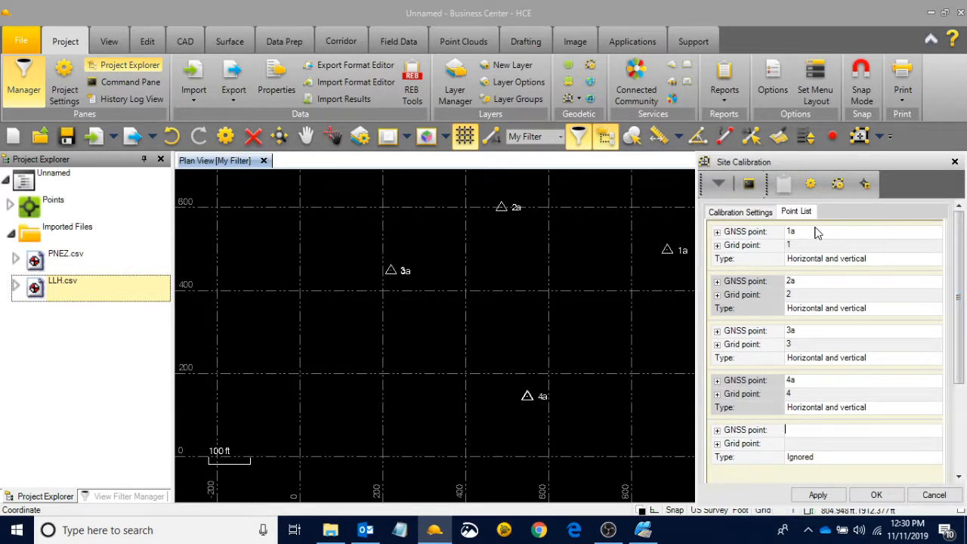
click(832, 259)
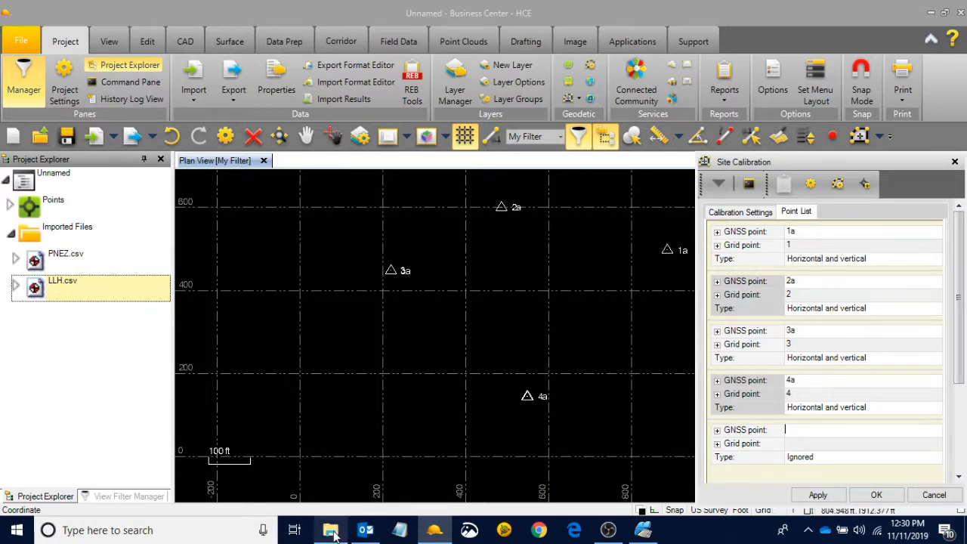
- Switch to 3D Office, compare the horizontal and vertical errors of control points 1 to 4, and return to Business Center - HCE
click(637, 530)
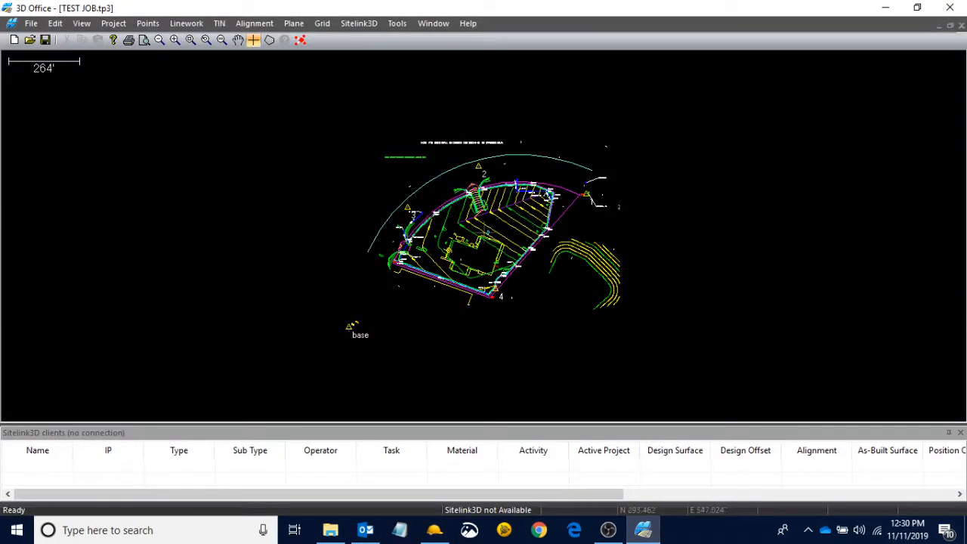
click(113, 23)
click(140, 81)
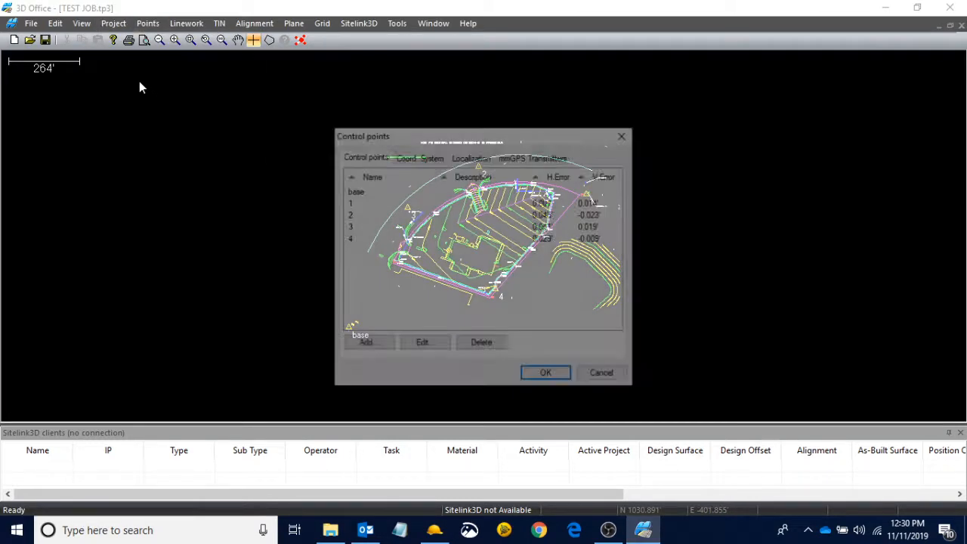
click(460, 202)
click(455, 193)
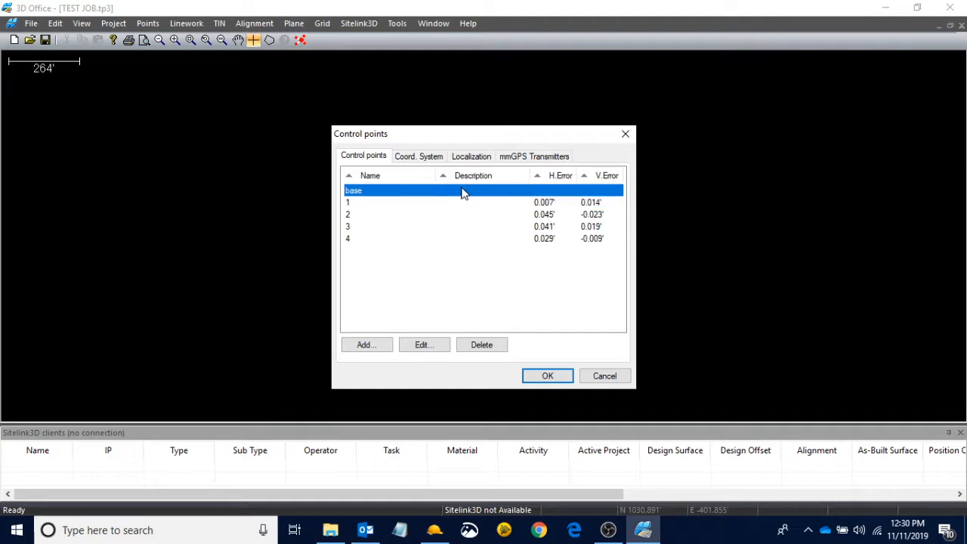
click(502, 204)
click(450, 215)
click(438, 228)
click(438, 239)
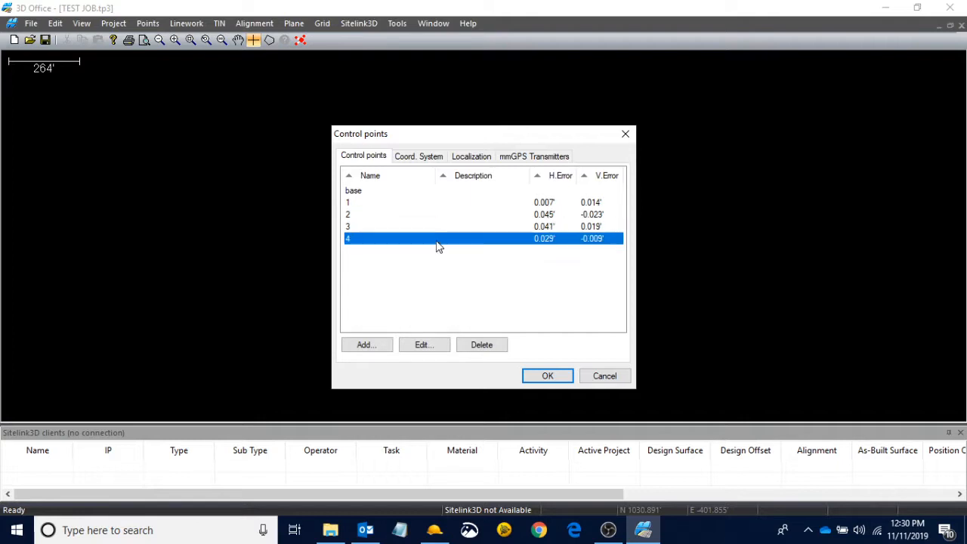
click(549, 202)
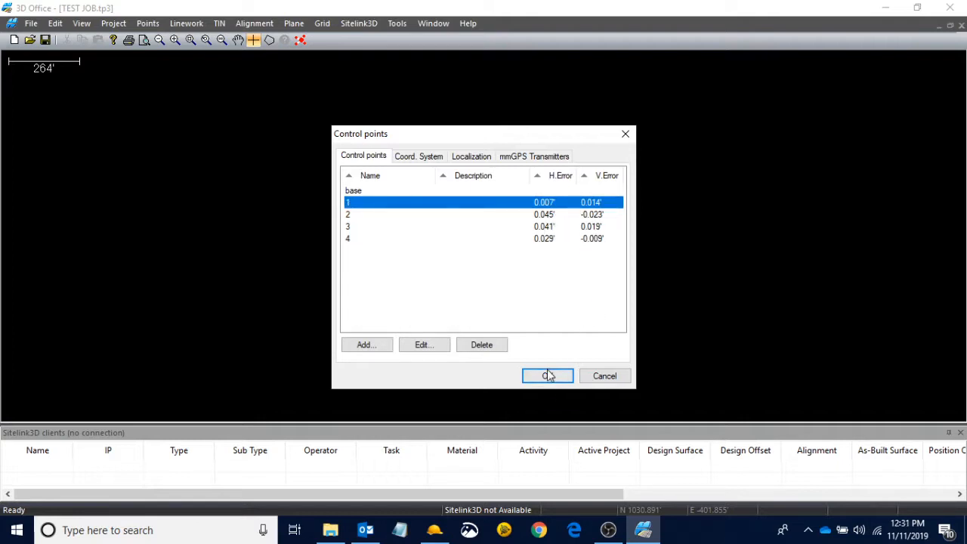
click(448, 533)
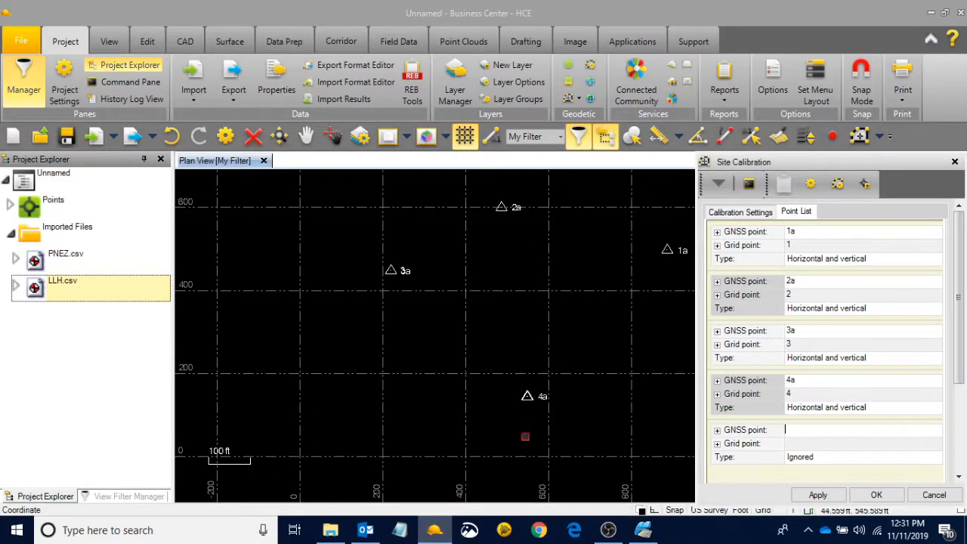
- Try the Horizontal only and Vertical only types on the 1a pair and set it back to Horizontal and vertical
click(823, 261)
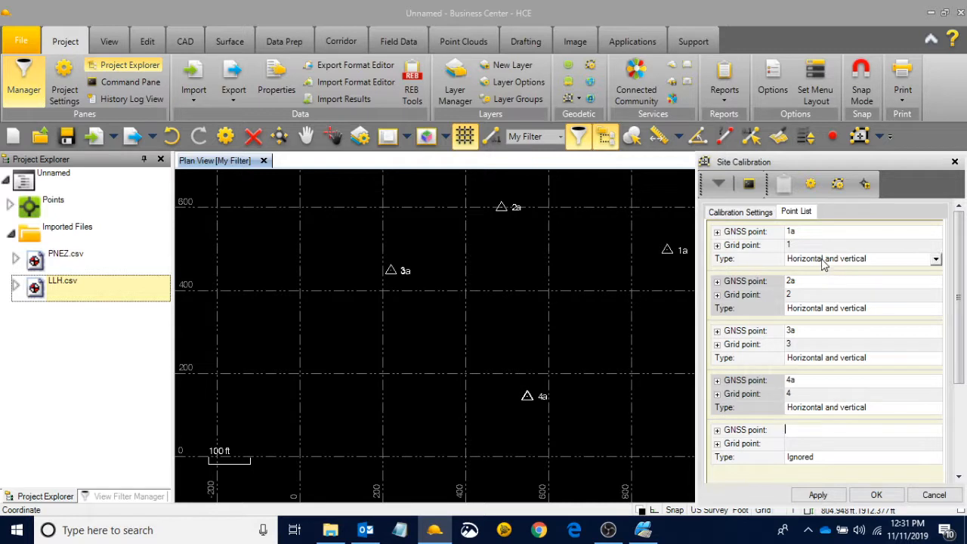
click(823, 261)
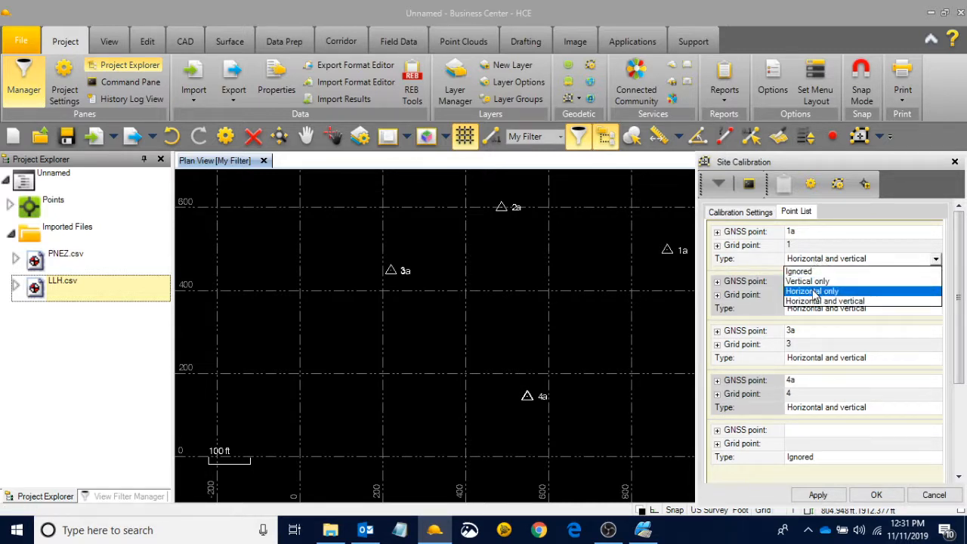
click(815, 291)
click(816, 259)
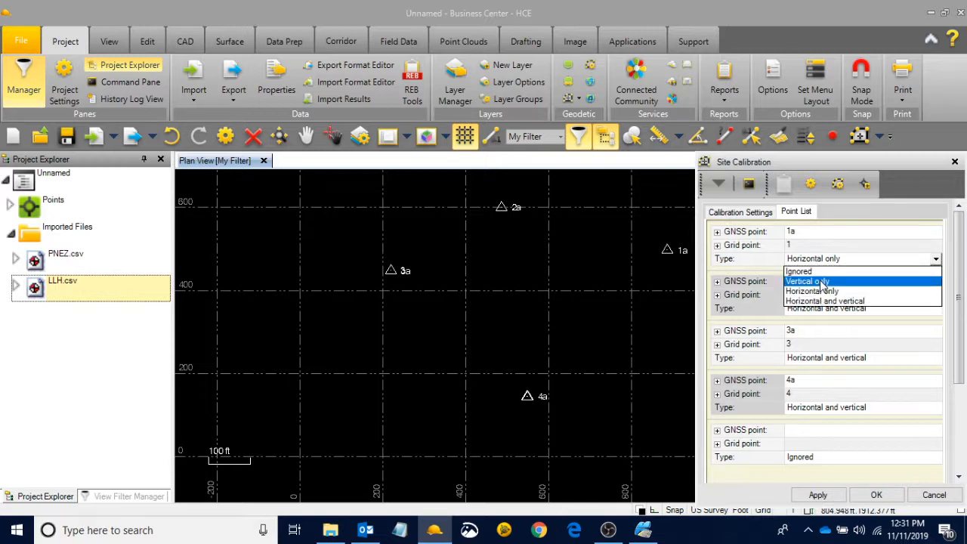
click(820, 280)
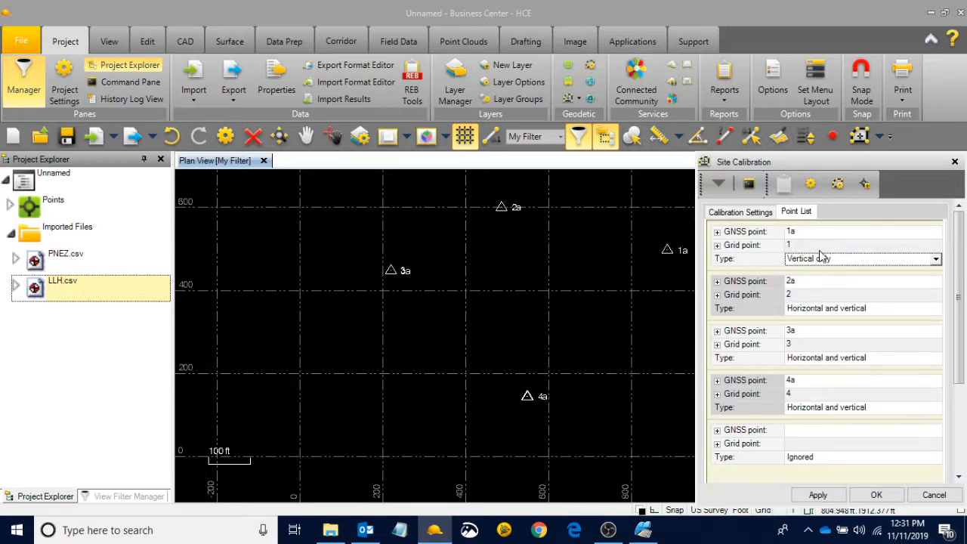
click(823, 259)
click(825, 300)
- Compute the site calibration from the four point pairs
scroll(951, 340, down, 4)
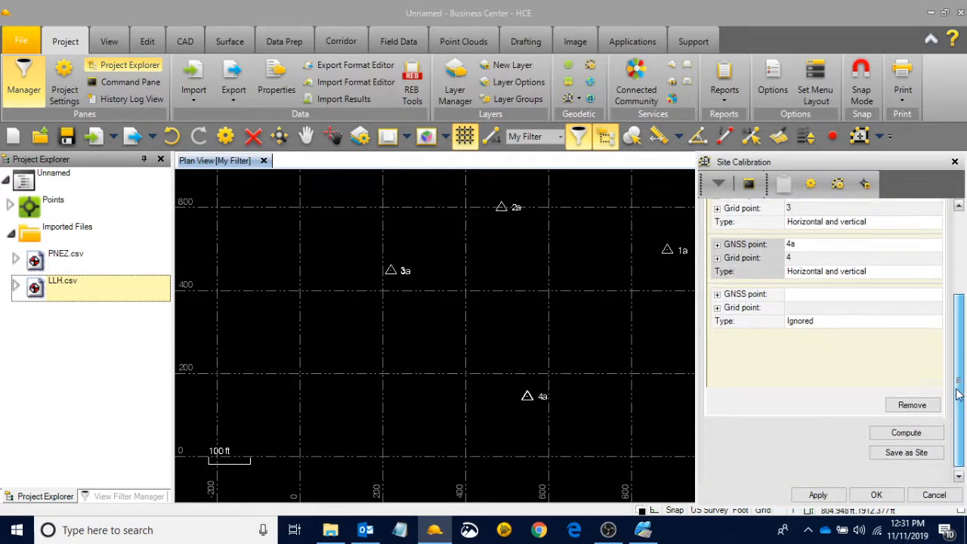
drag(959, 353, 945, 425)
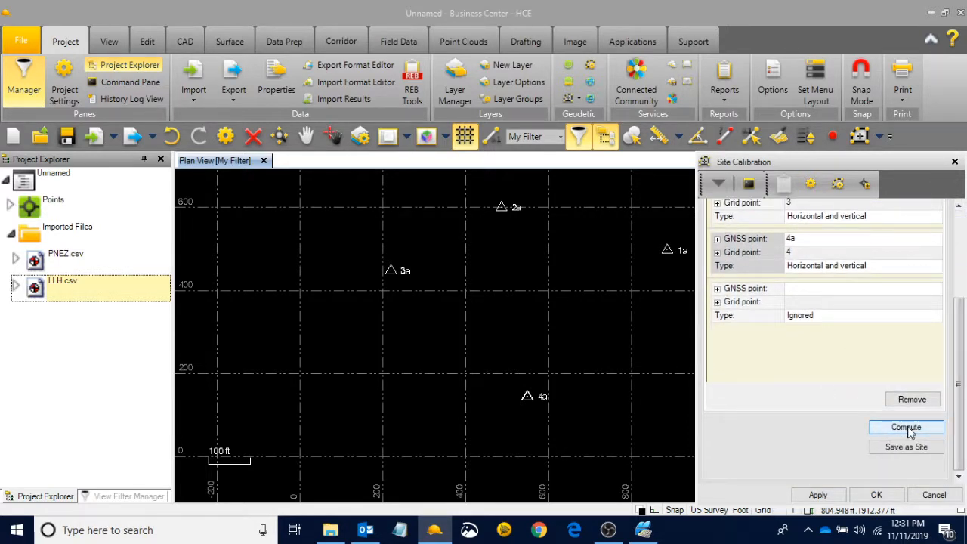
click(909, 427)
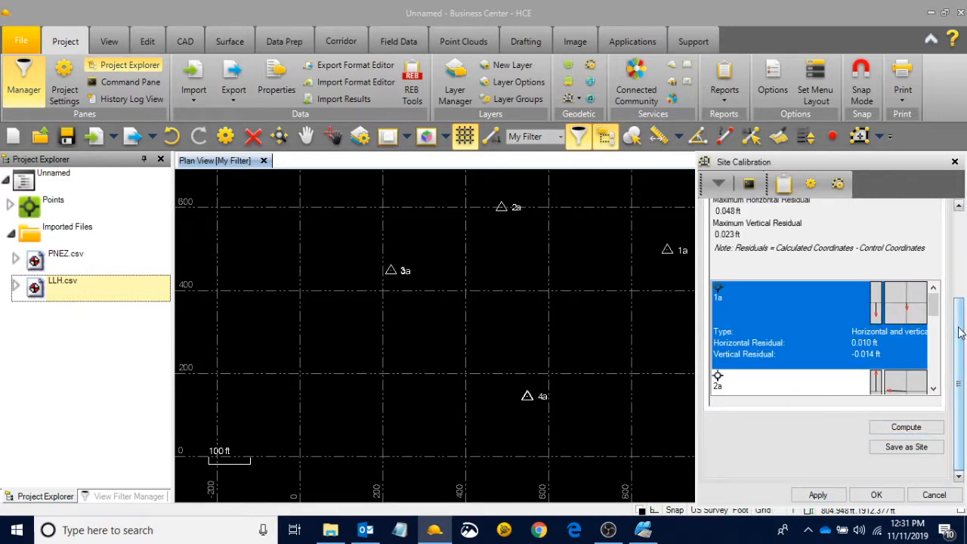
- Review the maximum residuals and the individual residuals of points 1a to 4a, and accept the site calibration
scroll(958, 315, up, 4)
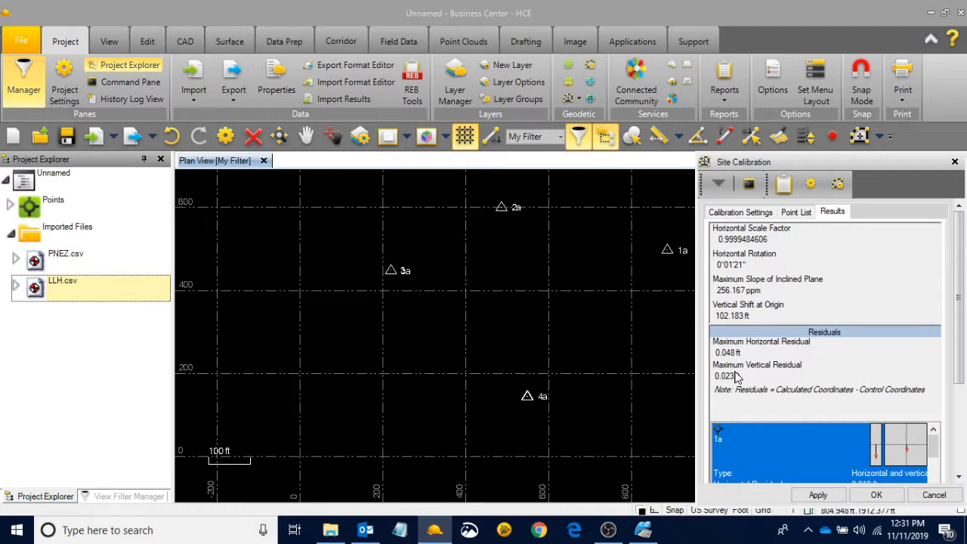
scroll(947, 322, down, 2)
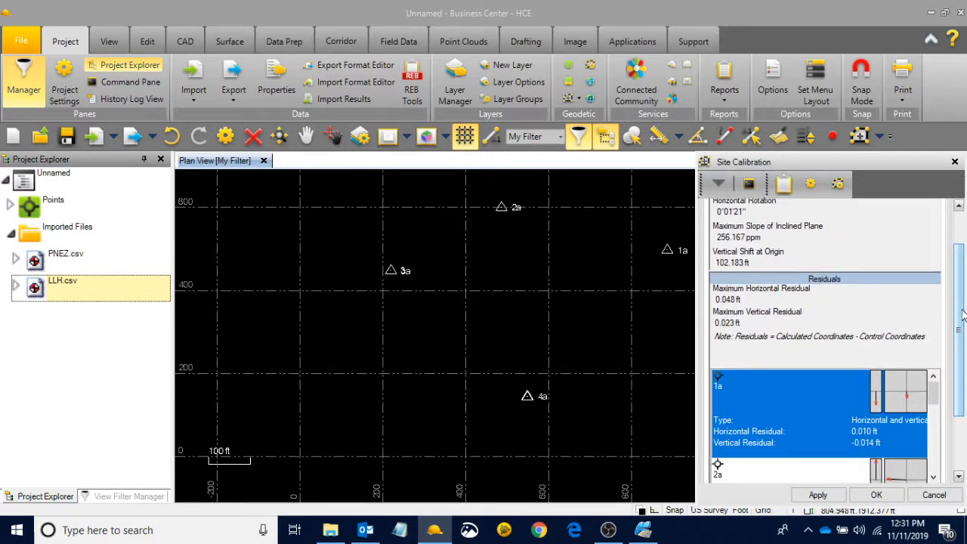
scroll(961, 315, down, 3)
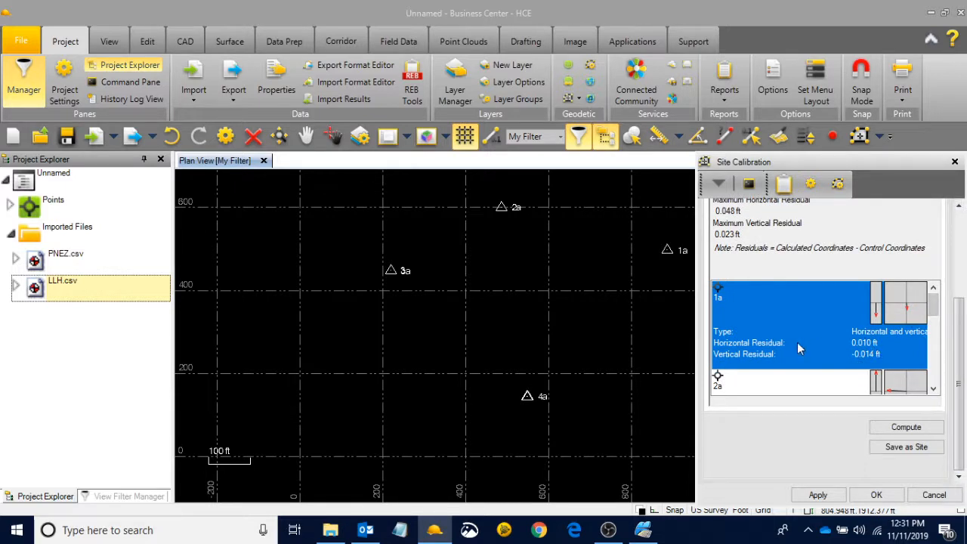
click(934, 388)
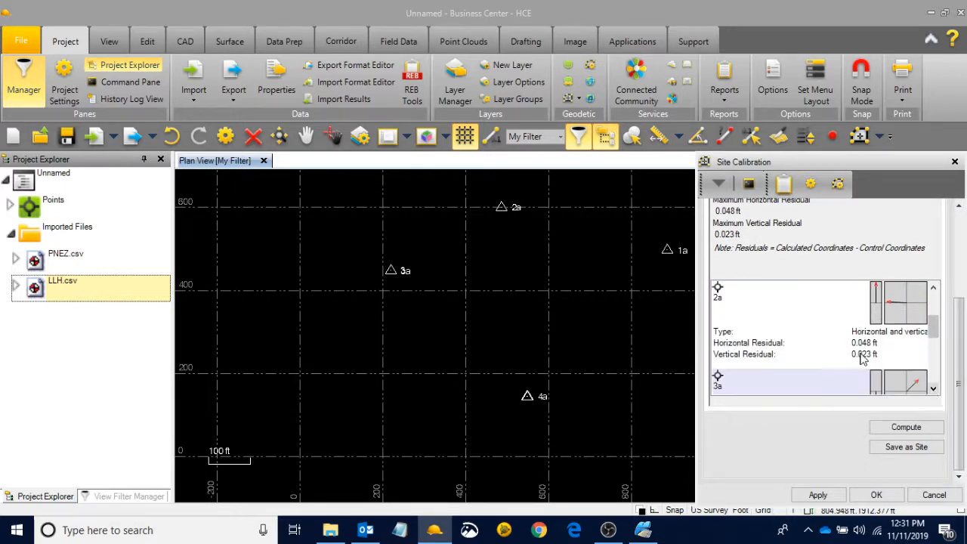
click(934, 350)
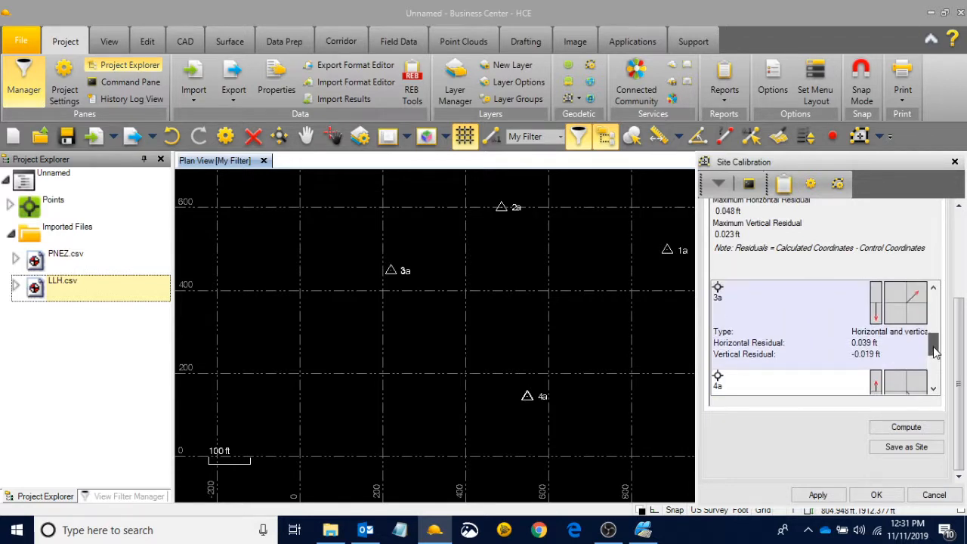
click(934, 366)
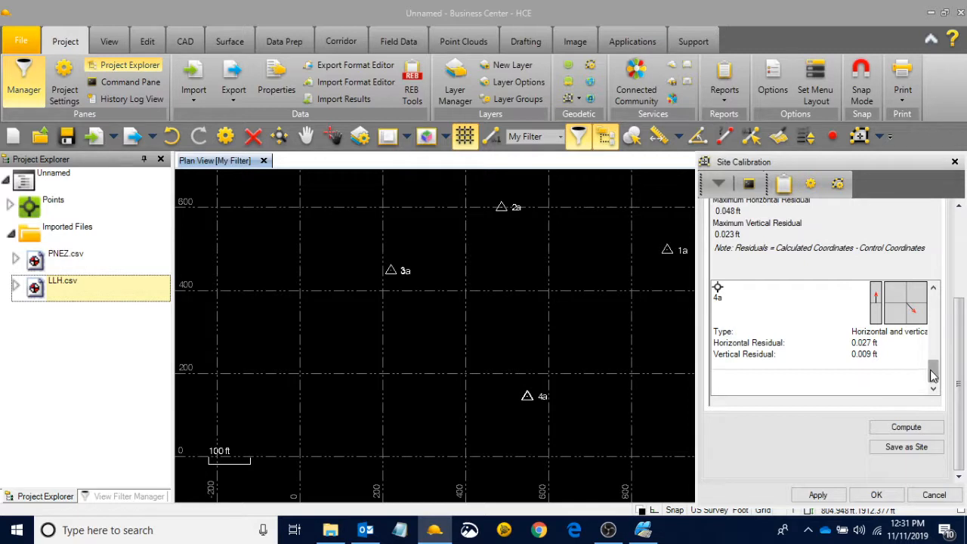
drag(930, 371, 943, 314)
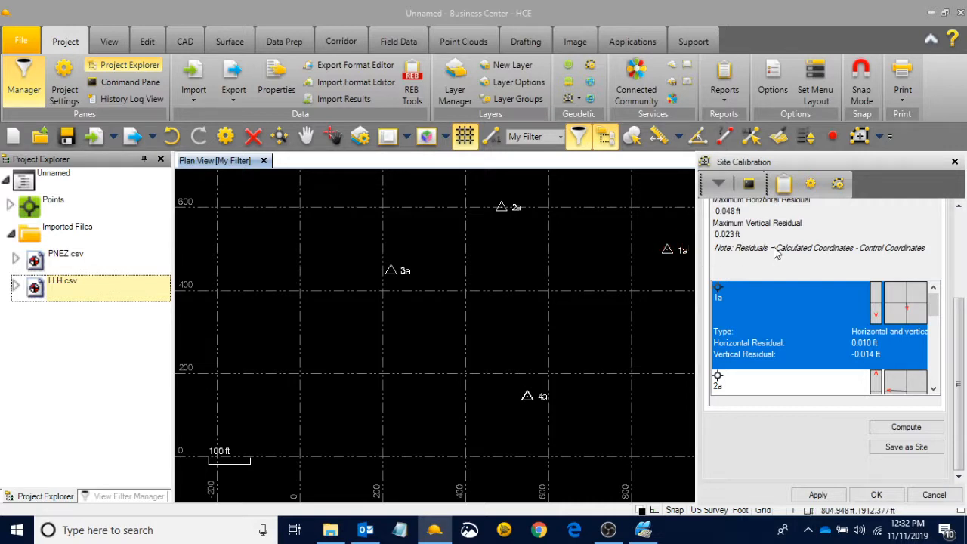
click(876, 496)
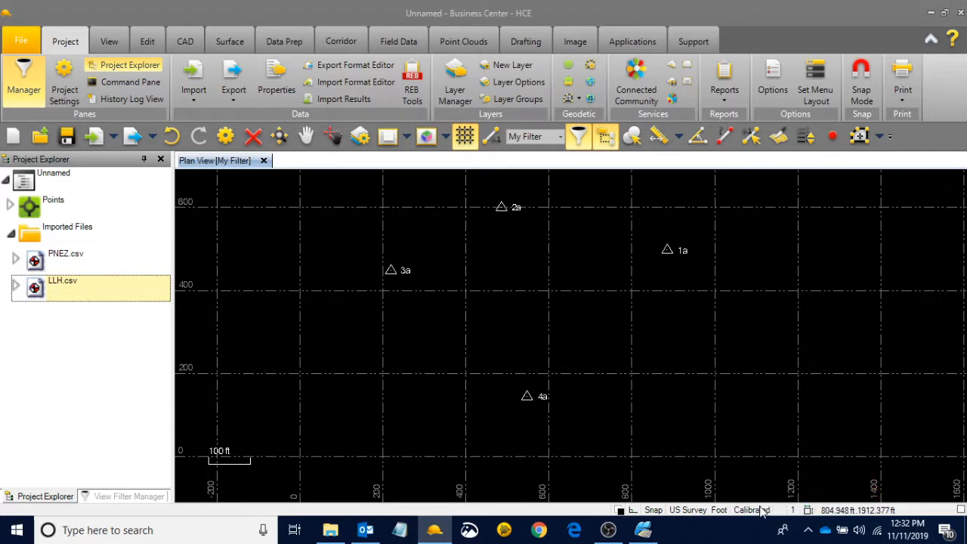
- Import Surface.dwg from the Topcon Files folder into the calibrated project and minimize the folder window
click(330, 530)
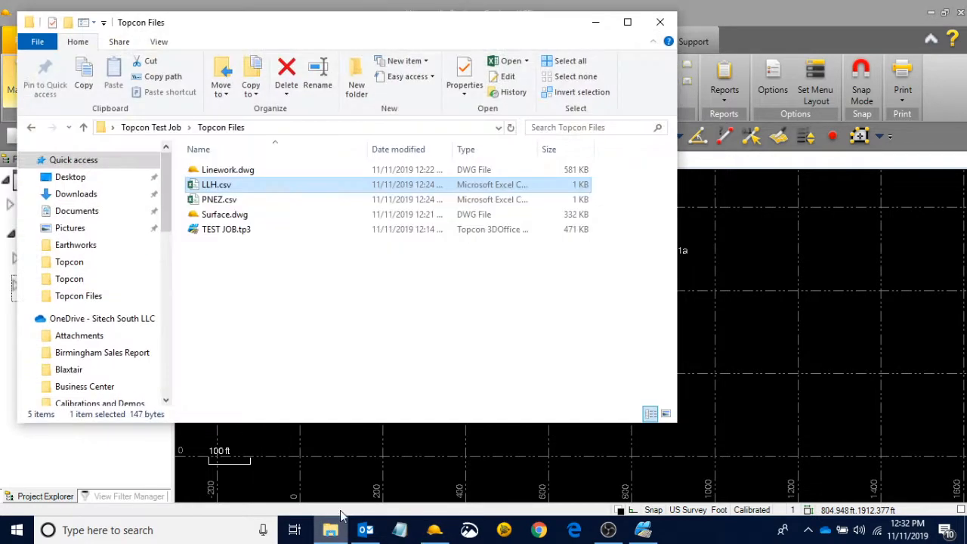
click(467, 219)
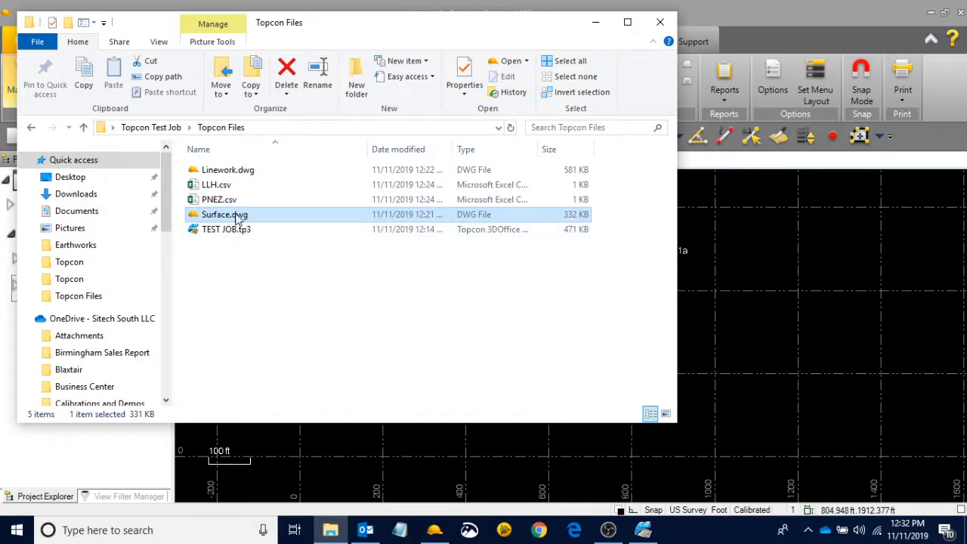
mouse_move(244, 220)
mouse_down()
mouse_move(512, 227)
mouse_move(481, 211)
mouse_move(699, 262)
mouse_up()
click(594, 26)
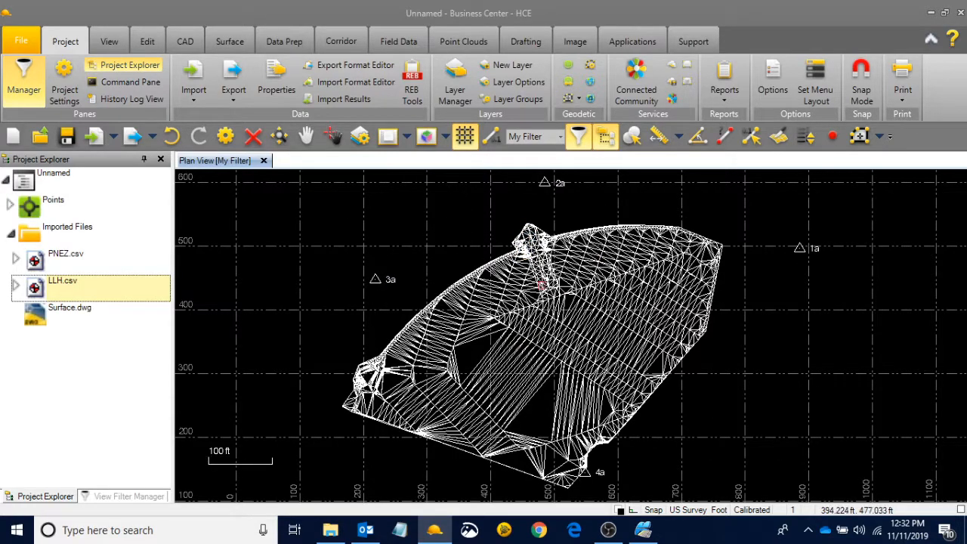
click(543, 287)
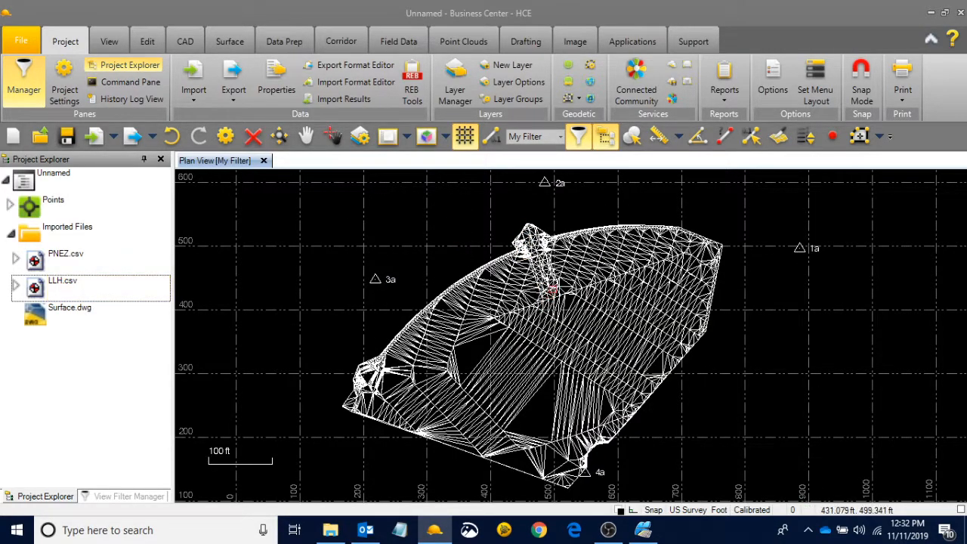
- List the project's layers and toggle the Points and 3D GPS ROUGH SURF1 layers off and on to check what each contains
scroll(478, 339, down, 1)
scroll(478, 339, up, 1)
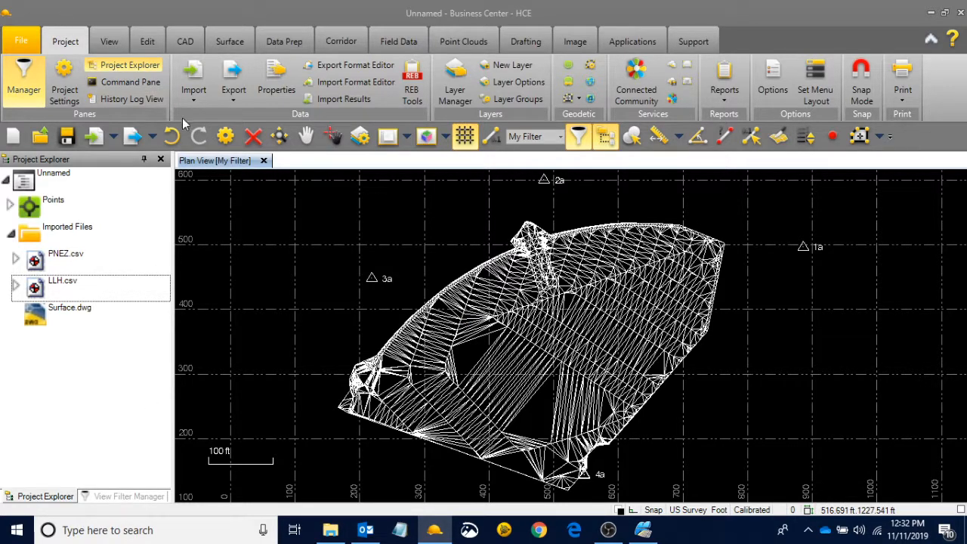
click(25, 85)
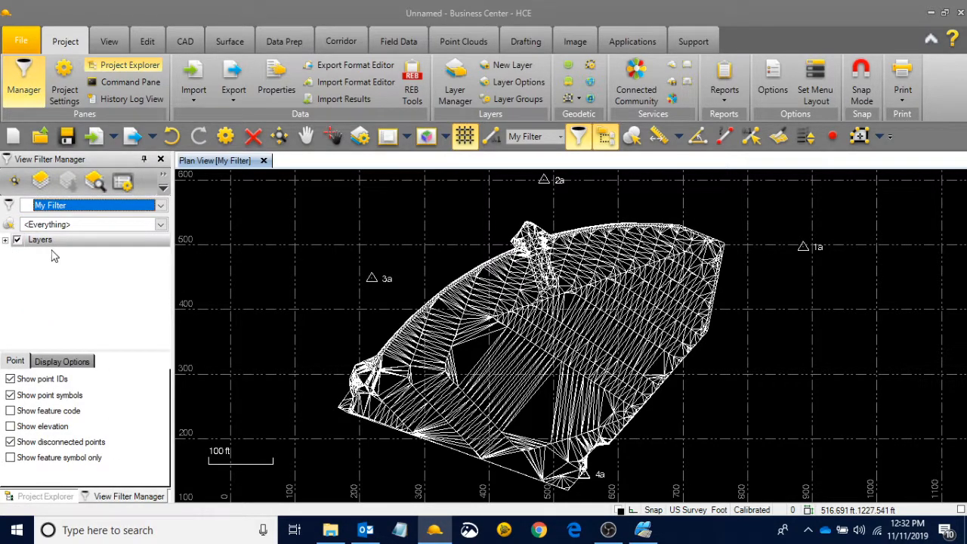
click(5, 240)
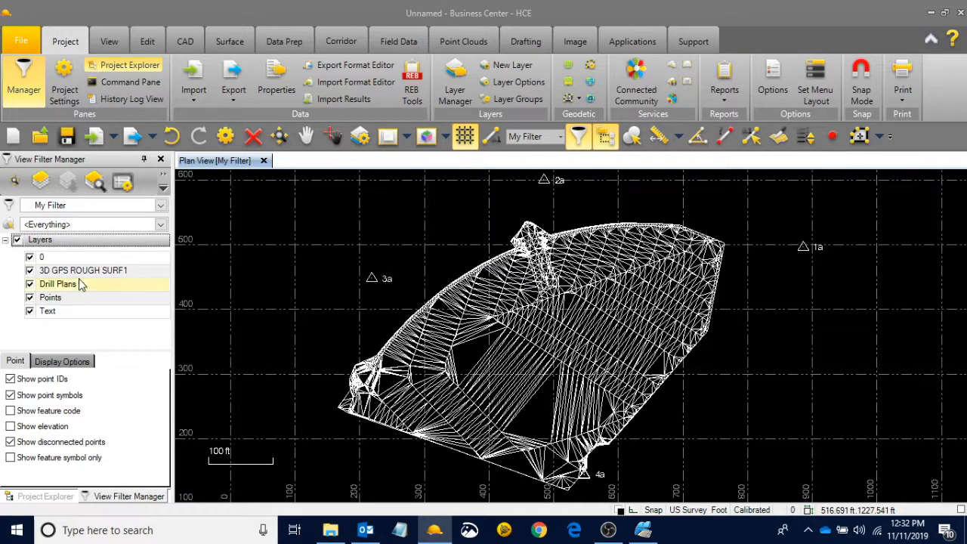
click(31, 298)
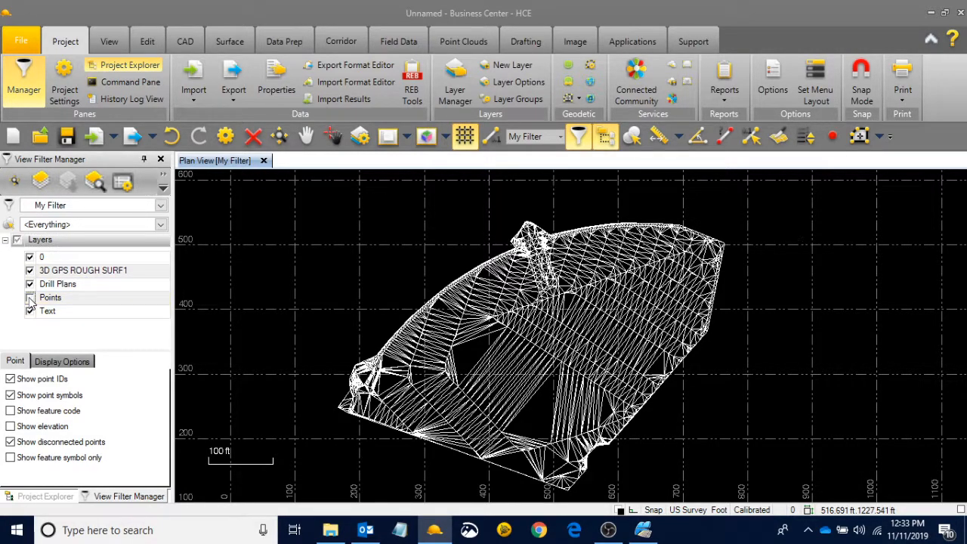
click(30, 298)
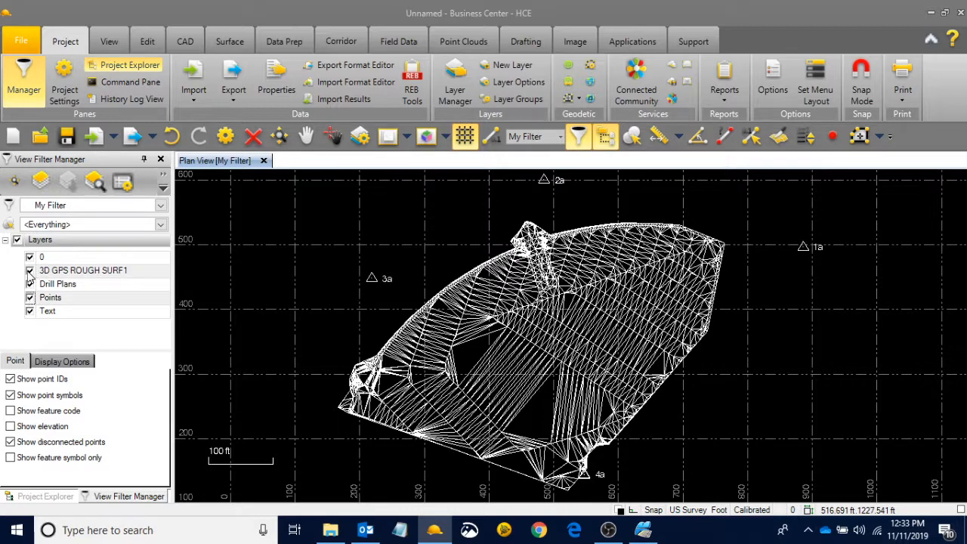
click(31, 270)
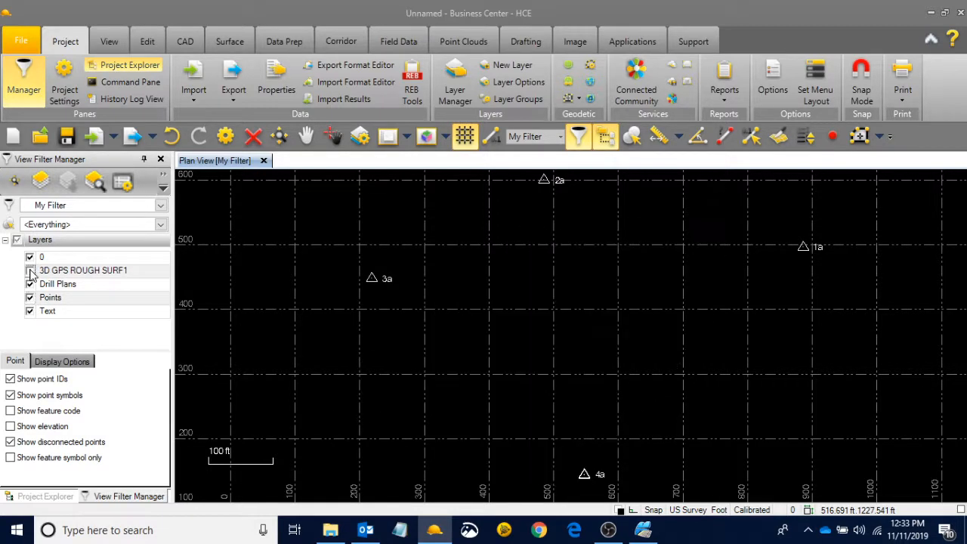
click(30, 271)
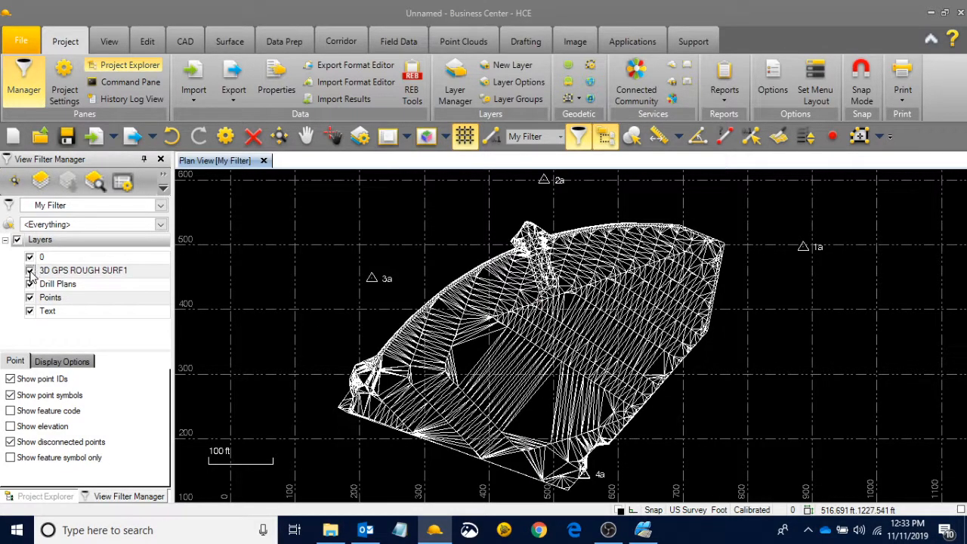
- Hide the Points layer and select all the remaining surface linework in the plan view
click(30, 299)
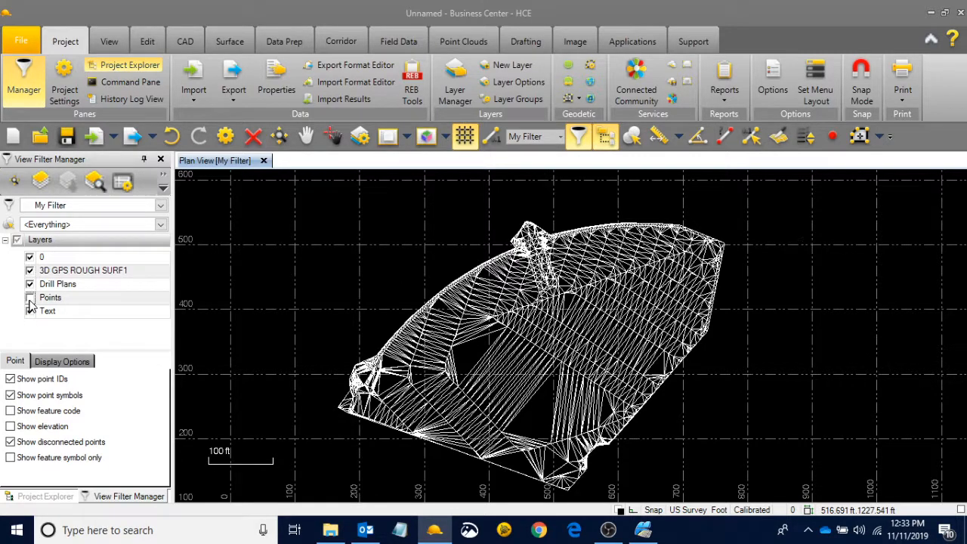
drag(247, 184, 828, 501)
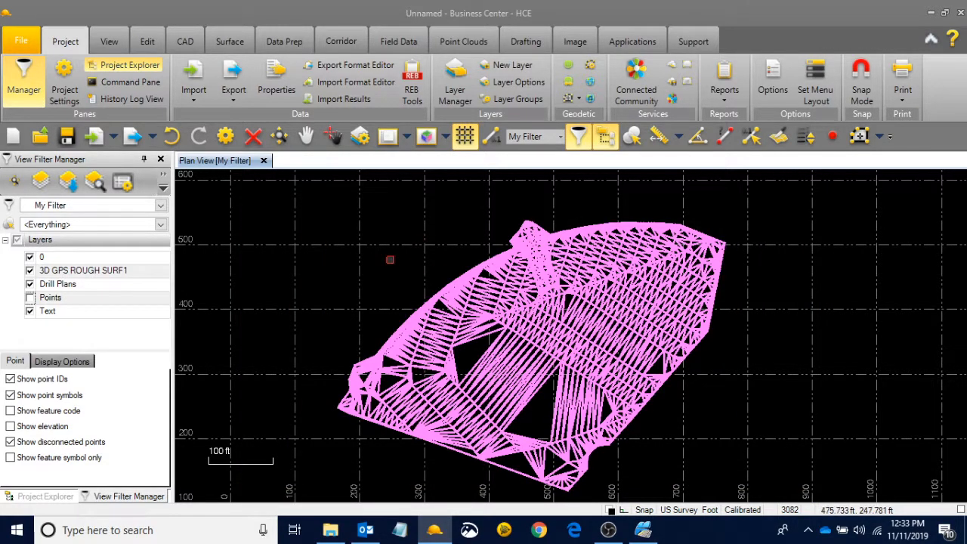
key(Escape)
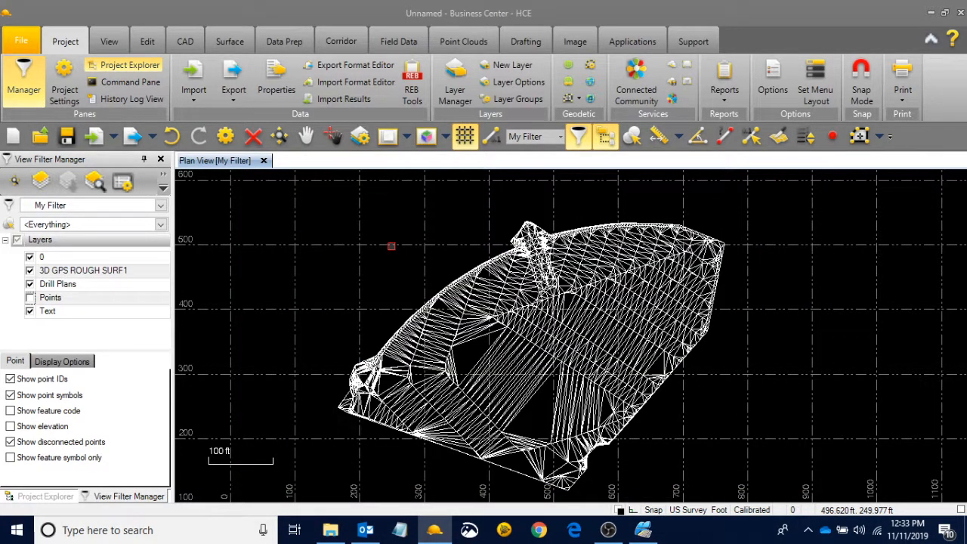
key(ctrl+a)
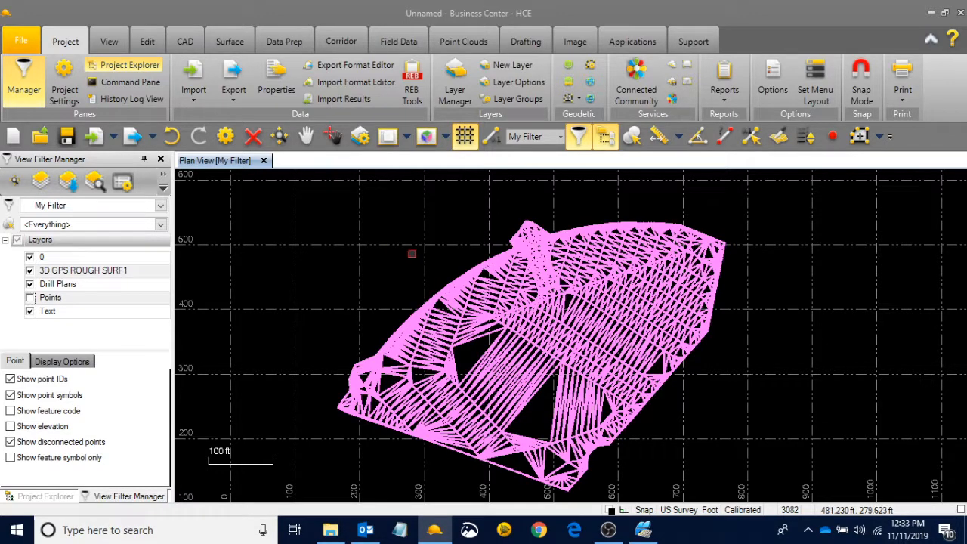
scroll(489, 287, down, 2)
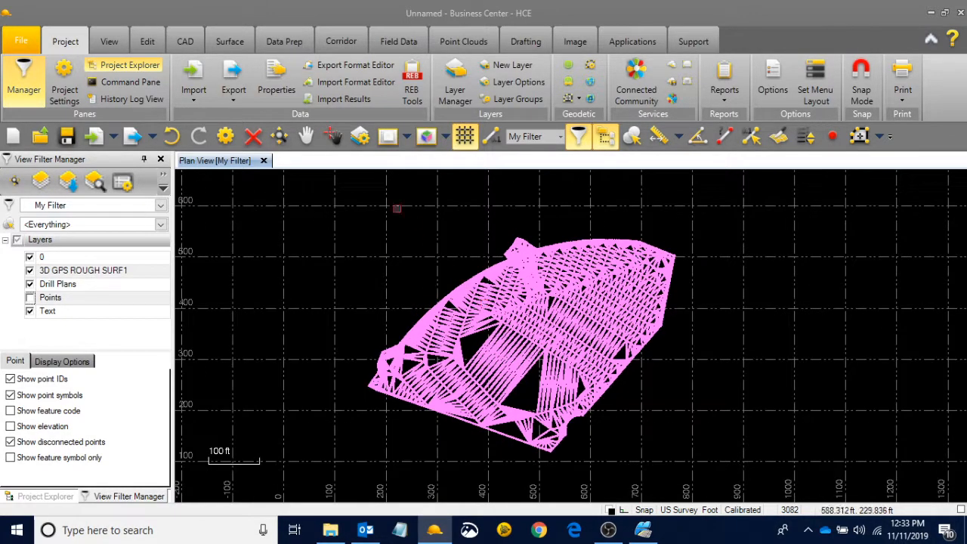
- Create a surface named Grading Surface from all the selected linework, leaving it unclassified and gray
click(233, 42)
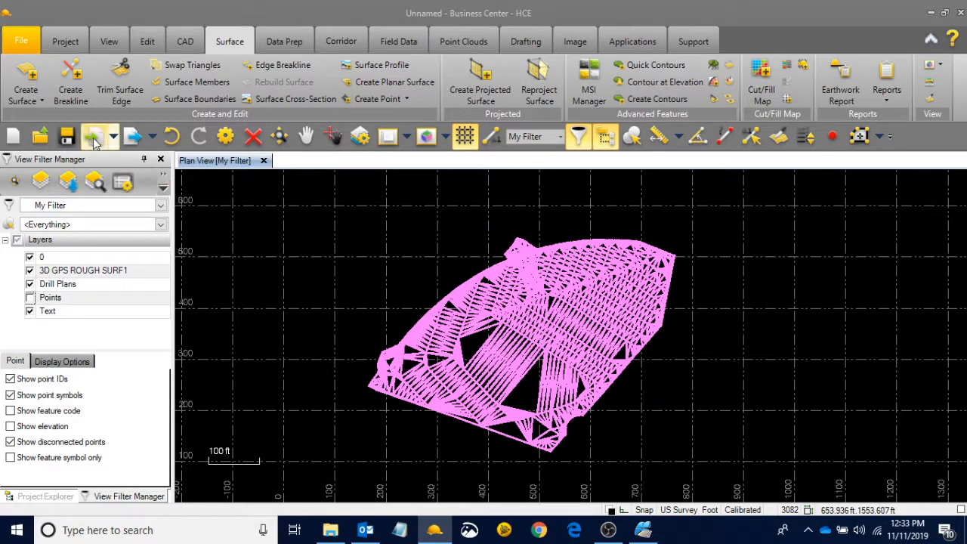
double_click(230, 43)
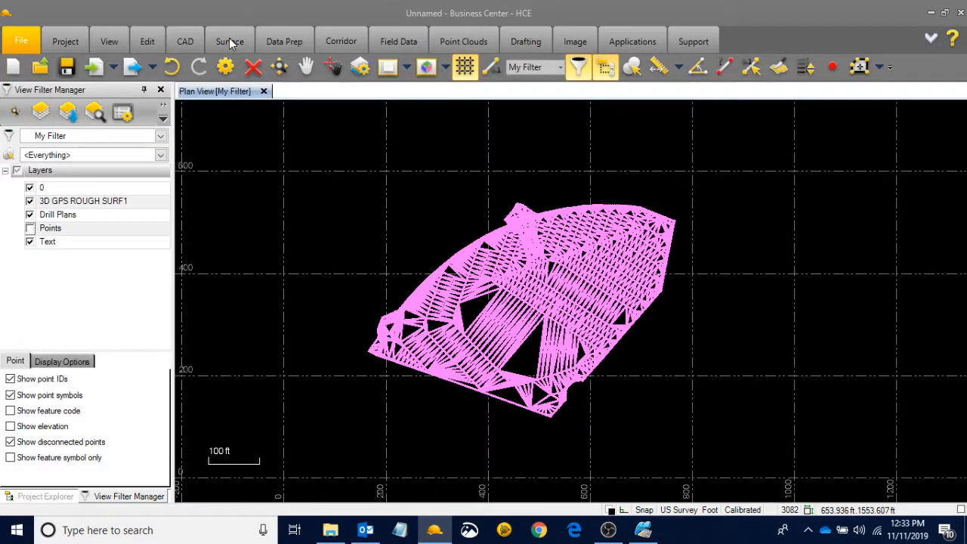
click(230, 43)
double_click(230, 43)
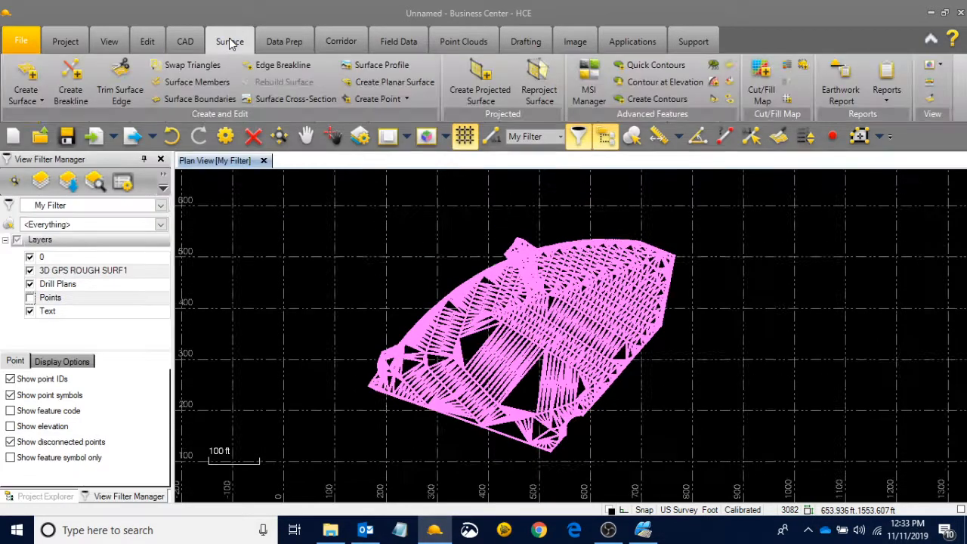
click(30, 72)
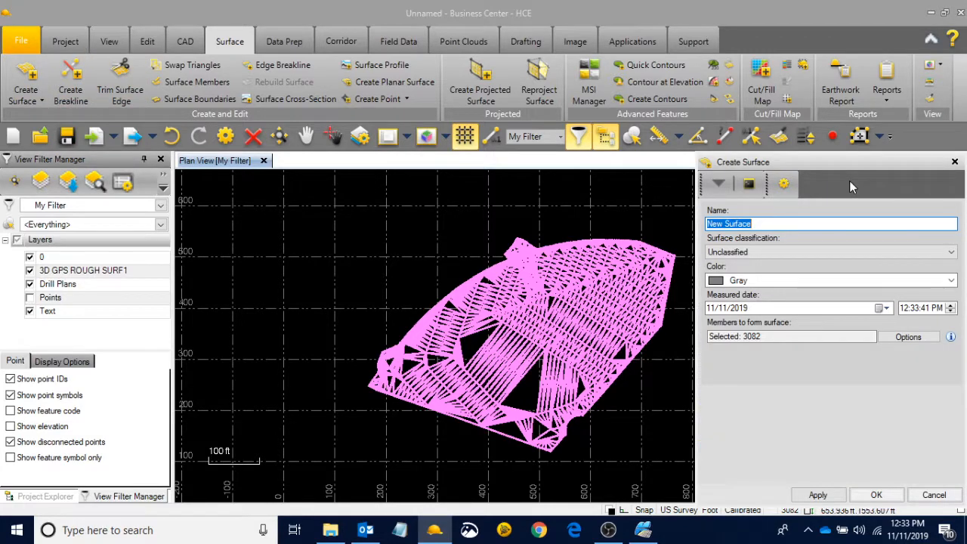
text(Grading)
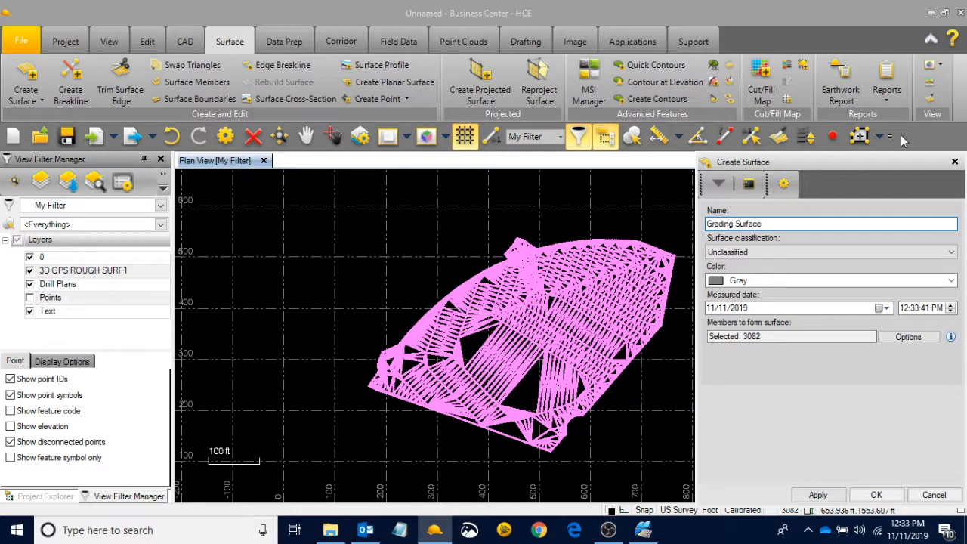
click(779, 337)
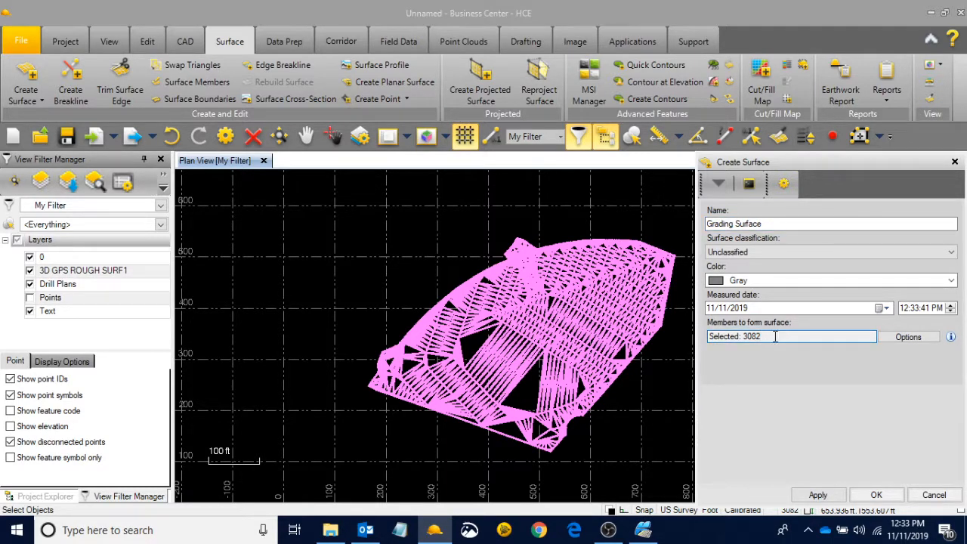
key(Escape)
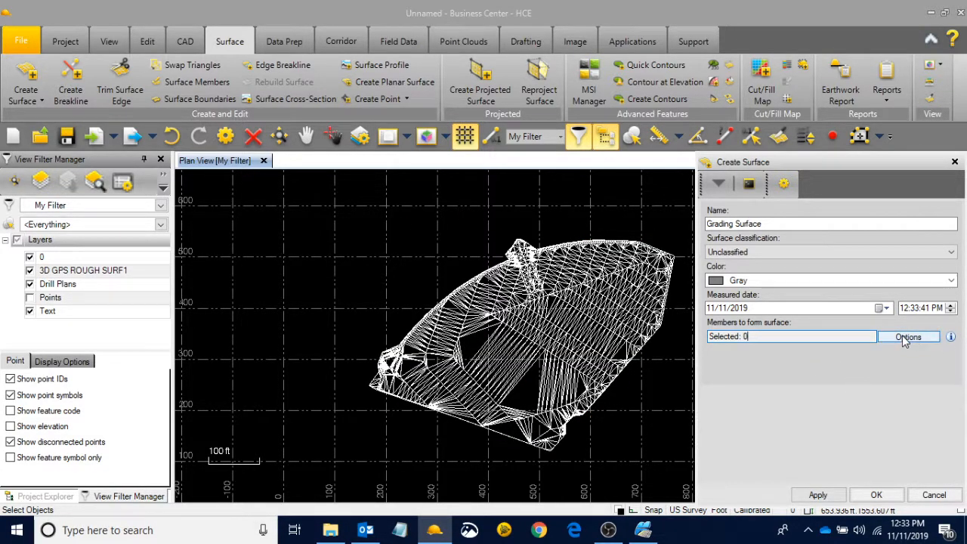
key(ctrl+a)
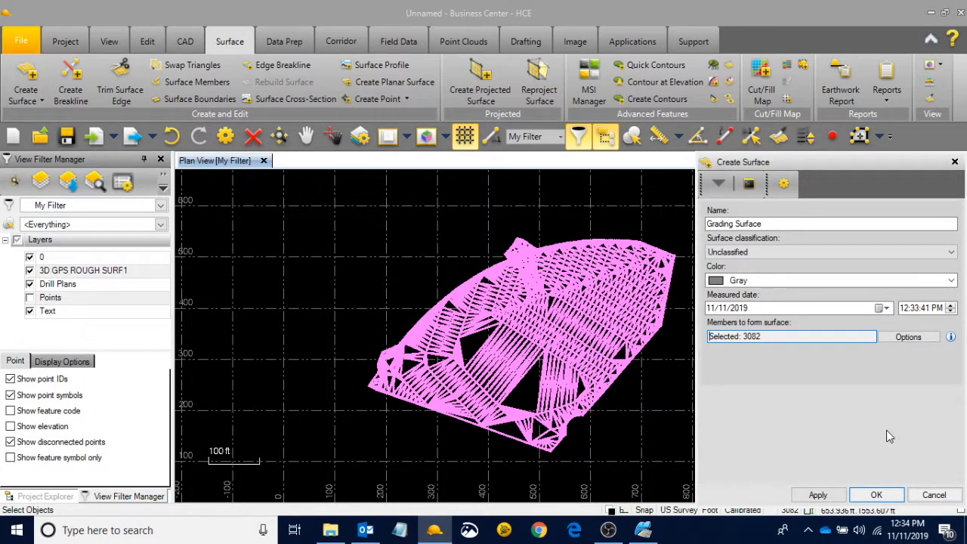
click(876, 495)
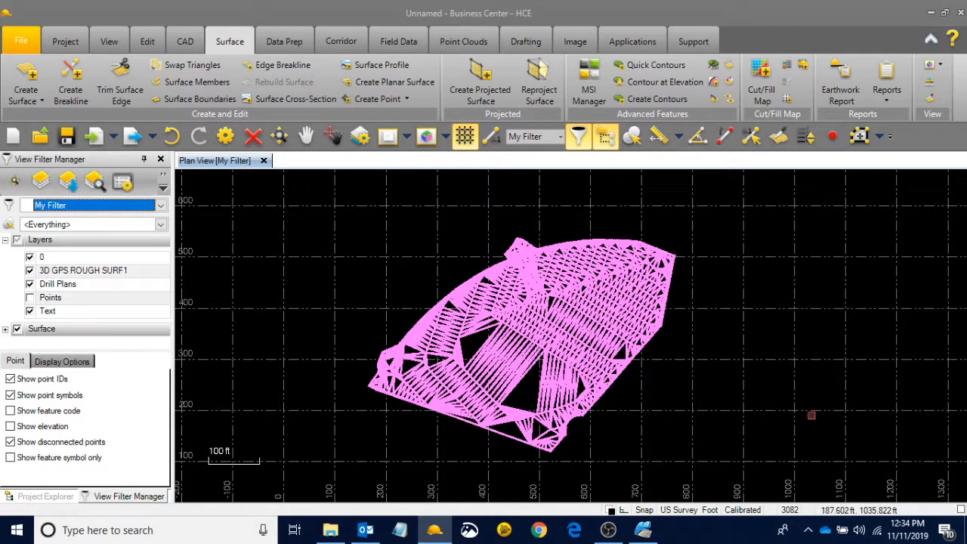
- List the project's surfaces, clear the selection and hide the 3D GPS ROUGH SURF1 layer to display Grading Surface alone
click(5, 329)
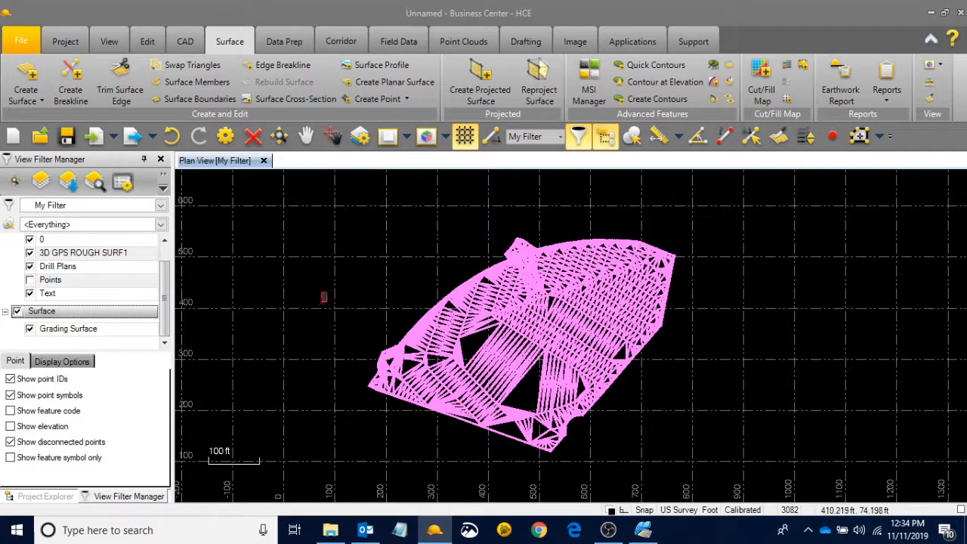
click(321, 304)
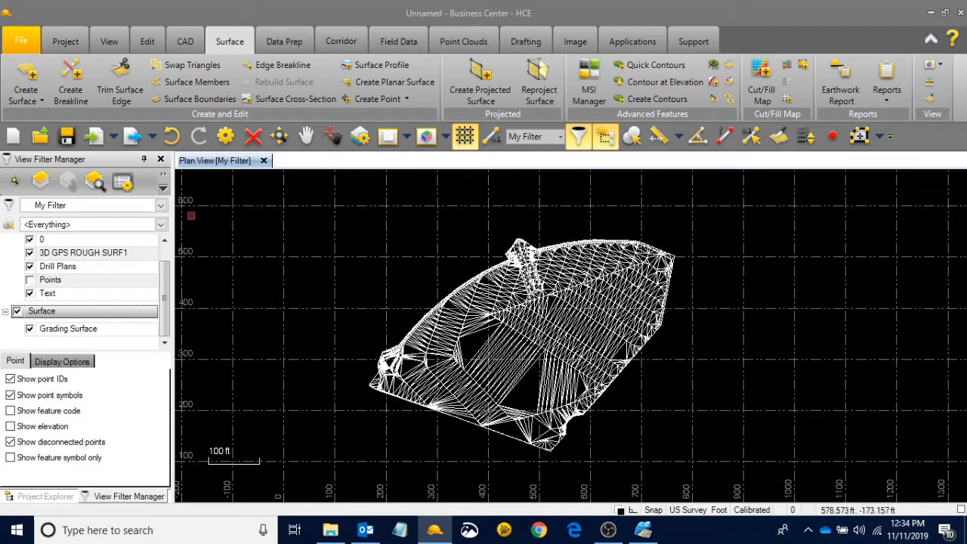
click(29, 253)
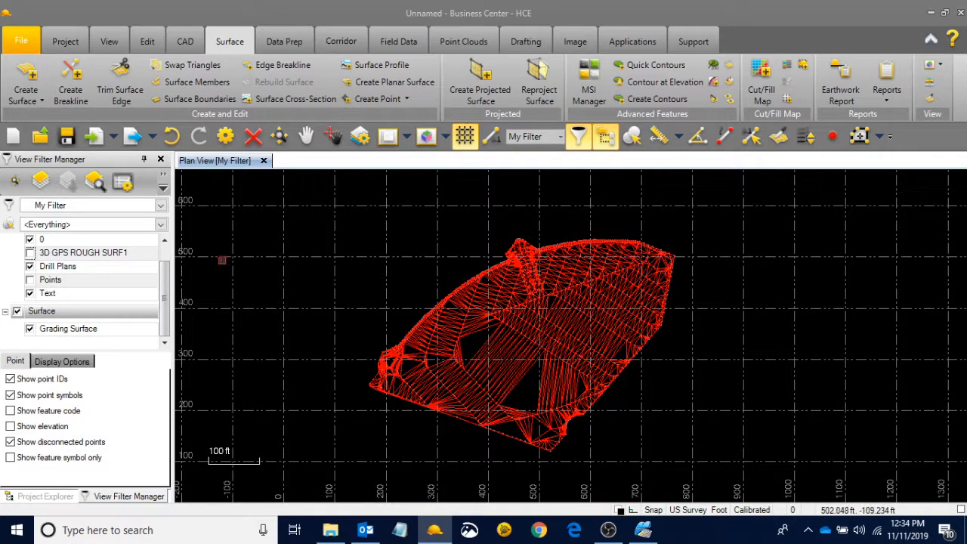
- Inspect surface elevation and slope with the Coordinates read-out, displaying first only the 3D GPS ROUGH SURF1 layer and then only Grading Surface
click(30, 328)
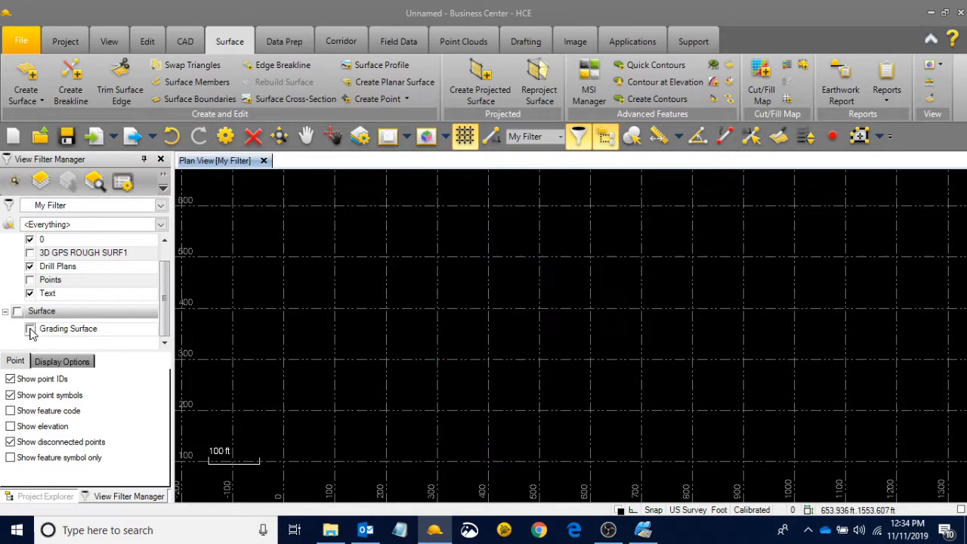
click(30, 252)
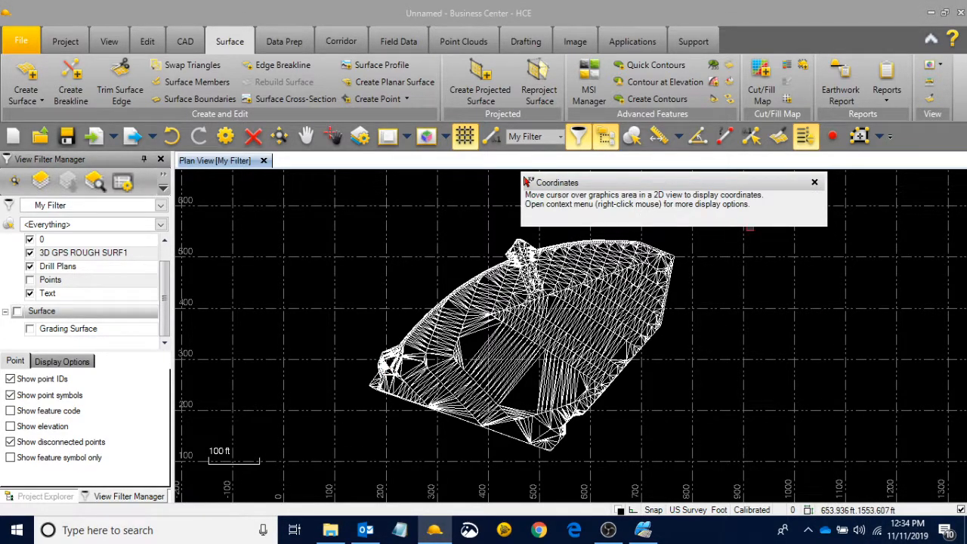
click(66, 329)
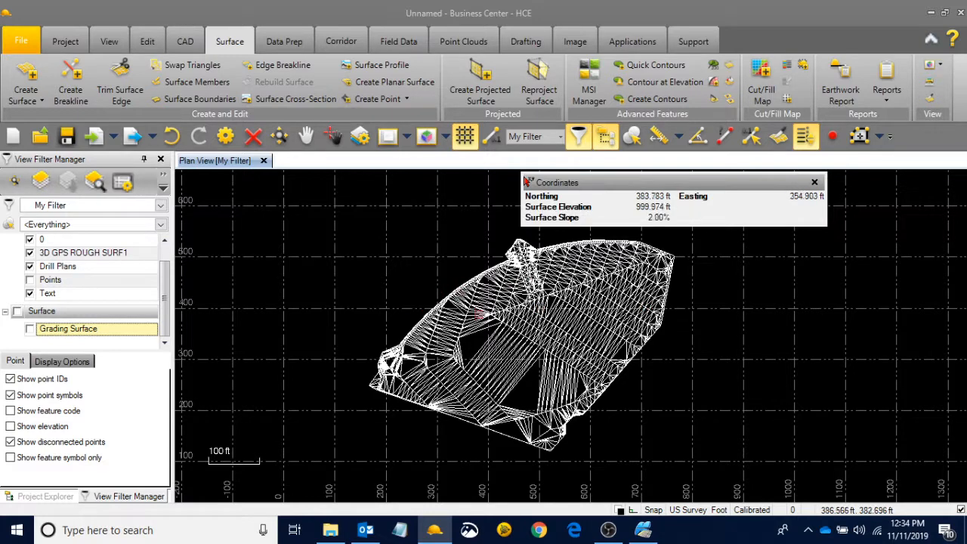
click(30, 330)
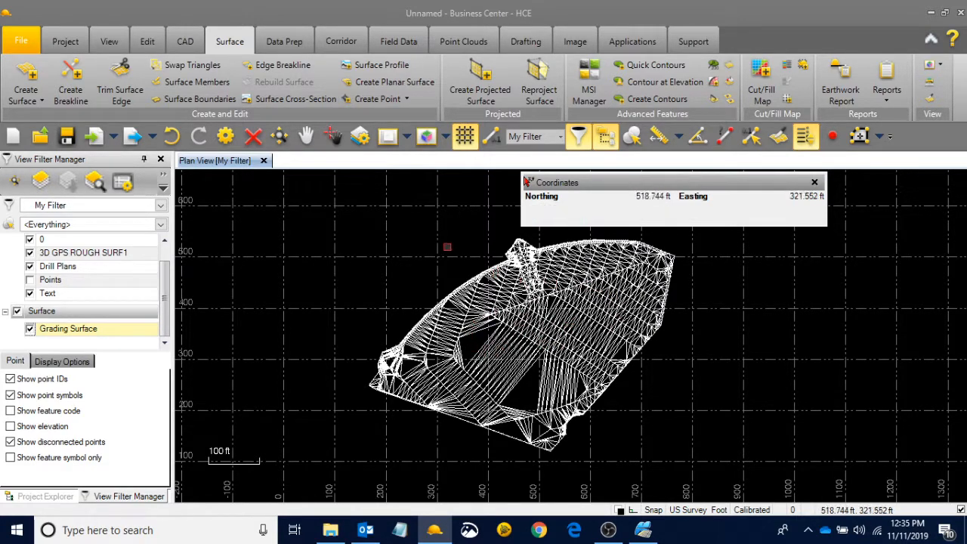
click(29, 252)
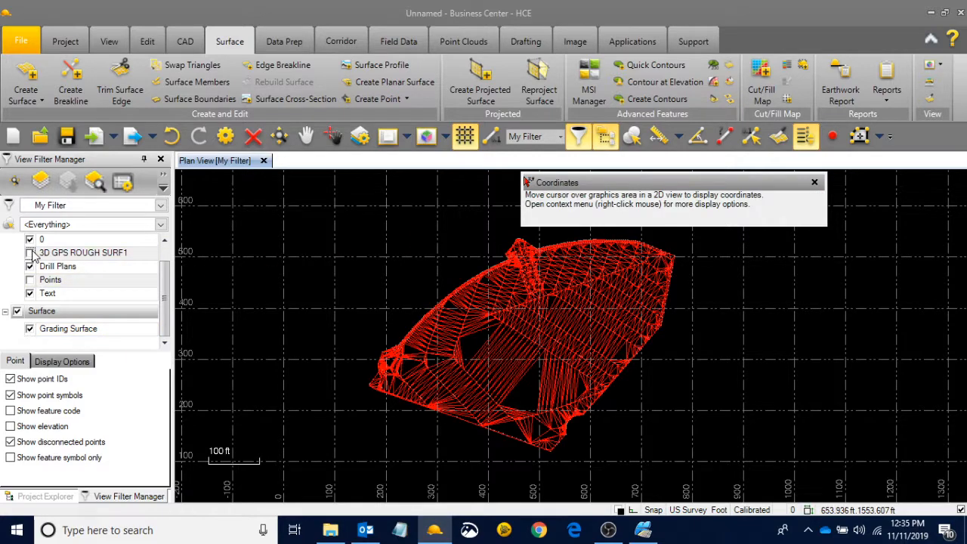
scroll(610, 312, up, 2)
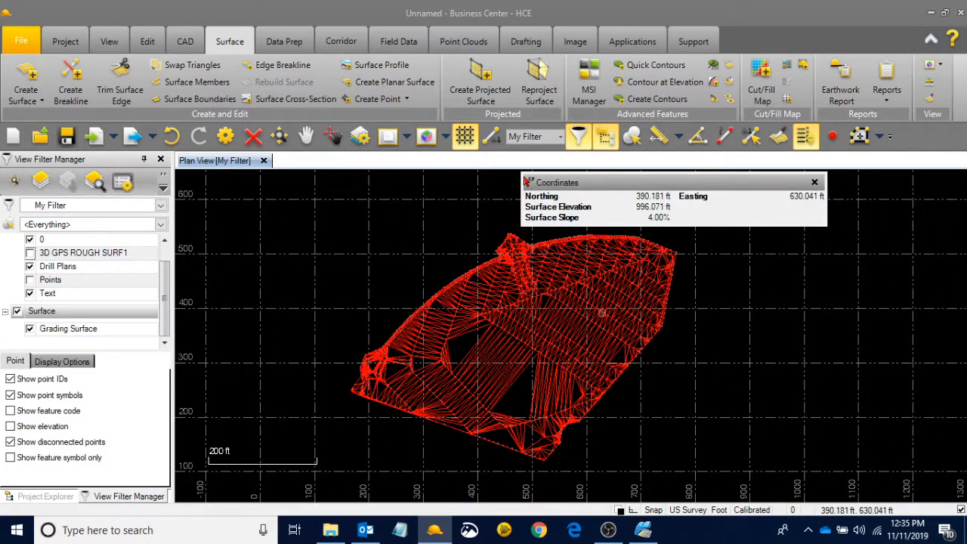
click(814, 181)
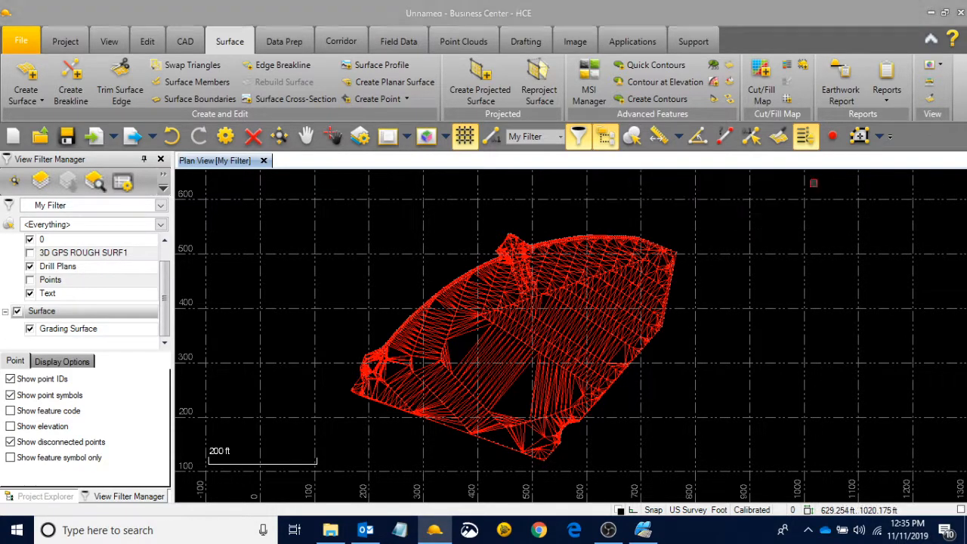
- Hide Grading Surface and import Linework.dwg from the Topcon Files folder into the project, declining the import summary
click(29, 329)
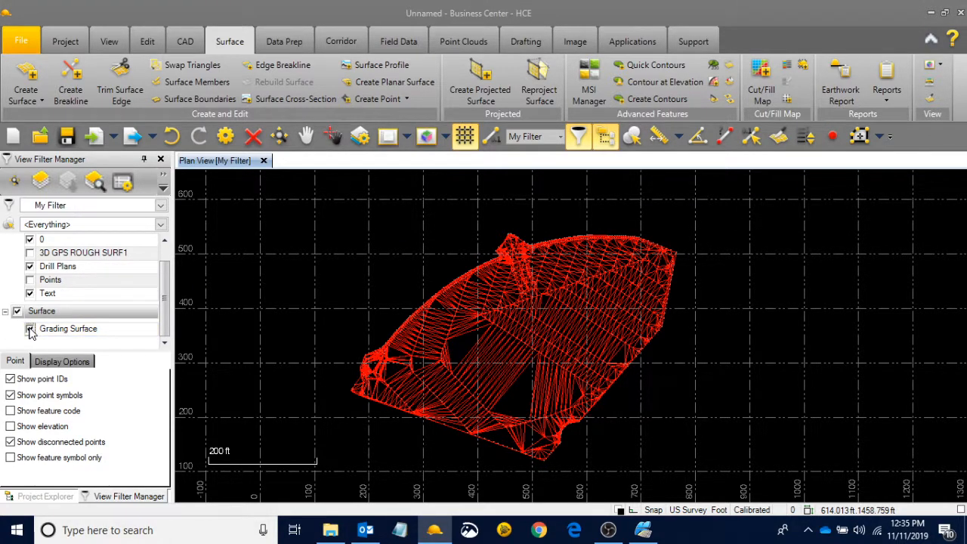
click(330, 532)
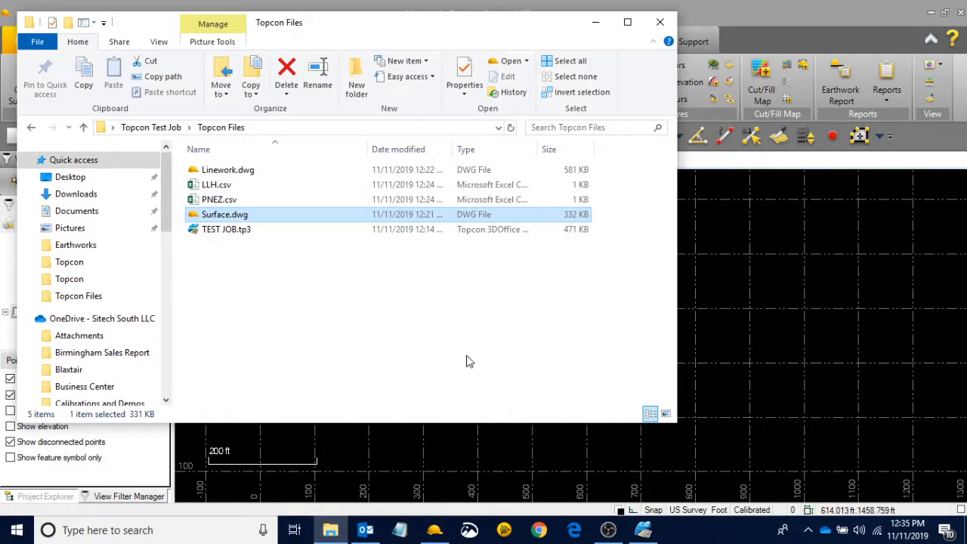
click(440, 299)
click(516, 173)
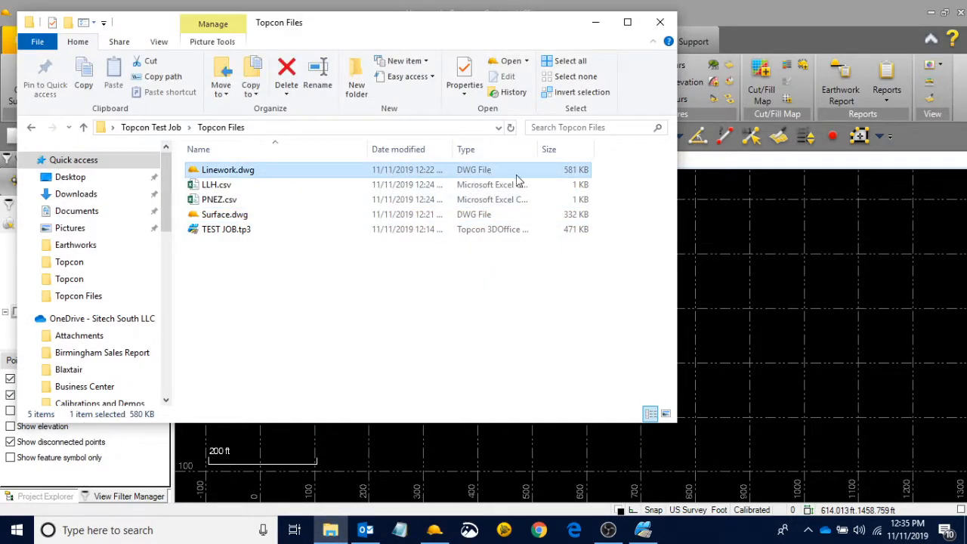
drag(474, 175, 766, 270)
click(596, 24)
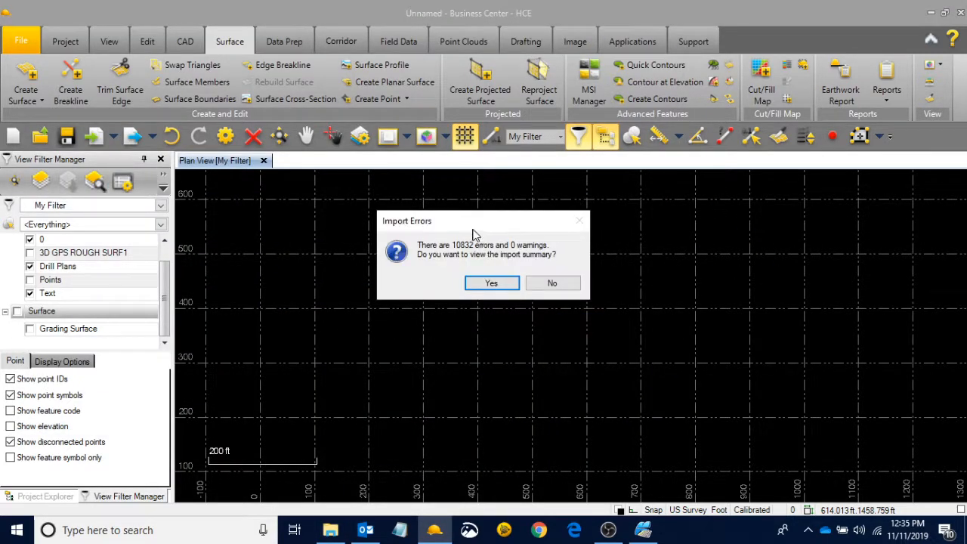
drag(473, 230, 437, 239)
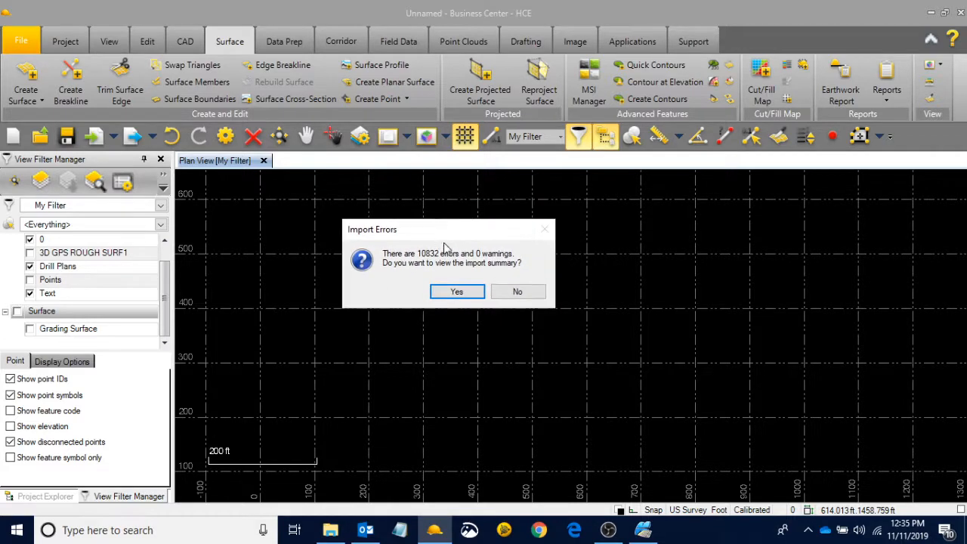
click(517, 292)
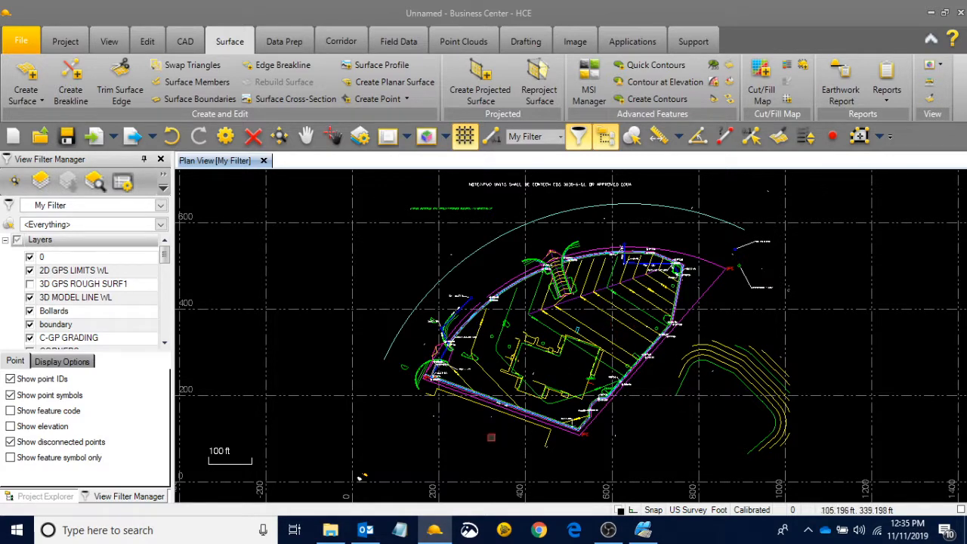
- Clear any selection in the plan view and display Grading Surface together with the imported linework
scroll(361, 476, down, 2)
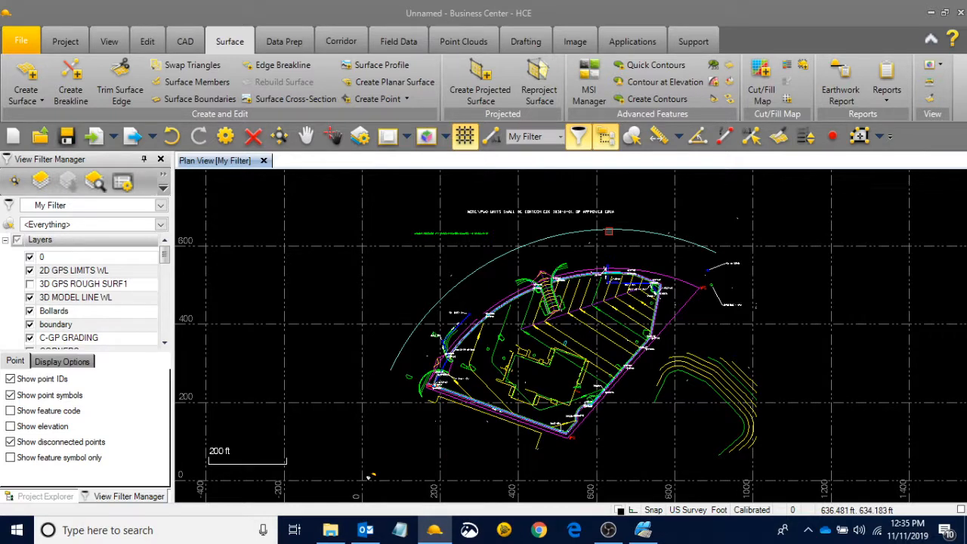
click(602, 230)
key(Escape)
click(165, 344)
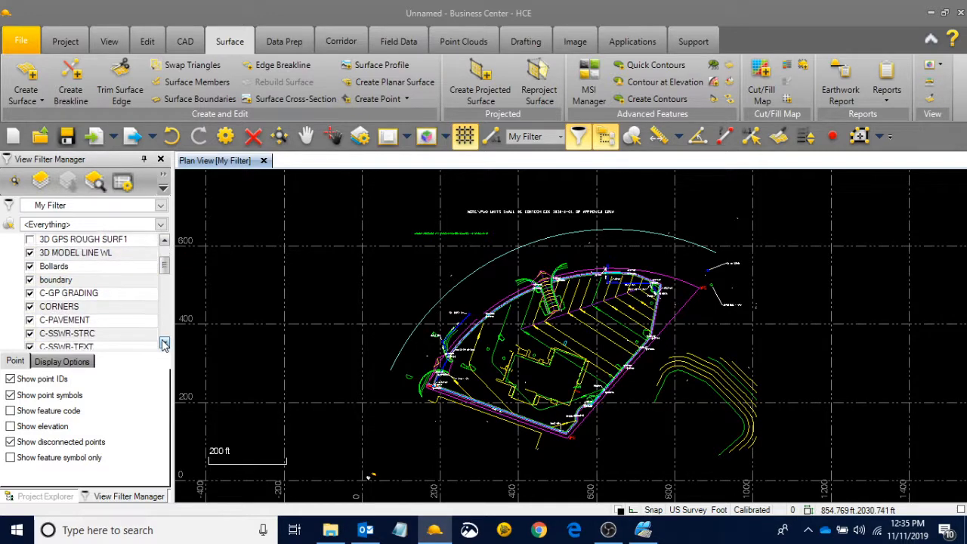
click(164, 343)
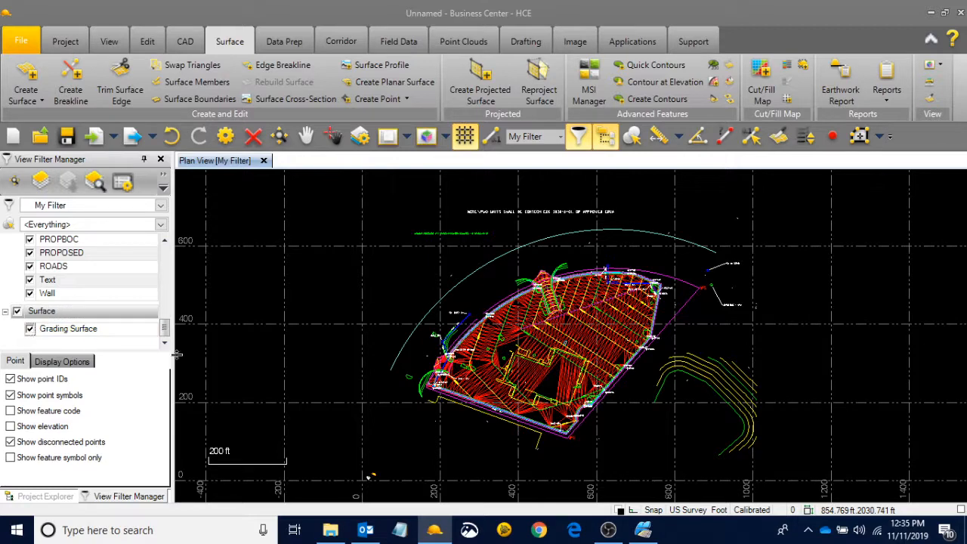
- Switch to 3D Office, dismiss the control points without changes and try to turn on the TIN surface's visibility
click(641, 490)
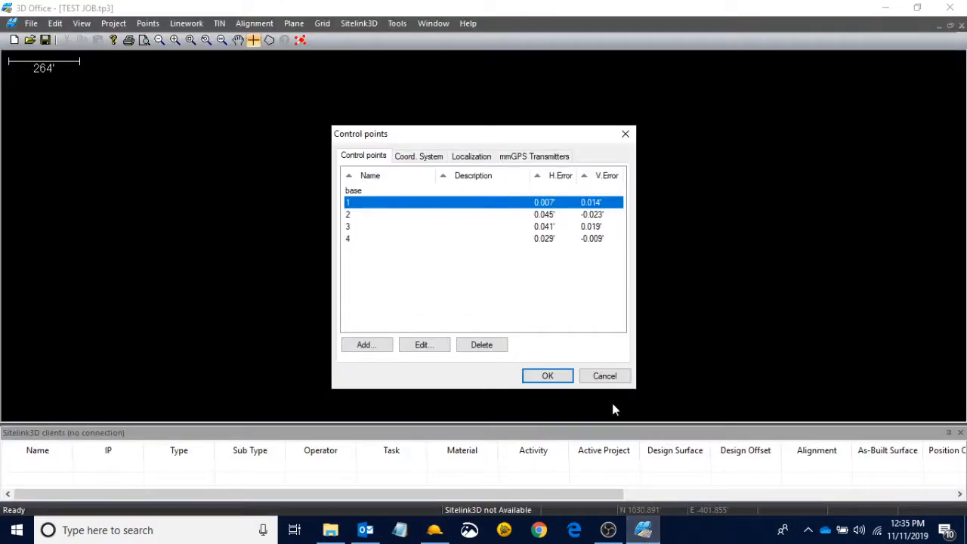
click(597, 374)
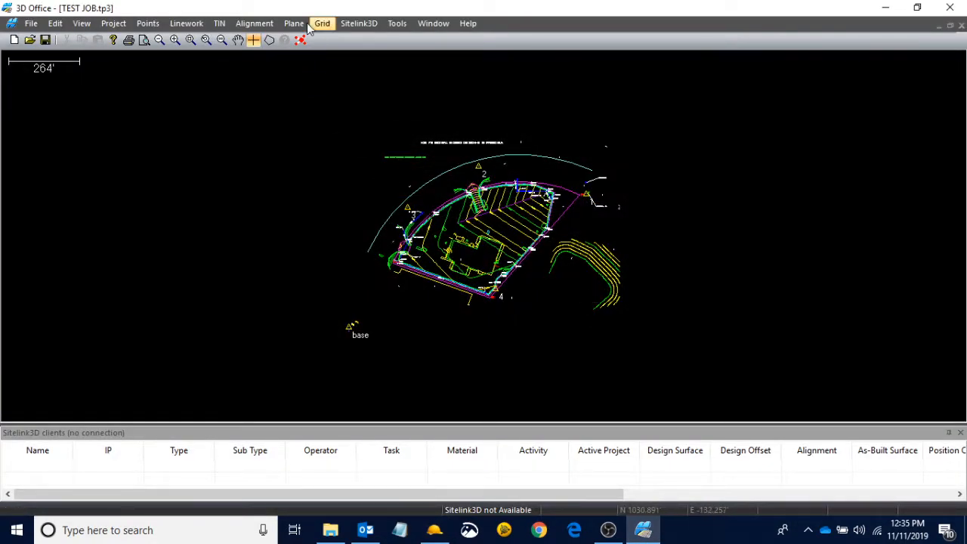
click(219, 23)
click(257, 40)
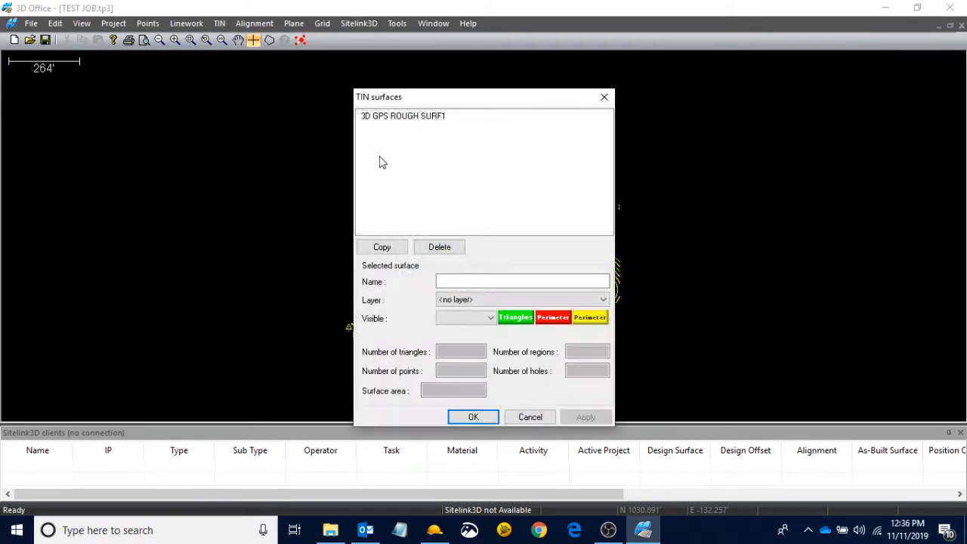
click(448, 320)
click(446, 331)
click(479, 417)
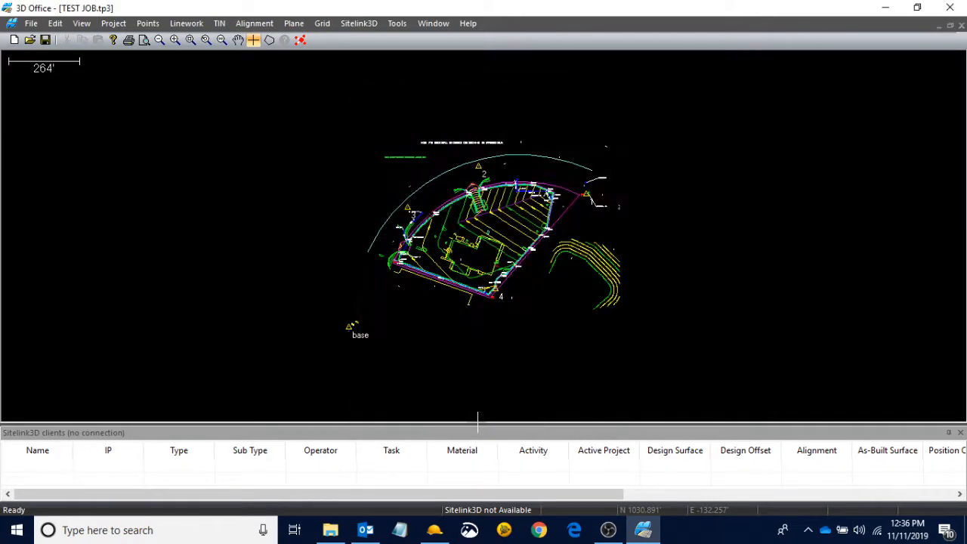
- Make the 3D GPS ROUGH SURF1 TIN surface visible in the TEST JOB.tp3 drawing
click(219, 24)
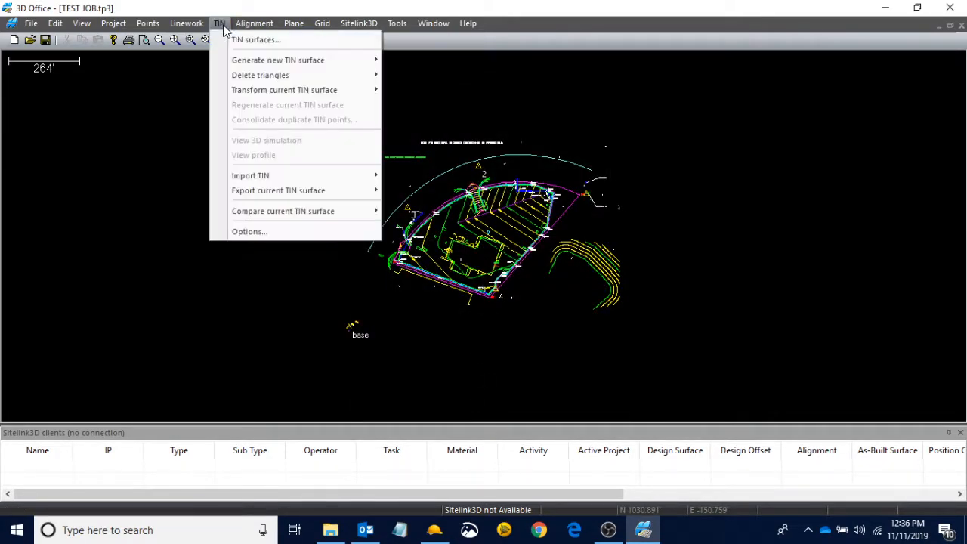
click(242, 37)
click(466, 317)
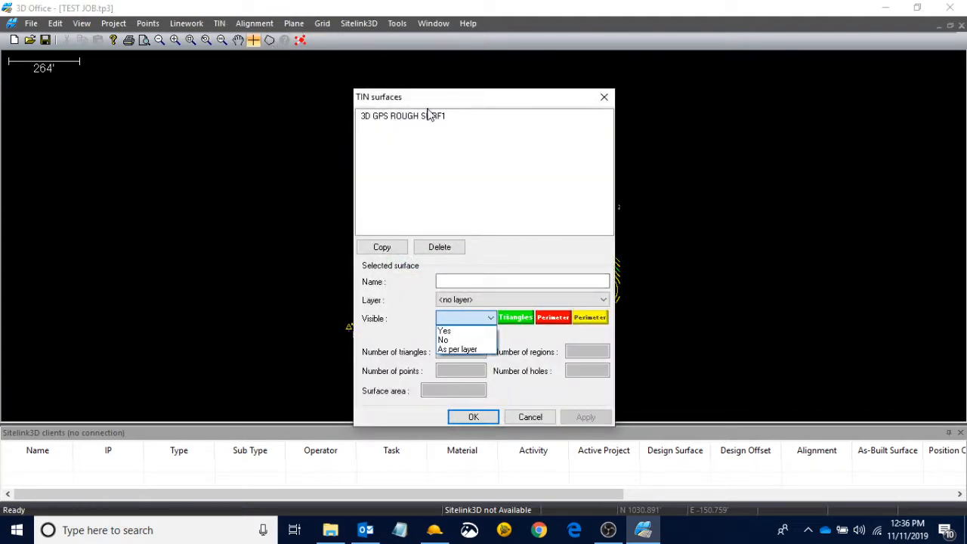
click(427, 121)
click(427, 121)
click(466, 318)
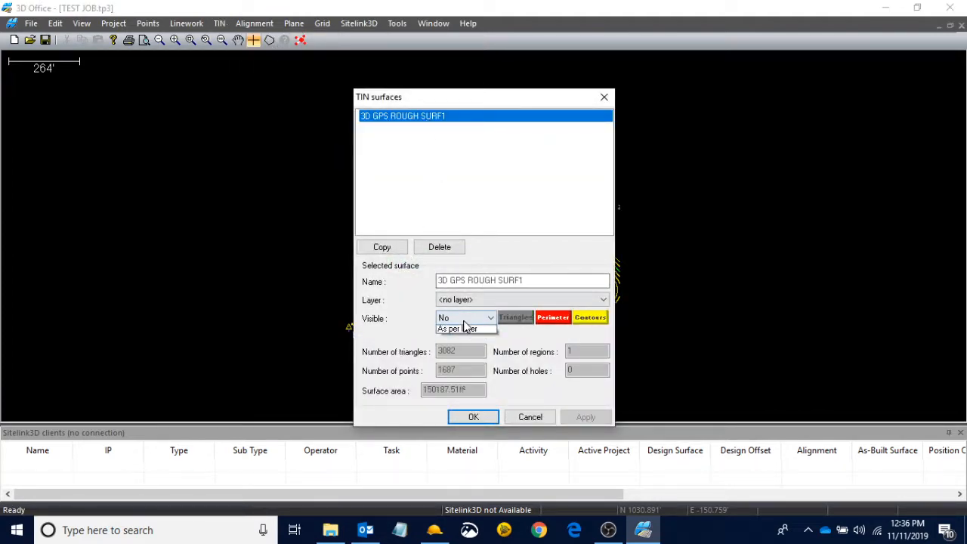
click(453, 339)
click(470, 420)
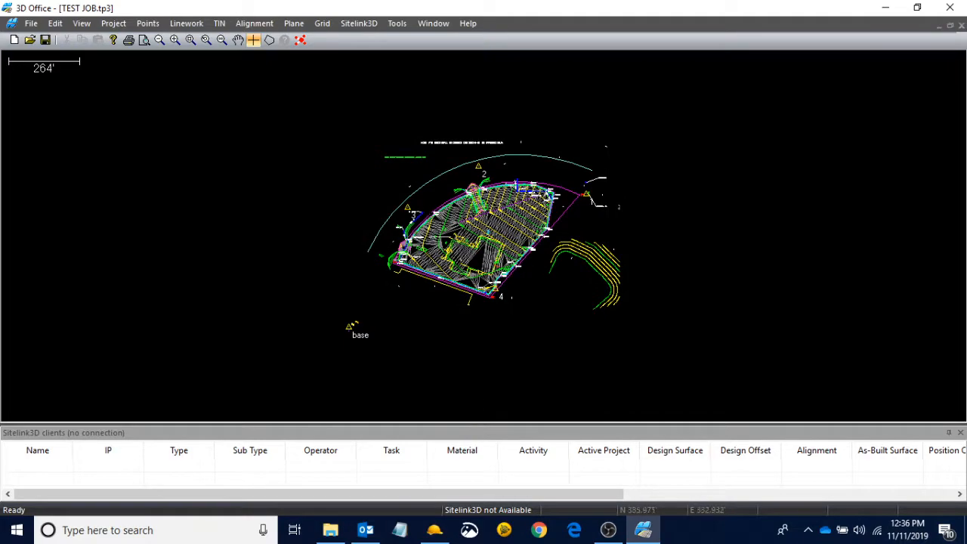
- Switch back to Business Center - HCE and compare its linework and Grading Surface with the original 3D Office job
click(433, 531)
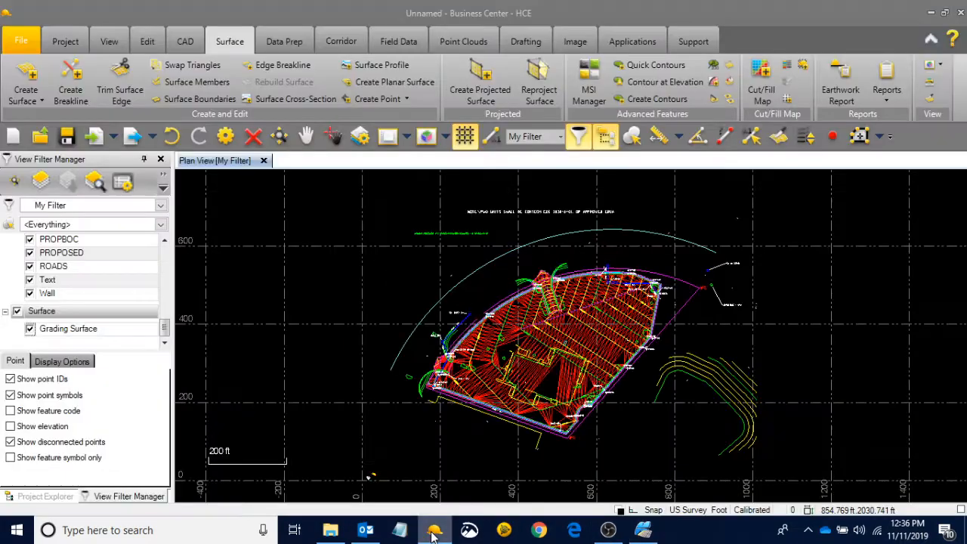
scroll(519, 374, up, 5)
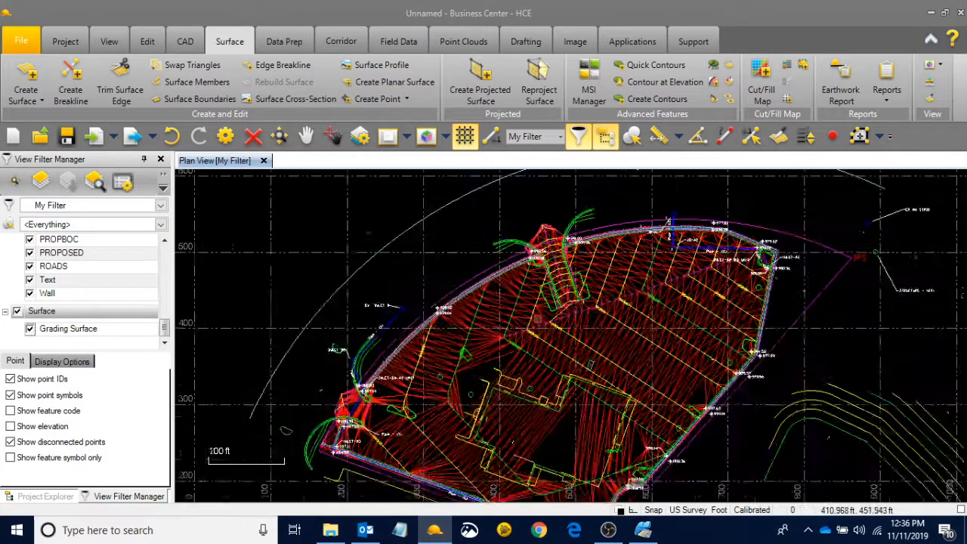
scroll(470, 355, down, 8)
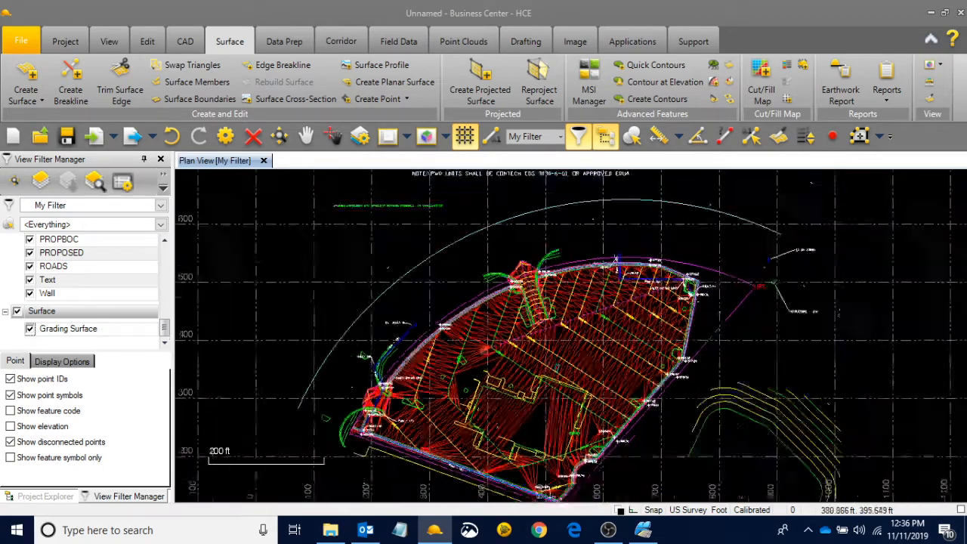
middle_drag(473, 345, 475, 325)
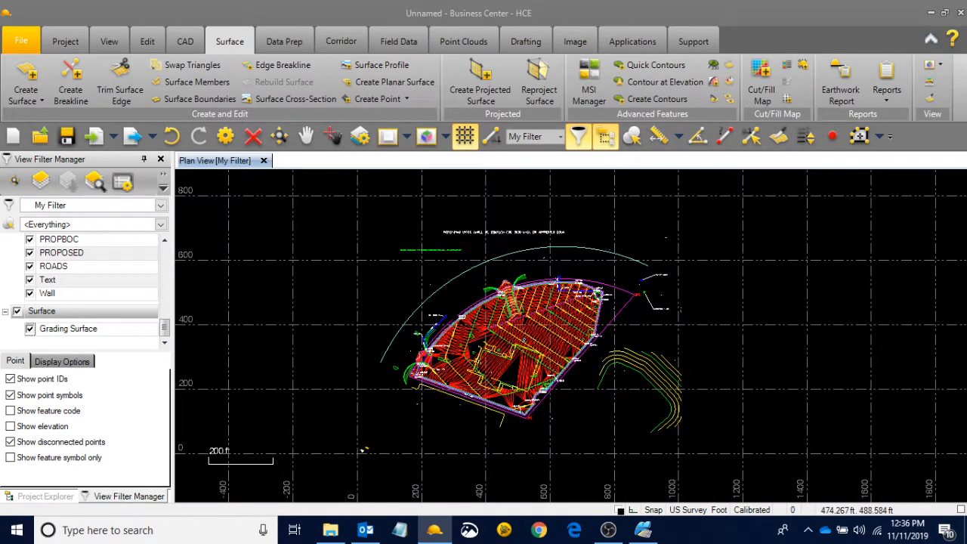
scroll(481, 322, up, 4)
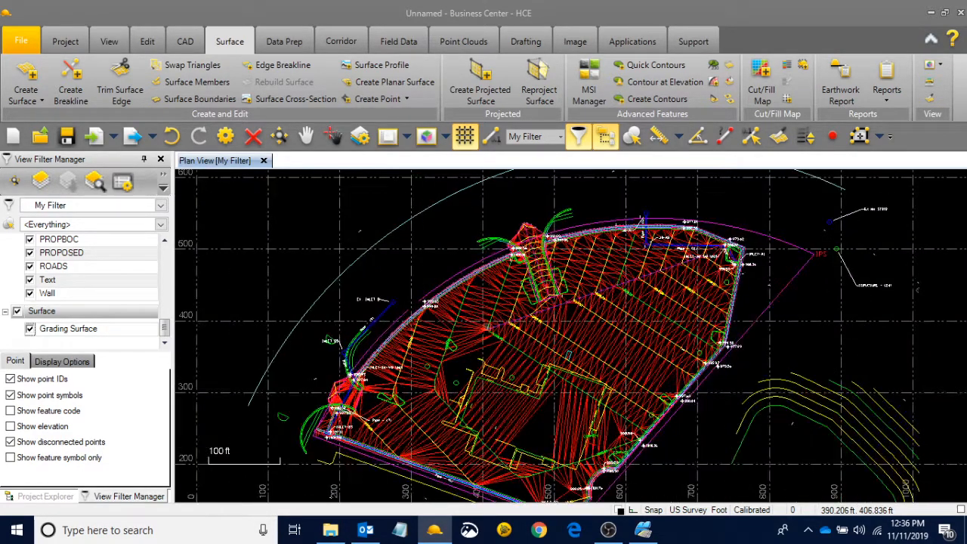
click(642, 530)
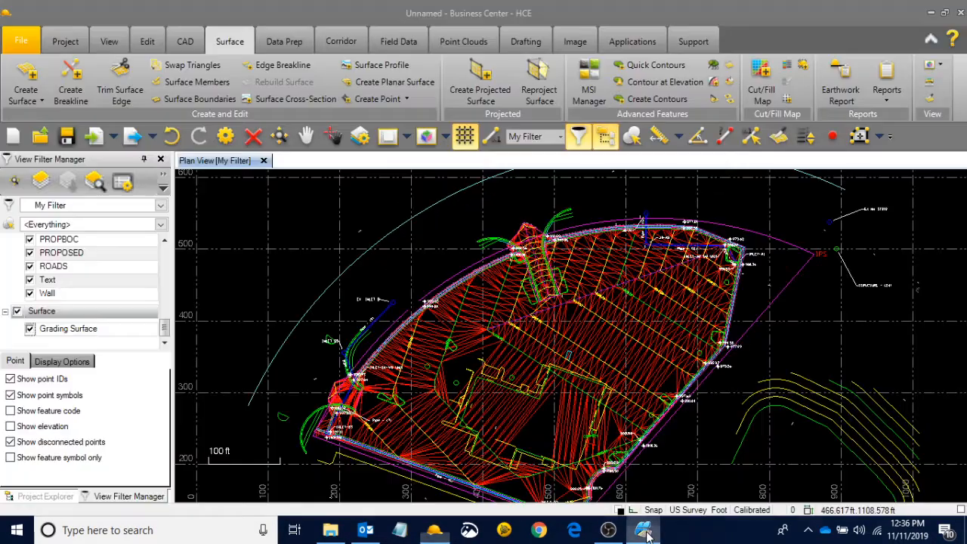
click(642, 529)
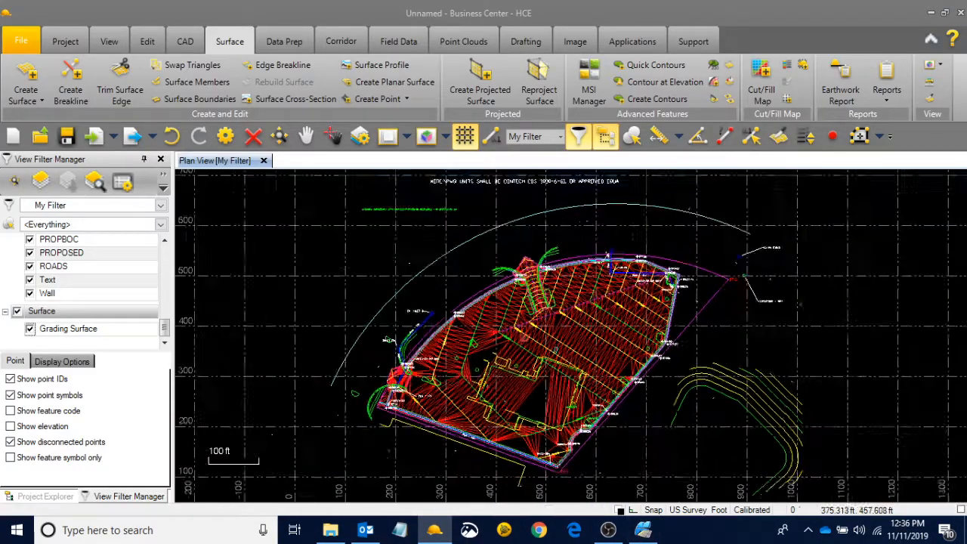
scroll(530, 337, down, 4)
scroll(528, 321, down, 2)
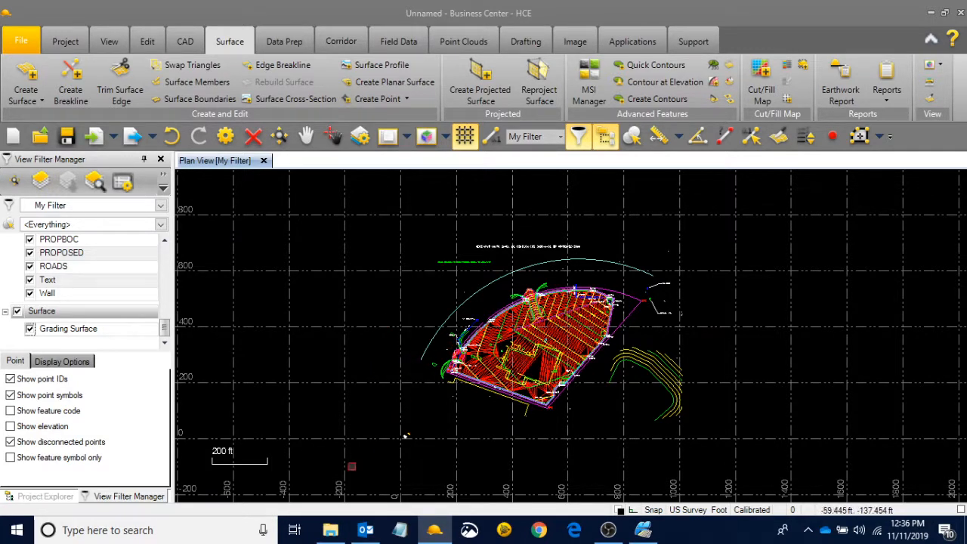
mouse_move(332, 535)
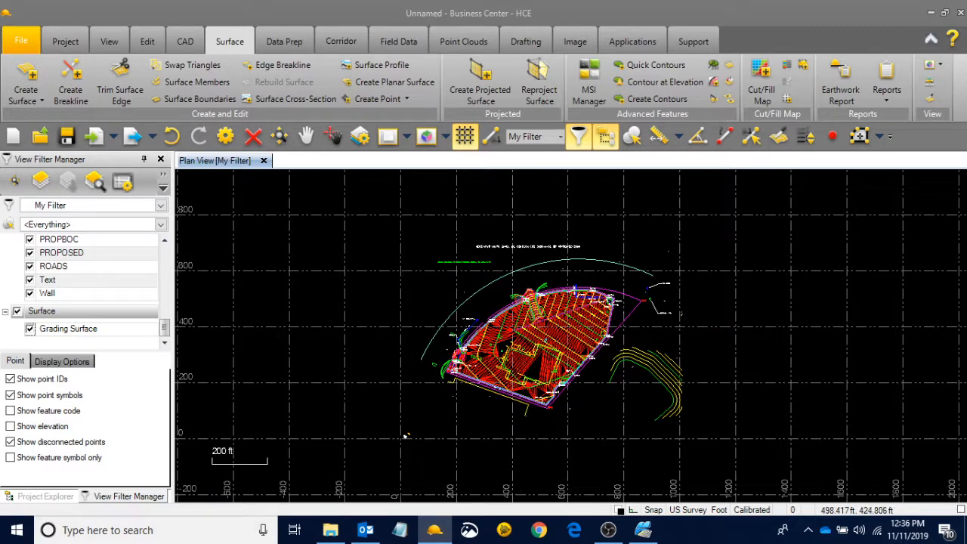
- Export all the visible project entities to Google Earth to check the calibrated site's location
click(684, 42)
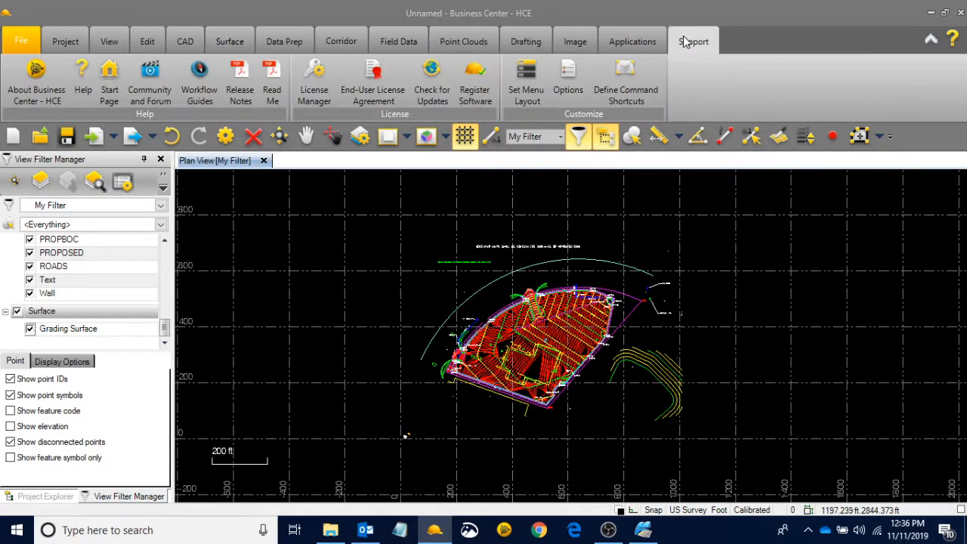
click(633, 43)
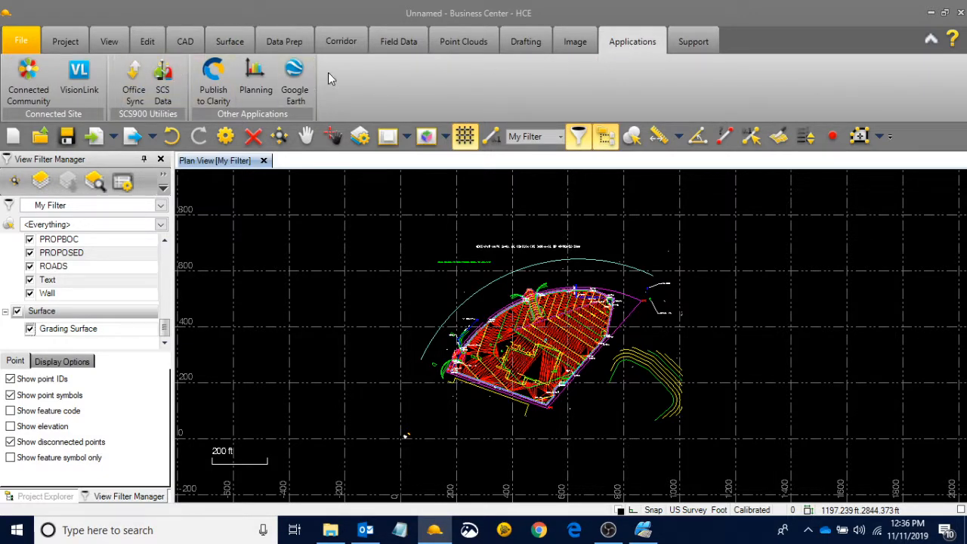
click(294, 79)
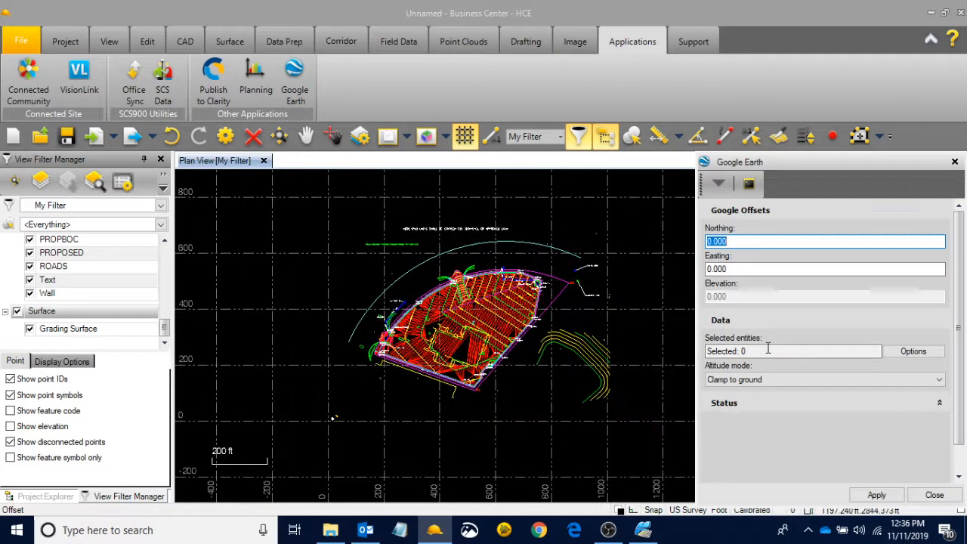
click(768, 350)
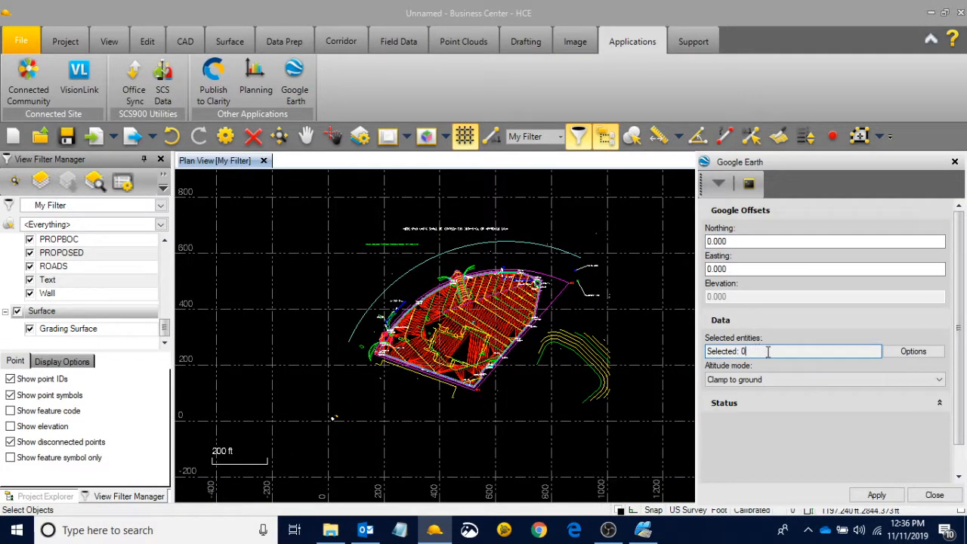
key(ctrl+a)
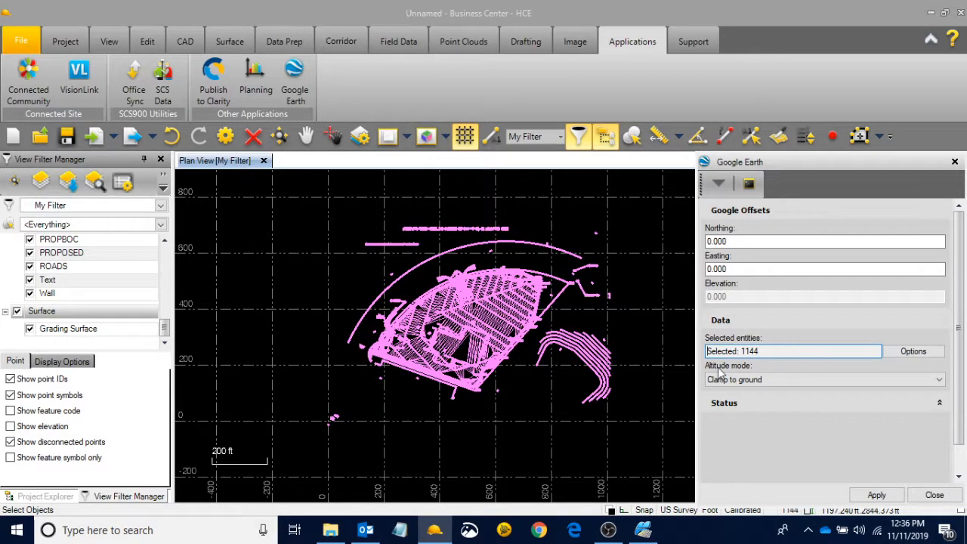
click(878, 496)
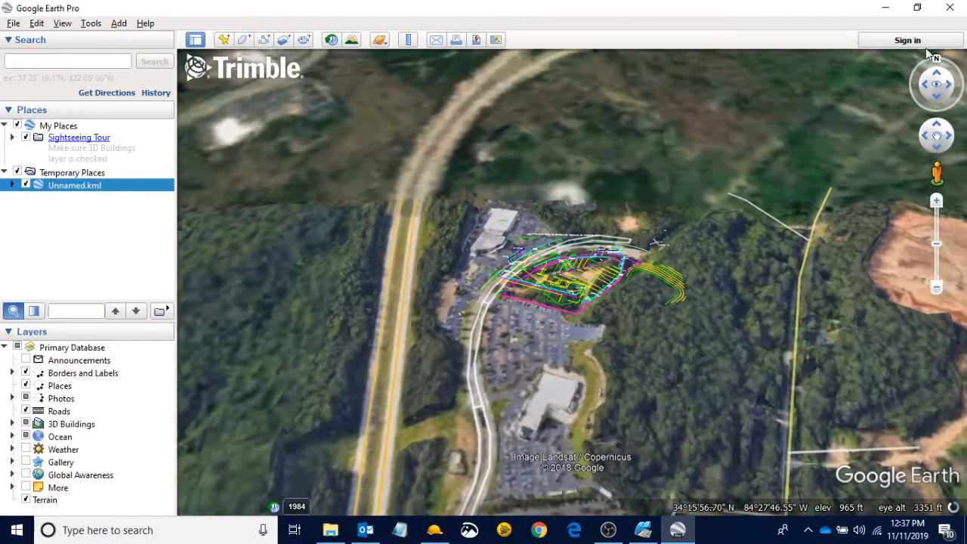
- Close Google Earth, discarding the temporary places, and close the Google Earth export command in Business Center - HCE
click(957, 10)
click(548, 285)
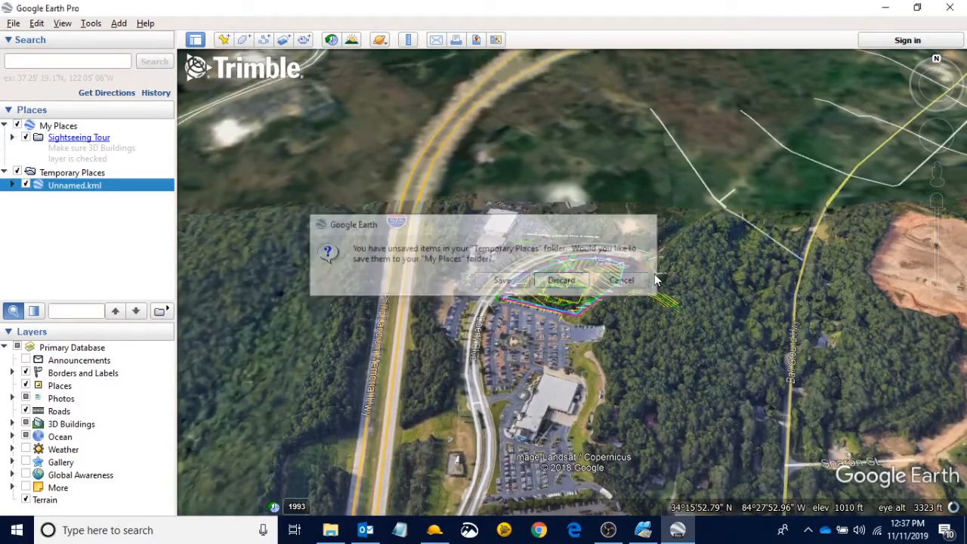
click(490, 437)
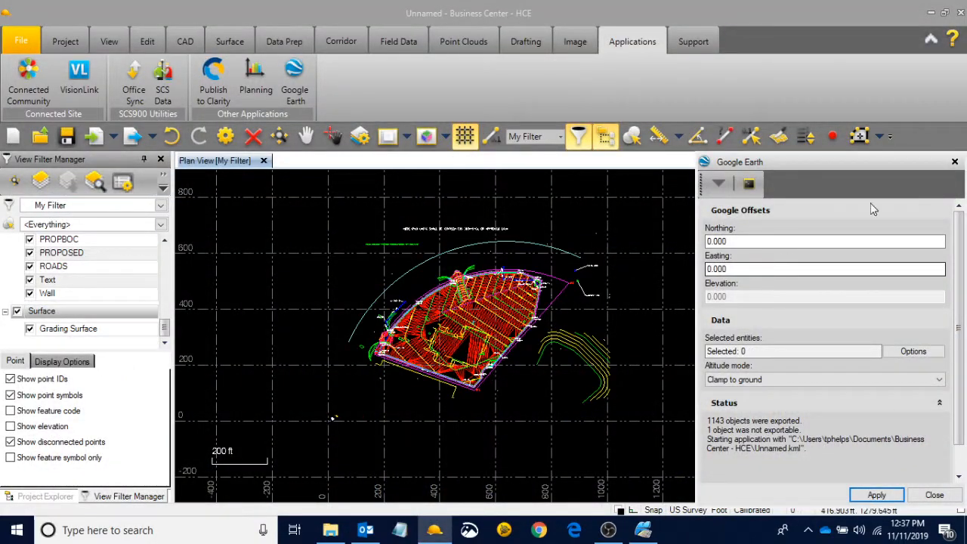
click(954, 163)
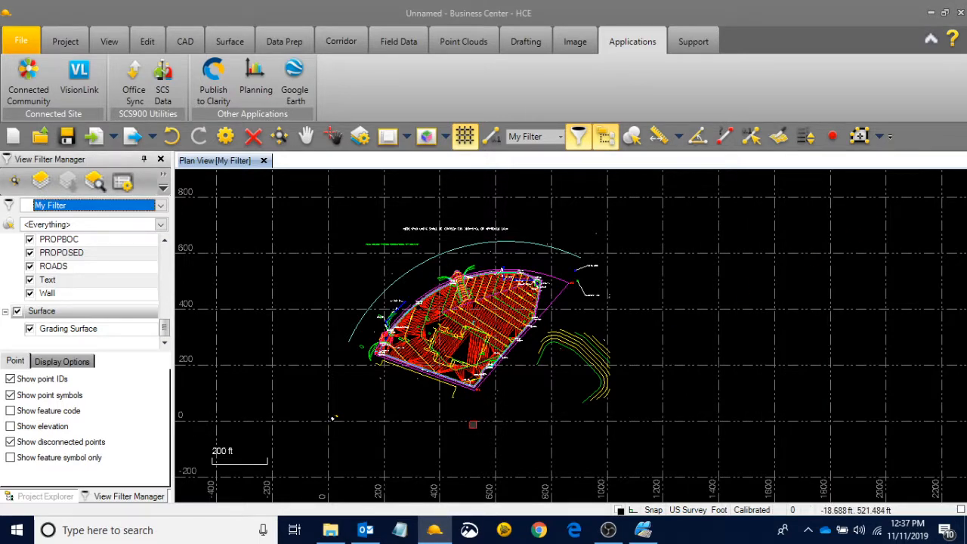
click(330, 529)
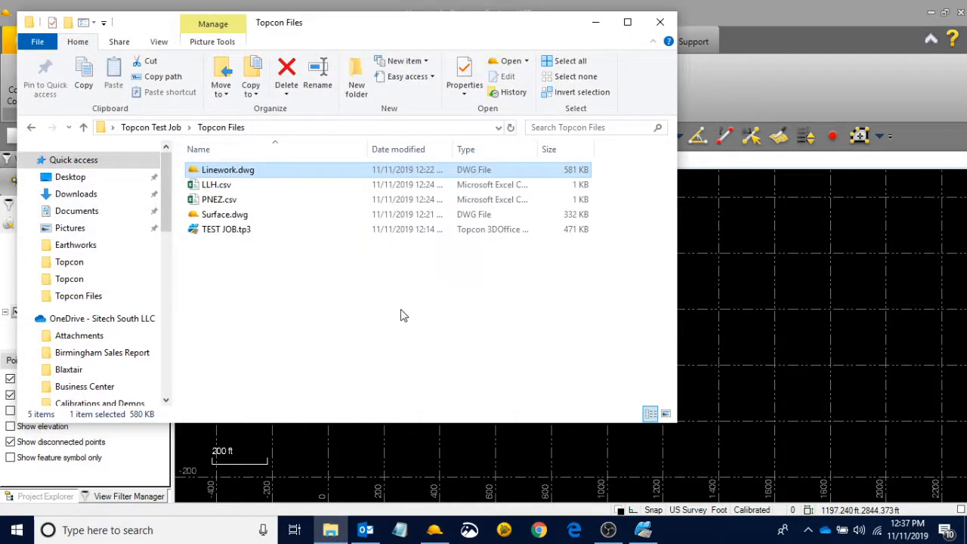
click(401, 313)
click(658, 25)
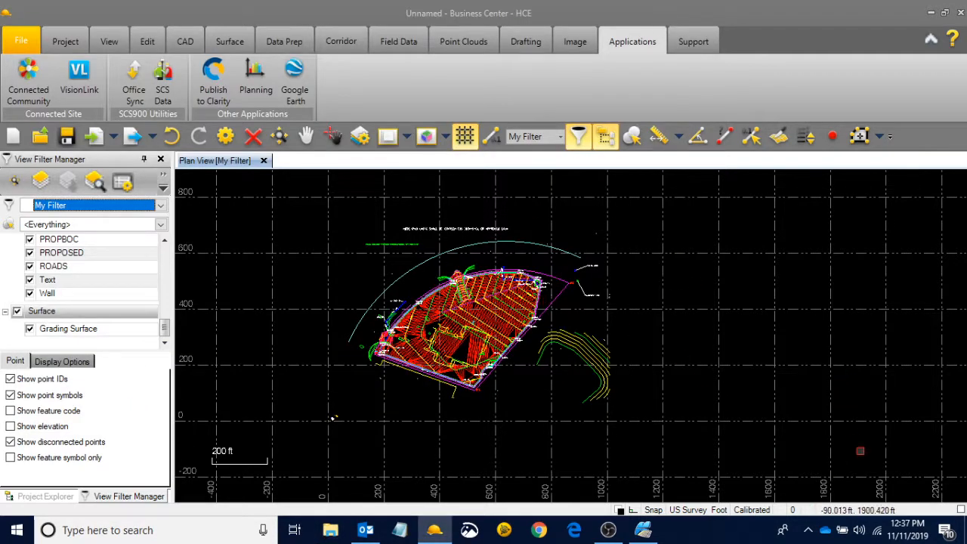
- Create a folder named Earthworks inside the desktop's Topcon Test Job folder and open it
click(965, 528)
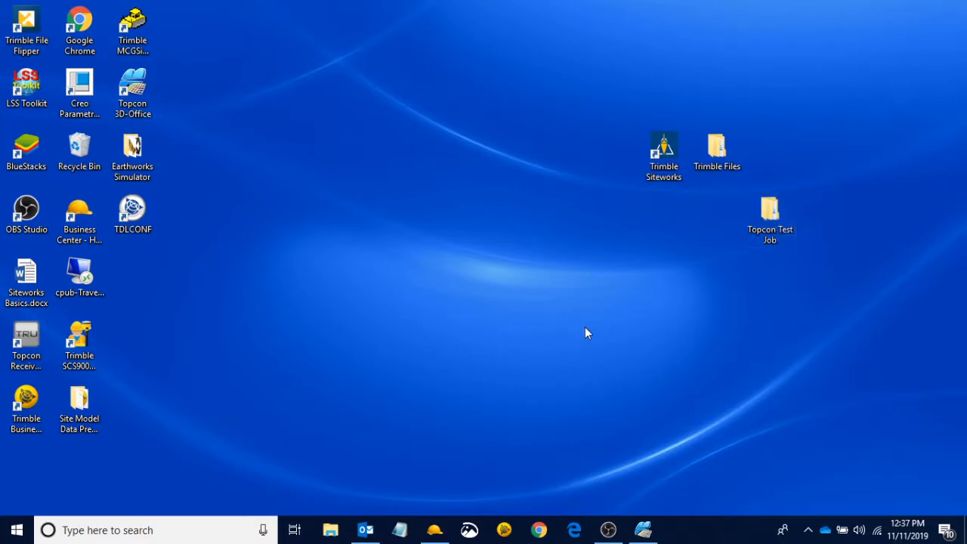
double_click(772, 215)
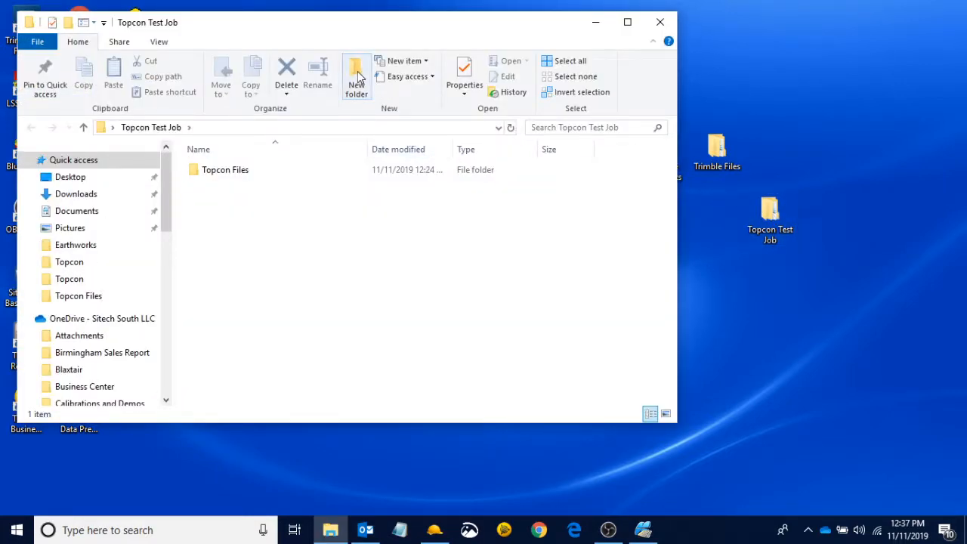
click(358, 78)
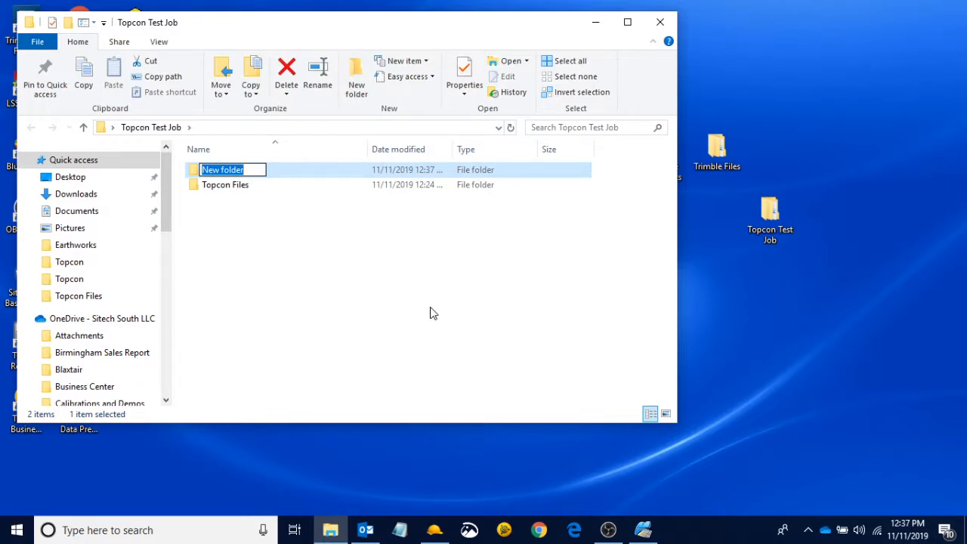
text(Earthworks)
key(Return)
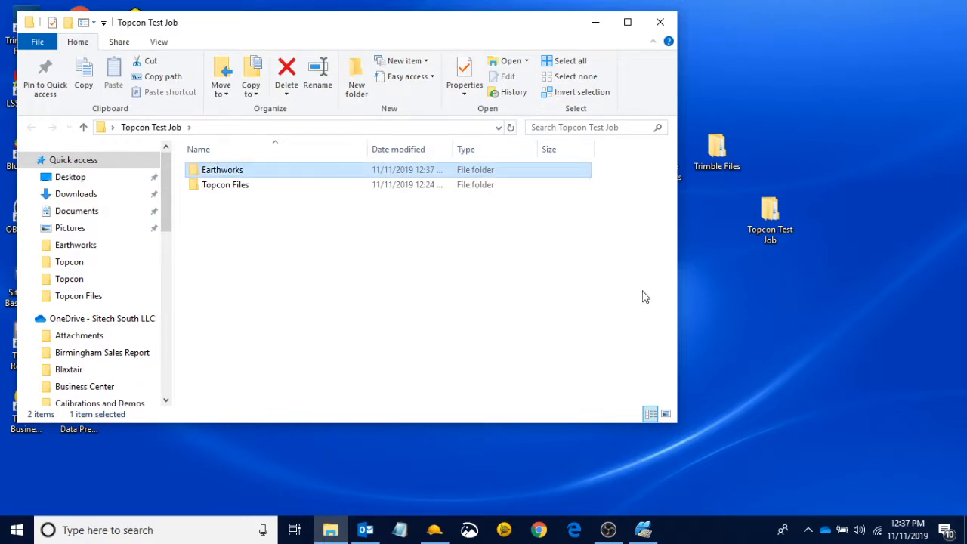
double_click(268, 173)
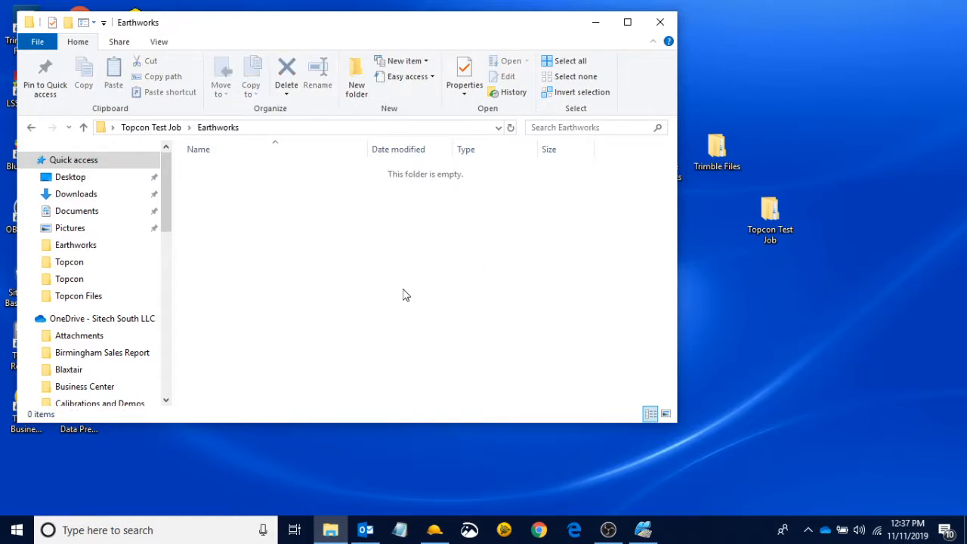
- Switch back to Business Center - HCE and hide the Grading Surface in the plan view
click(434, 529)
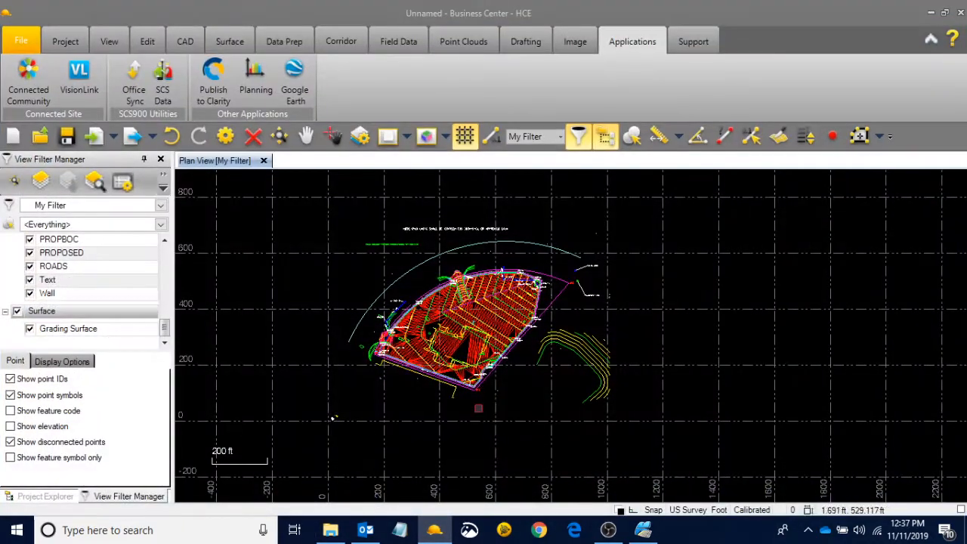
click(30, 329)
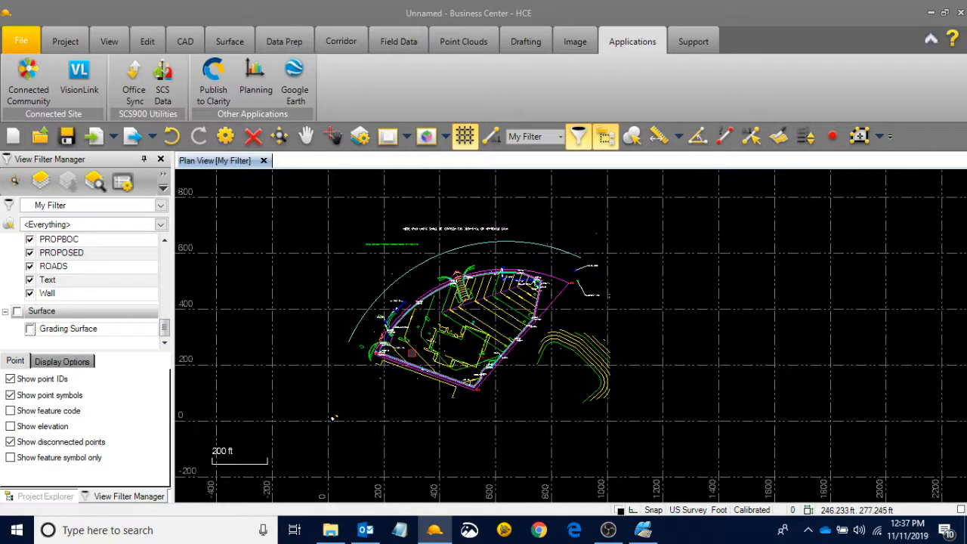
scroll(491, 323, down, 1)
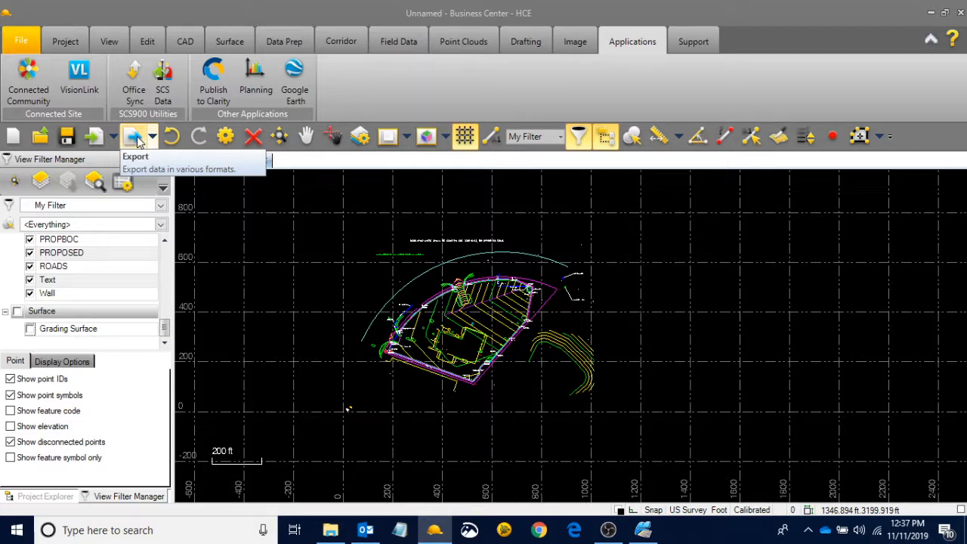
- Start a project export using the Machine Job Site Design exporter from the construction formats
click(65, 41)
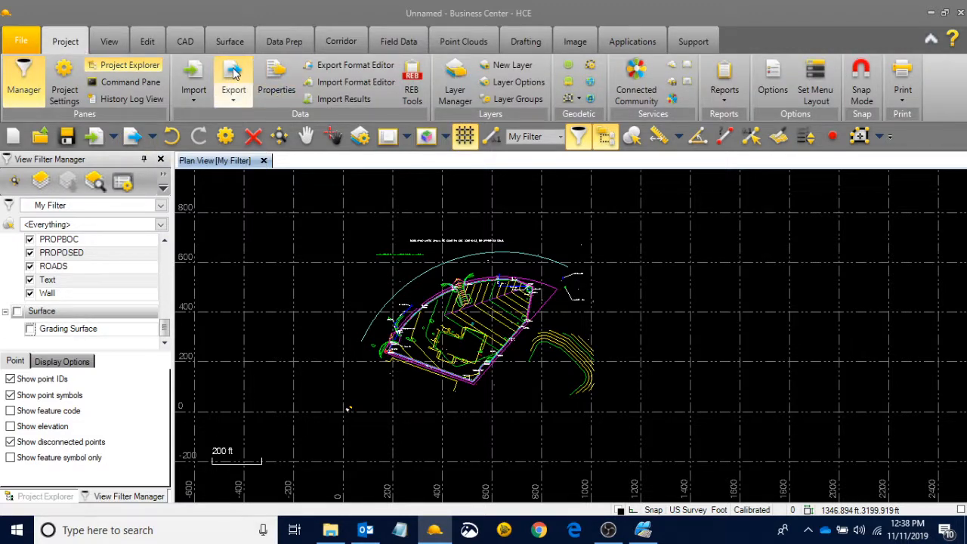
click(132, 140)
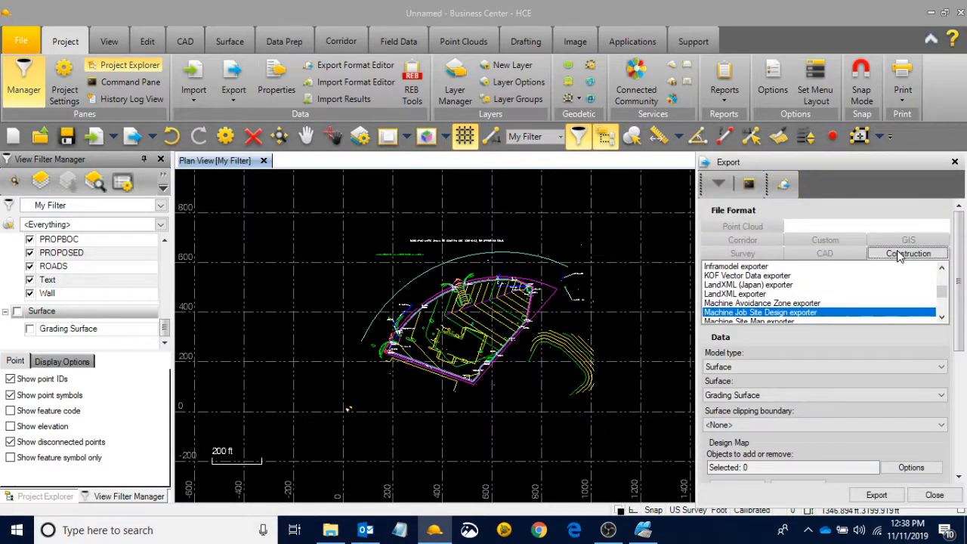
click(857, 254)
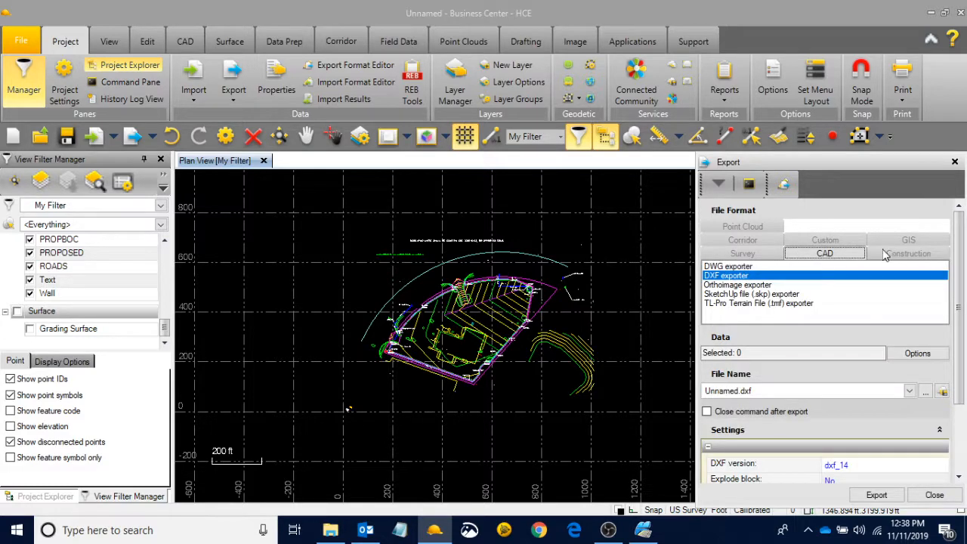
click(897, 256)
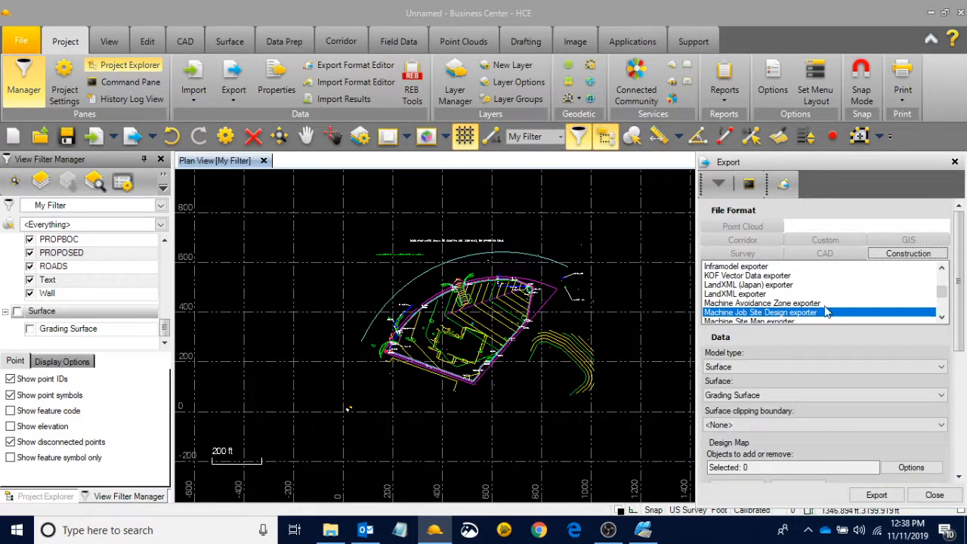
mouse_move(945, 292)
mouse_down()
mouse_move(943, 276)
mouse_move(940, 298)
mouse_up()
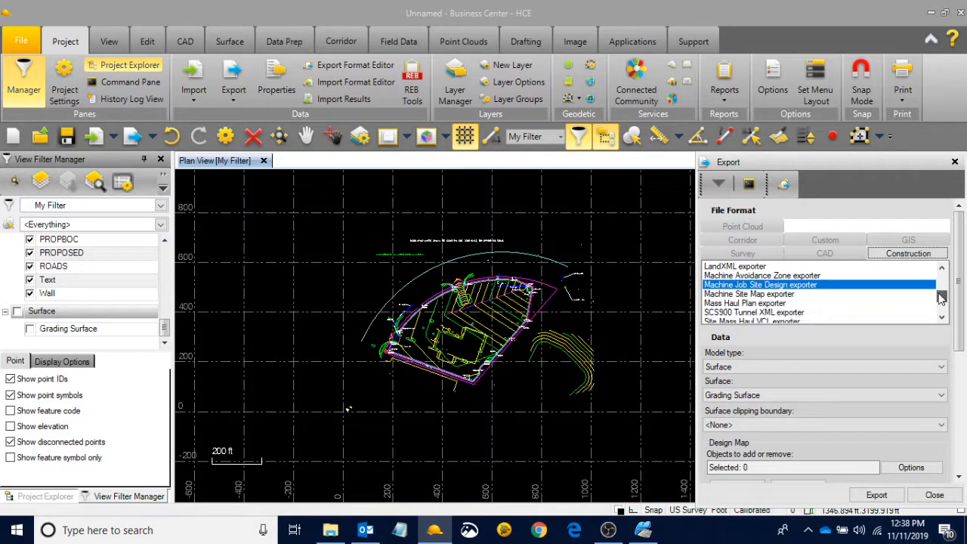
click(801, 283)
drag(961, 271, 953, 330)
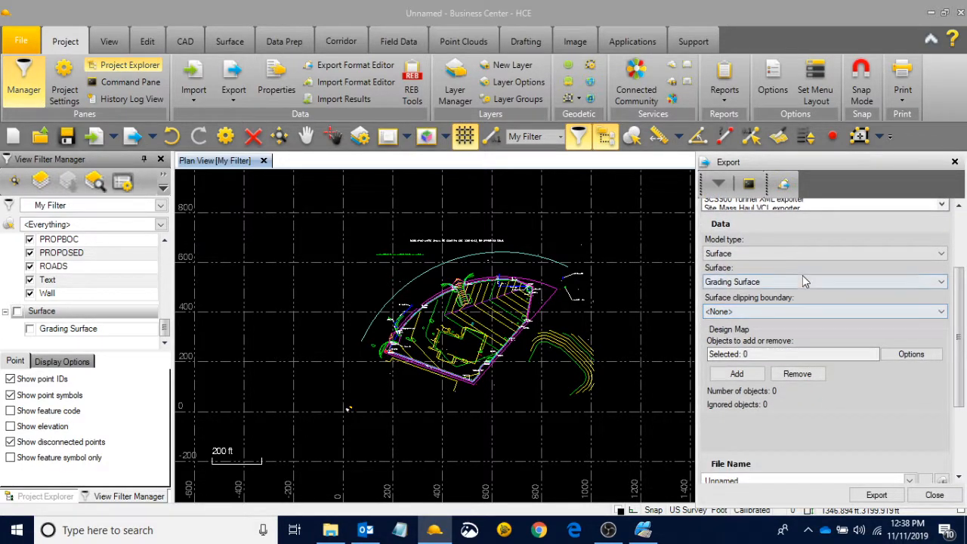
- Set the export's model type to Surface and its surface to Grading Surface
click(736, 255)
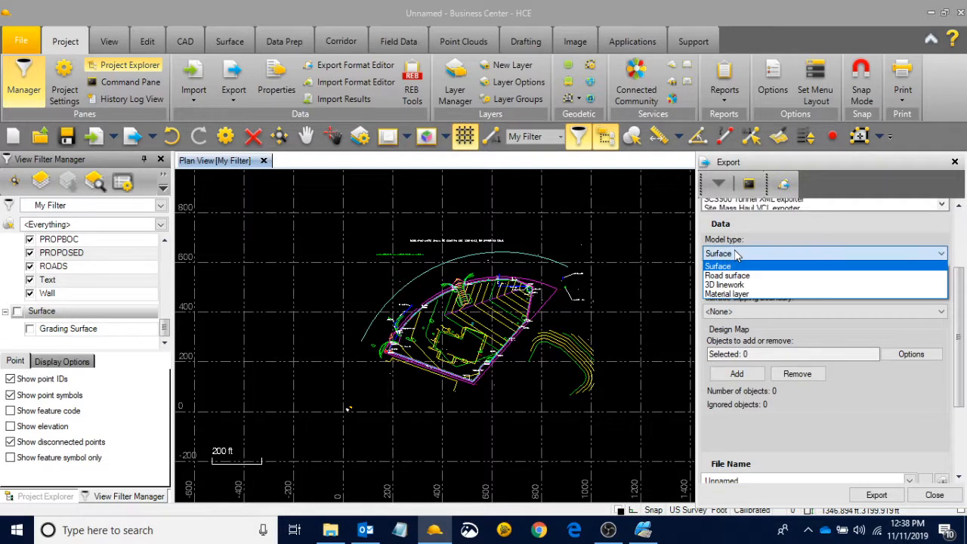
click(739, 267)
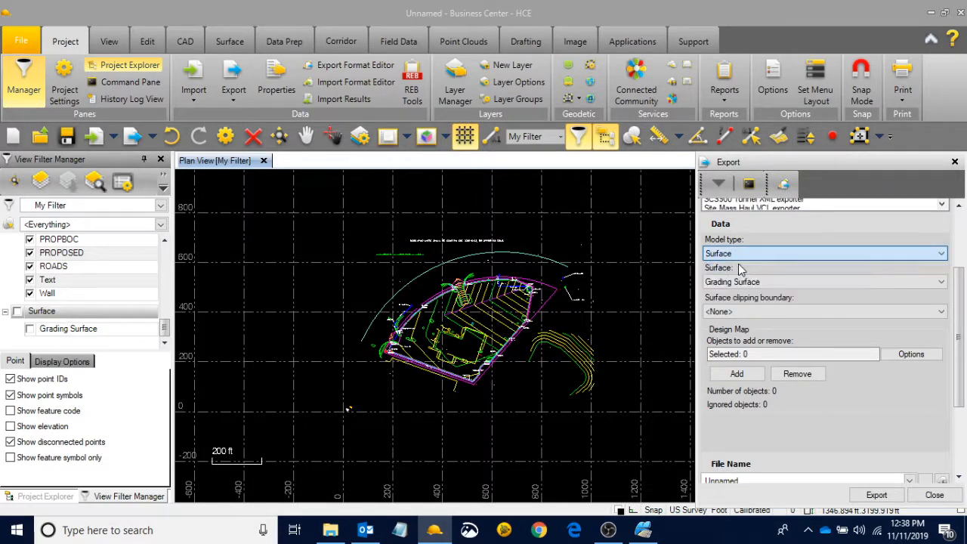
click(751, 282)
click(743, 296)
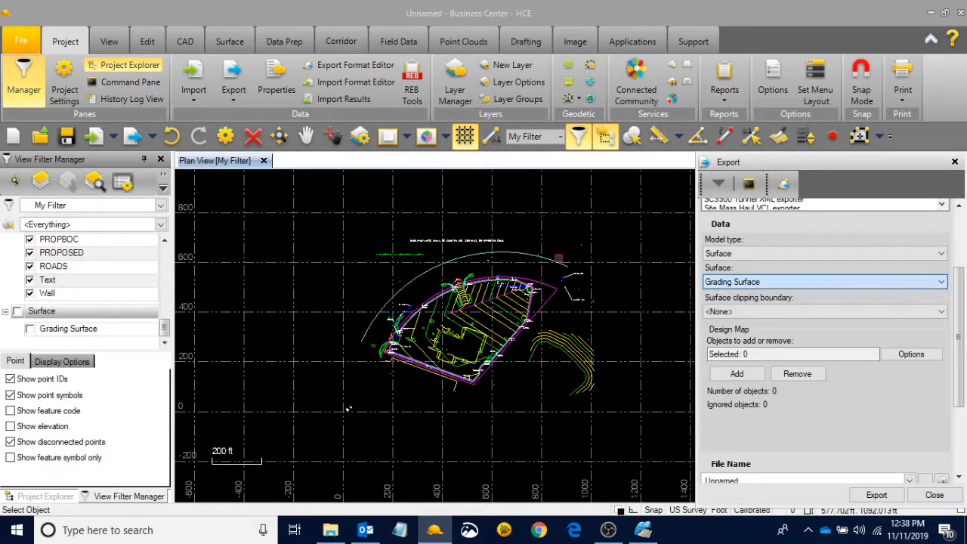
click(60, 333)
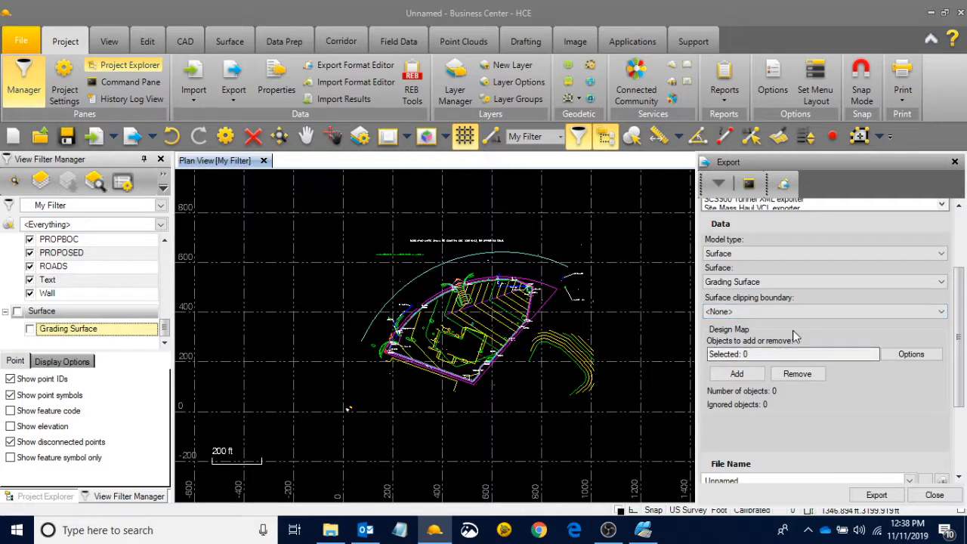
- Select all the visible objects and add them to the export's design map
scroll(943, 317, down, 2)
click(829, 296)
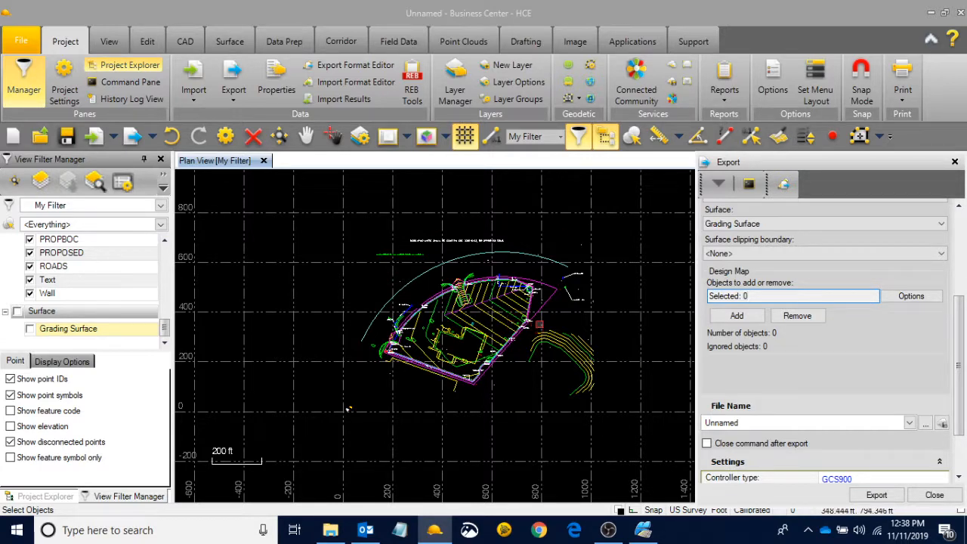
key(ctrl+a)
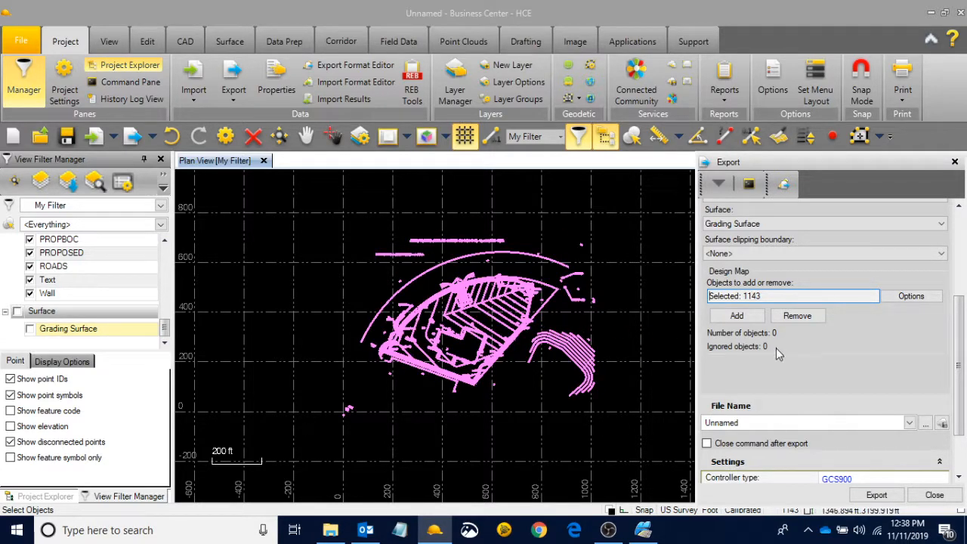
click(739, 317)
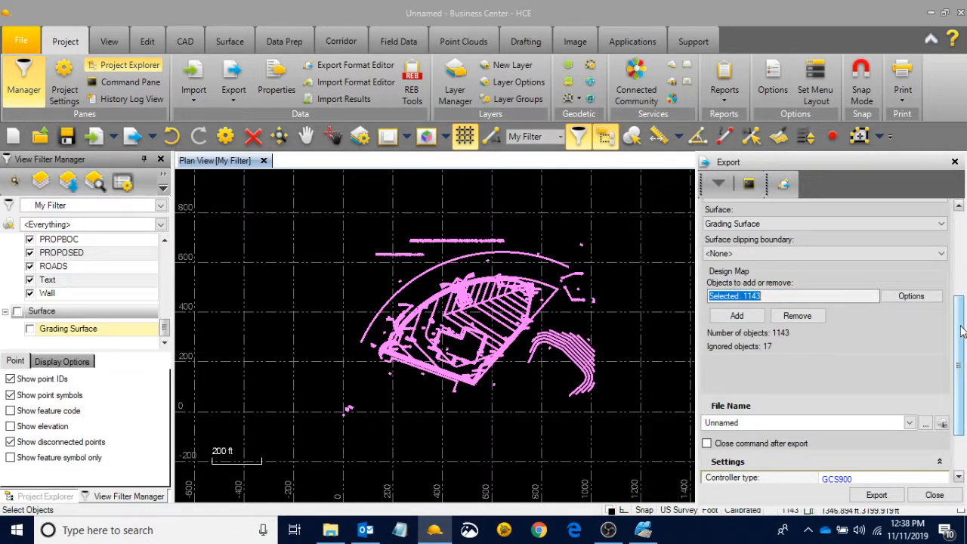
scroll(962, 331, down, 1)
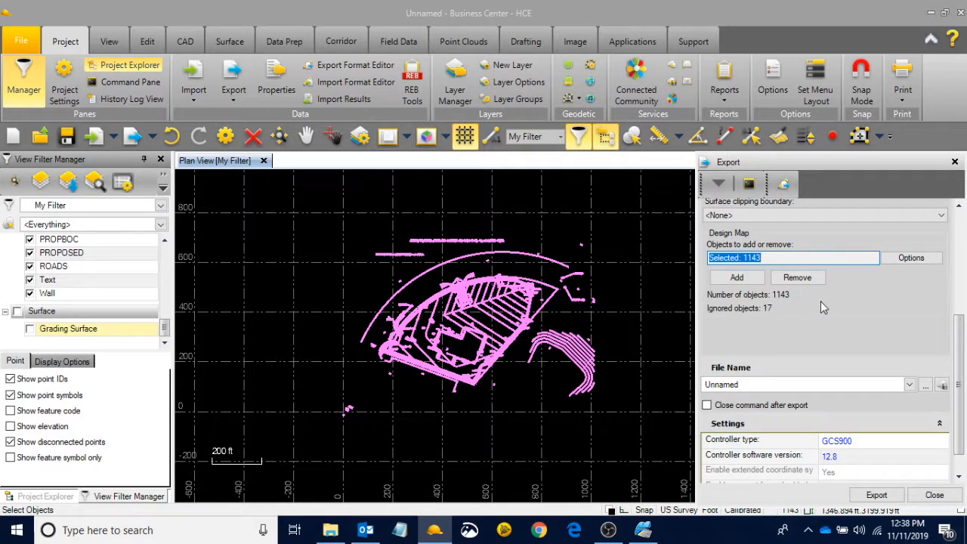
scroll(962, 335, down, 1)
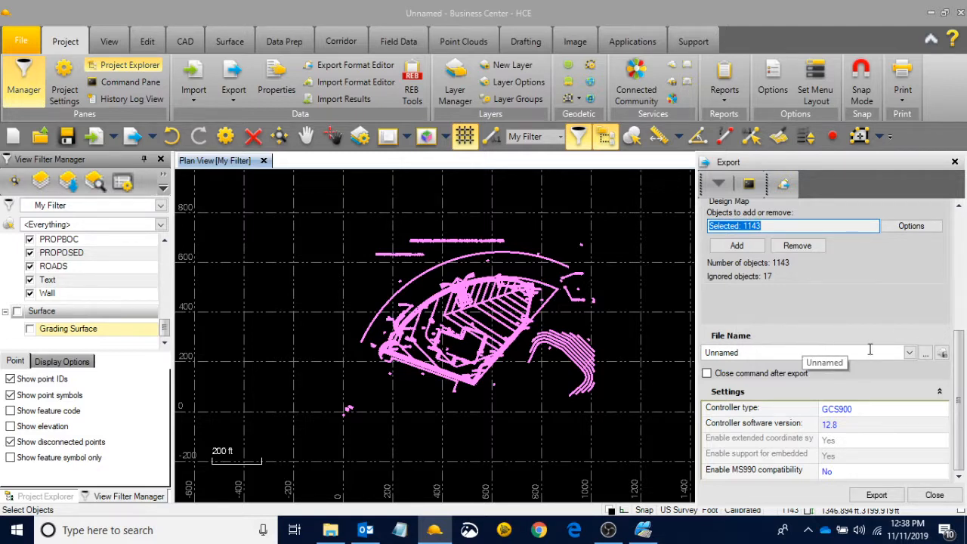
- Set the export file to Grading 11.11.19 in the Earthworks folder of the desktop's Topcon Test Job folder
click(923, 354)
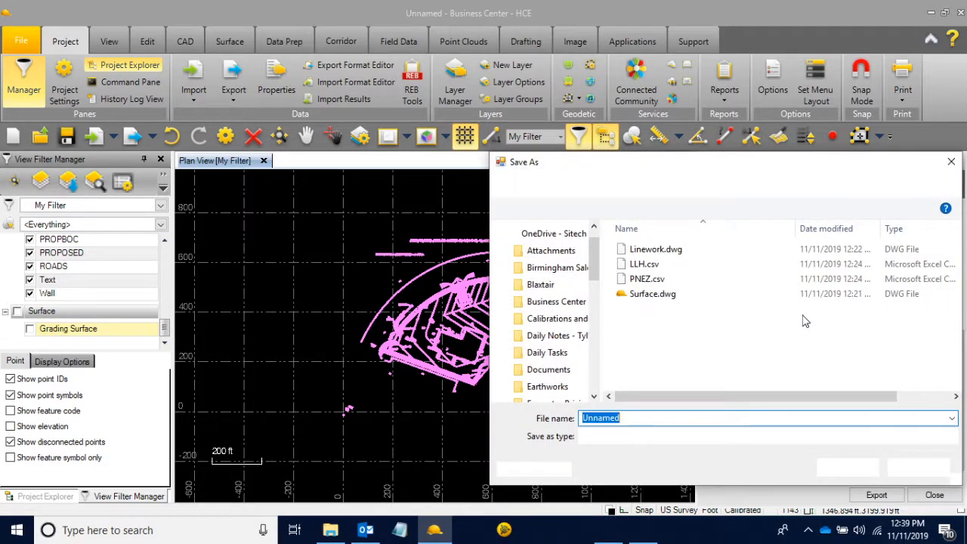
scroll(566, 310, up, 2)
scroll(566, 309, down, 2)
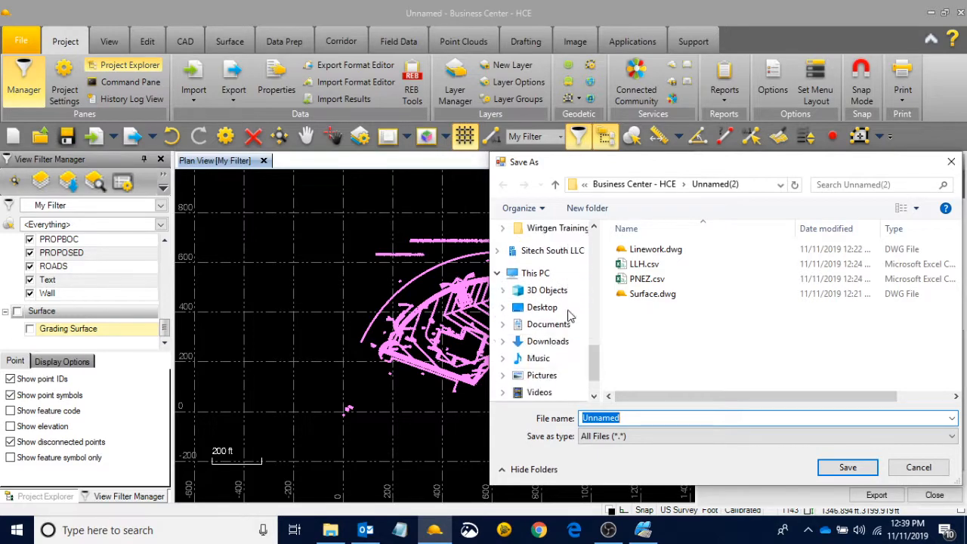
click(541, 306)
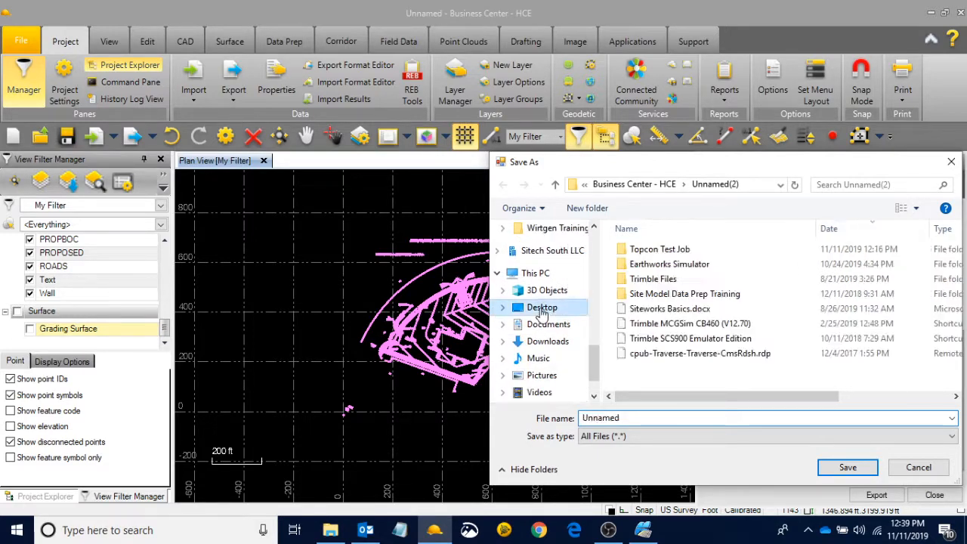
click(676, 253)
double_click(676, 254)
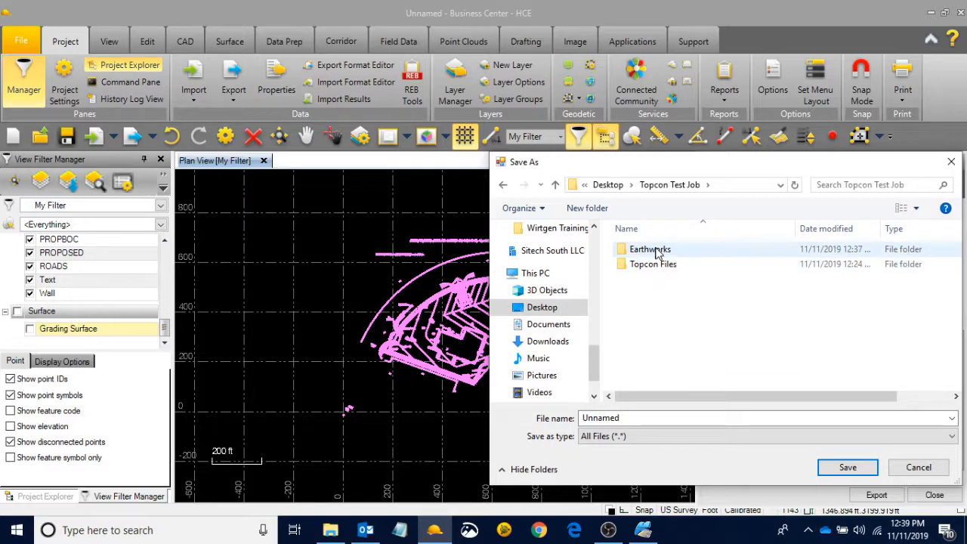
click(656, 254)
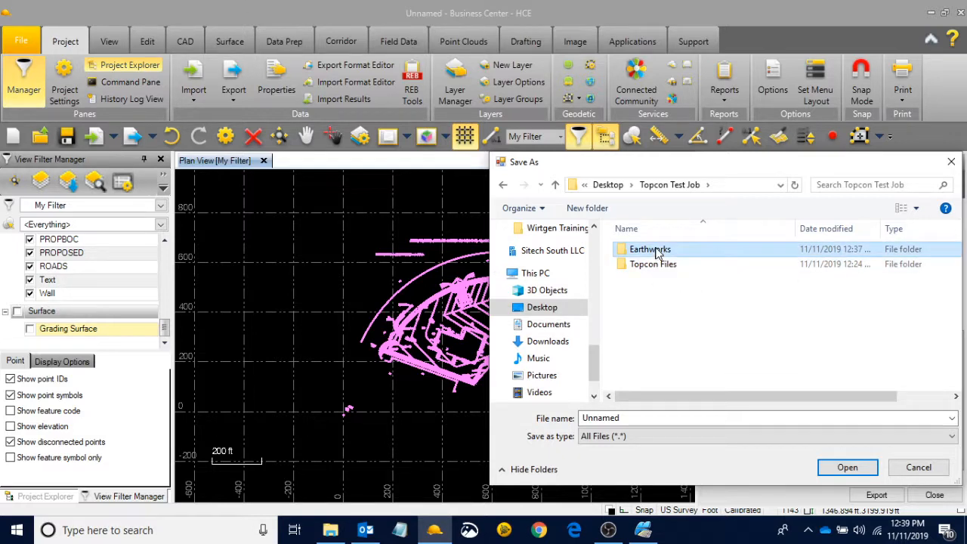
double_click(600, 418)
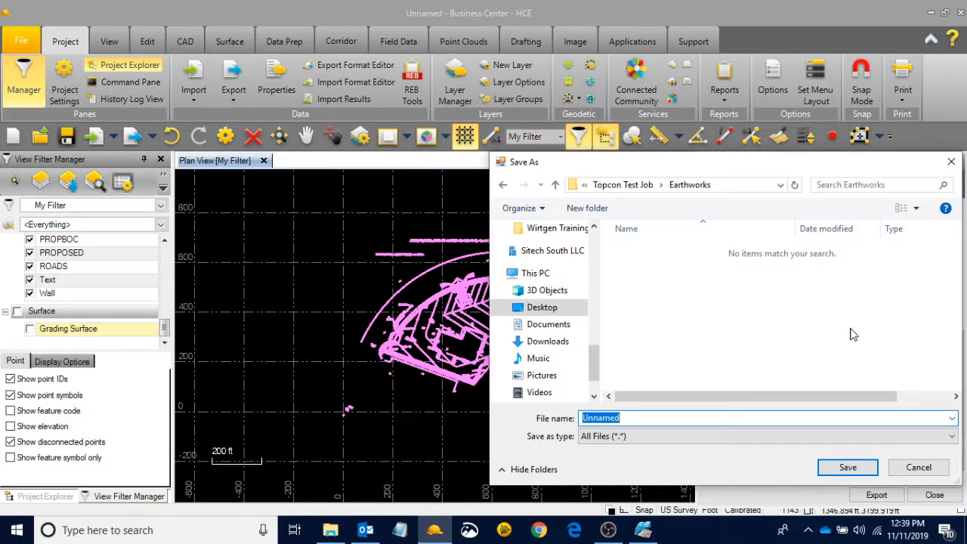
text(Grading 11.11.19)
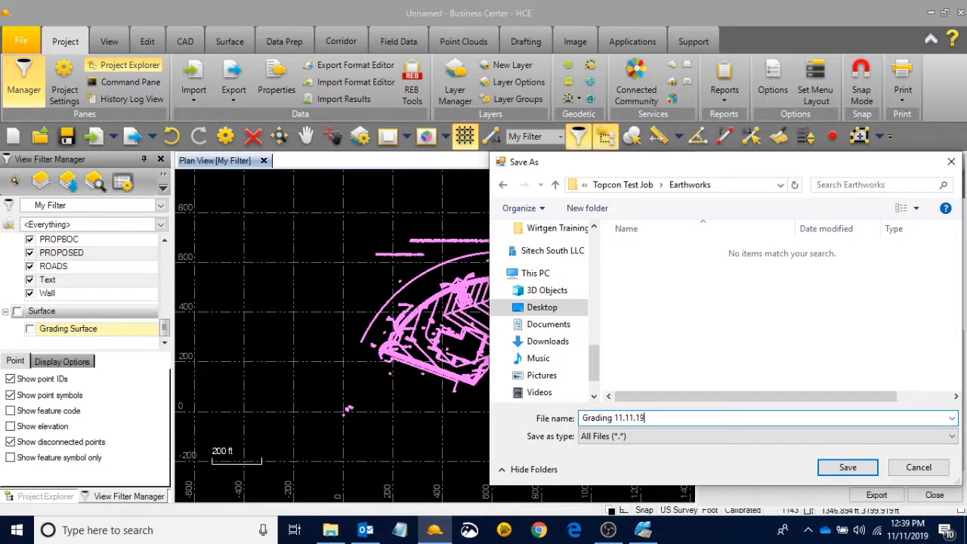
click(844, 467)
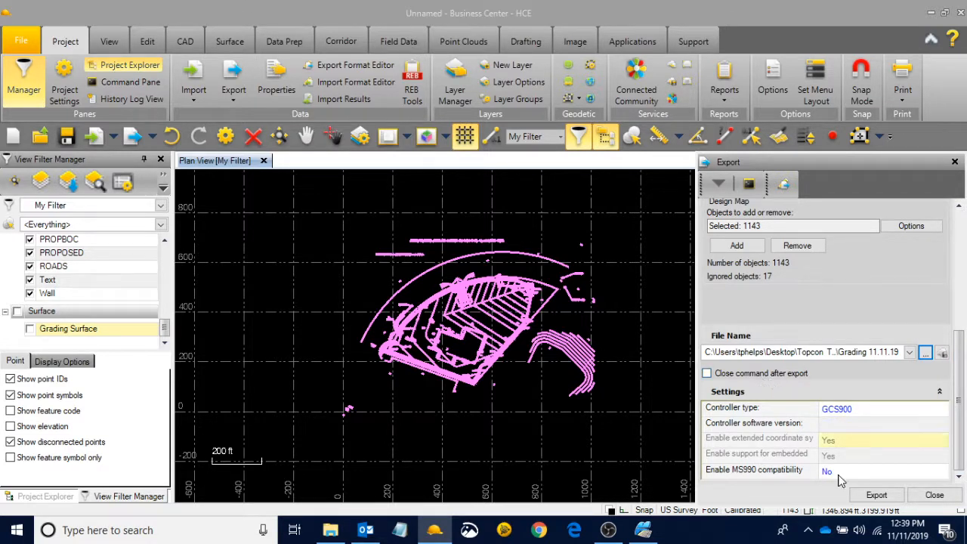
- Export the grading surface and linework, enable closing the command after export, and close the exporter
click(875, 496)
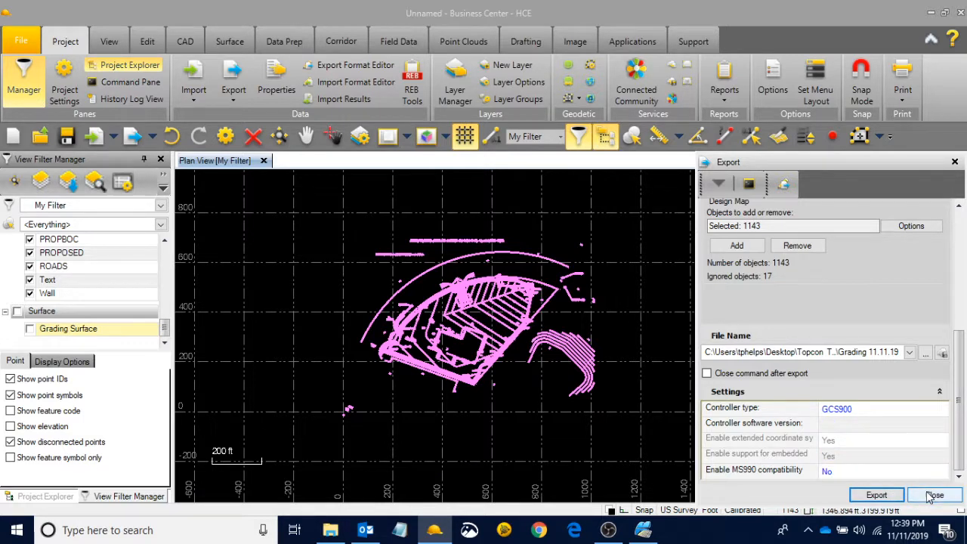
click(707, 374)
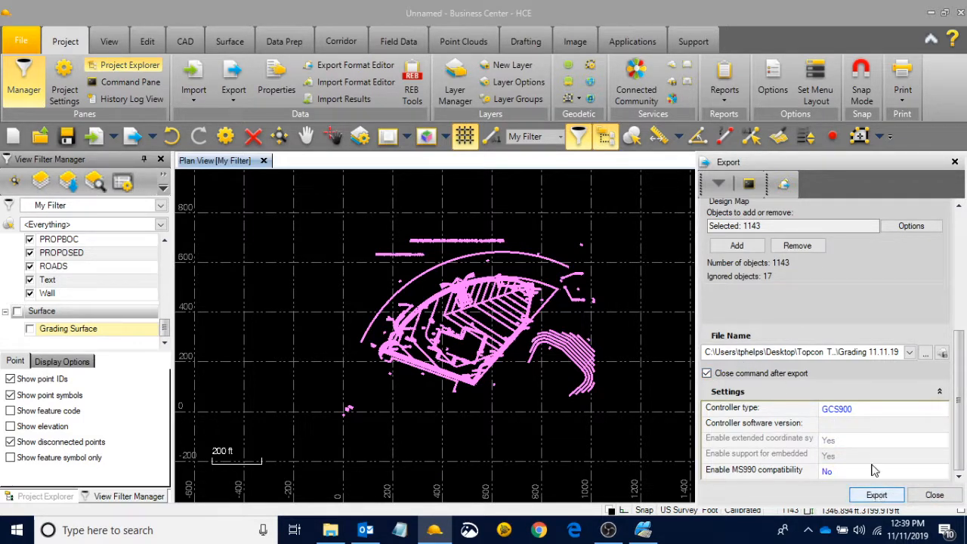
click(934, 495)
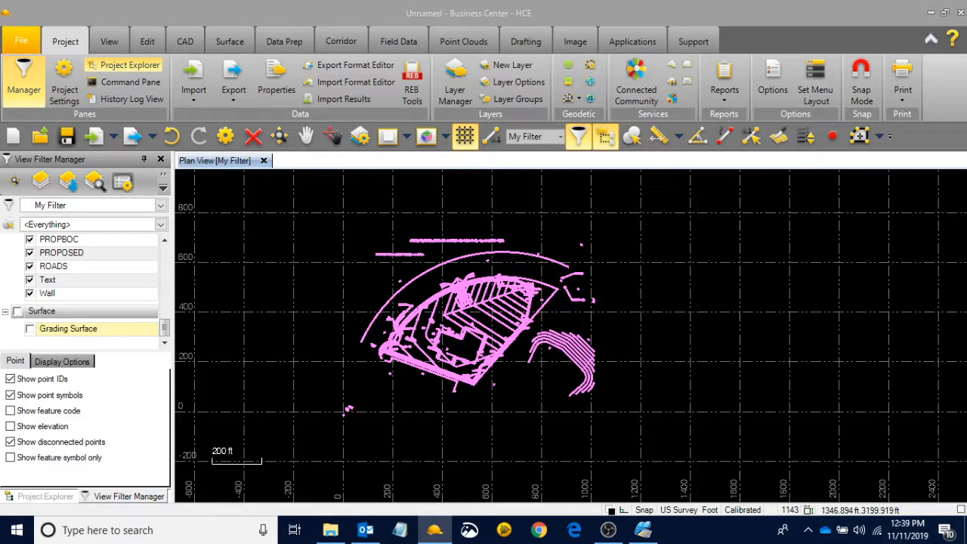
- Switch to File Explorer and examine the exported CAL, CFG, SVD and SVL files in the Earthworks folder
click(329, 531)
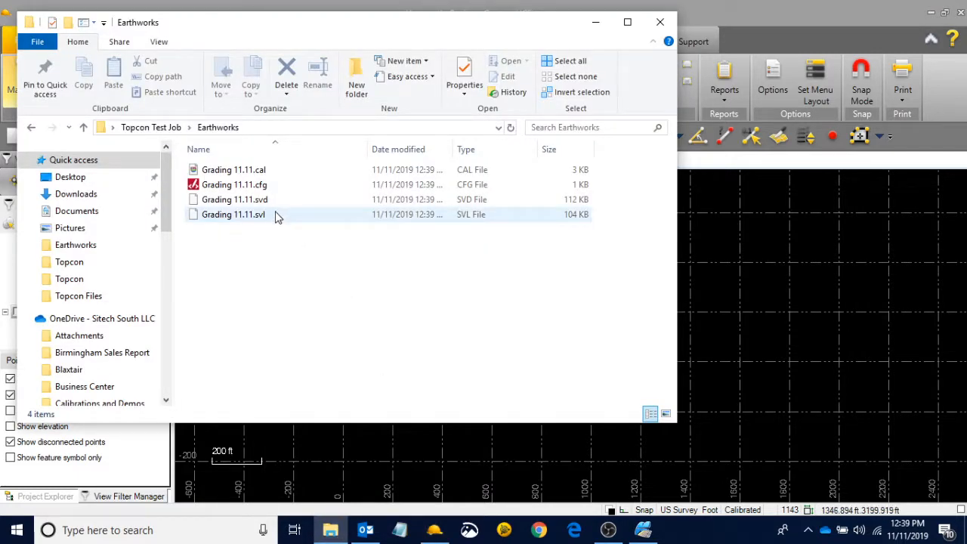
click(269, 169)
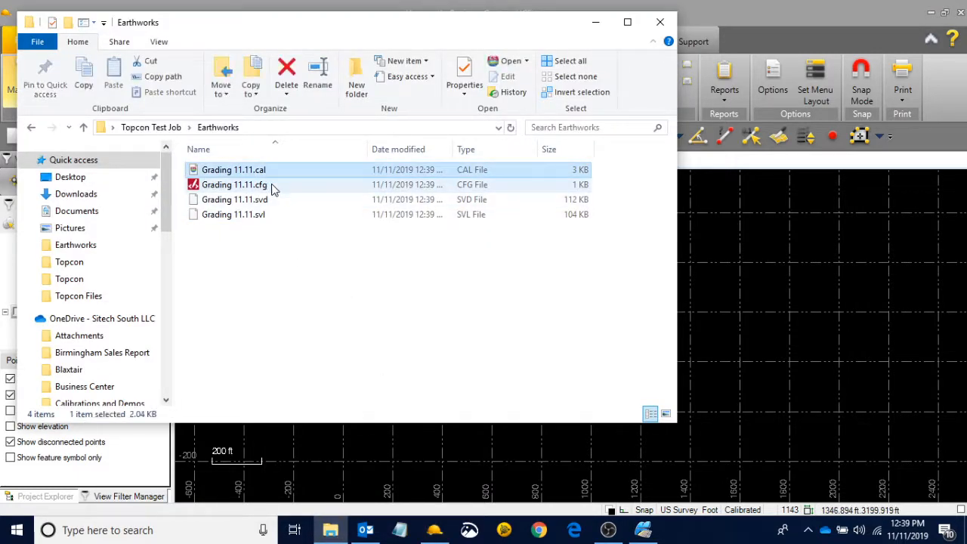
click(273, 187)
click(268, 201)
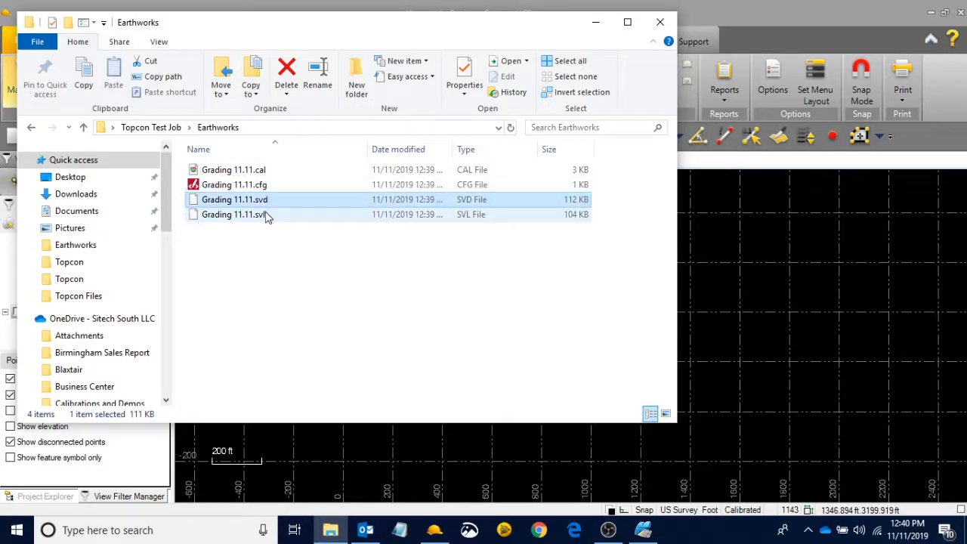
click(266, 214)
click(272, 171)
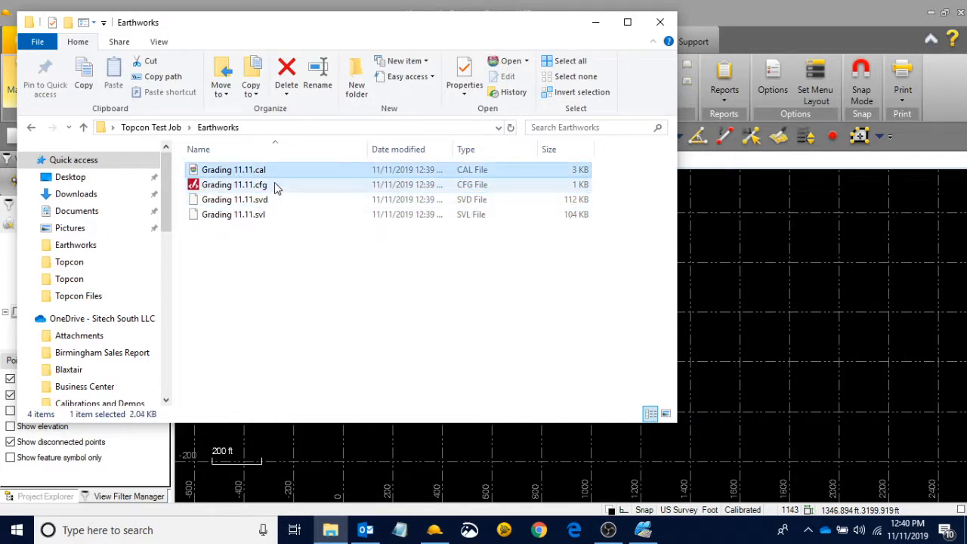
ctrl+click(274, 187)
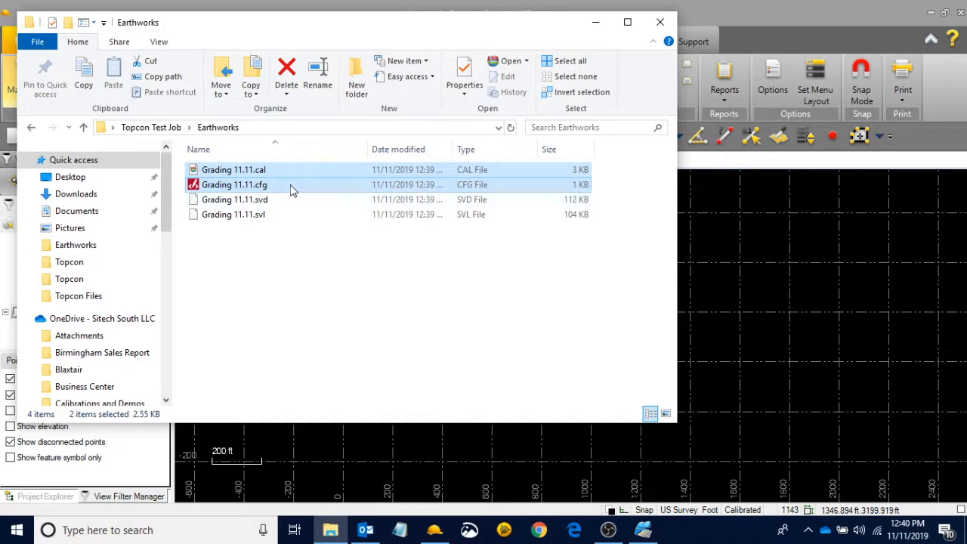
click(284, 203)
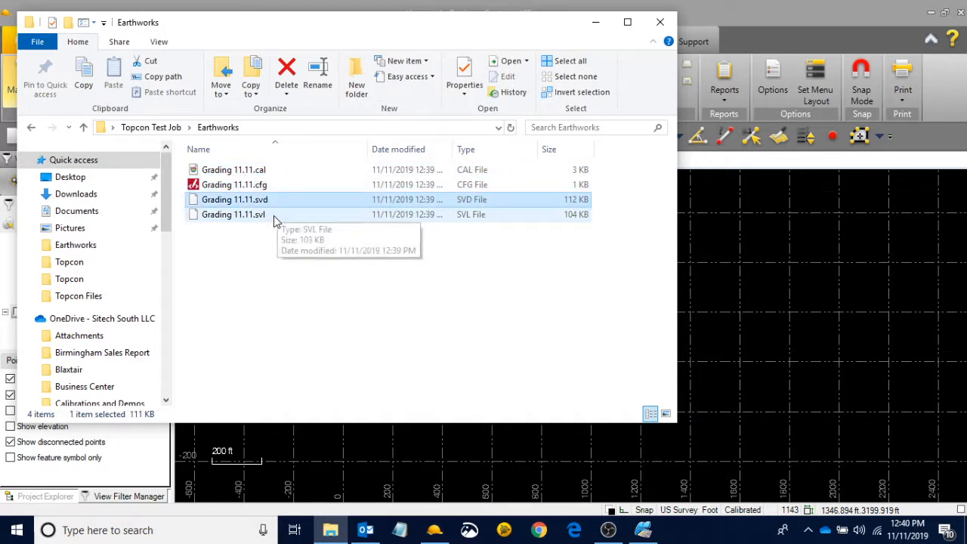
click(276, 217)
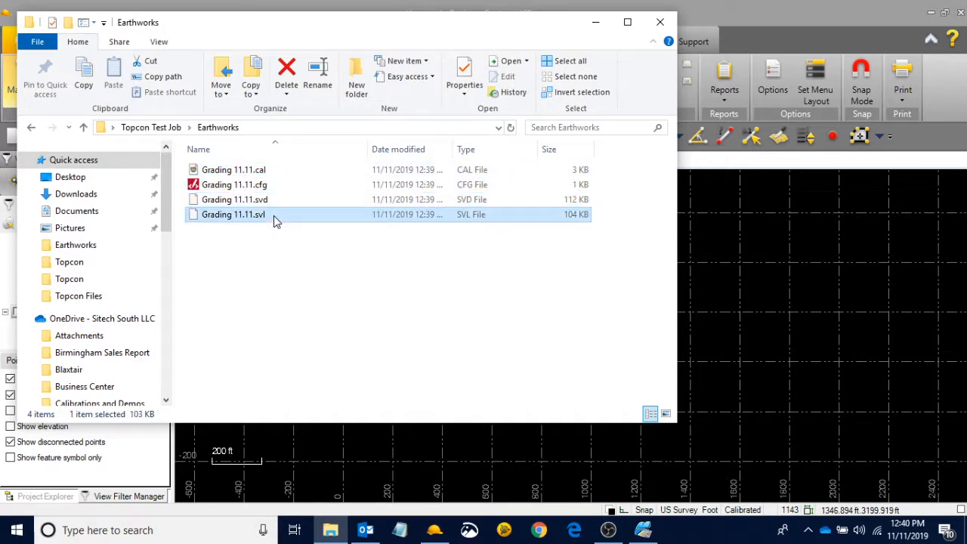
click(324, 278)
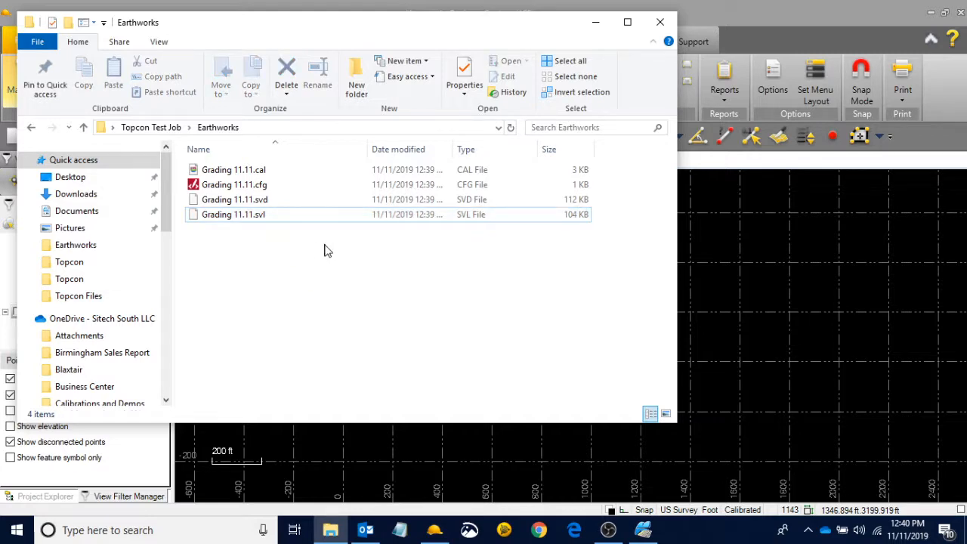
- View the source TEST JOB.tp3 project in 3D Office, and return to File Explorer to check the exported SVD and SVL files
click(642, 529)
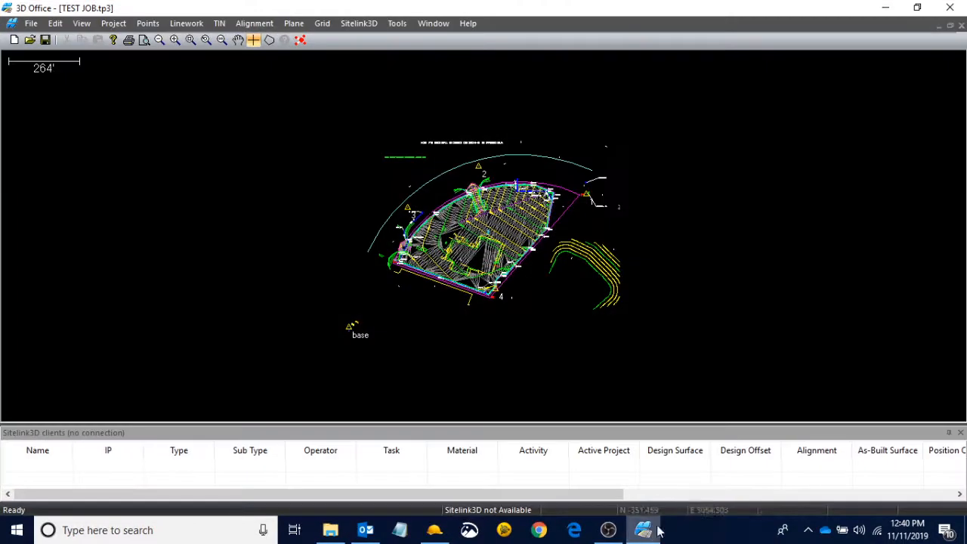
click(641, 530)
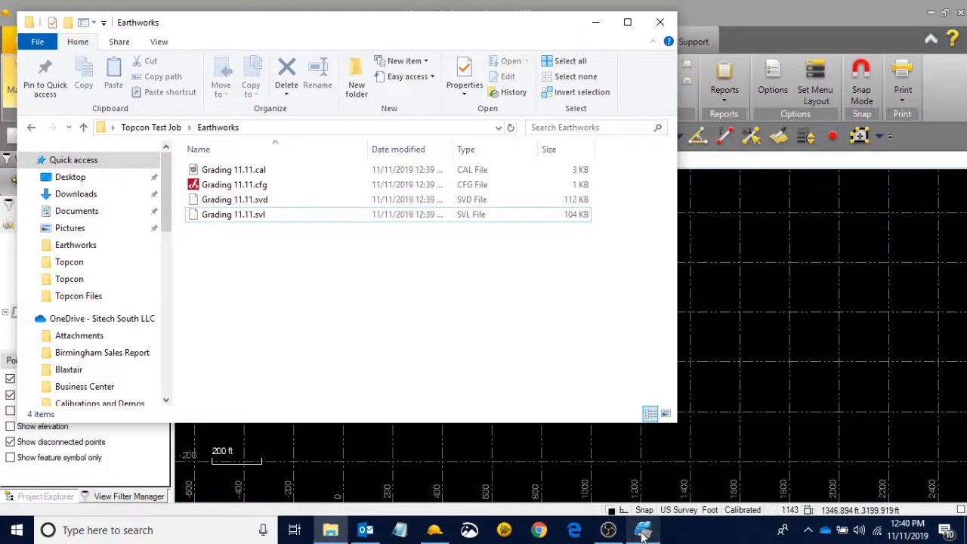
click(355, 199)
click(355, 214)
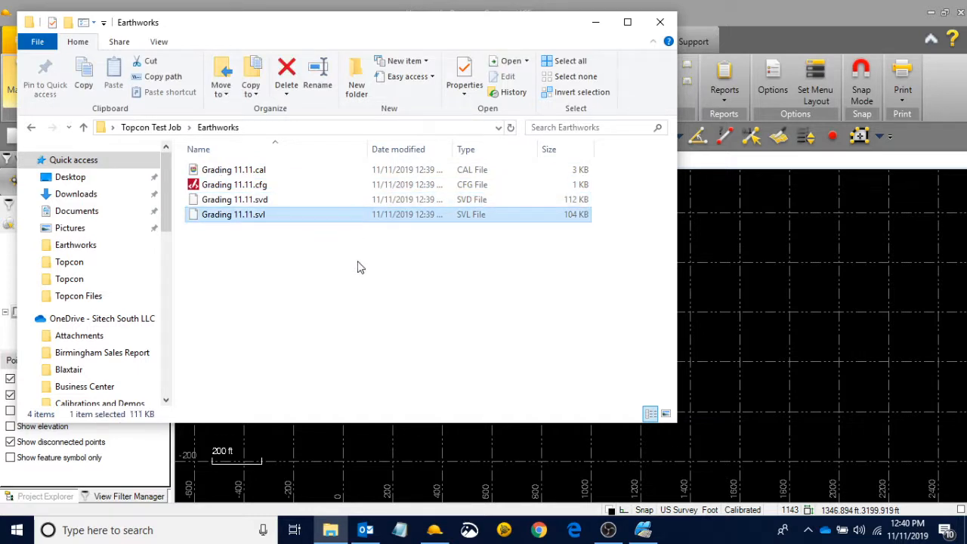
click(360, 269)
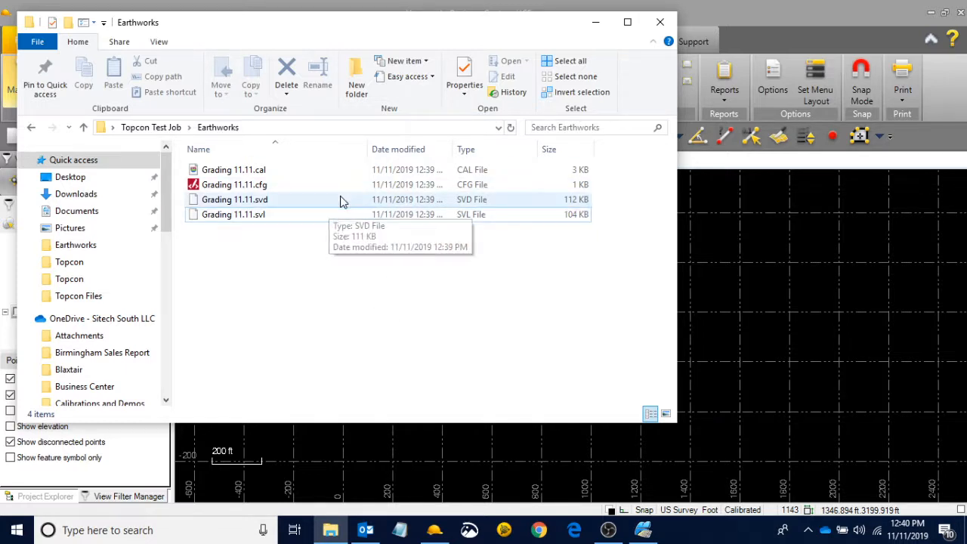
- Review each of the four Grading 11.11 files in the Earthworks folder once more
click(324, 177)
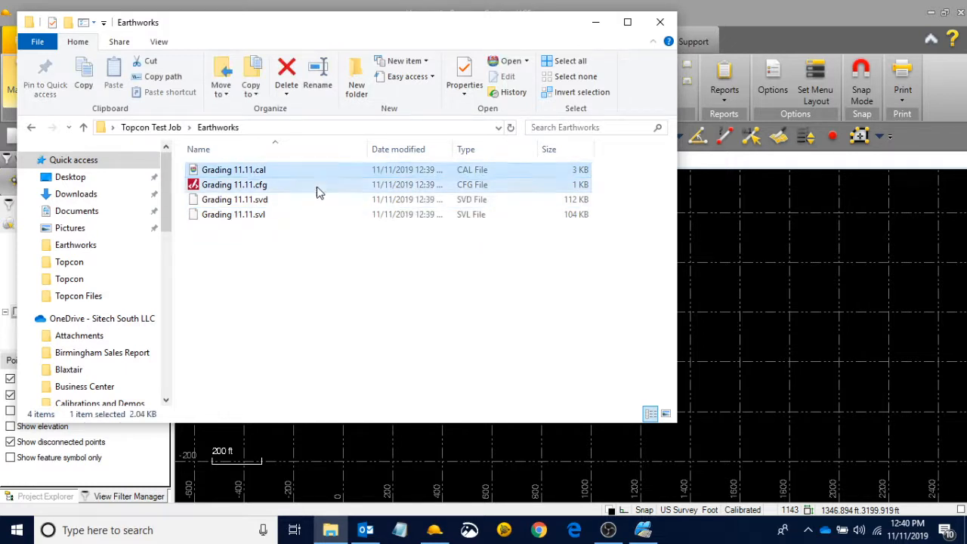
click(316, 187)
click(312, 201)
click(304, 216)
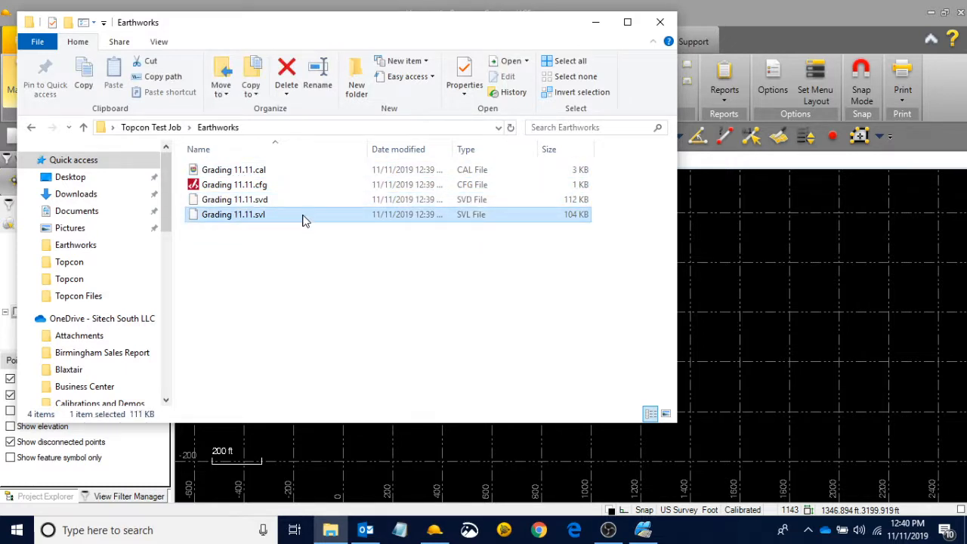
click(304, 205)
click(302, 188)
click(302, 173)
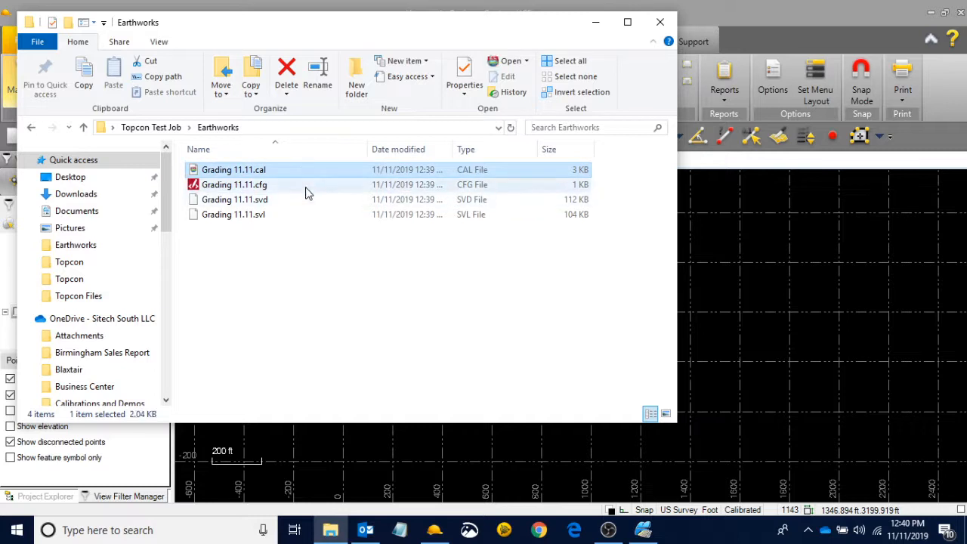
click(307, 189)
click(384, 263)
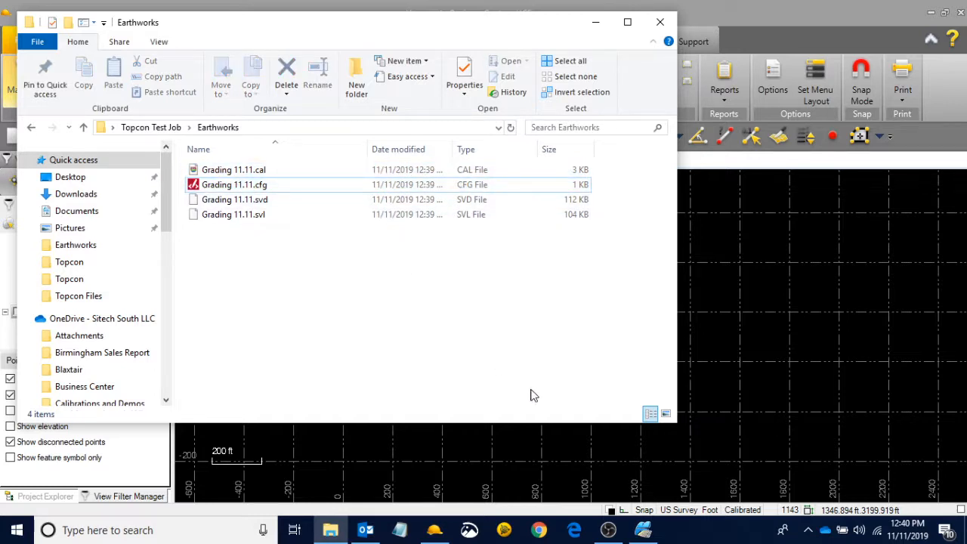
click(608, 529)
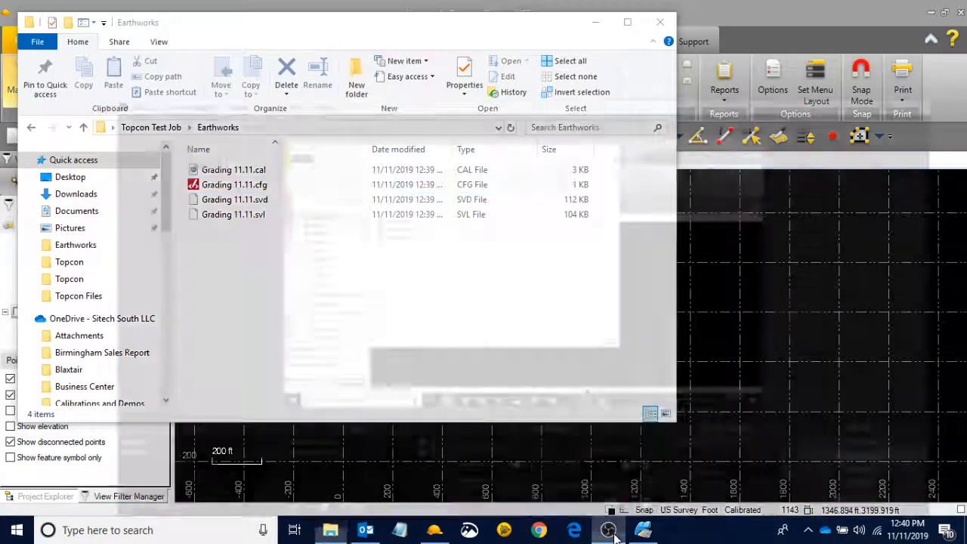